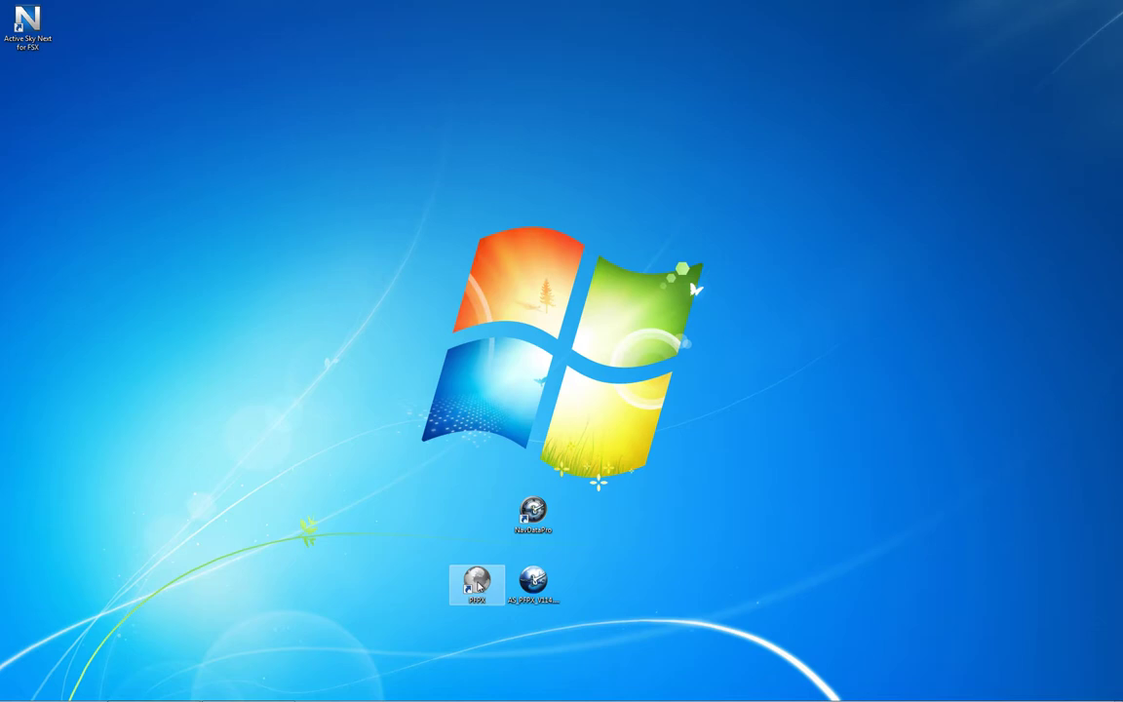
Launch PFPX and open the scheduled MD11 flight ALZ657 from LEAL to LIRF for planning.
double_click(476, 583)
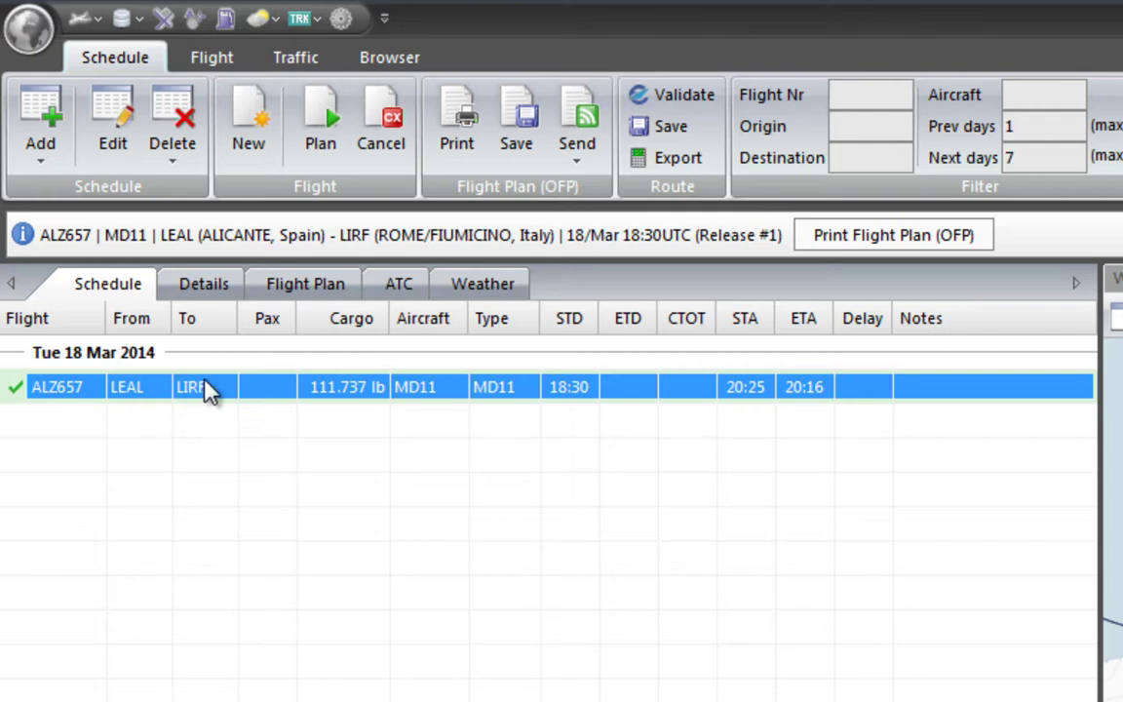
click(213, 59)
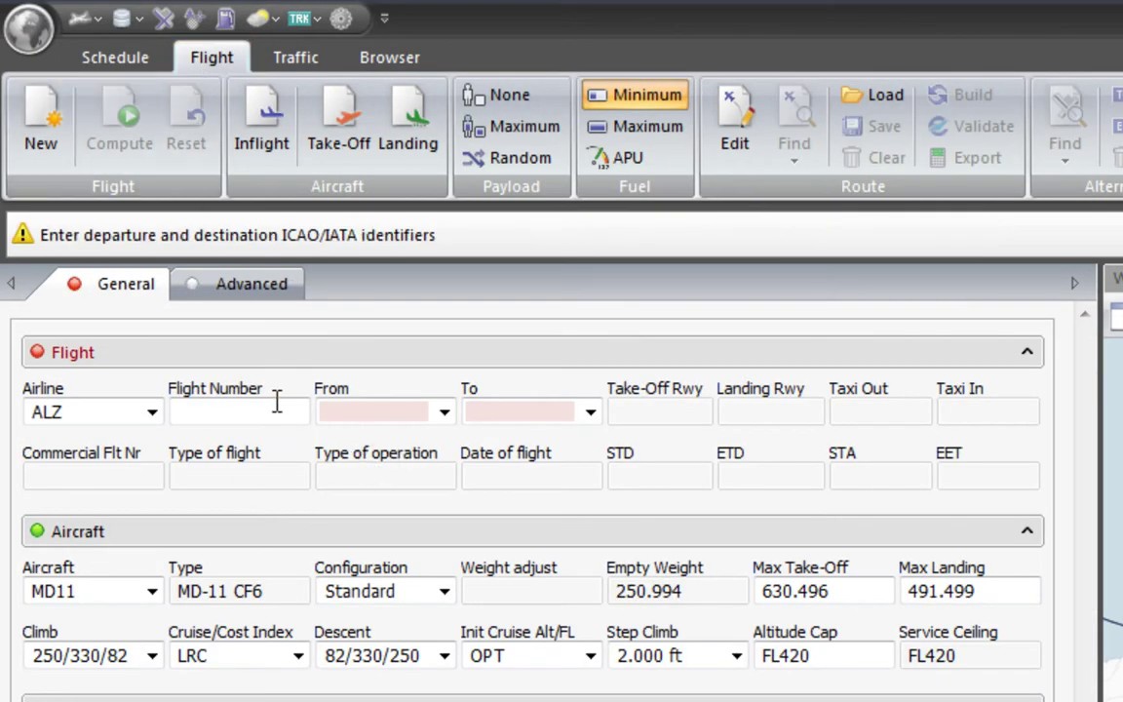
click(526, 413)
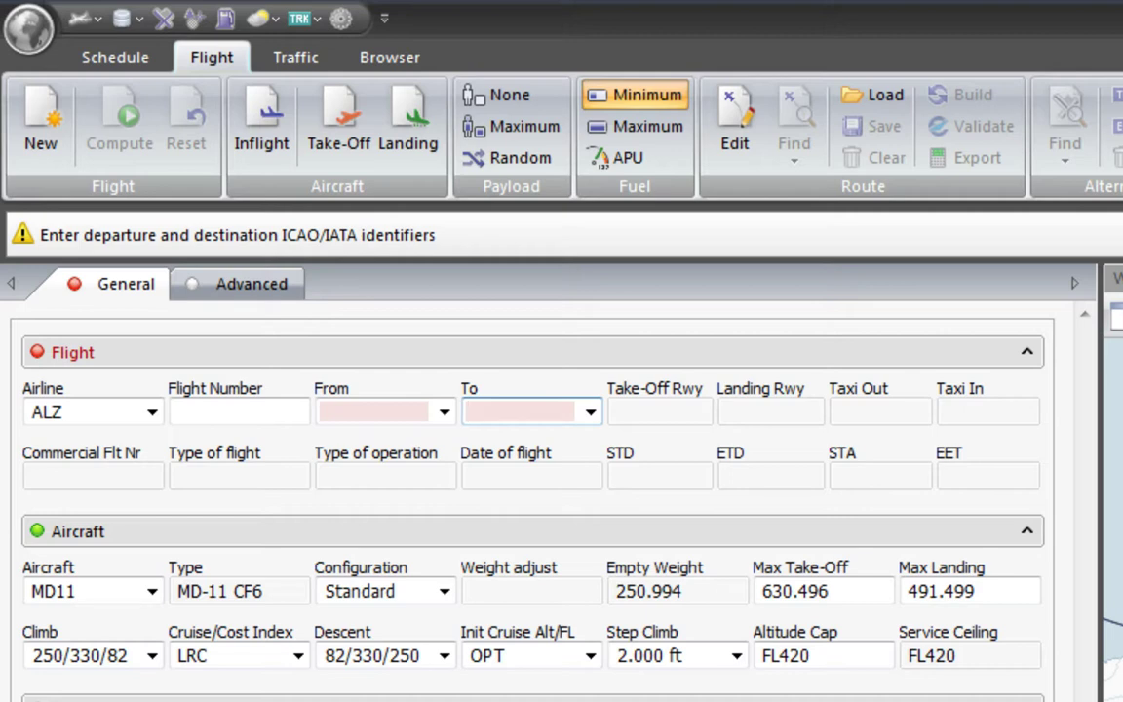
click(115, 56)
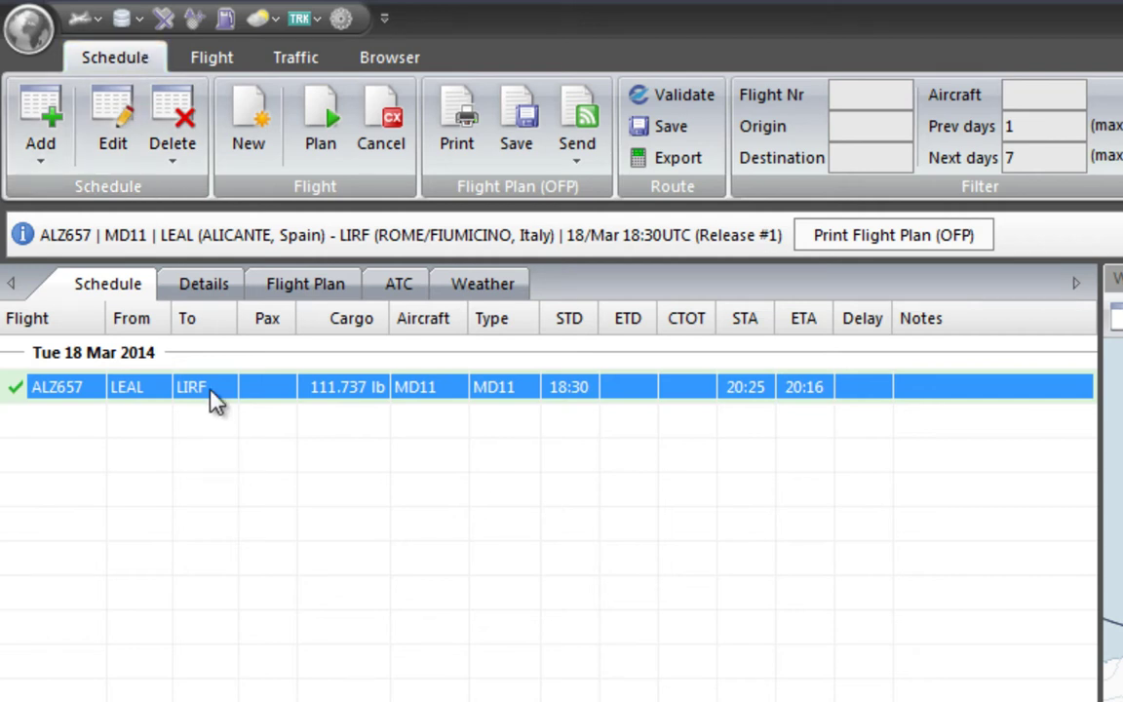
click(322, 112)
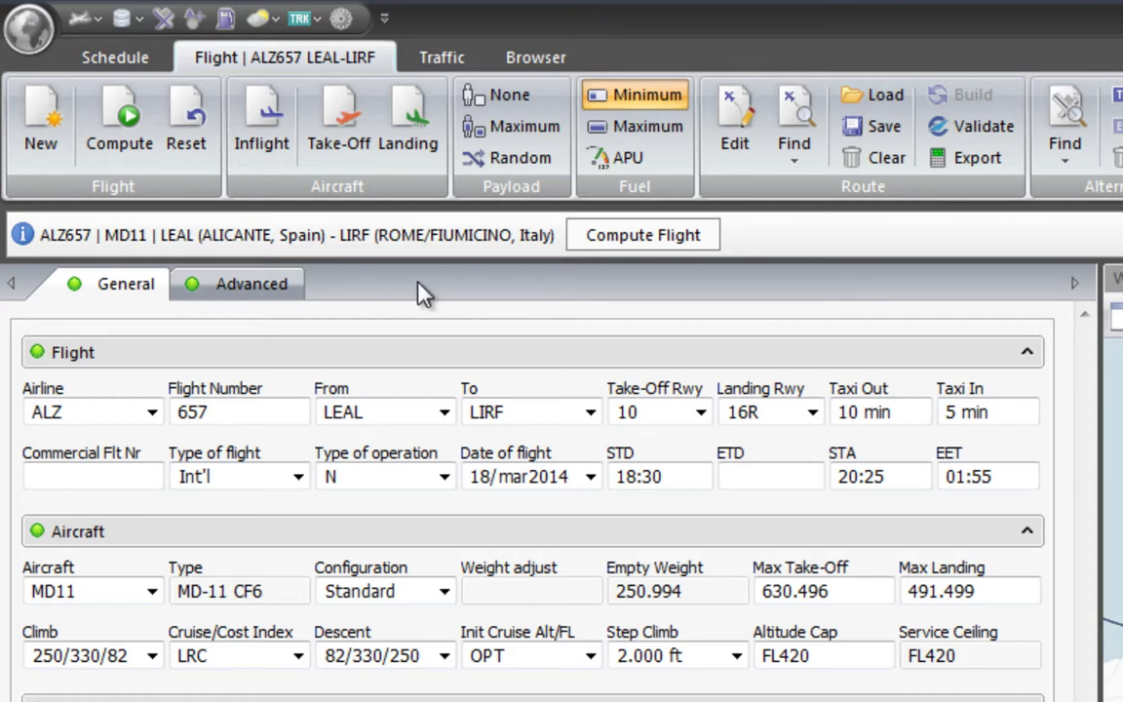
Compute flight ALZ657 with a random payload and release it.
click(515, 161)
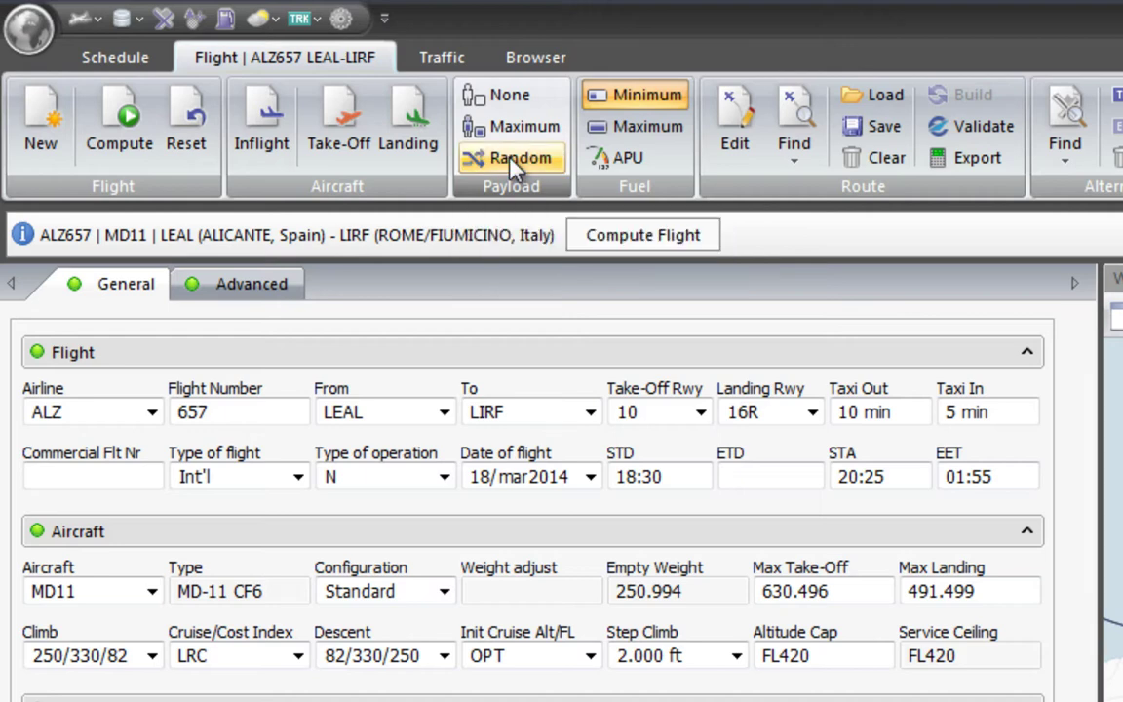
click(640, 239)
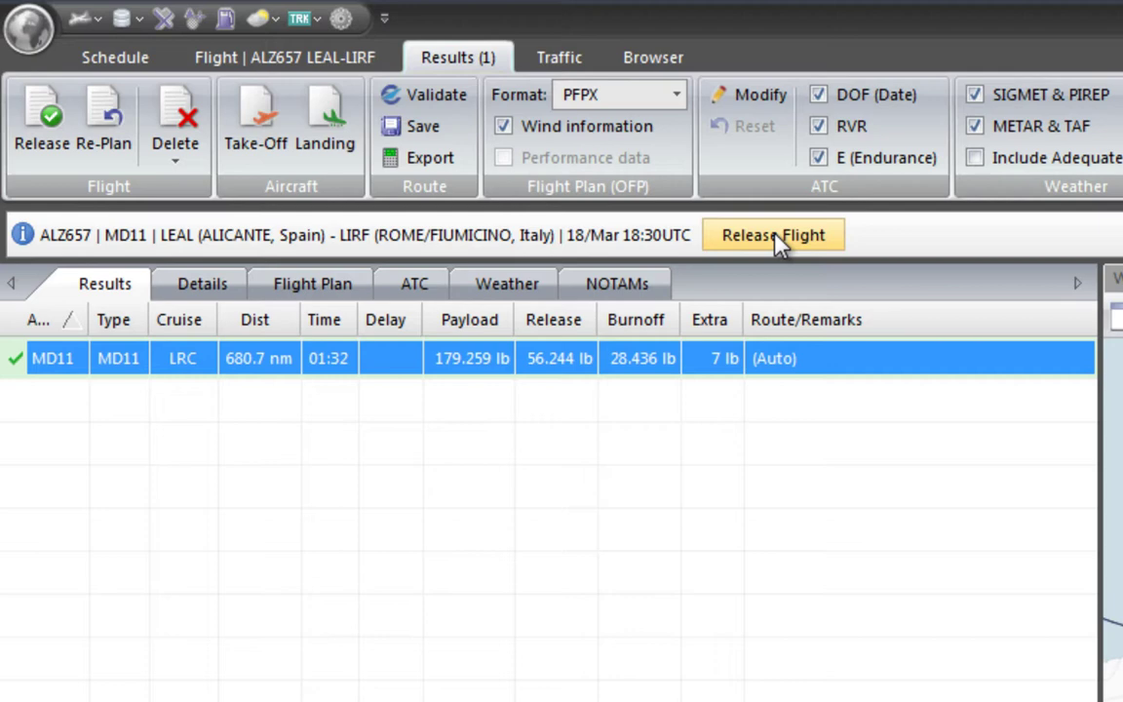
click(777, 239)
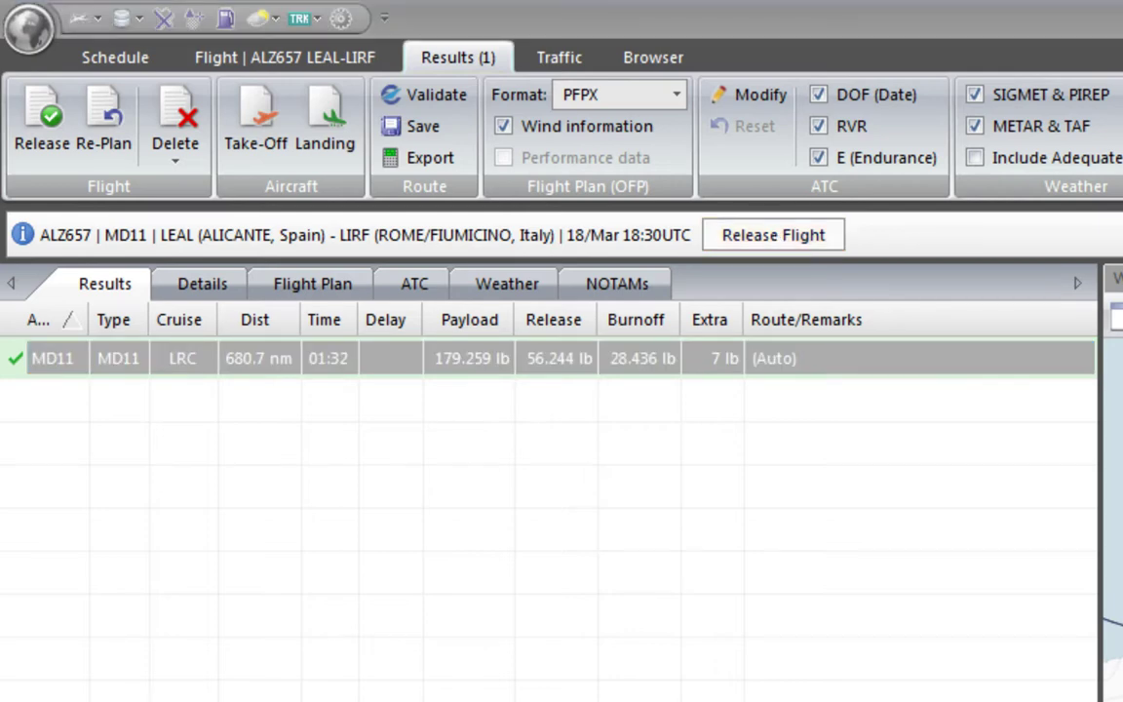
Review the released flight plan, the flight's general data and the flight plan of the computed result.
click(327, 282)
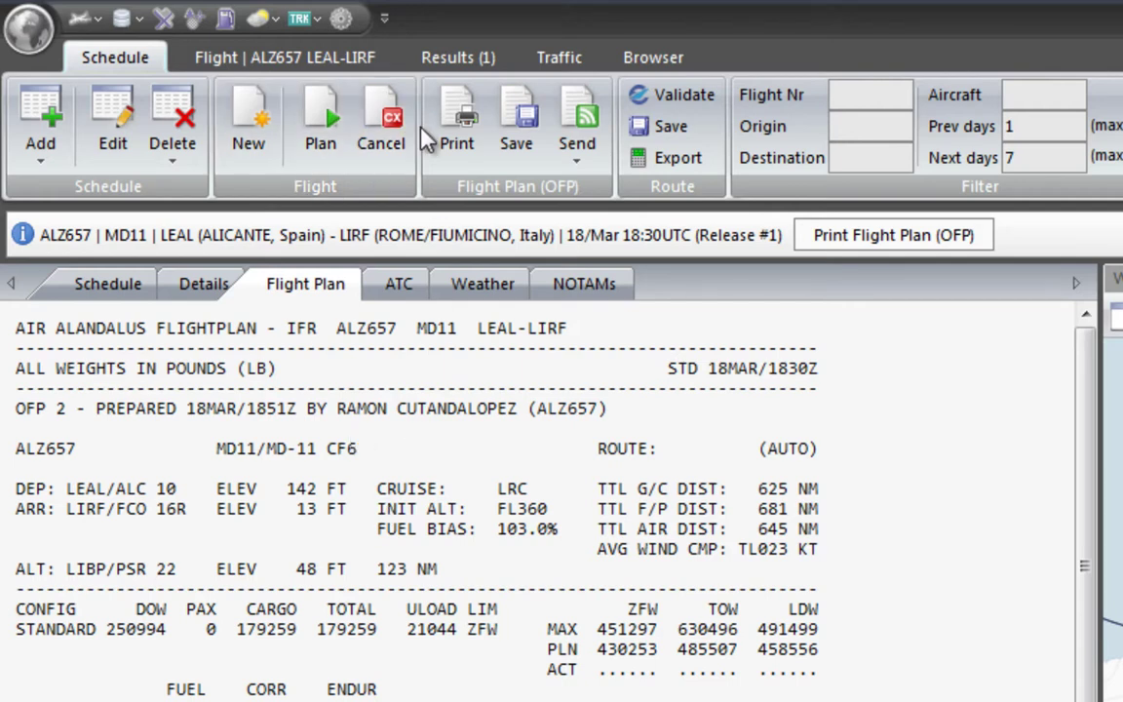
click(289, 64)
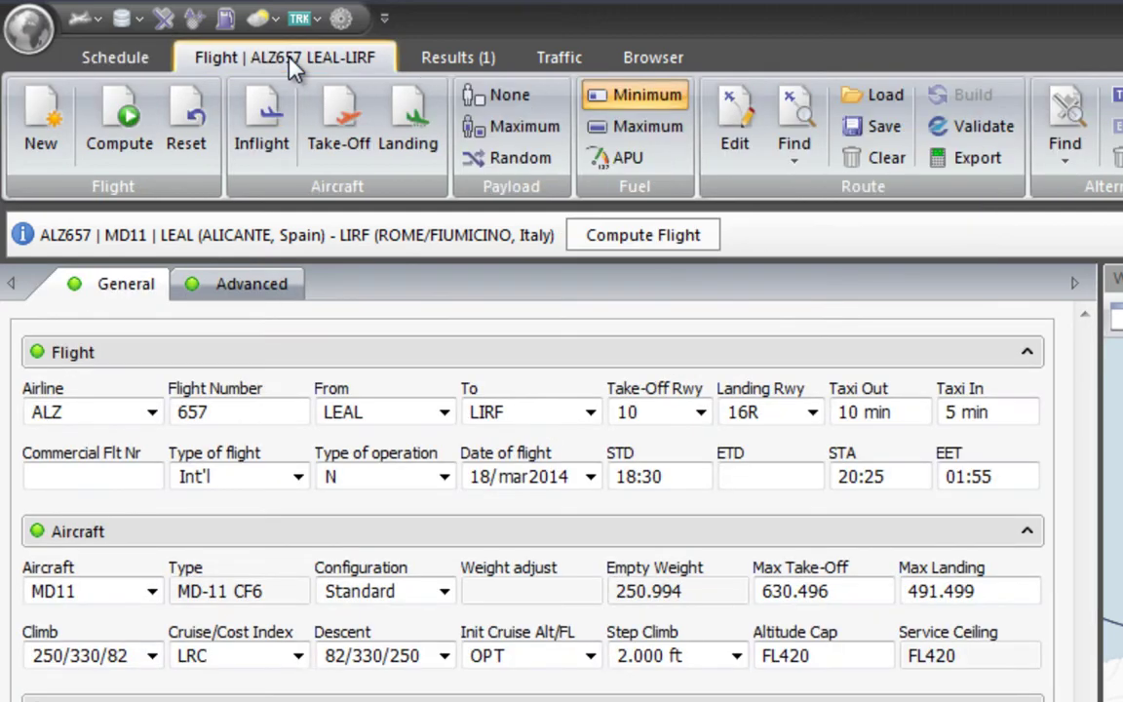
click(449, 60)
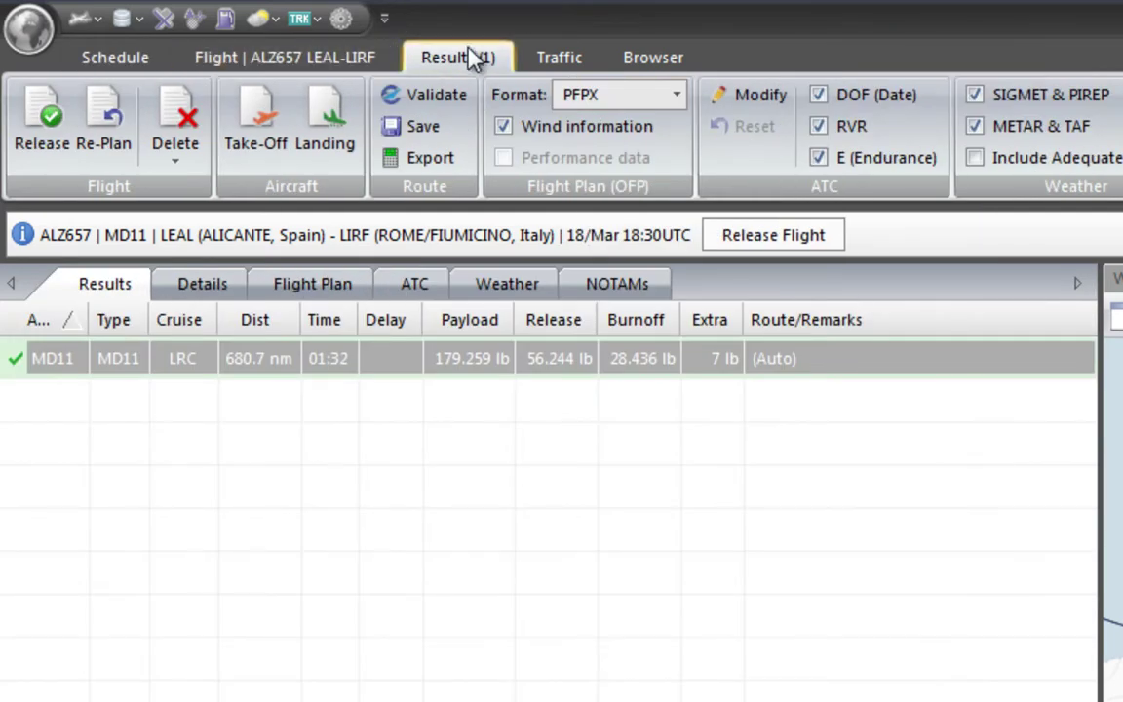
click(336, 290)
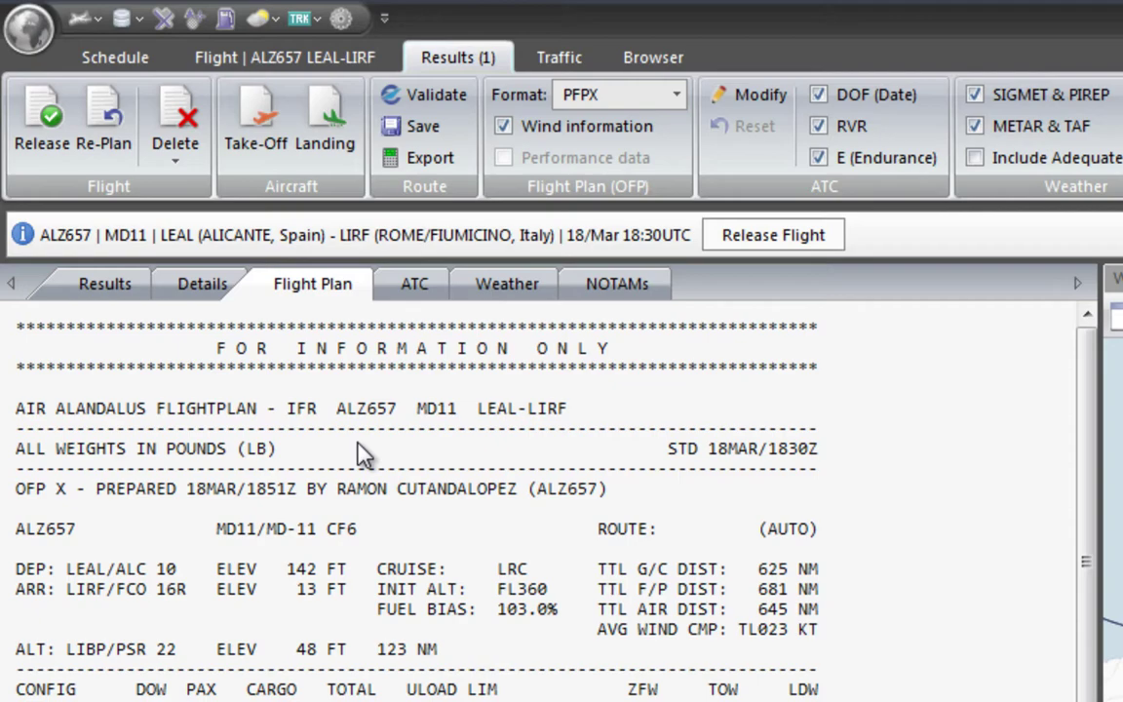
Open the TOPCAT performance module settings of the MD11 from the aircraft database.
click(83, 17)
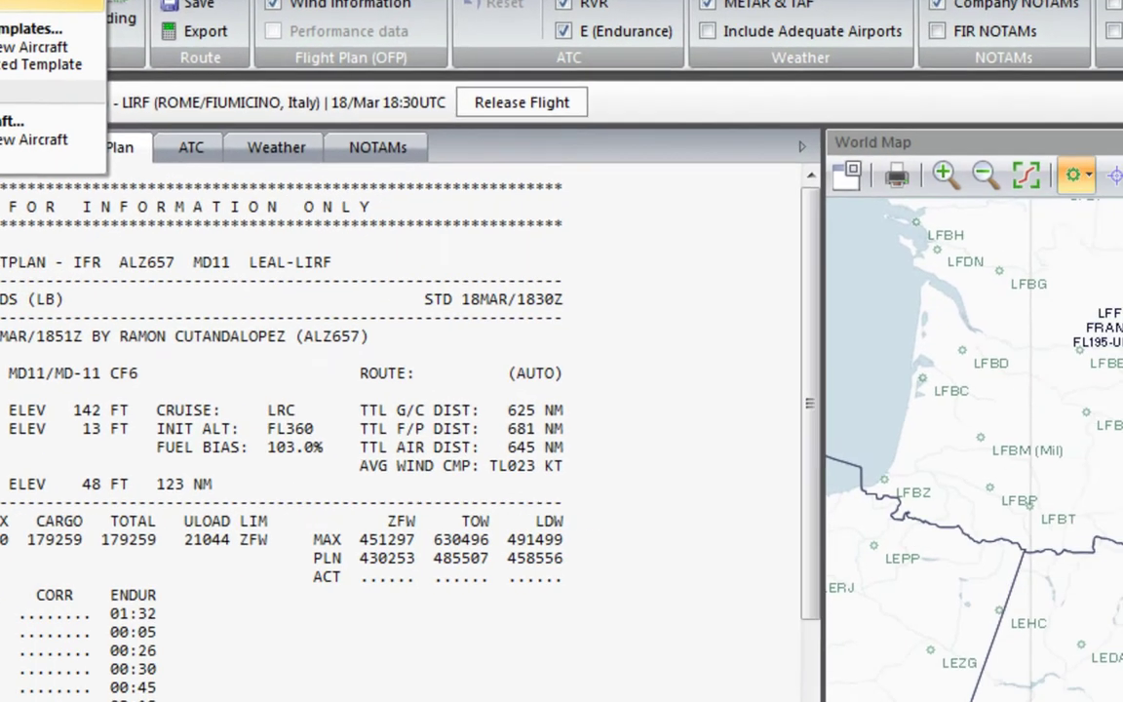
click(167, 102)
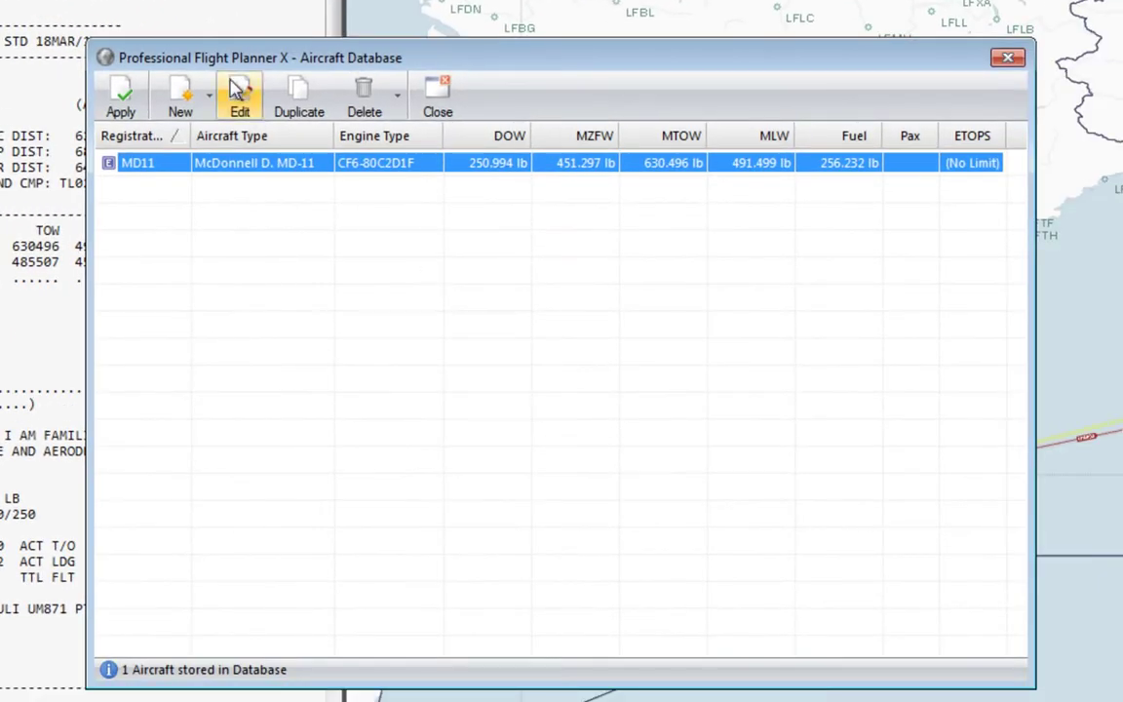
click(240, 96)
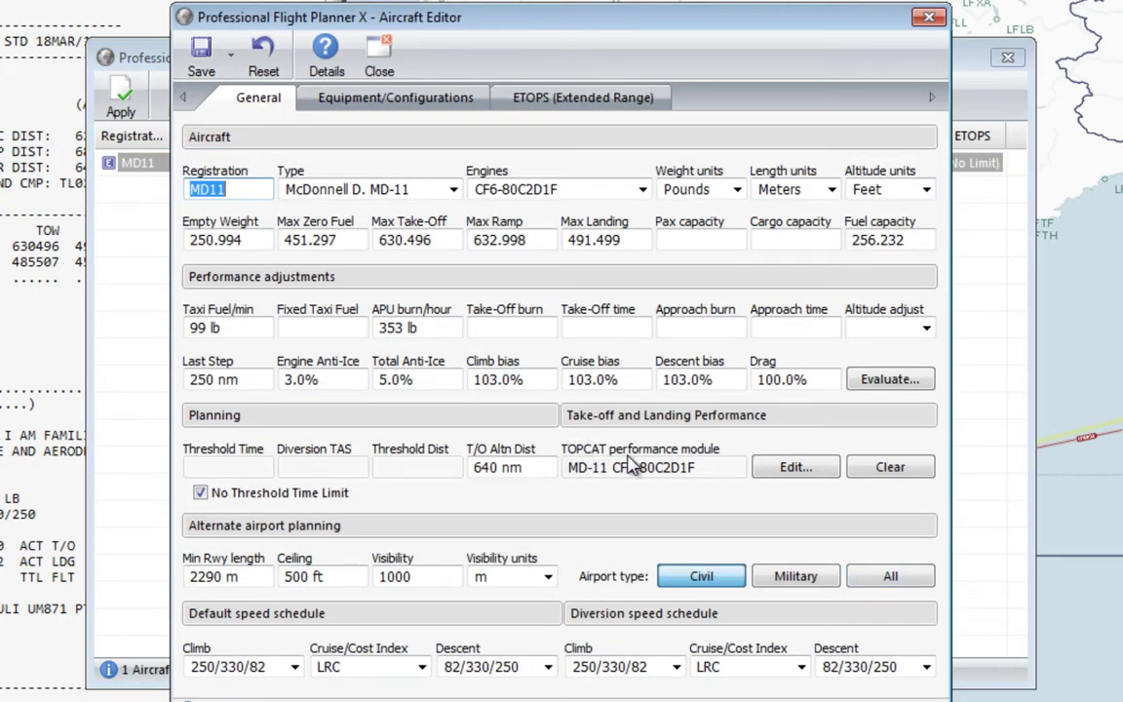
click(782, 468)
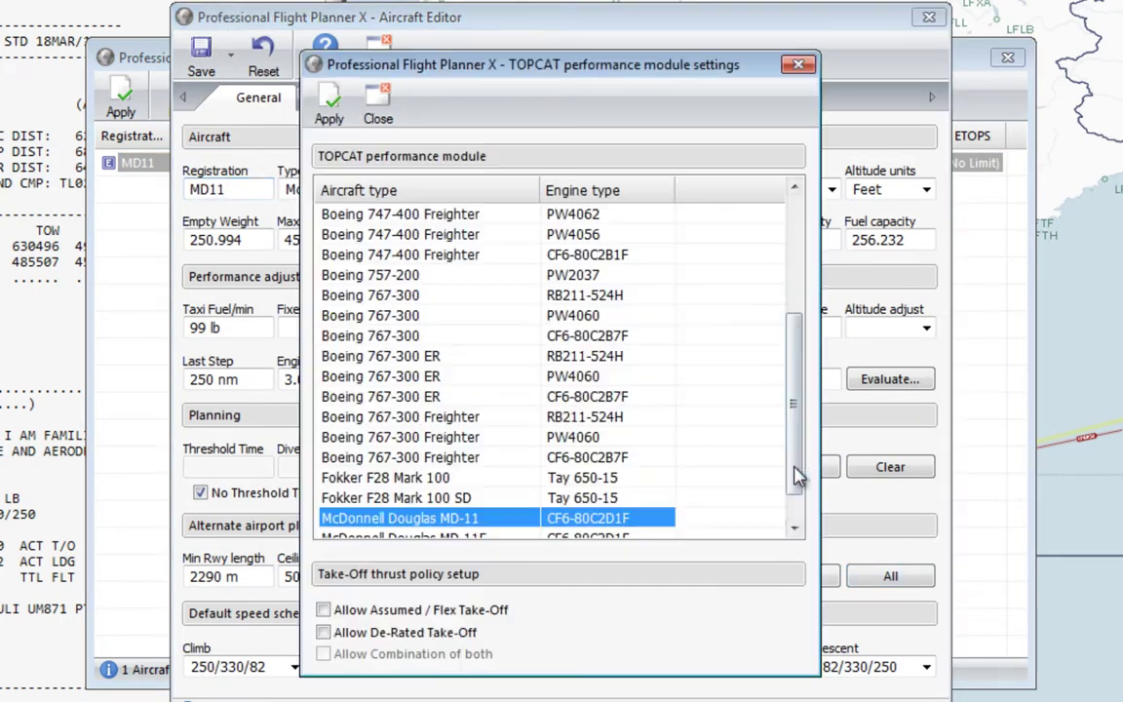
Examine which aircraft and engine types the TOPCAT module list offers, and close the settings, aircraft editor and database.
scroll(799, 370, down, 1)
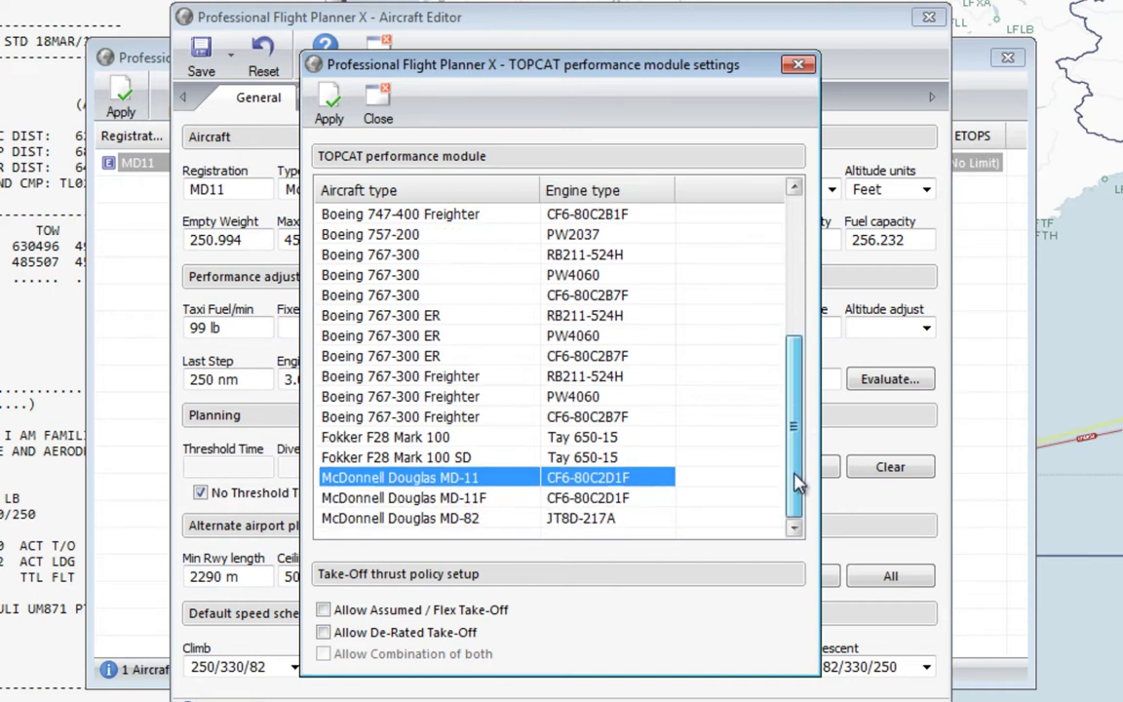
scroll(797, 421, up, 5)
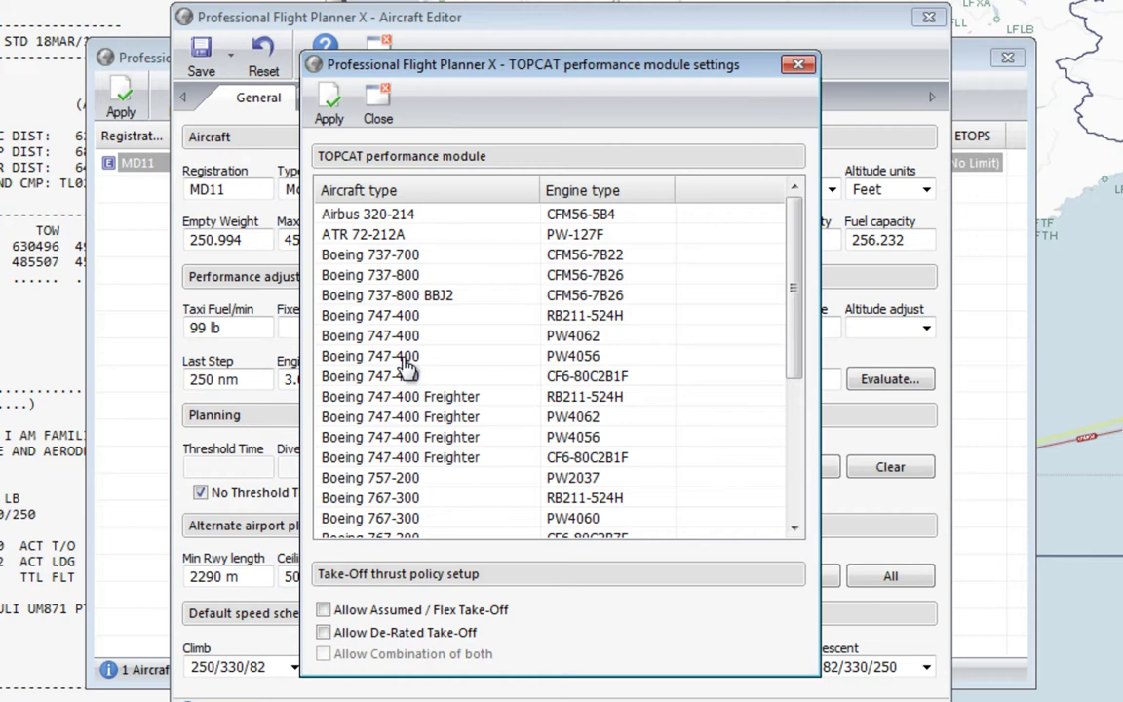
scroll(370, 377, down, 4)
scroll(429, 438, up, 4)
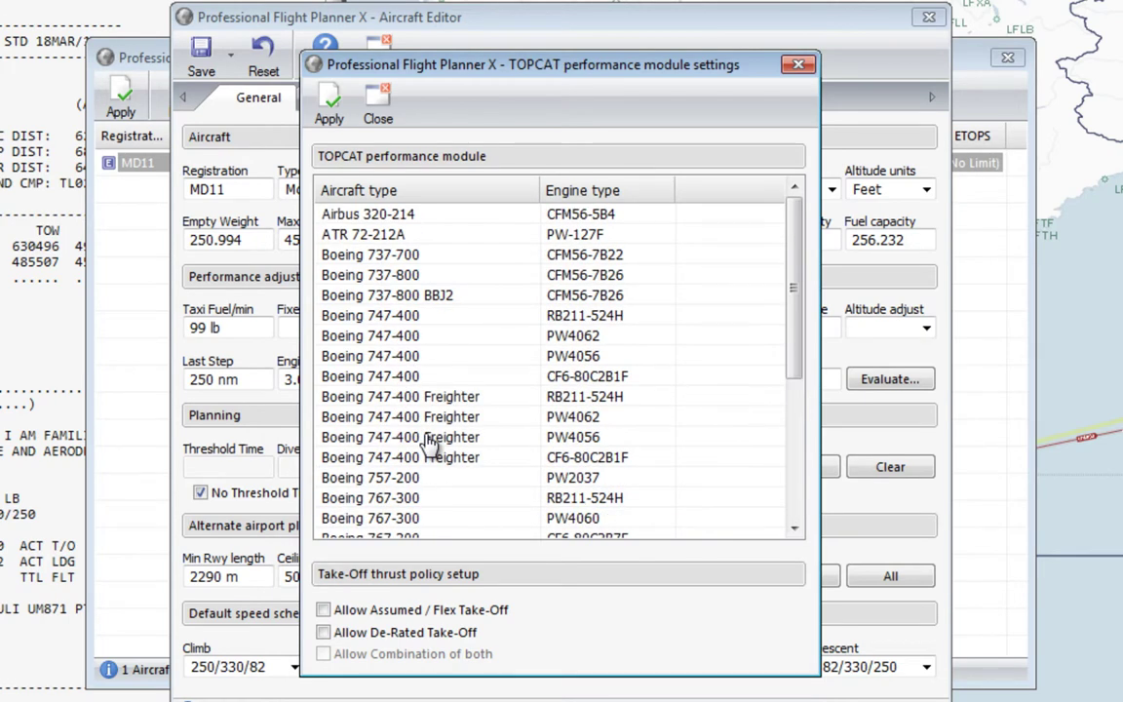
click(378, 102)
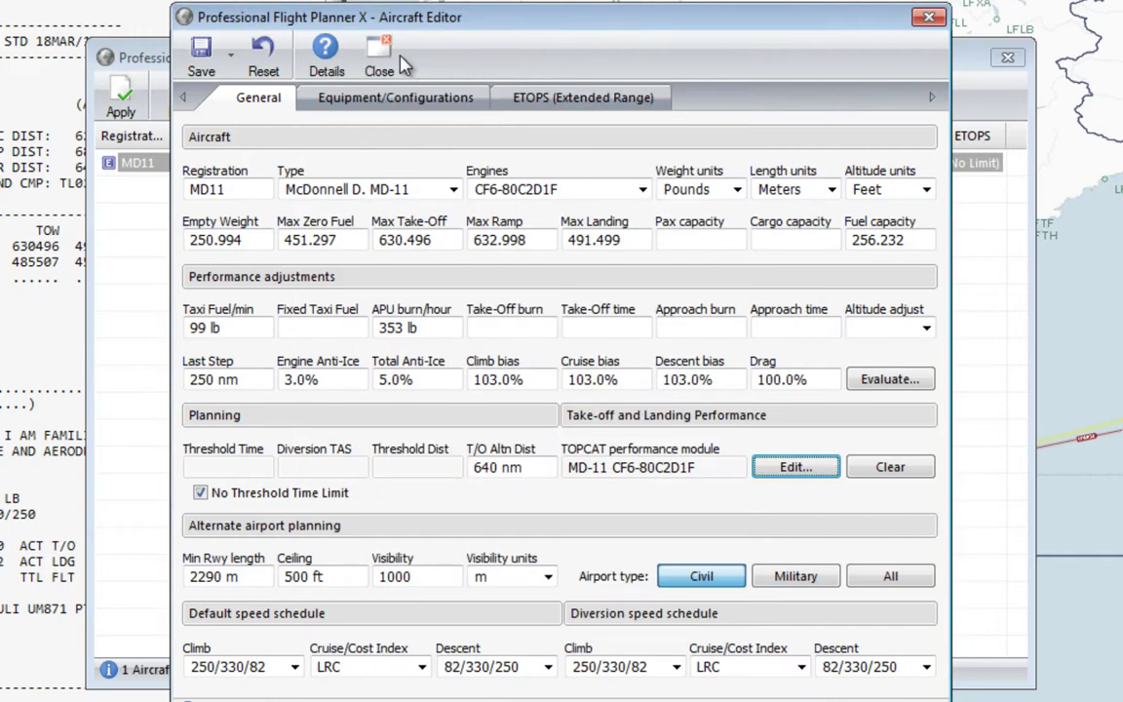
click(379, 58)
click(645, 423)
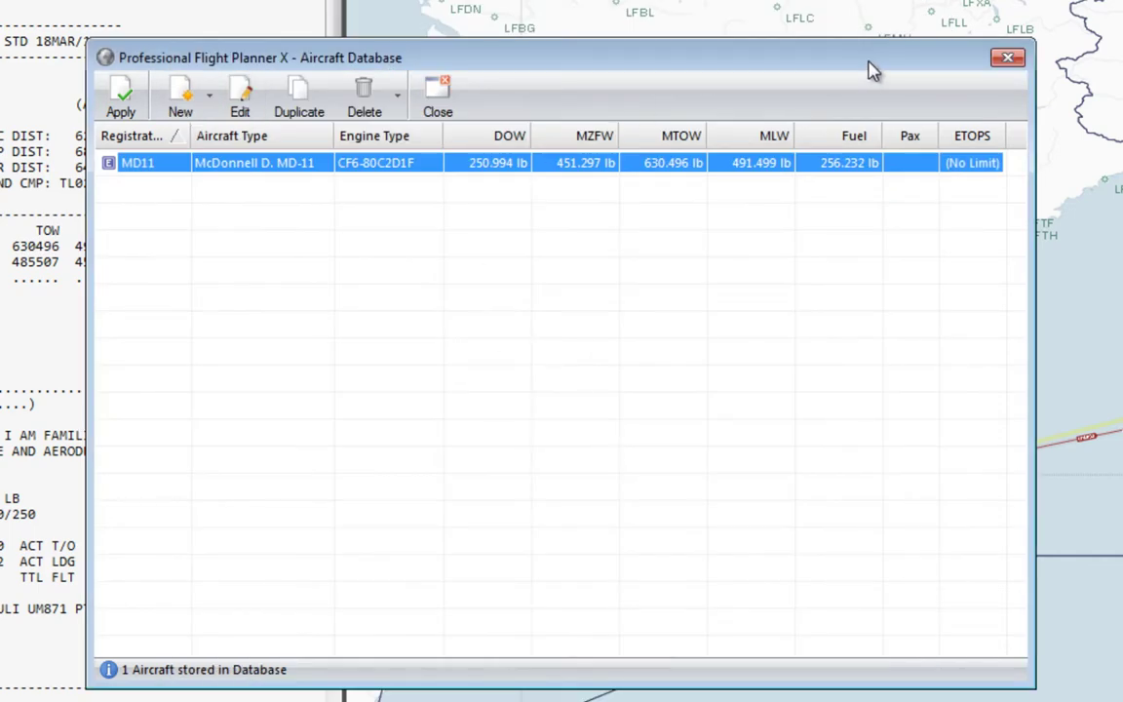
click(1009, 59)
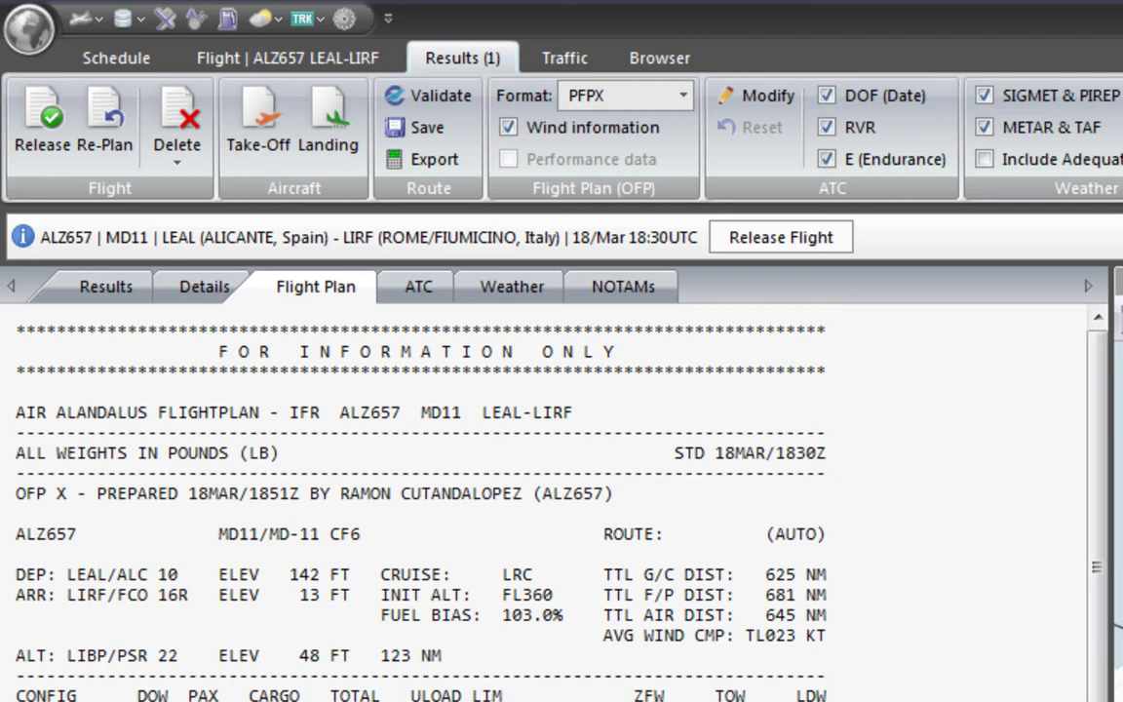
Open the take-off performance calculation for the computed flight and choose Optimum flaps, Optimum thrust and PACKS ON.
click(253, 119)
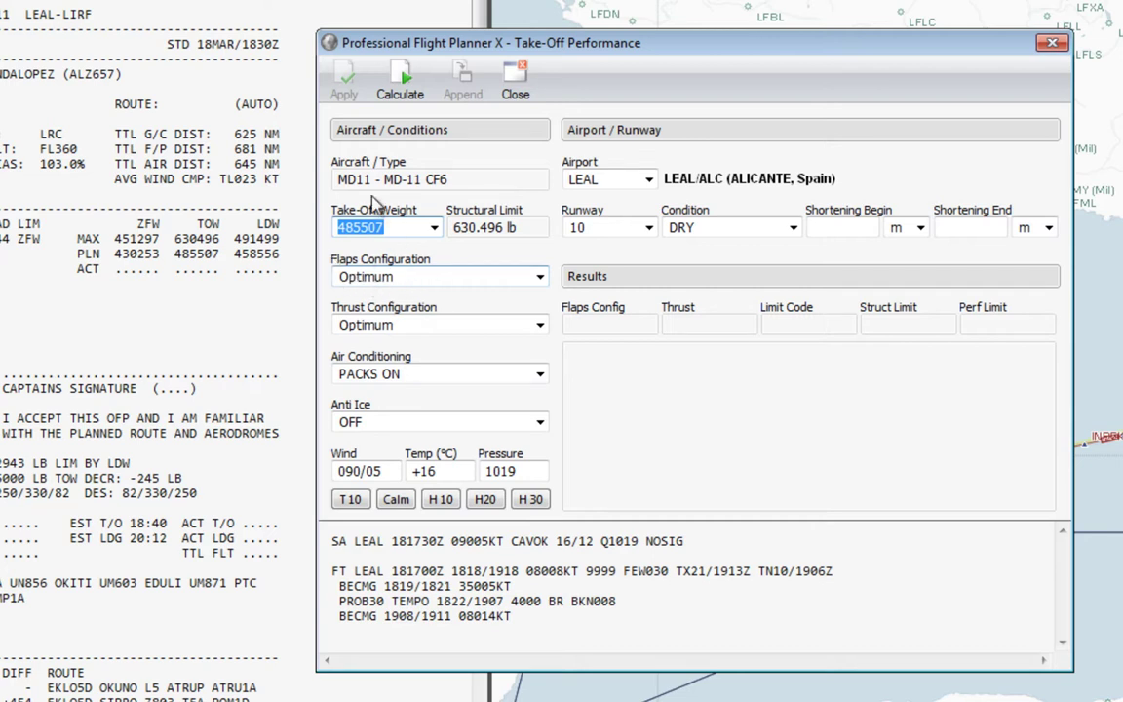
click(490, 281)
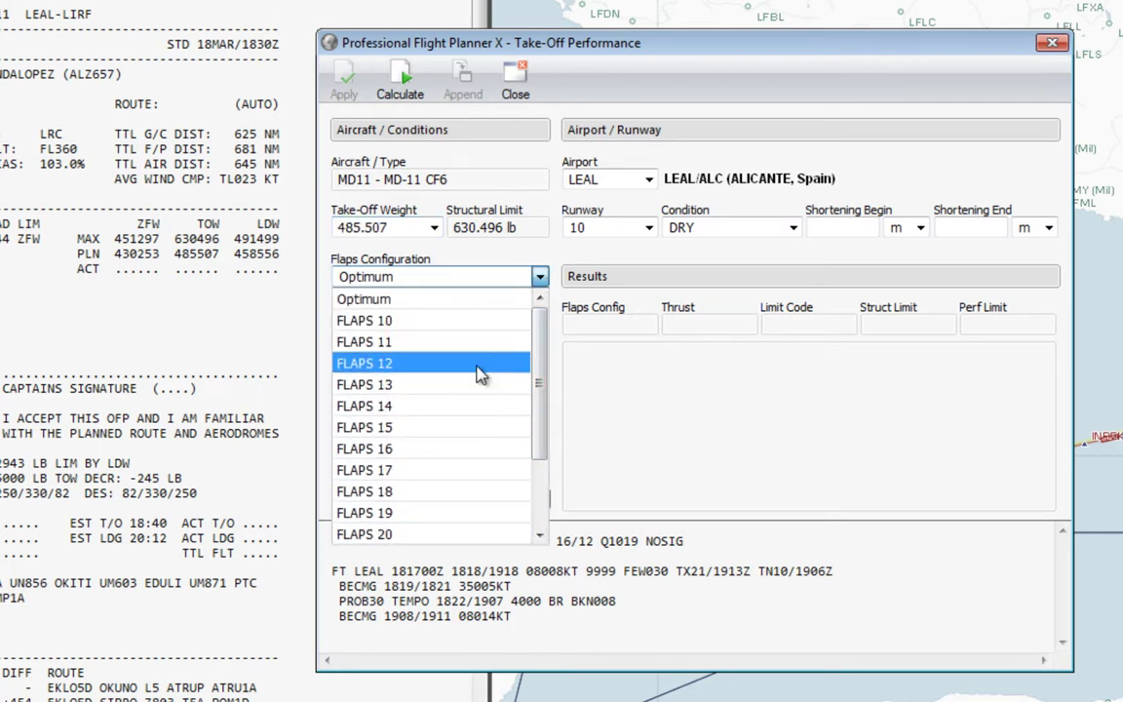
click(498, 279)
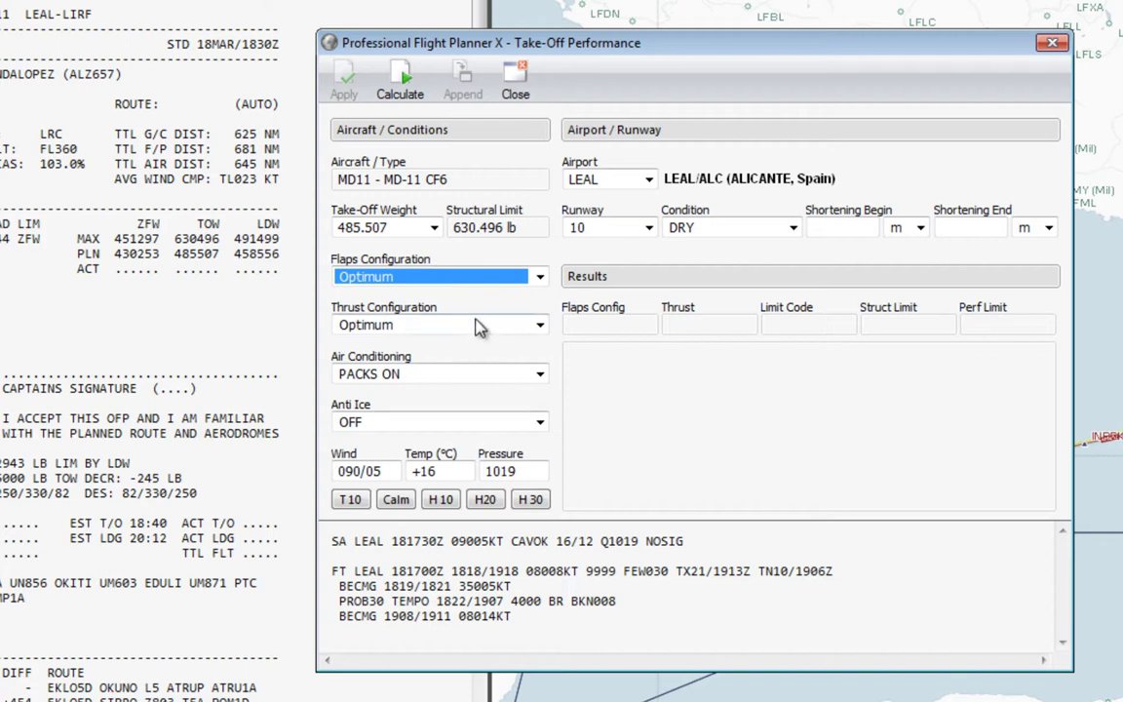
click(539, 324)
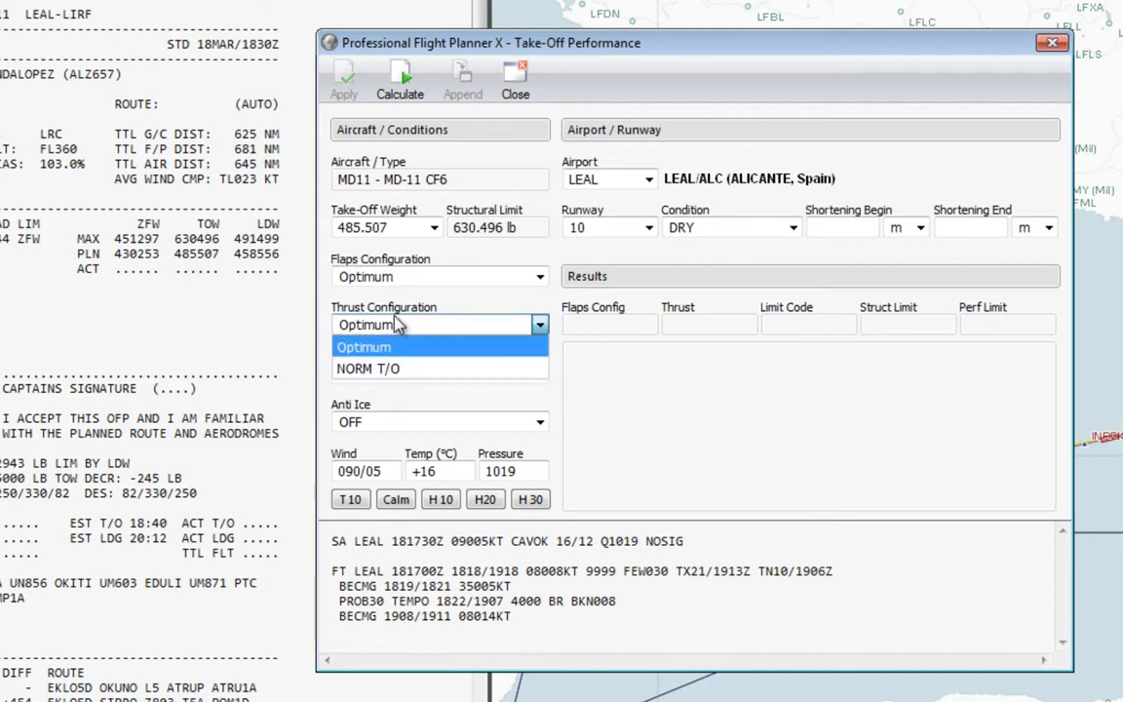
click(429, 347)
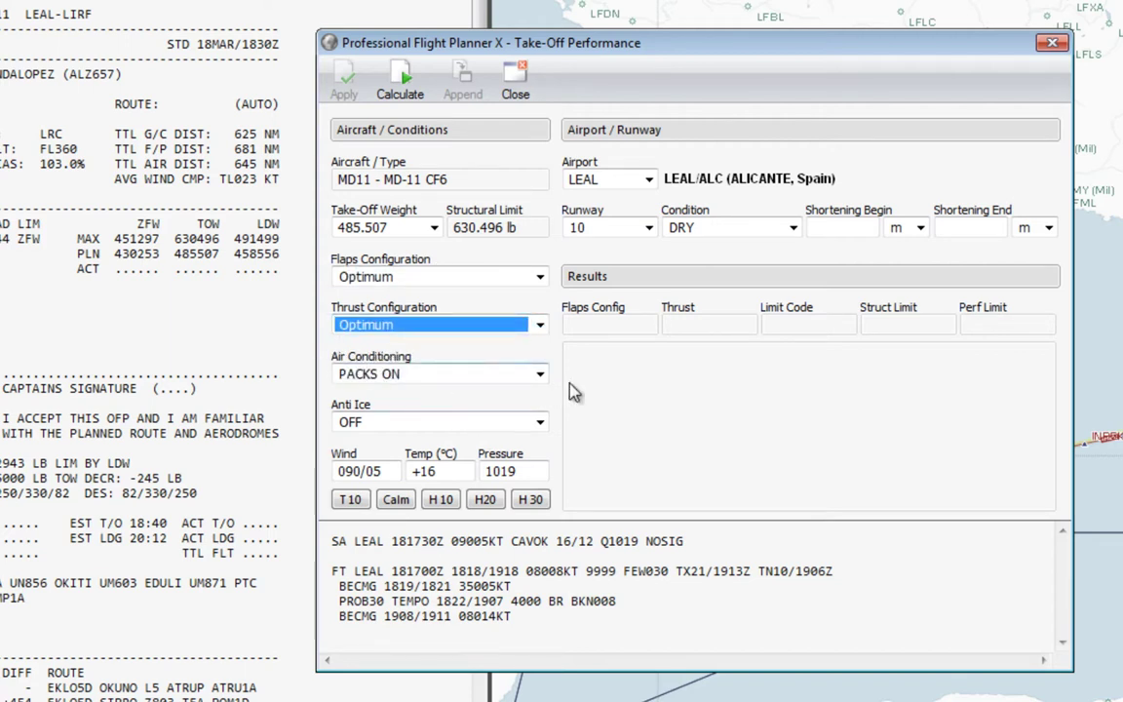
click(536, 376)
click(516, 390)
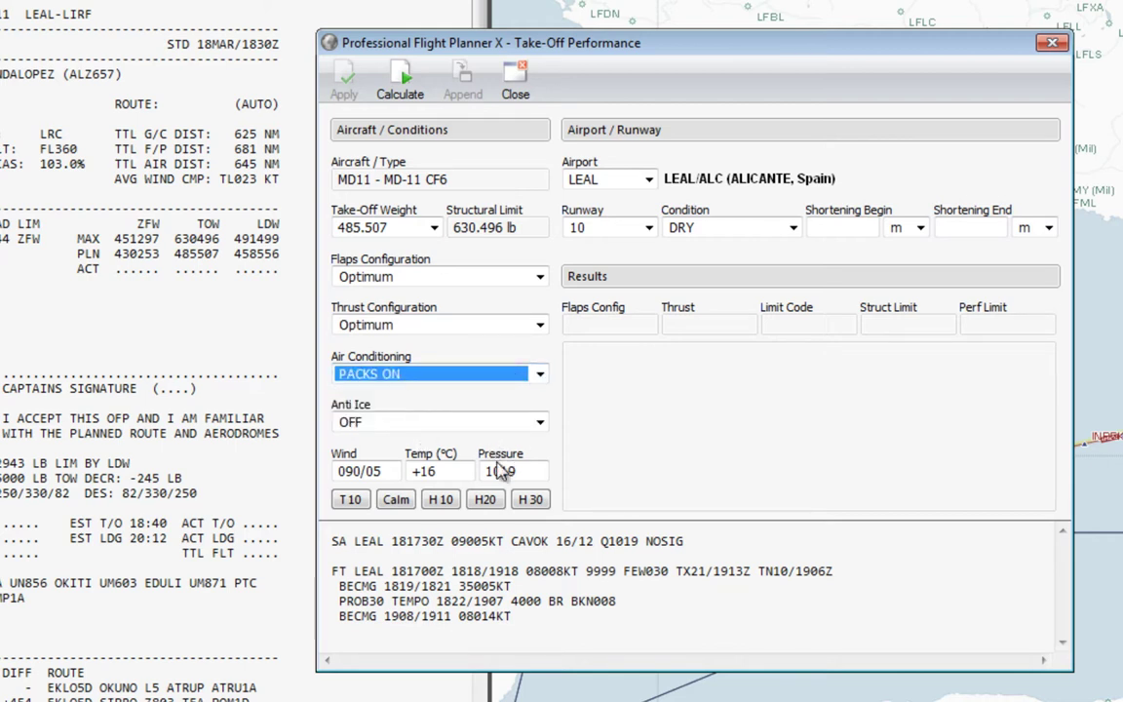
Check the temperature, wind and pressure entries and the LEAL weather report, and calculate the take-off performance.
drag(461, 470, 409, 472)
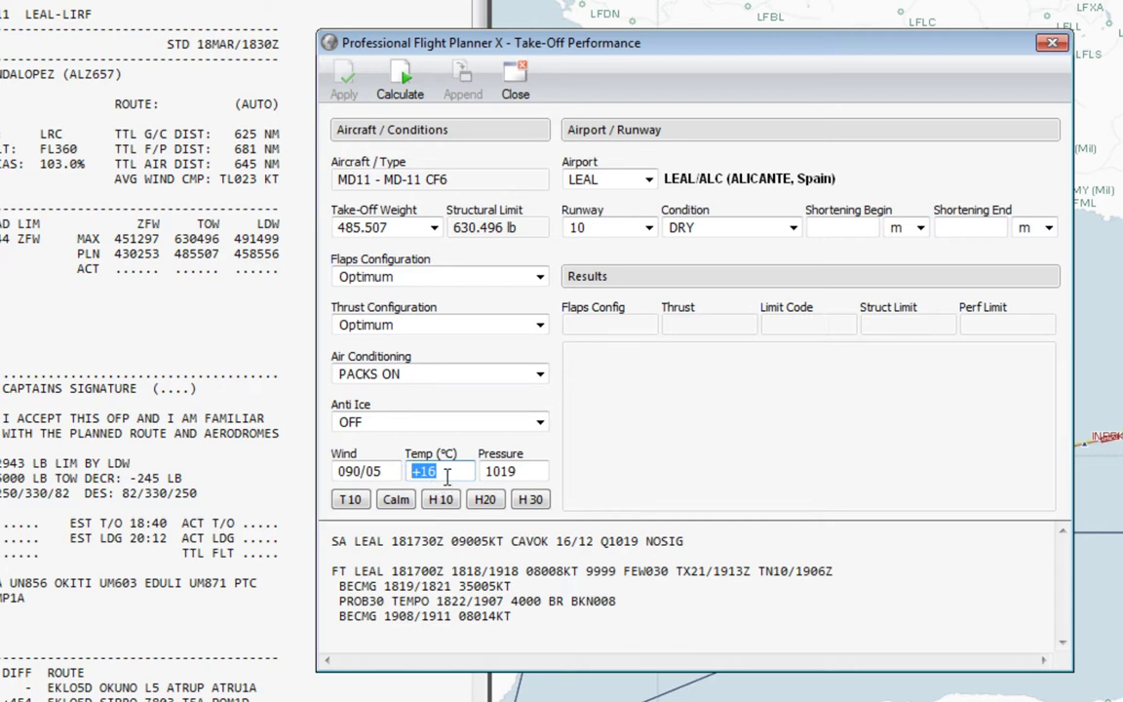
drag(382, 470, 336, 495)
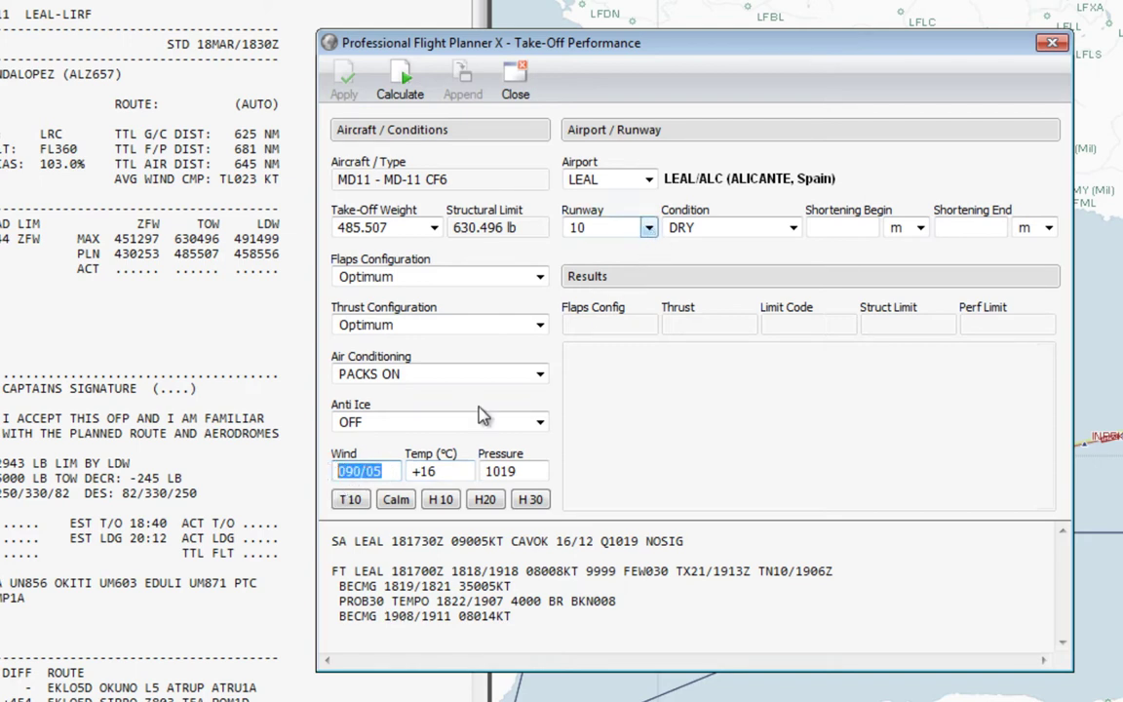
double_click(521, 469)
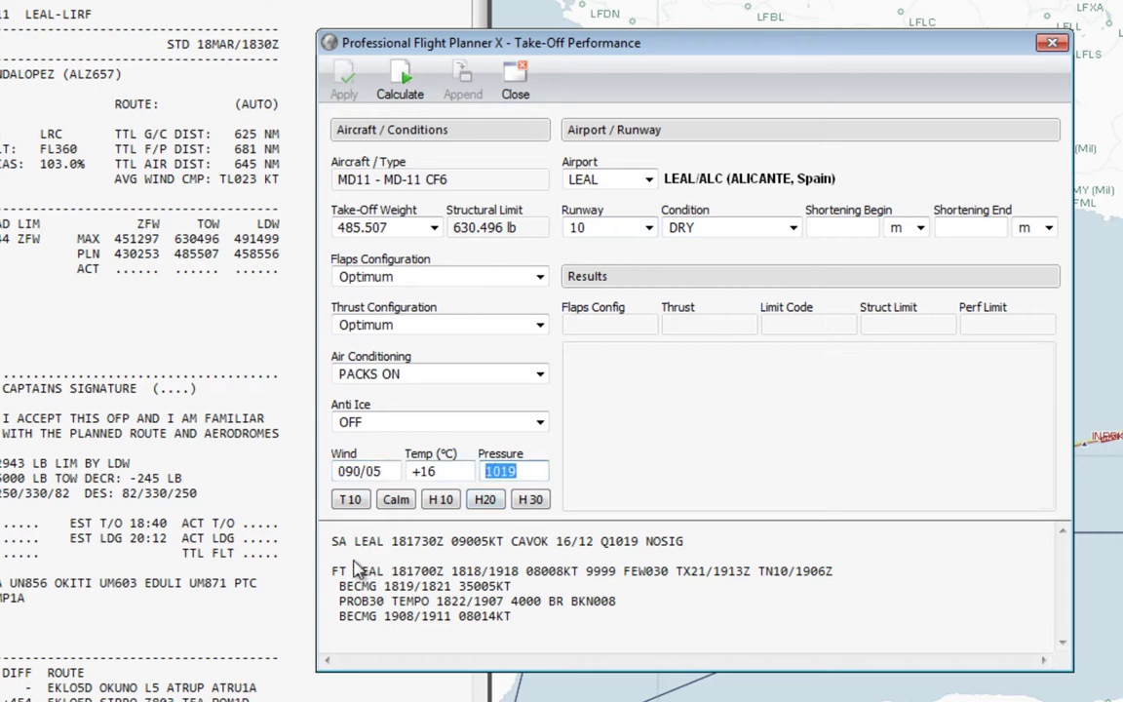
drag(353, 542, 588, 620)
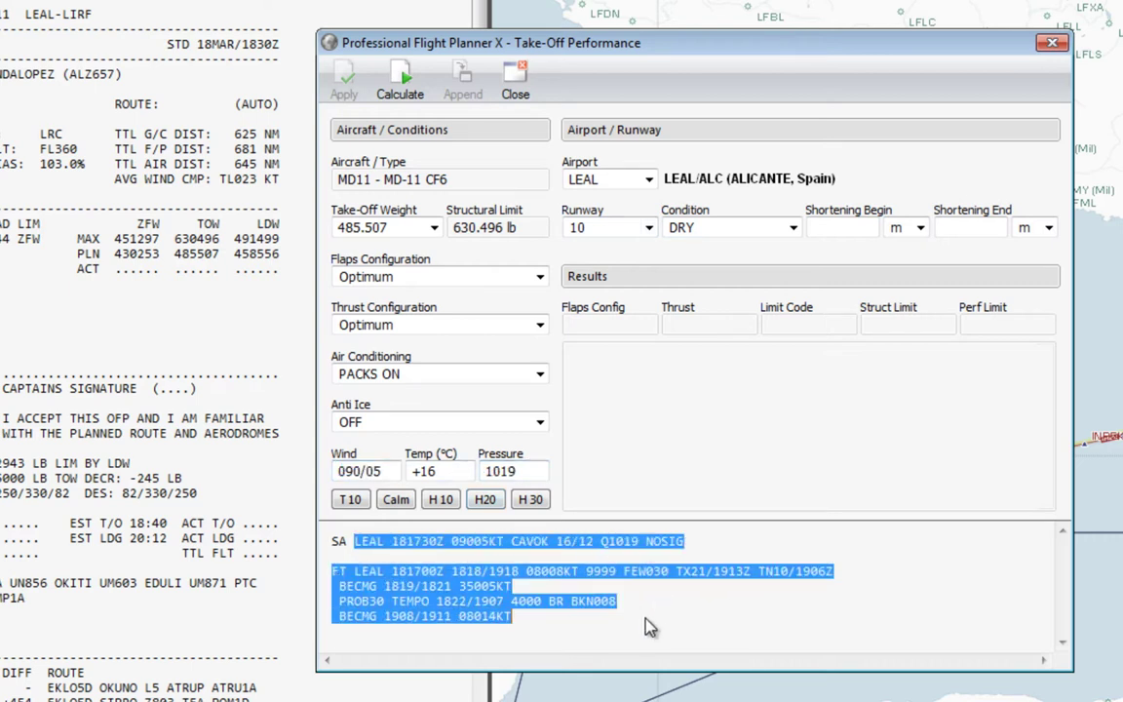
click(636, 624)
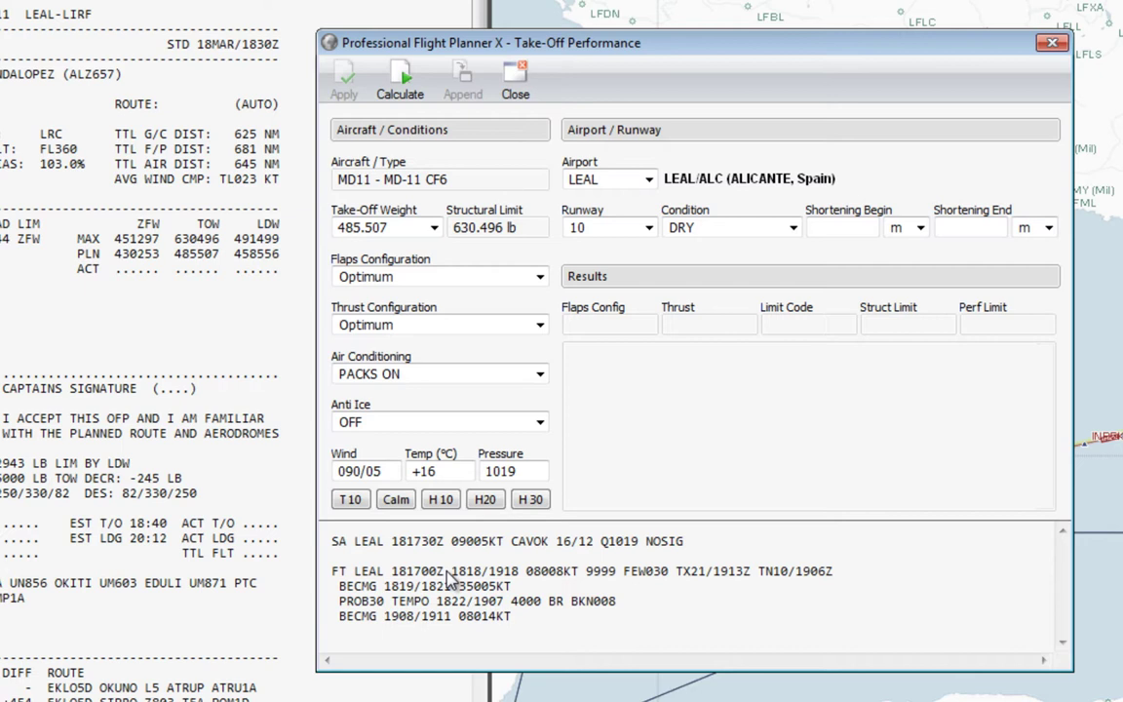
click(405, 86)
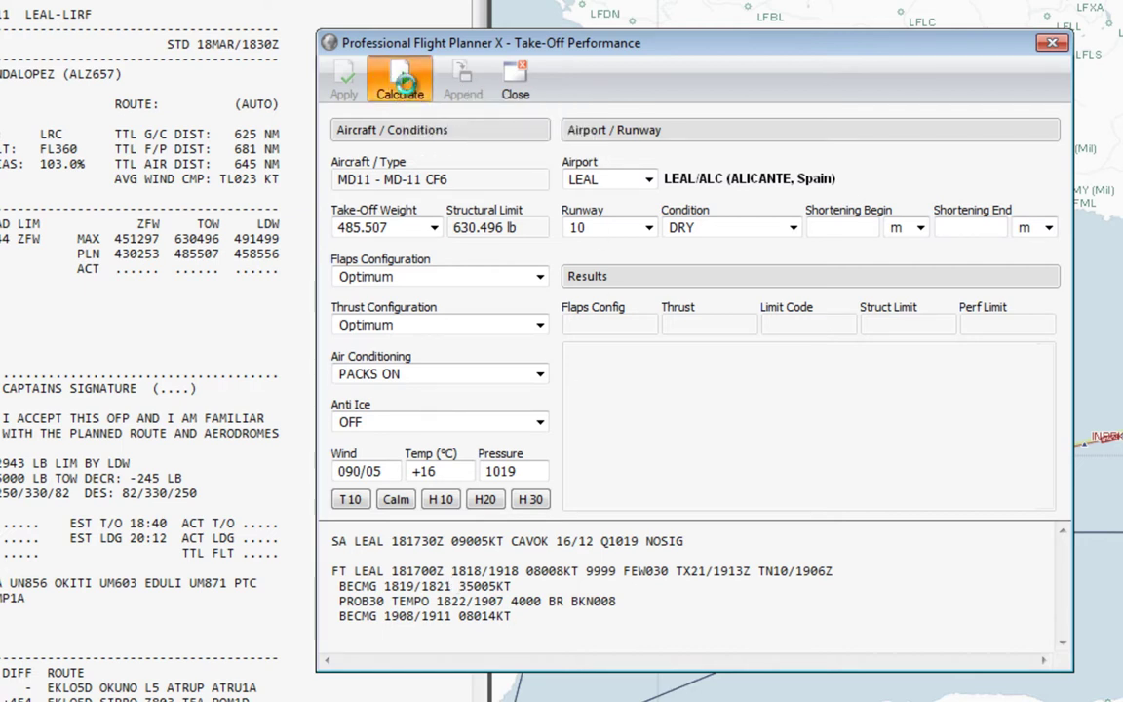
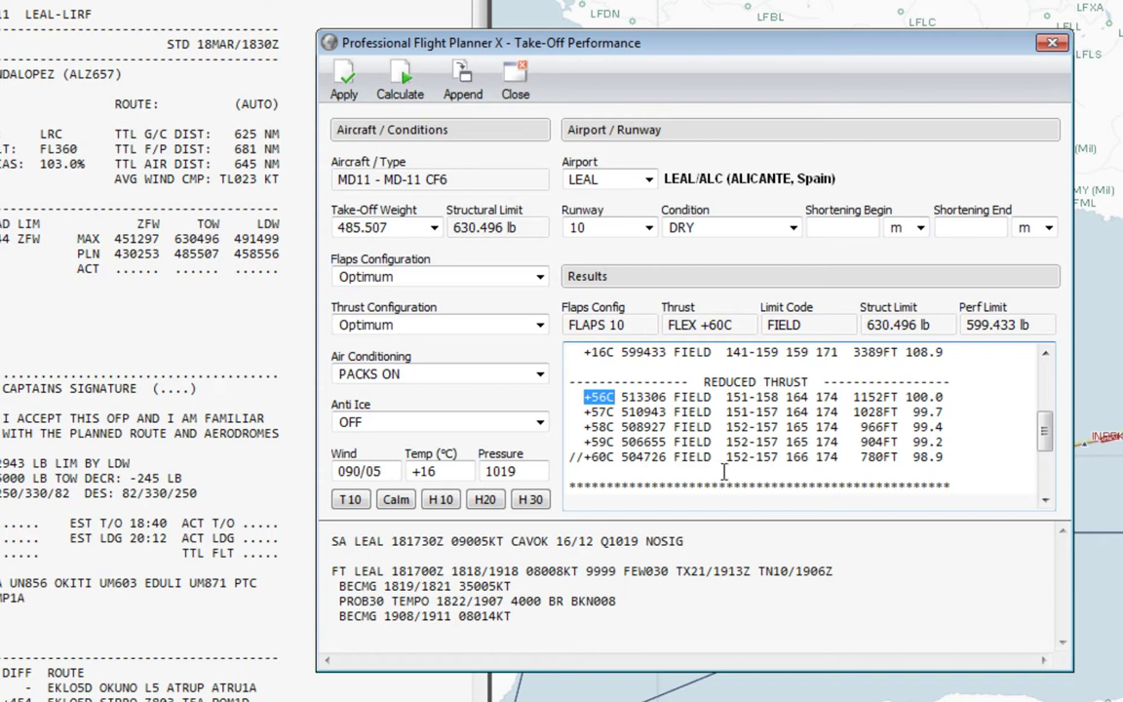
Examine the +60C row of the reduced thrust table, including its V1 range, VR and V2 speeds.
drag(575, 457, 971, 458)
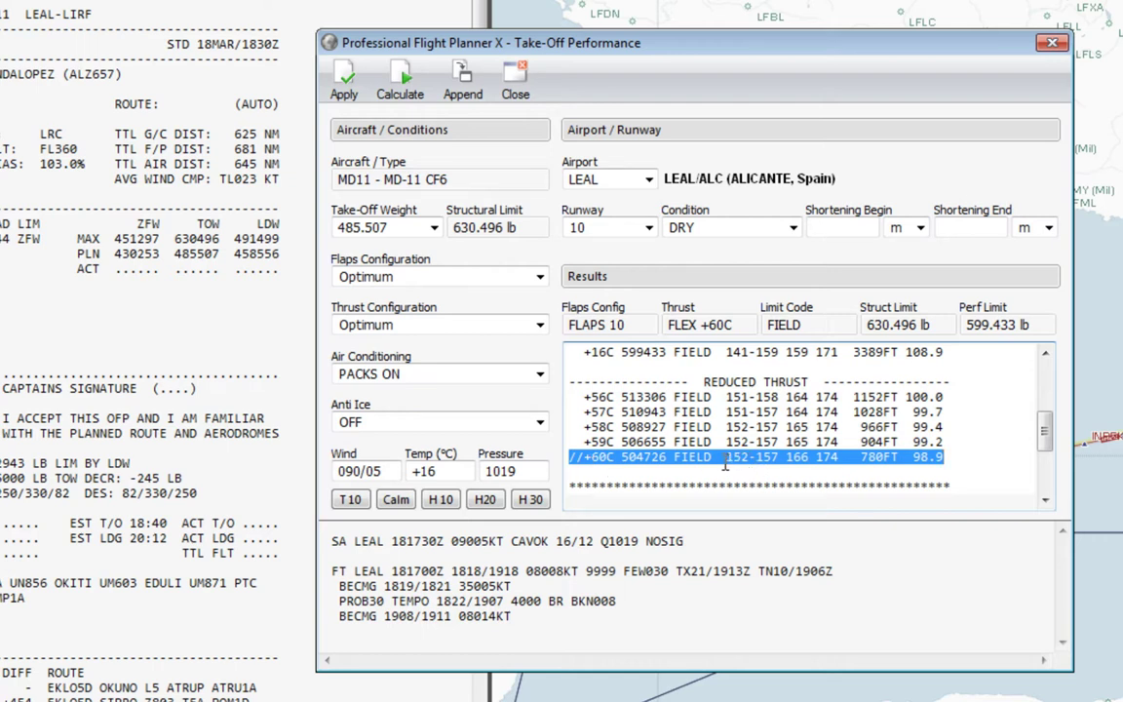
drag(730, 463, 749, 466)
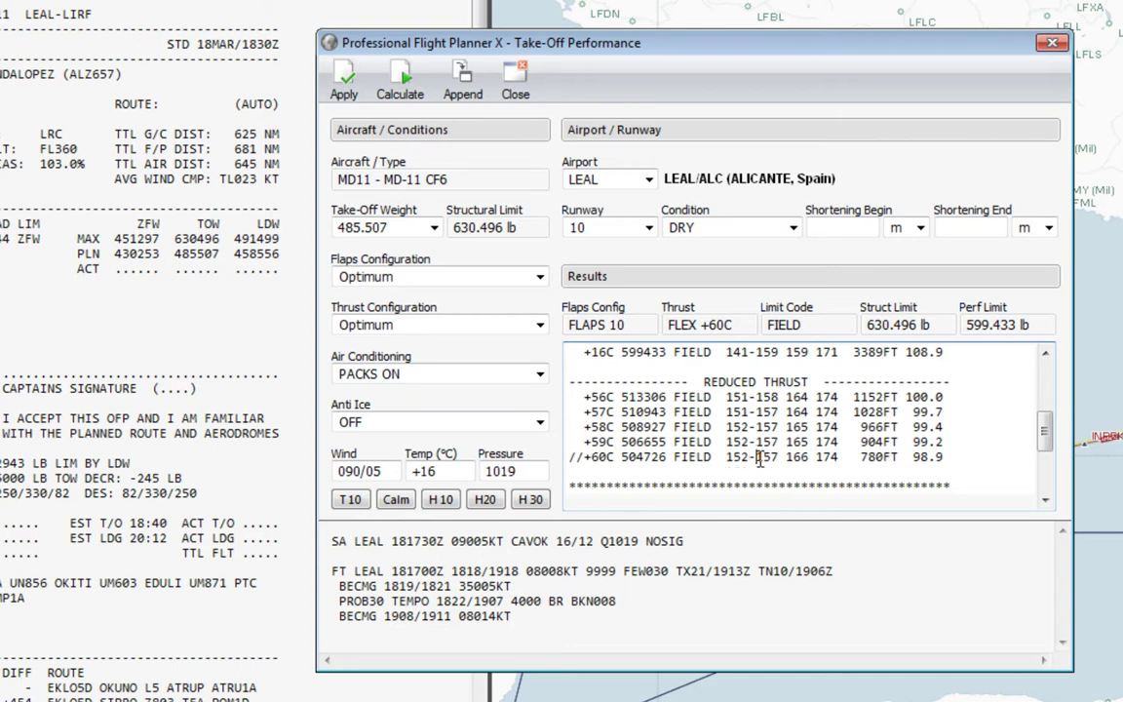
drag(756, 464, 781, 465)
scroll(1051, 411, up, 3)
drag(1051, 412, 1064, 450)
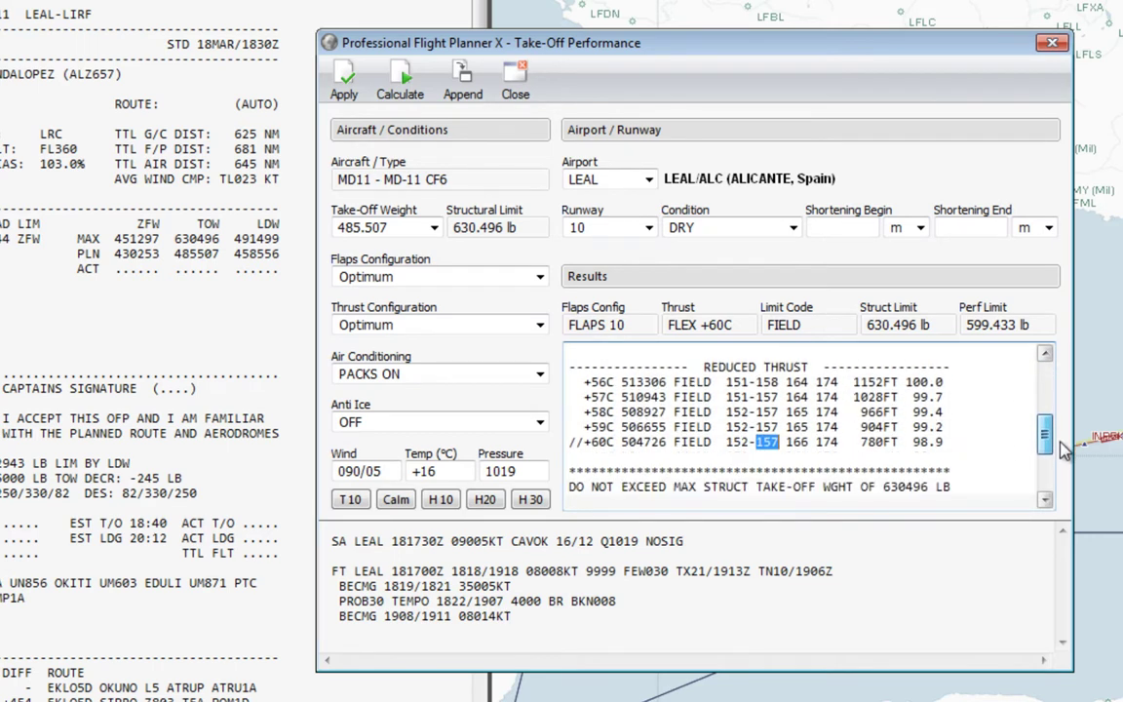
scroll(1065, 451, up, 1)
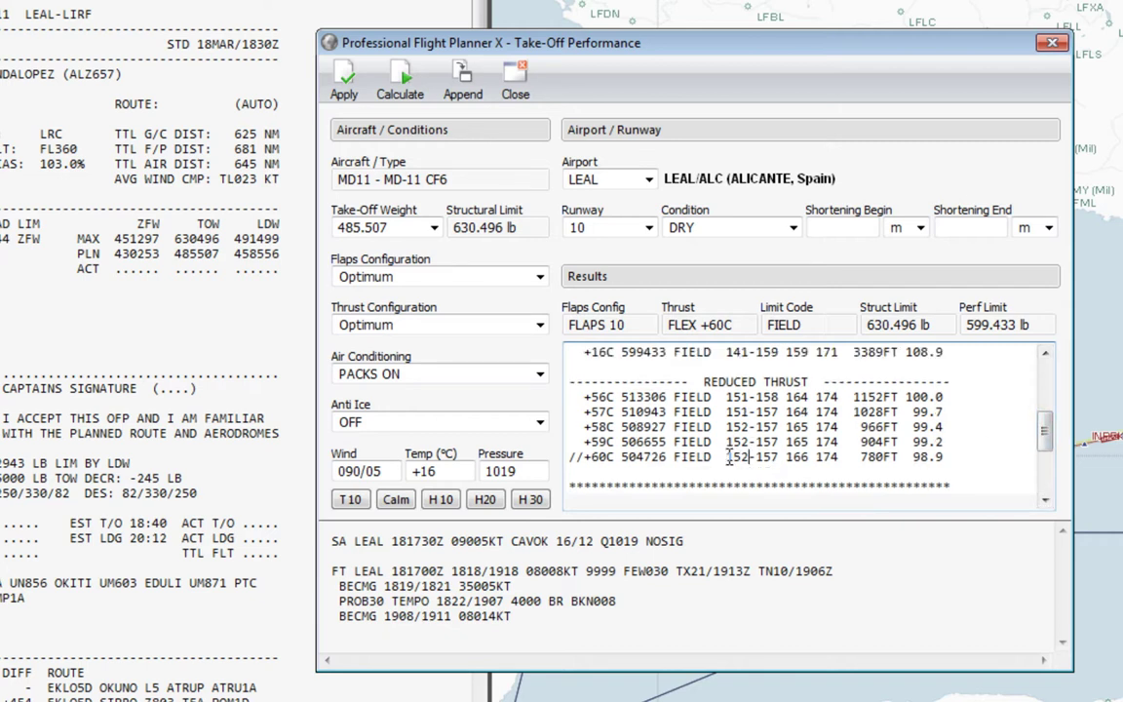
drag(728, 459, 769, 459)
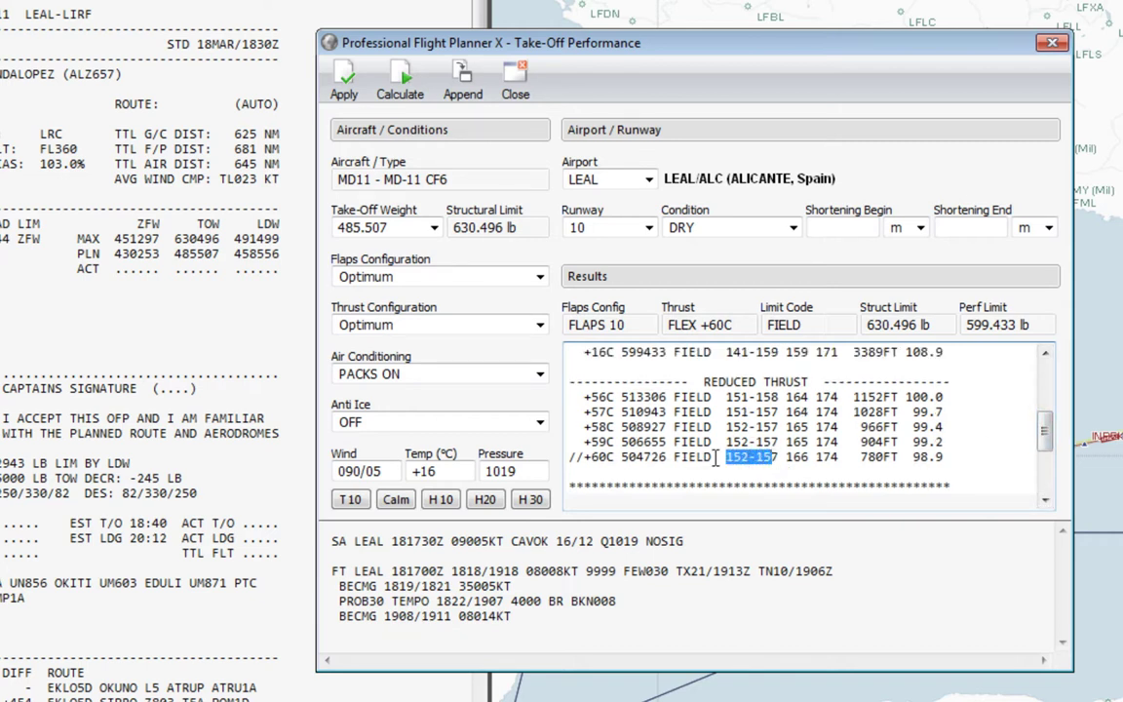
click(760, 457)
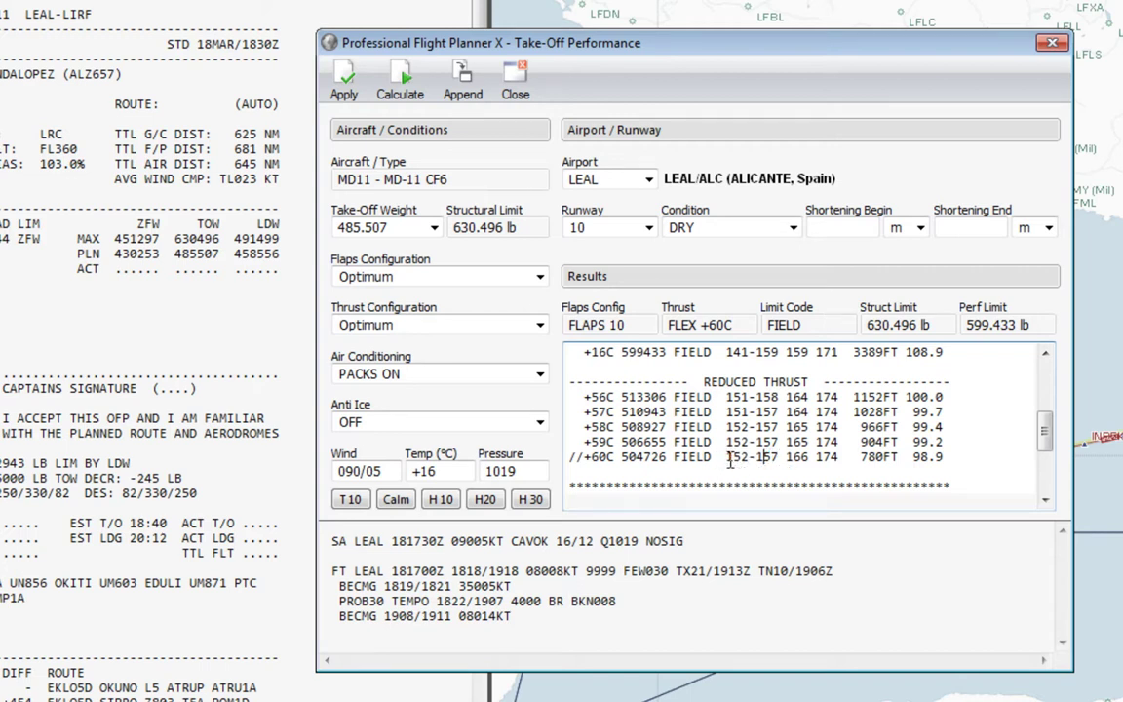
drag(732, 466, 808, 466)
double_click(835, 461)
drag(732, 462, 753, 462)
Read the engine-out procedure at the end of the take-off performance results.
click(1042, 432)
drag(1042, 433, 1060, 484)
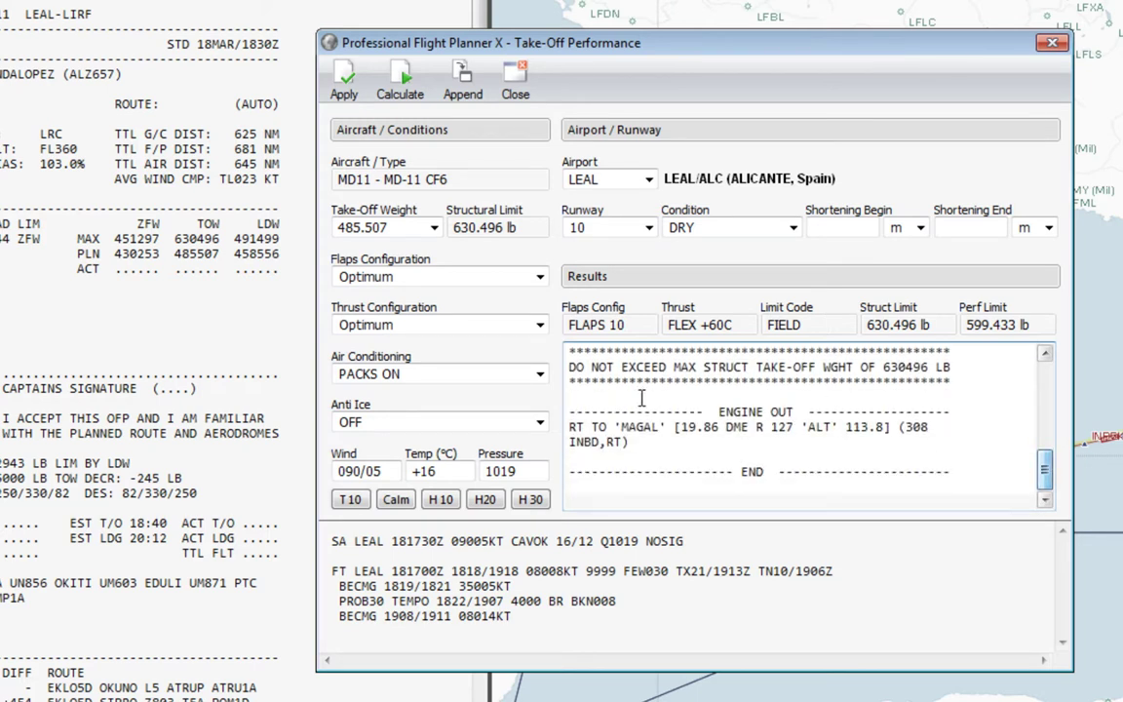
drag(709, 409, 792, 412)
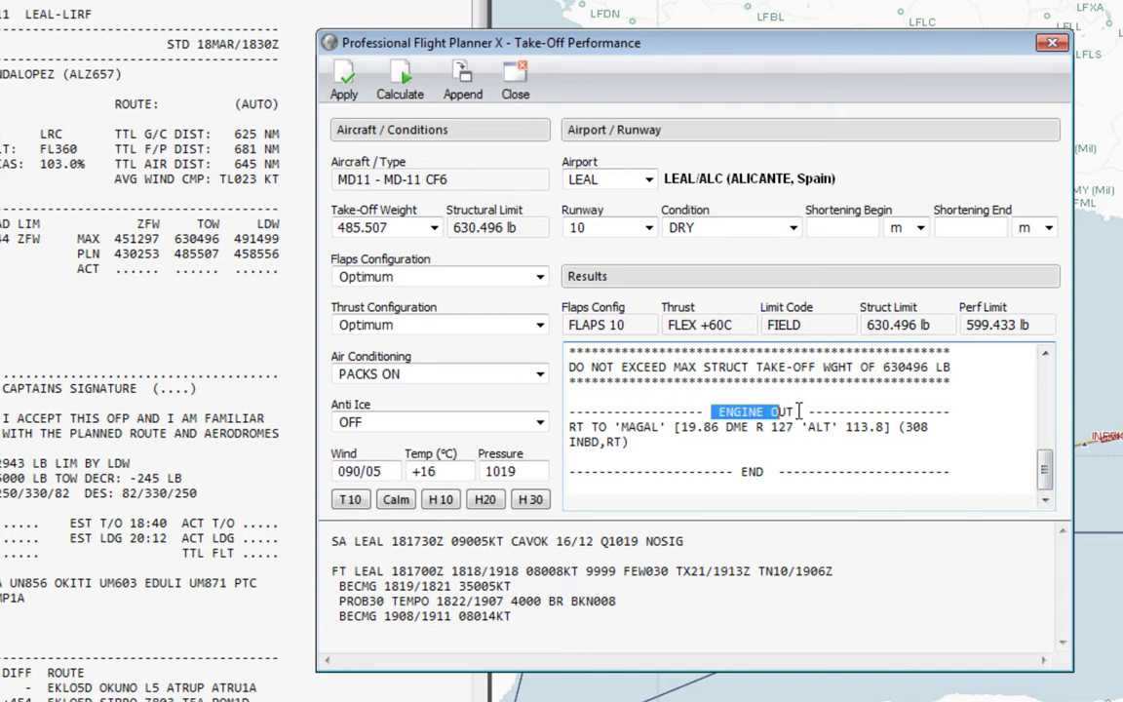
click(575, 426)
drag(575, 426, 629, 446)
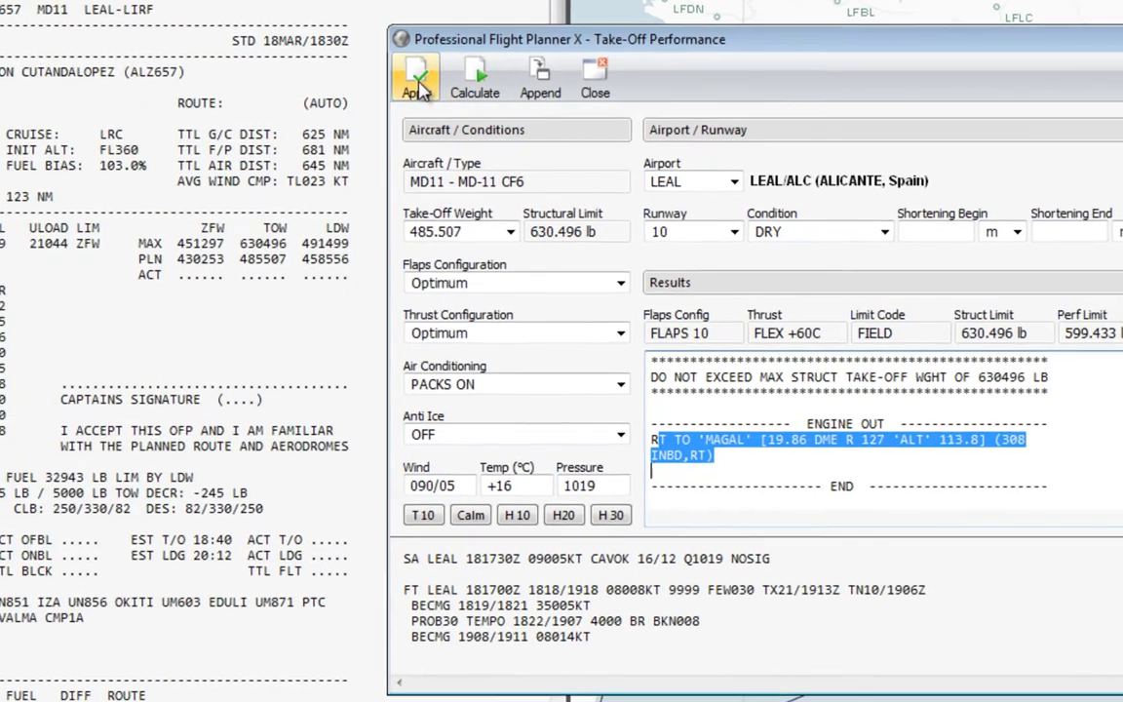
Apply the take-off performance results to the flight plan and check its take-off data block and V1, VR and V2 speeds.
click(343, 83)
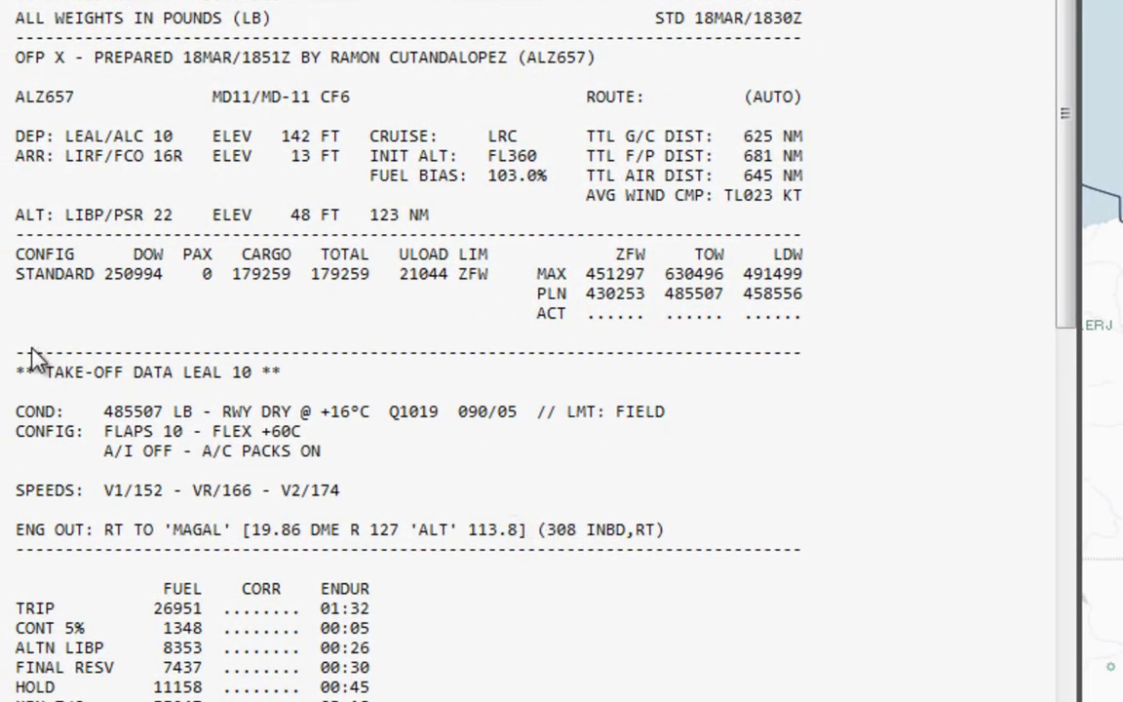
drag(20, 353, 877, 570)
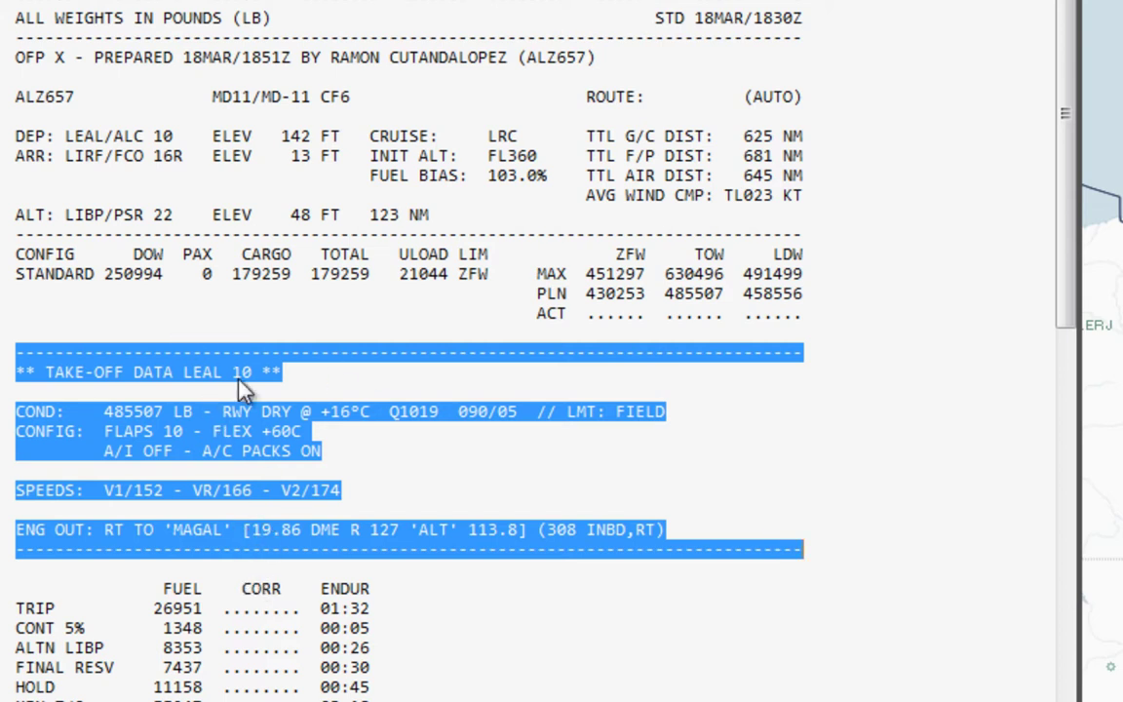
click(51, 501)
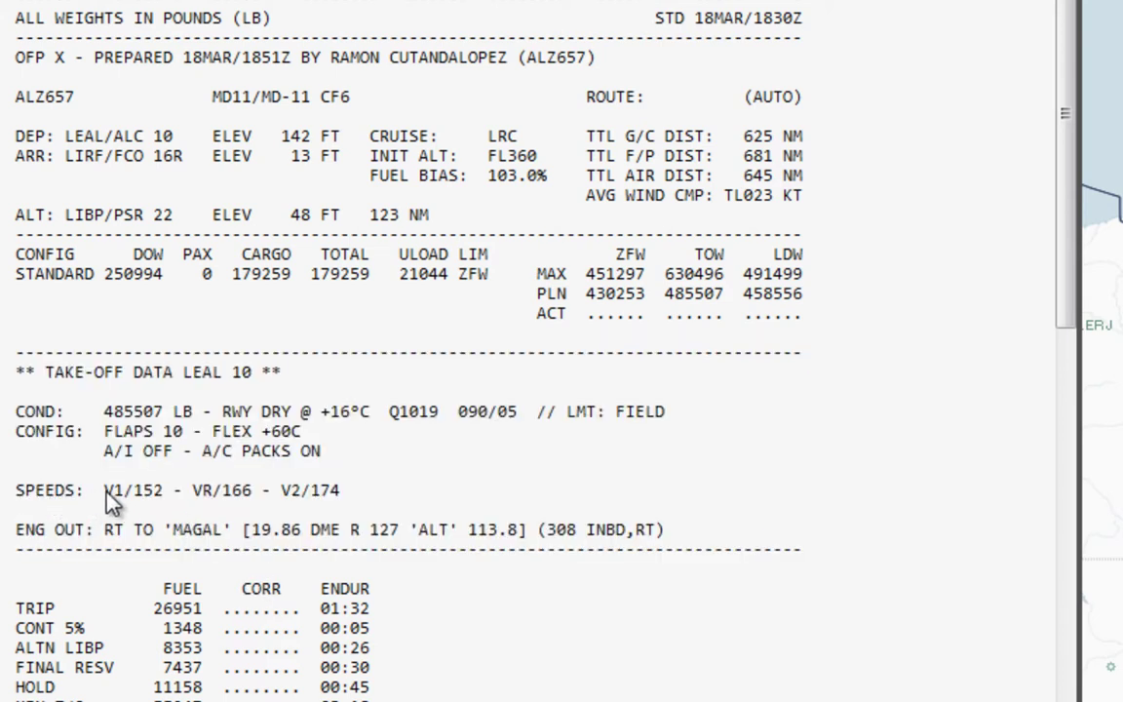
drag(105, 492, 441, 501)
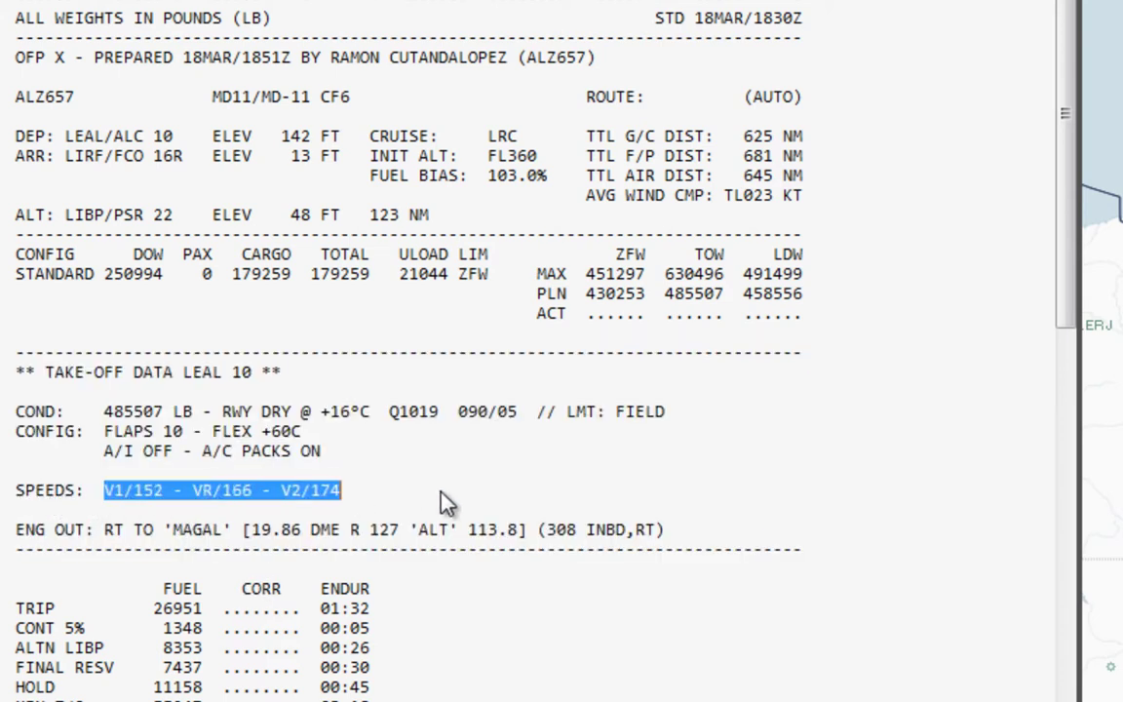
click(149, 495)
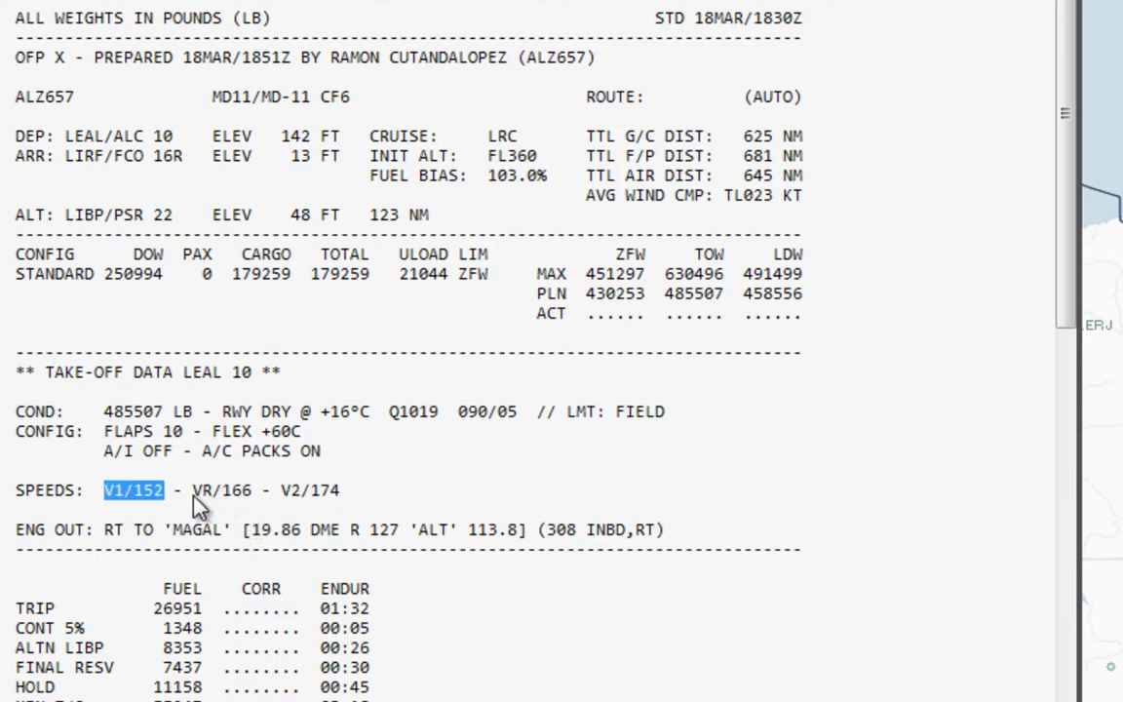
drag(194, 492, 252, 493)
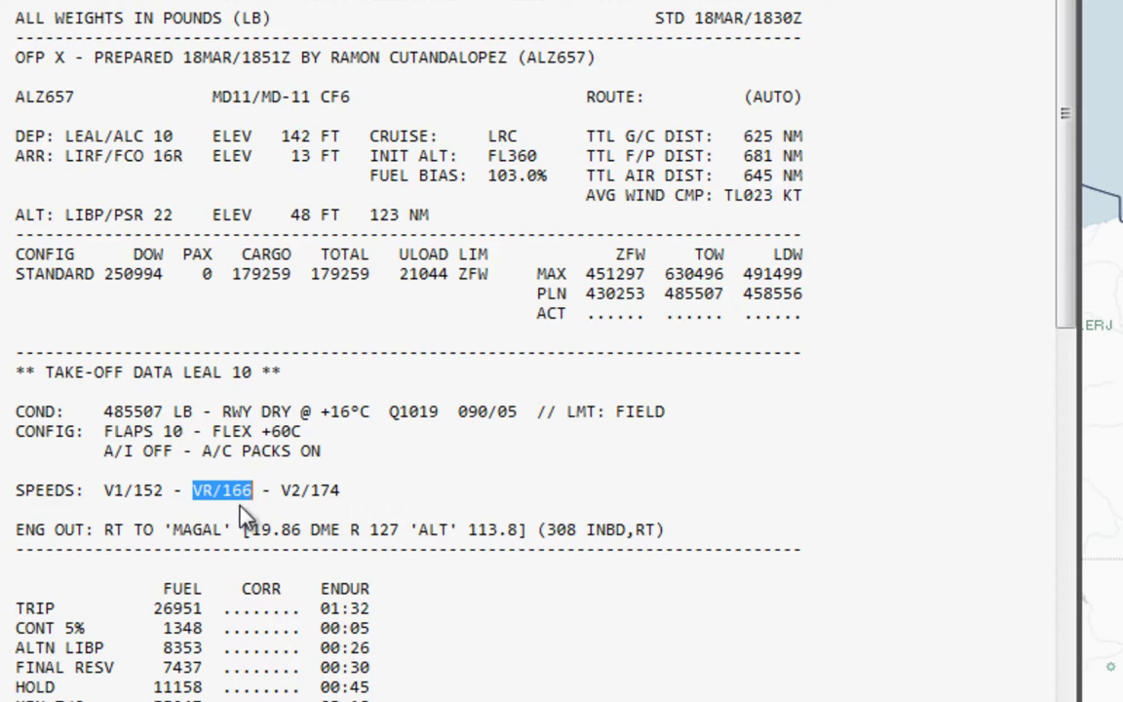
drag(281, 492, 303, 493)
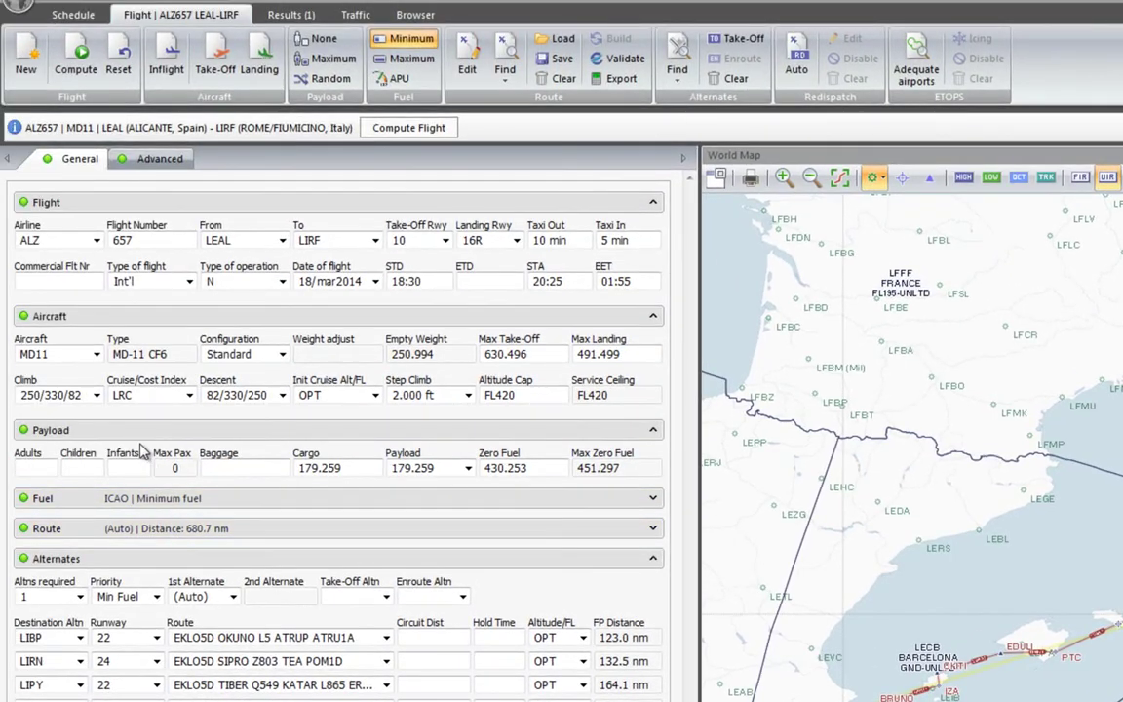
Expand the flight's route section, check its route options, and open the route in a maximized Route Editor.
click(109, 530)
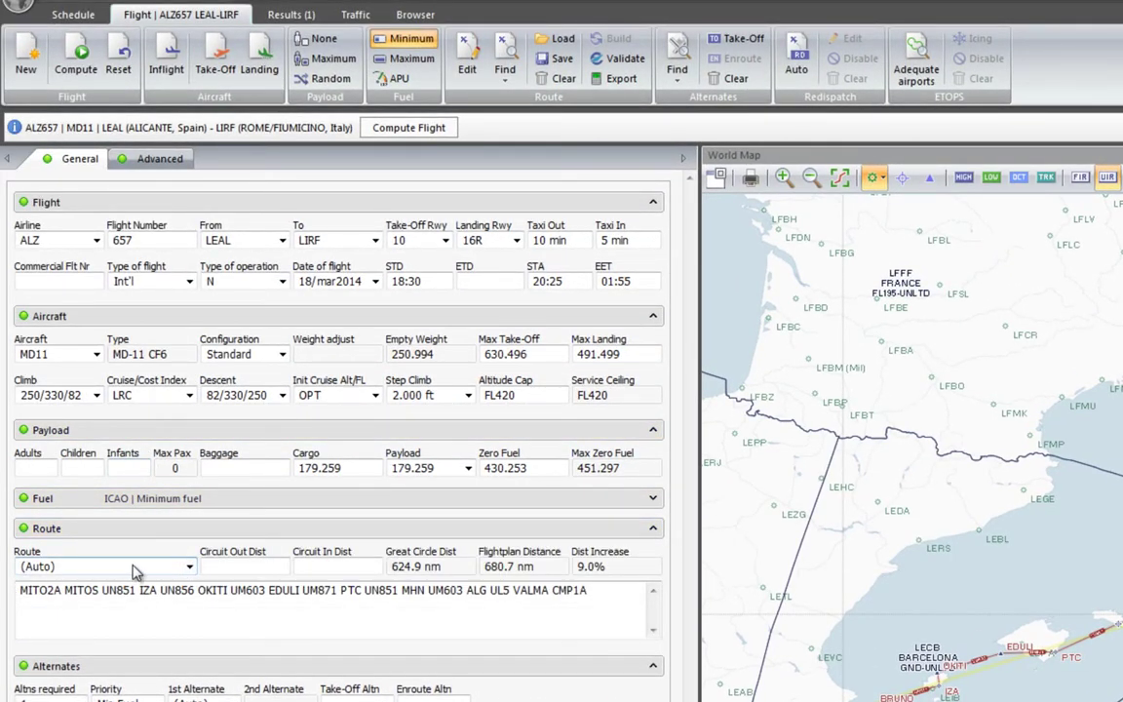
click(189, 566)
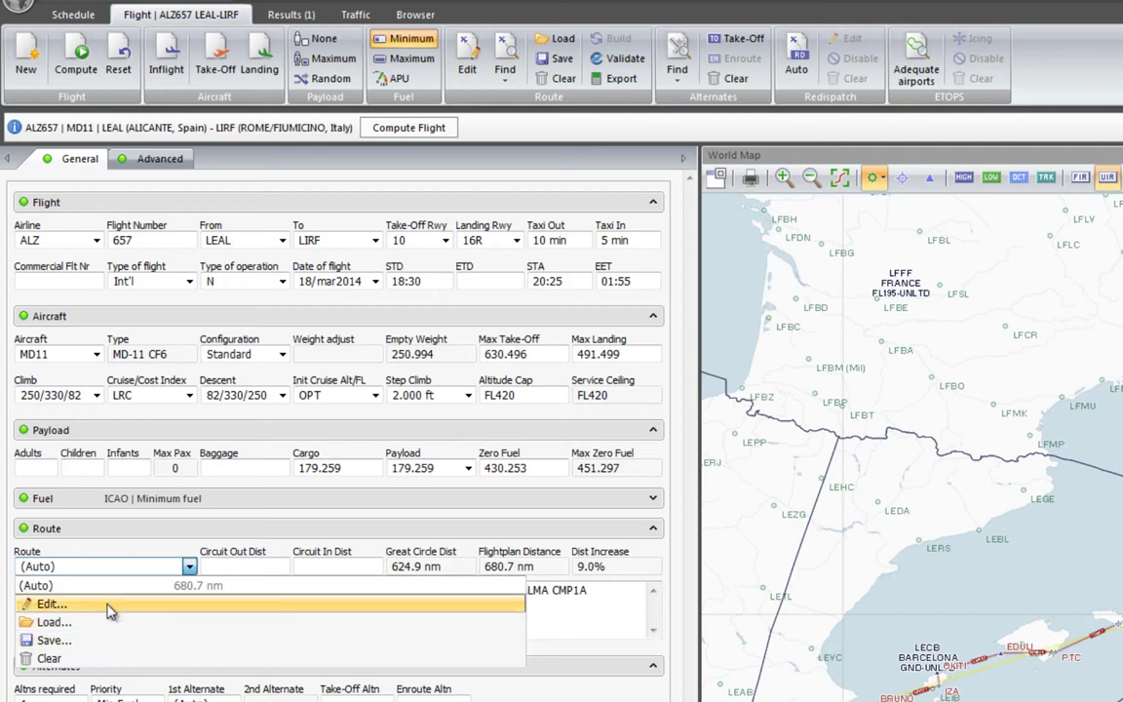
click(187, 566)
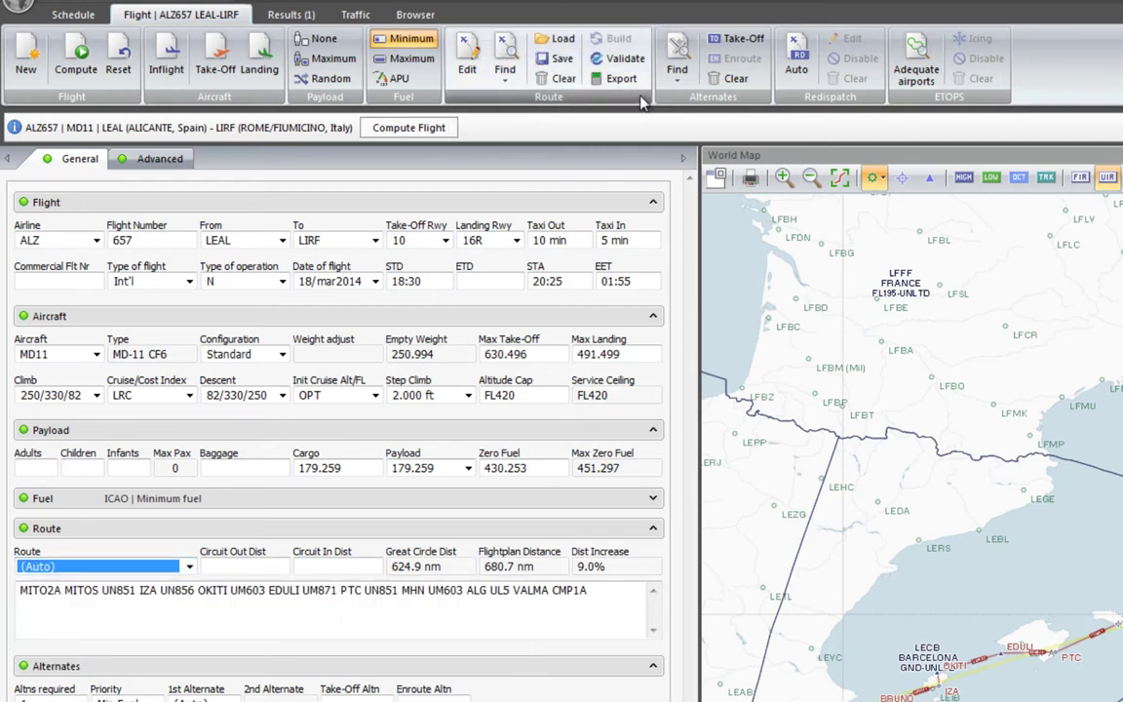
click(467, 61)
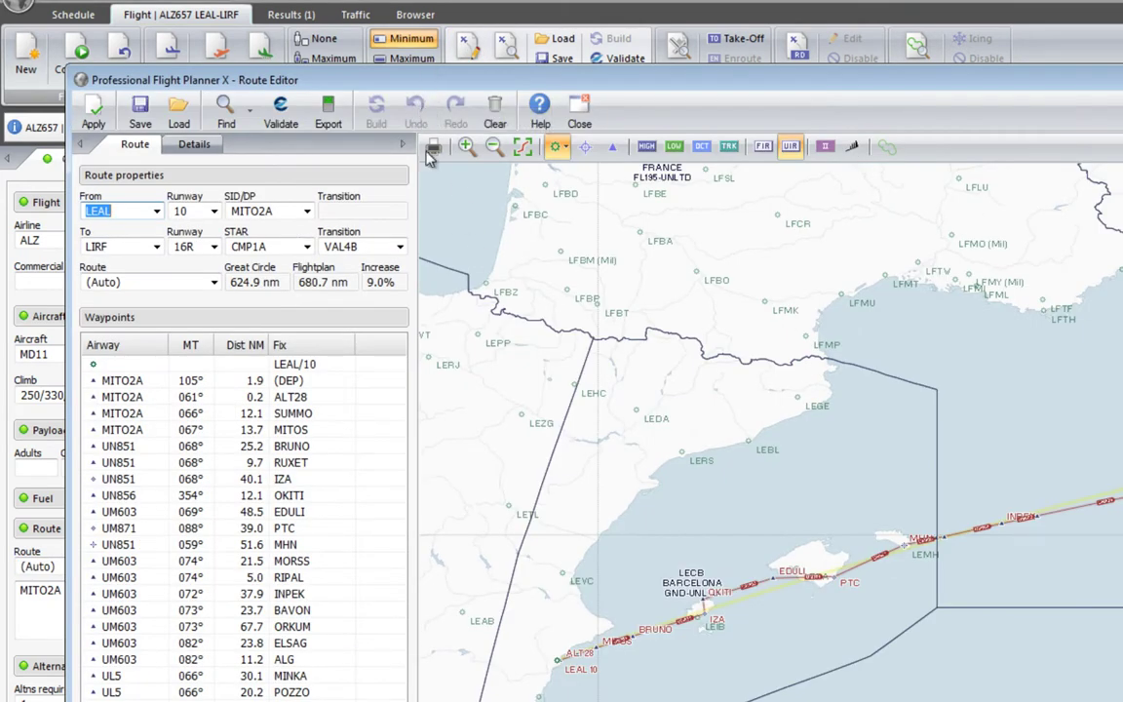
double_click(431, 82)
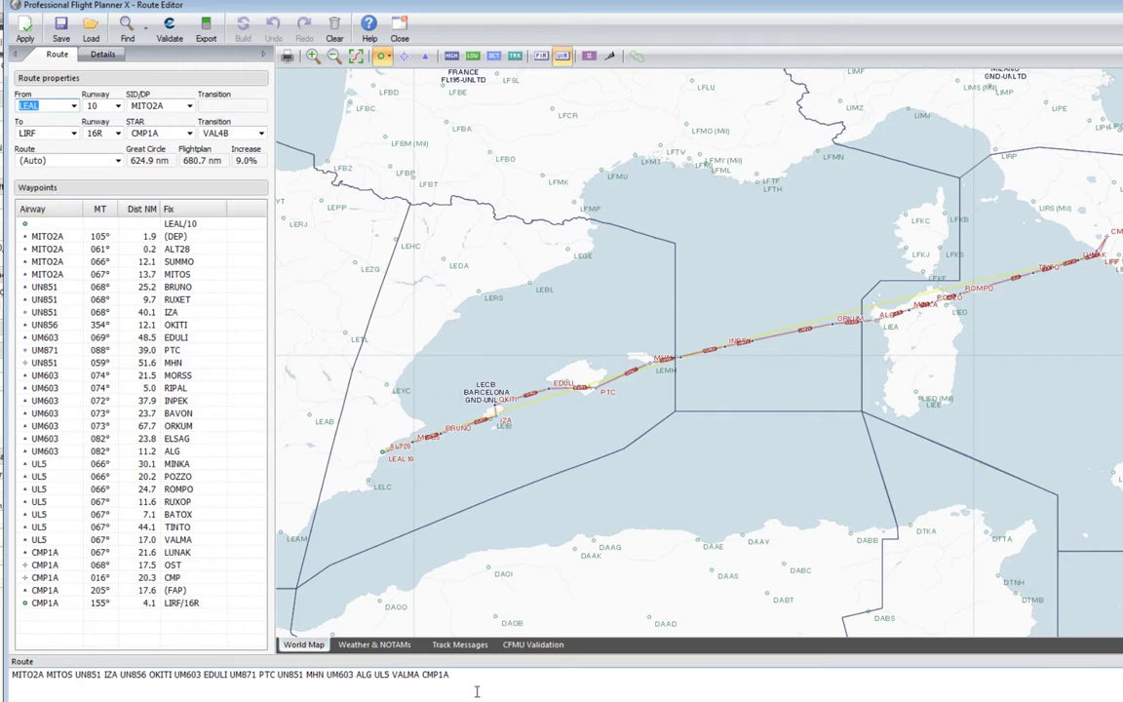
Delete the entire LEAL-LIRF route text and rebuild the route without any airways or procedures.
drag(451, 674, 5, 675)
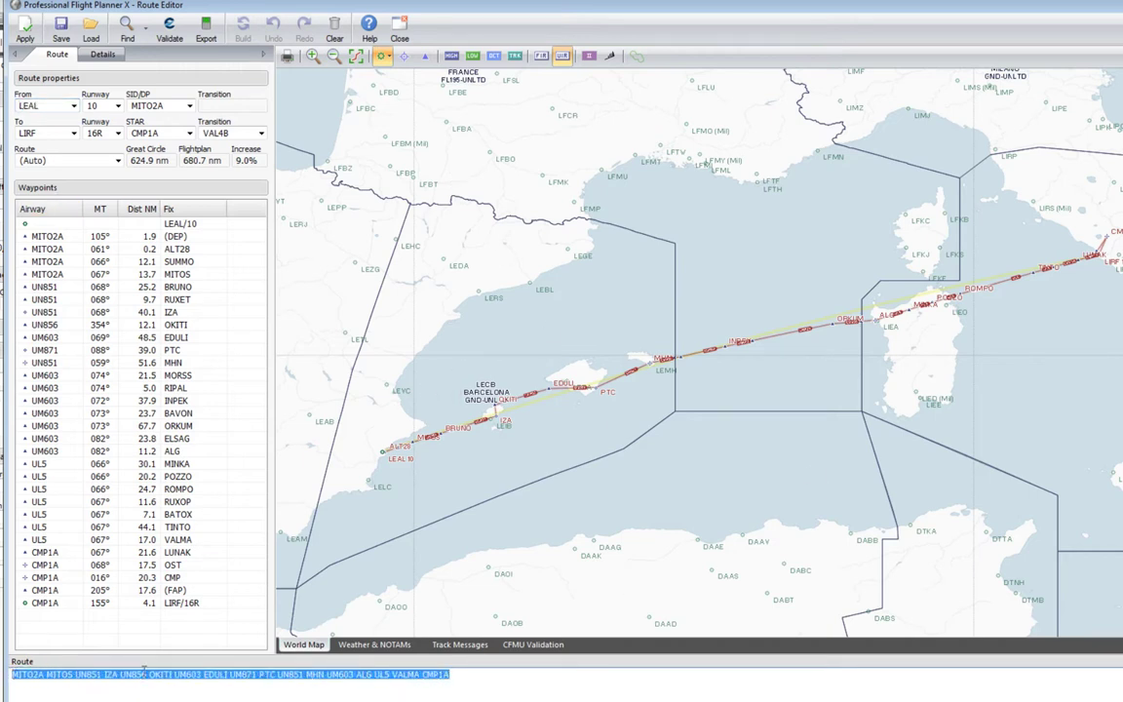
key(Delete)
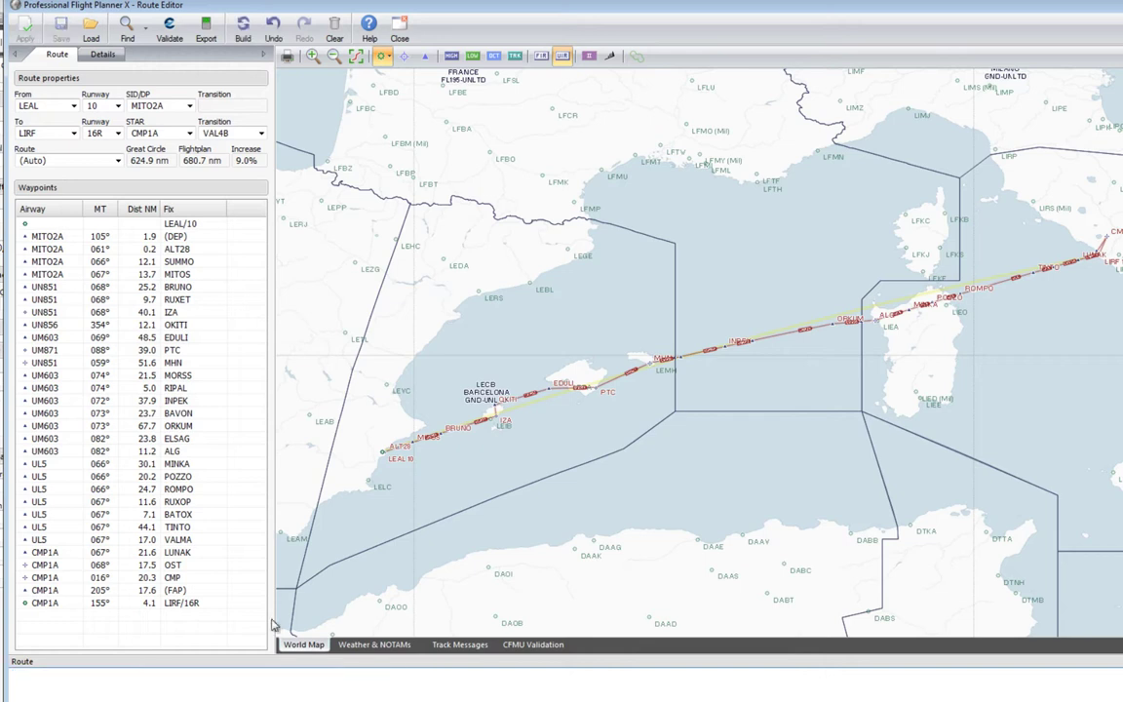
click(243, 29)
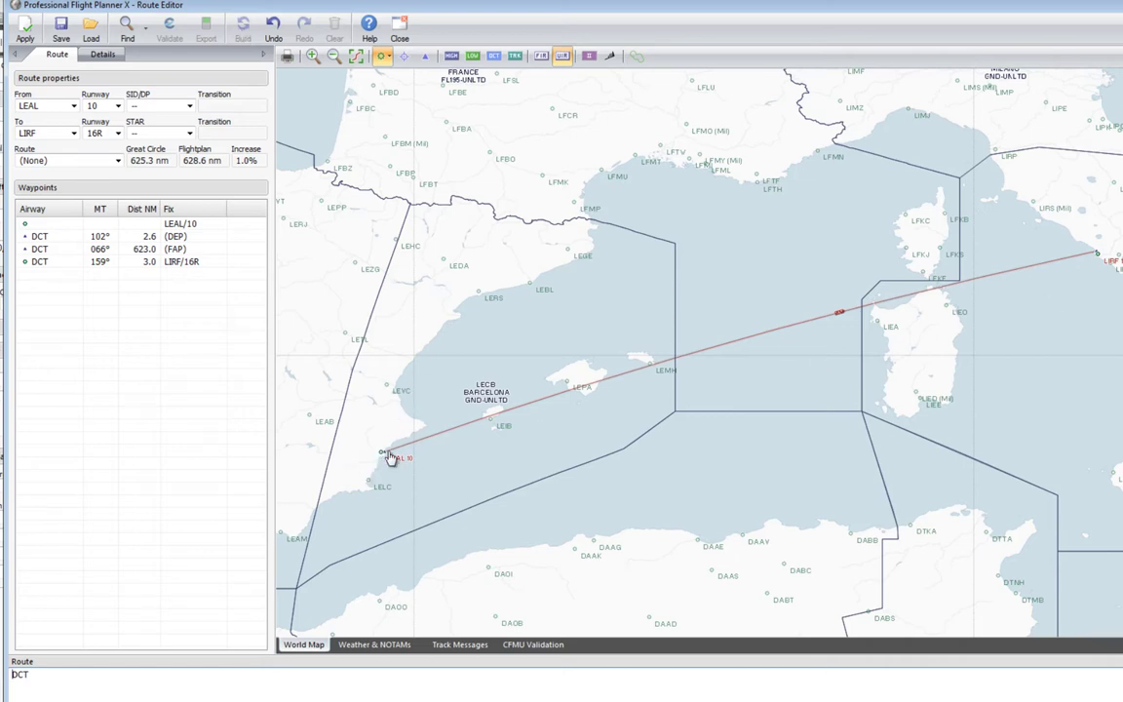
mouse_move(382, 450)
mouse_move(475, 290)
mouse_move(476, 290)
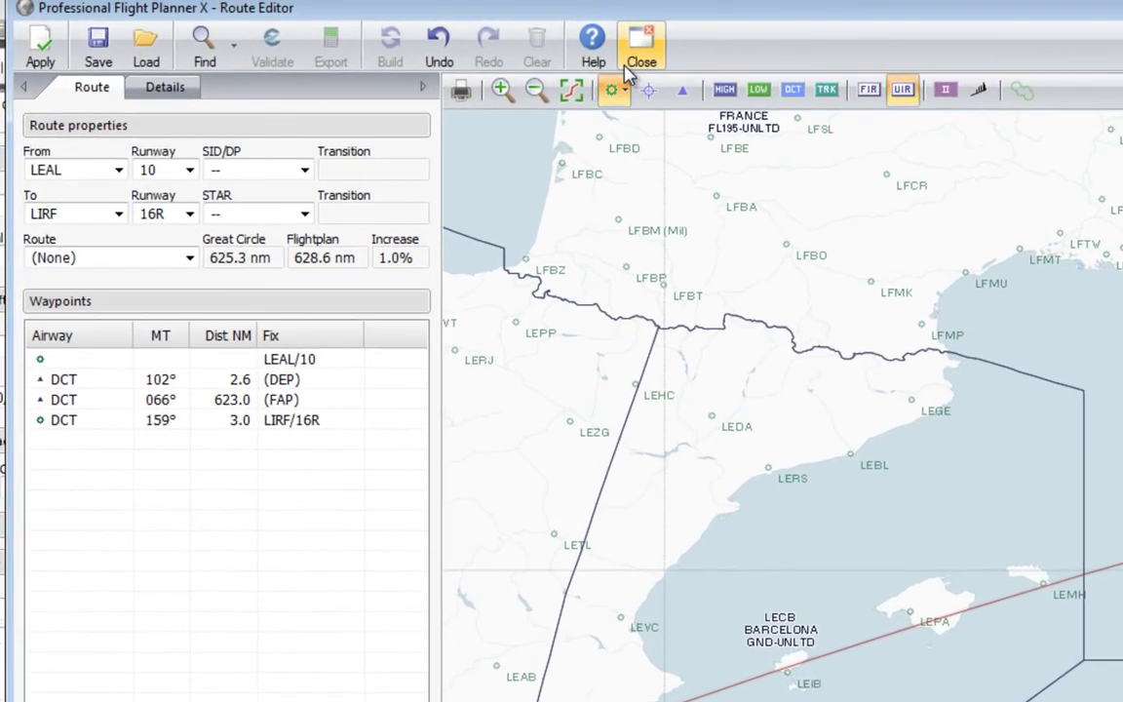
Show medium and small airports on the route map and view the details of LESU.
click(658, 94)
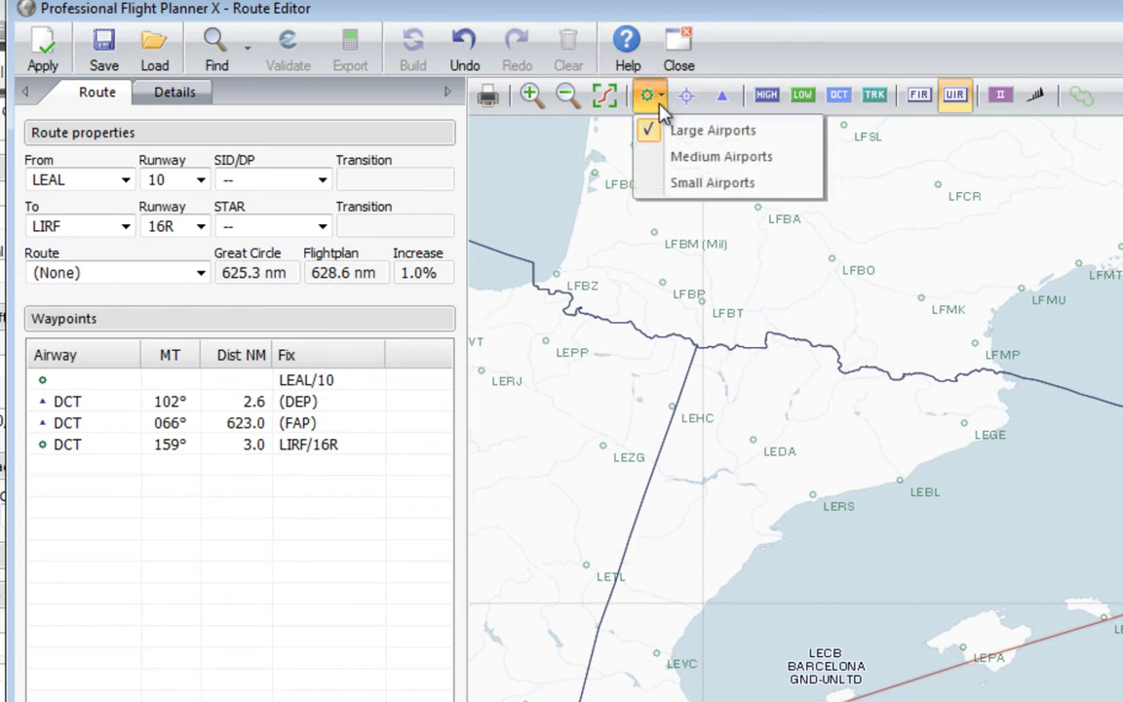
click(696, 159)
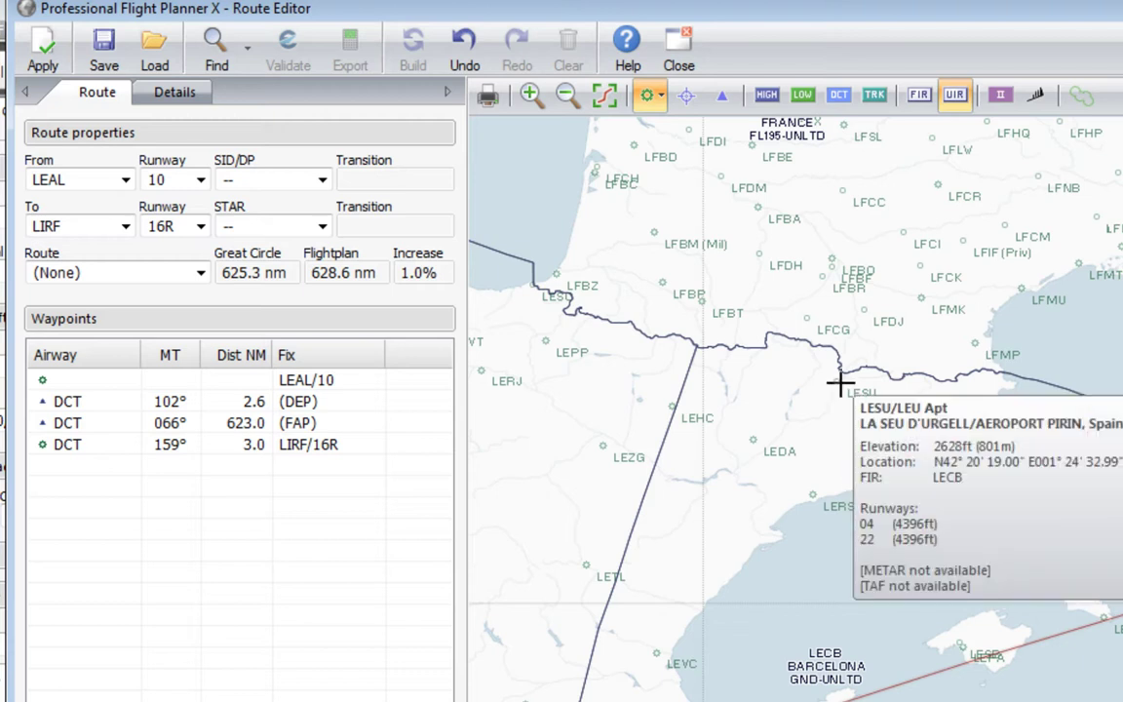
mouse_move(834, 376)
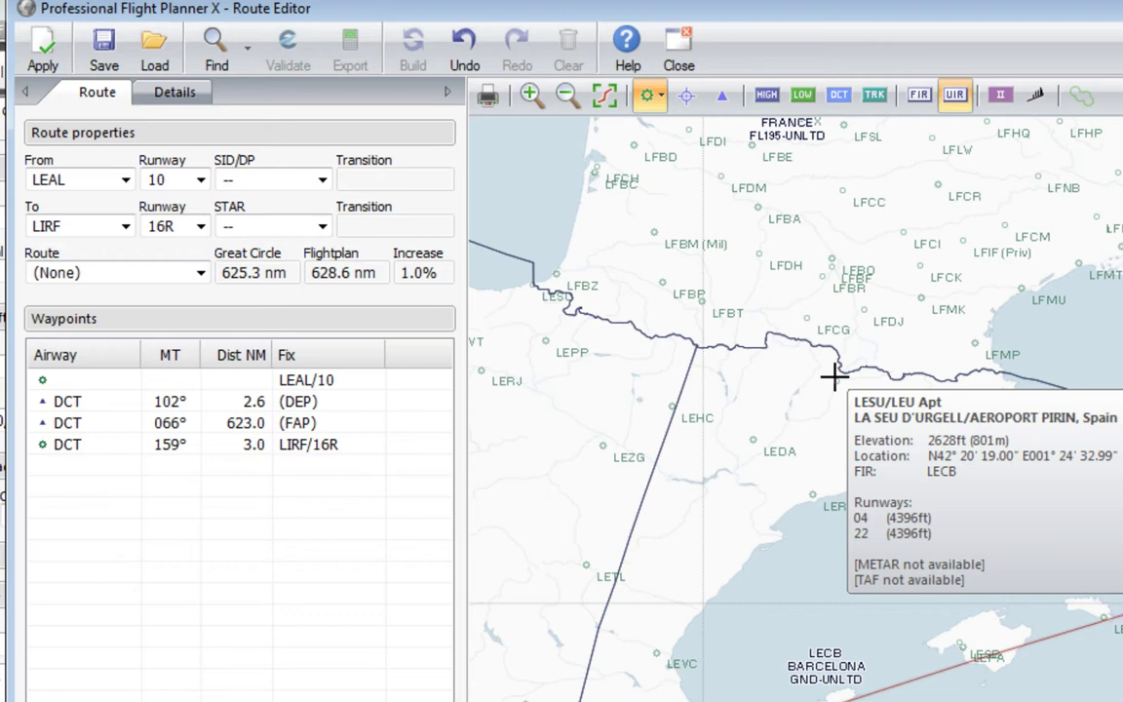
click(648, 97)
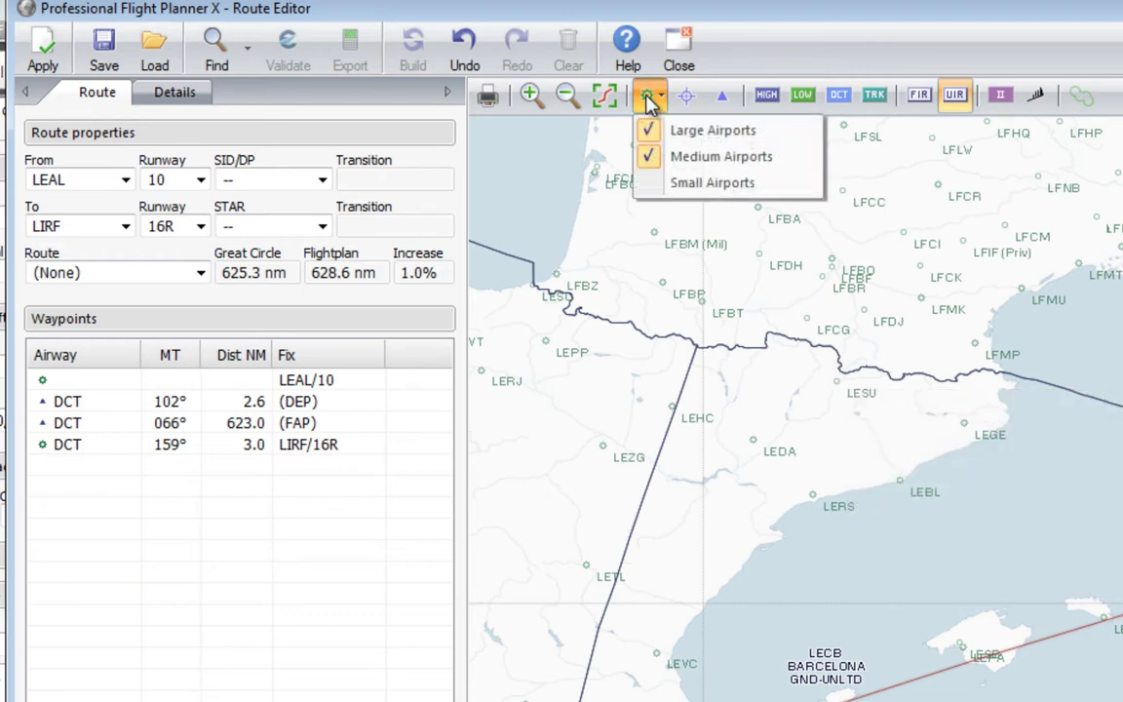
click(741, 185)
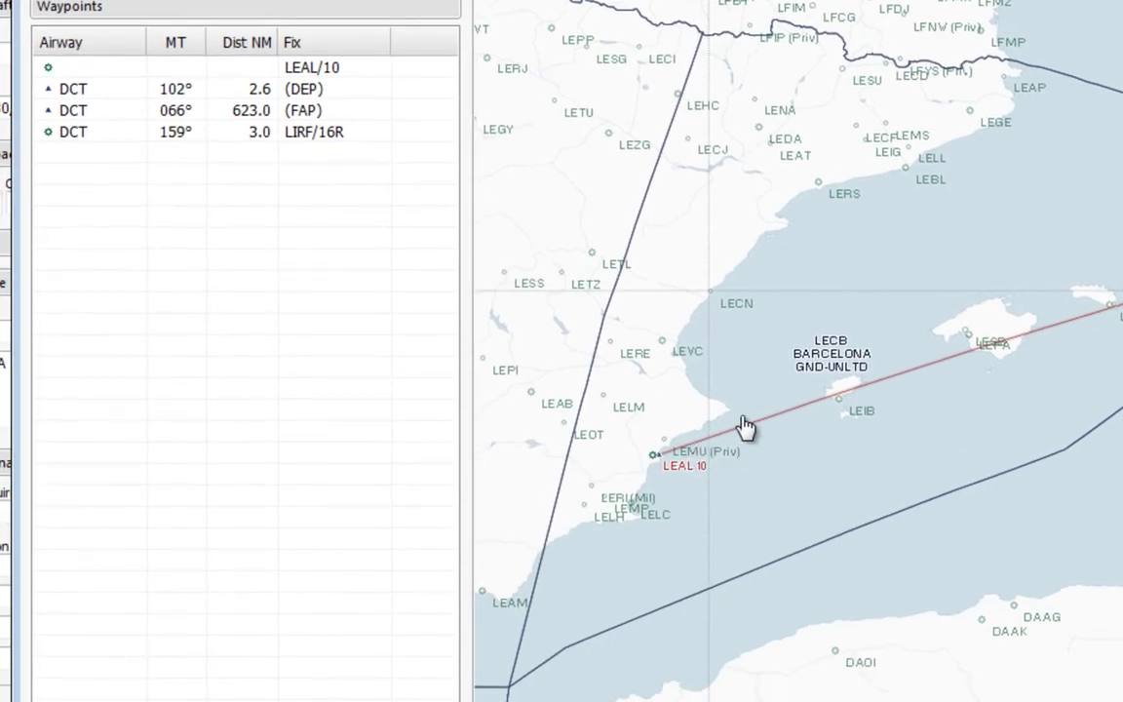
mouse_move(661, 440)
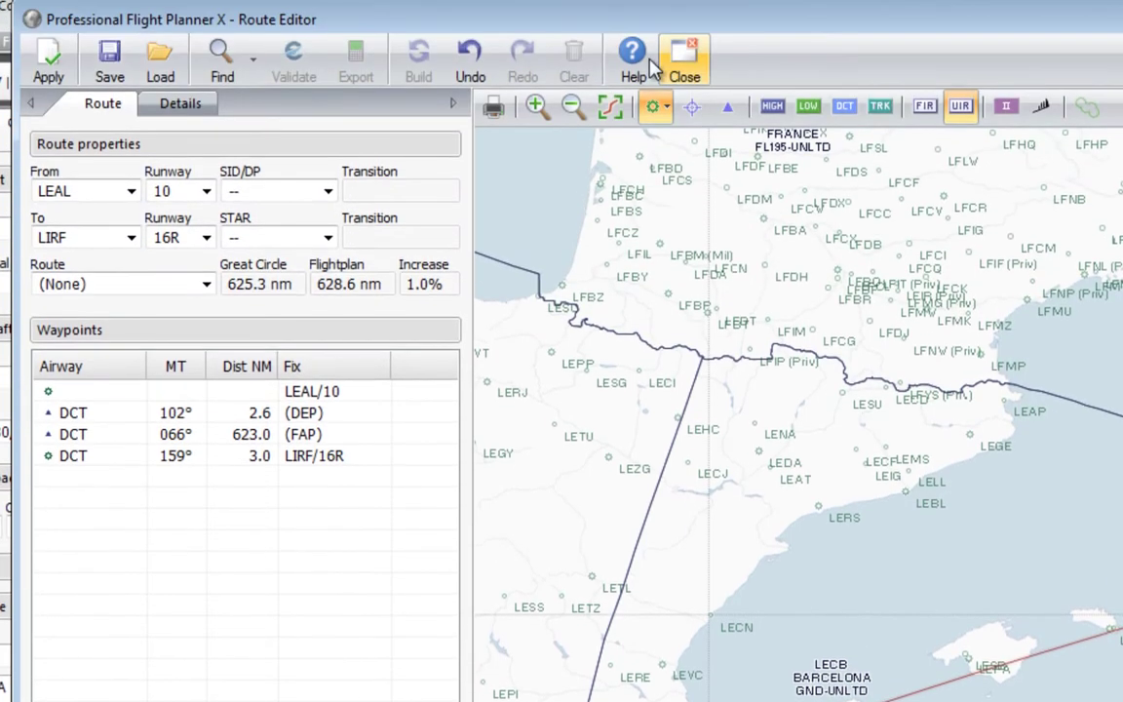
Hide the small, medium and large airports on the route map and show the navaids instead.
click(673, 112)
click(673, 112)
click(672, 112)
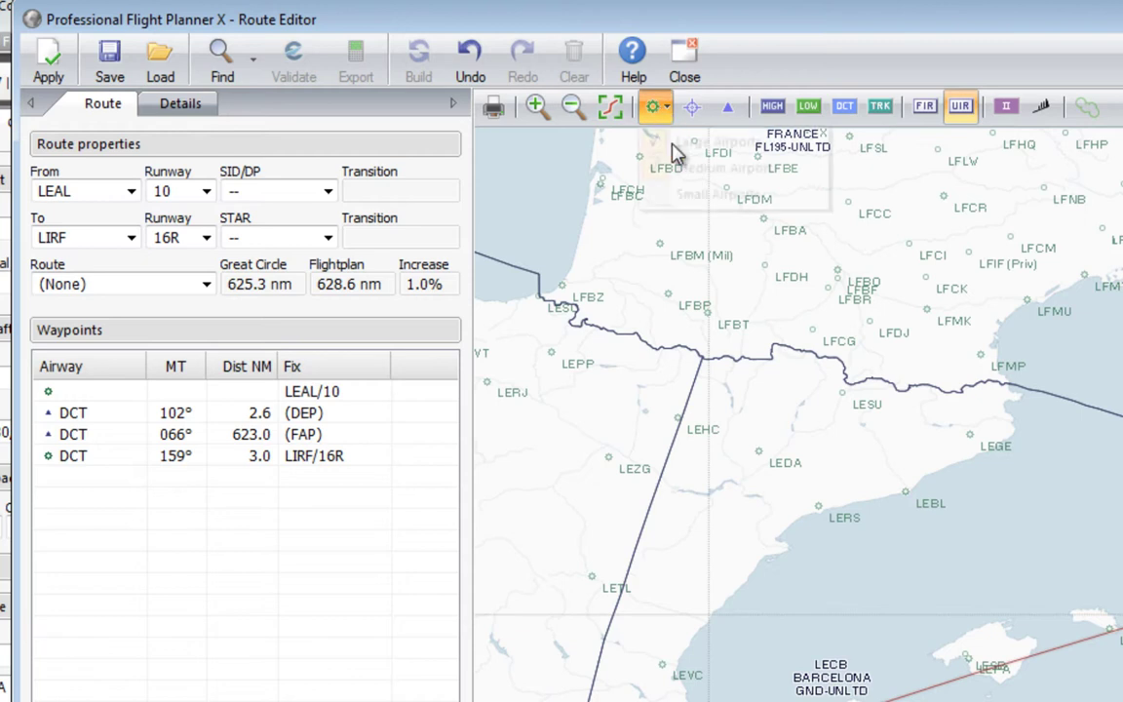
click(688, 187)
click(655, 107)
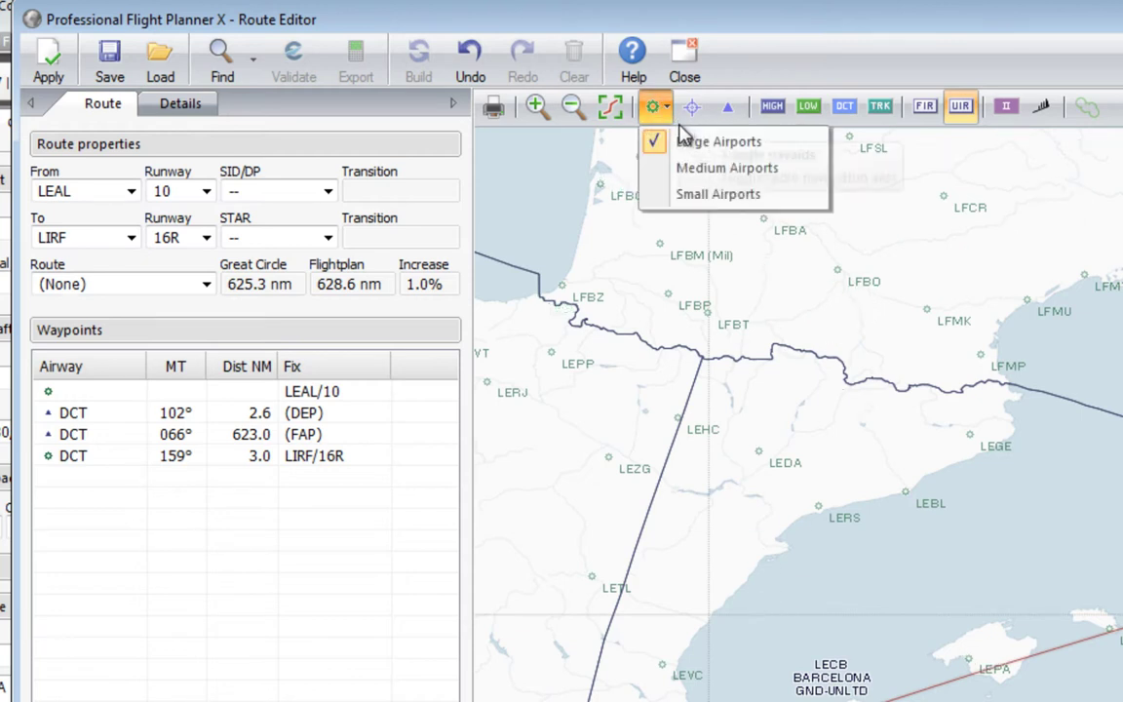
click(687, 141)
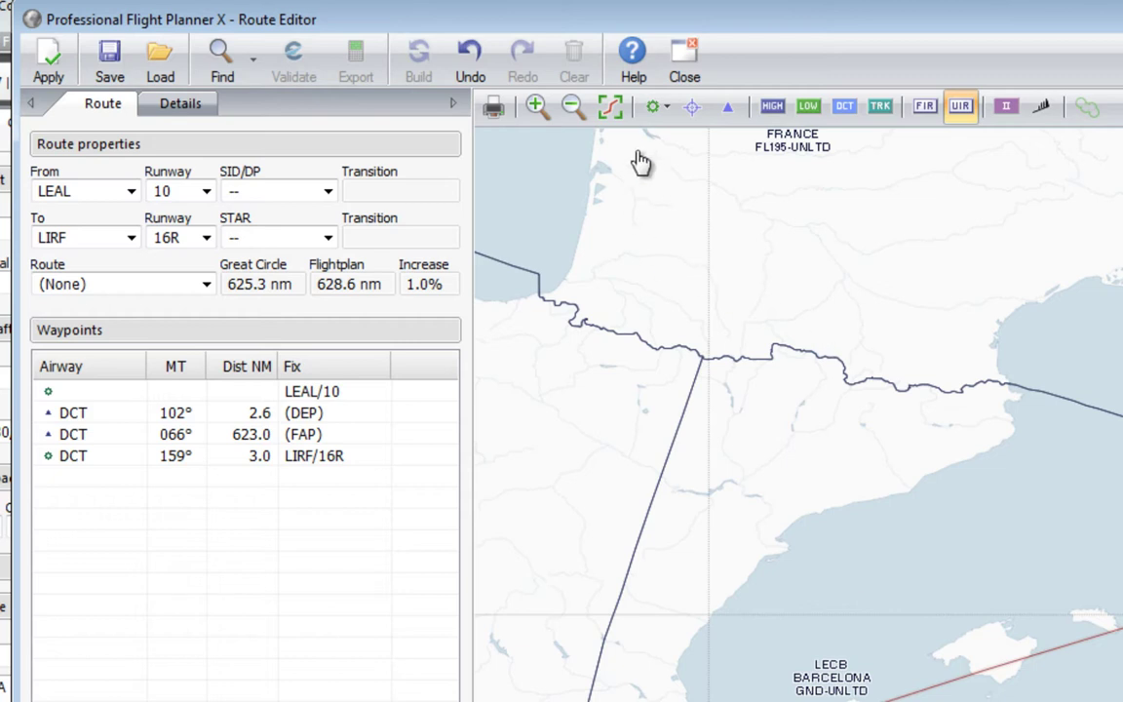
click(693, 112)
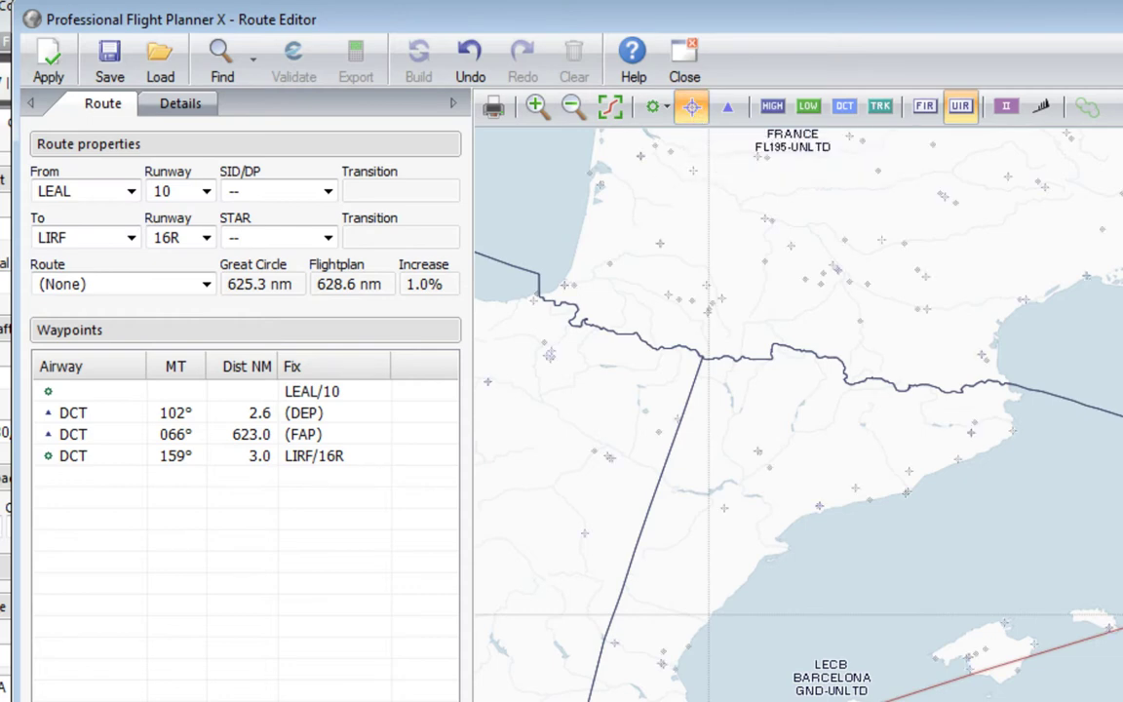
Display the intersections on the route map, and switch back to showing only the navaids.
scroll(990, 682, up, 3)
drag(1115, 396, 1115, 700)
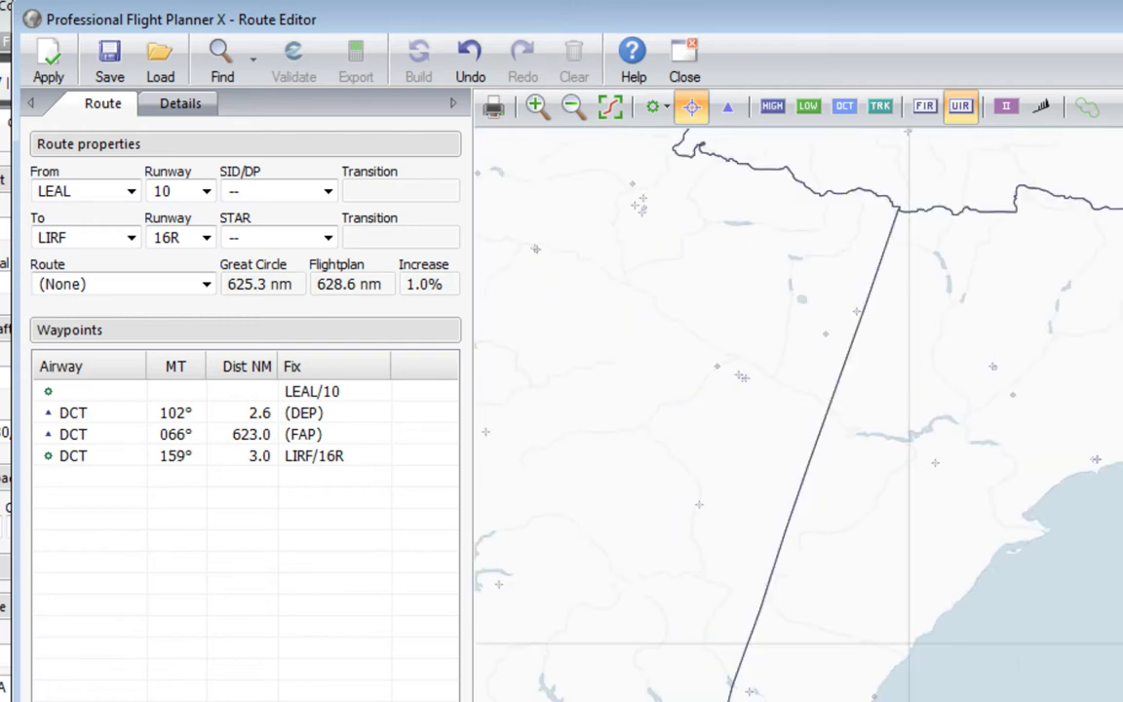
click(727, 107)
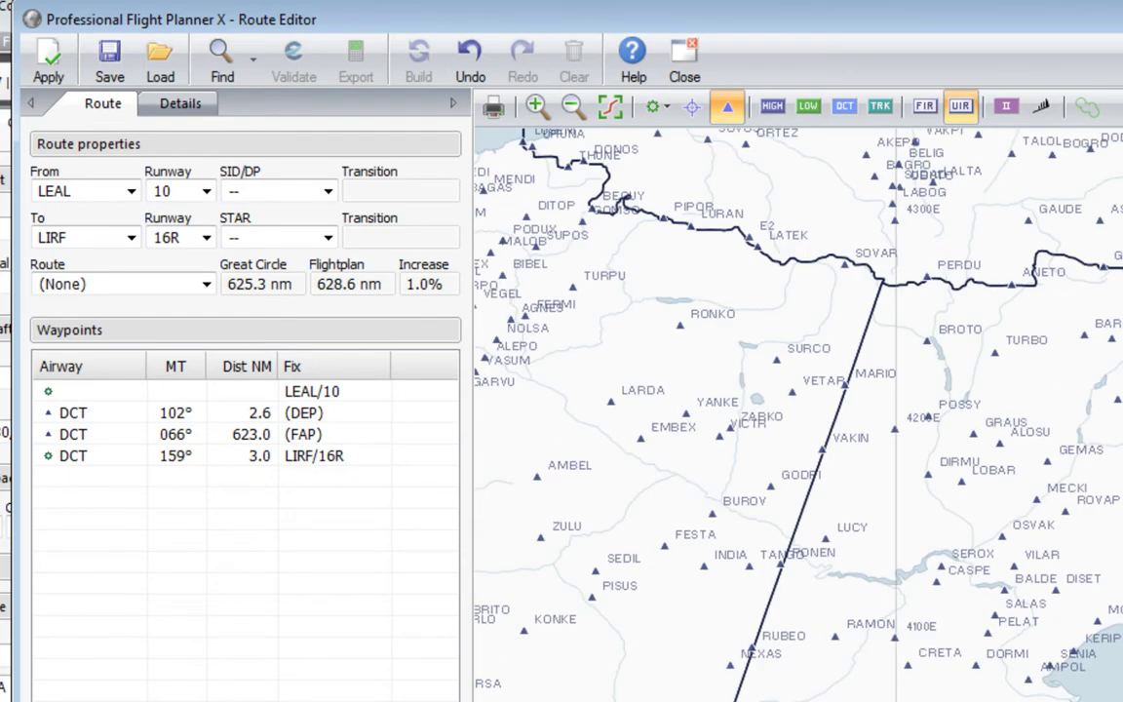
click(726, 109)
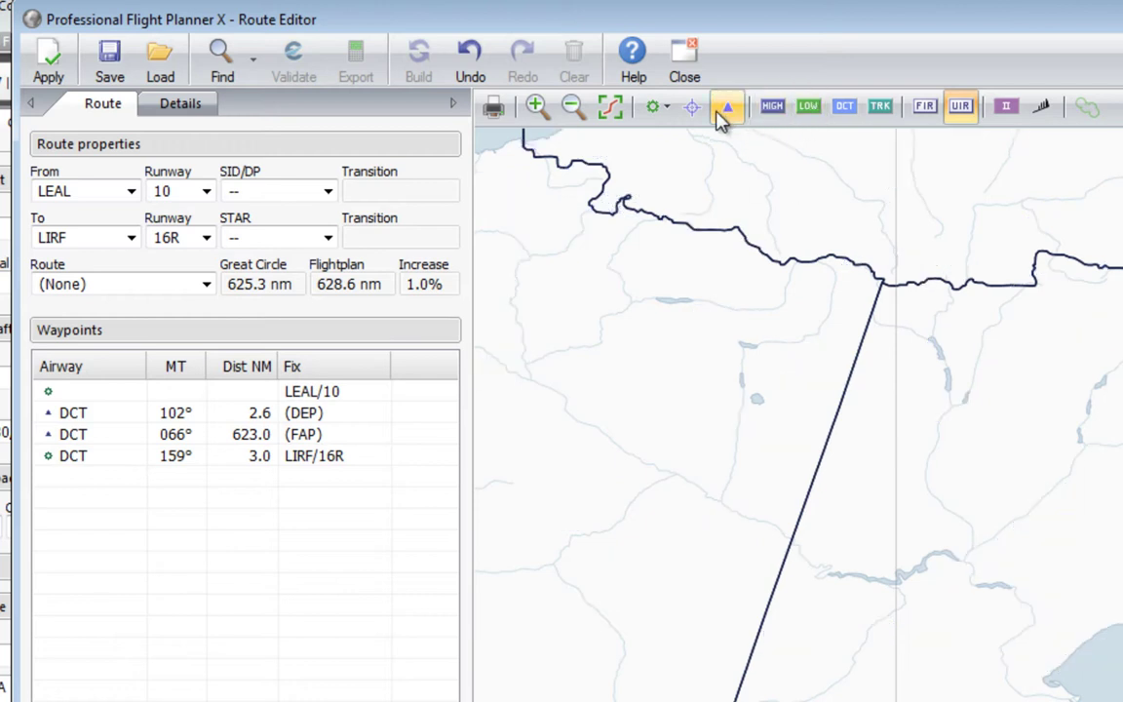
click(693, 109)
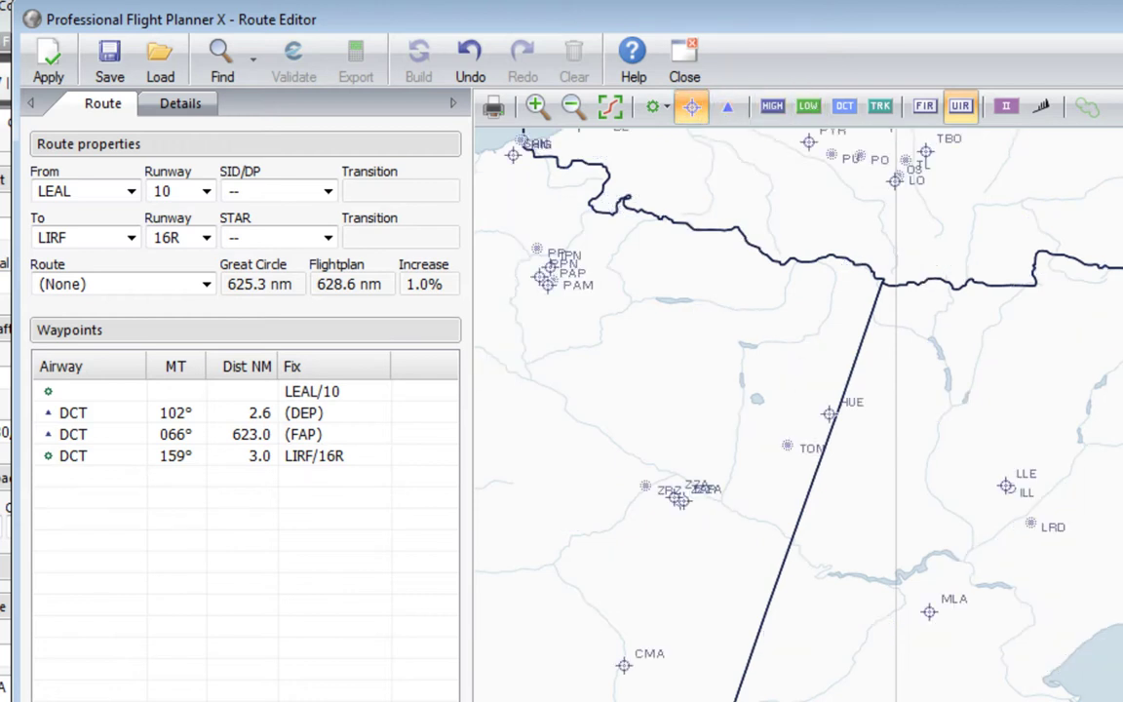
Build an upper-airspace autoroute from LEAL to the Valencia VOR/DME VLC on the map.
scroll(588, 466, down, 2)
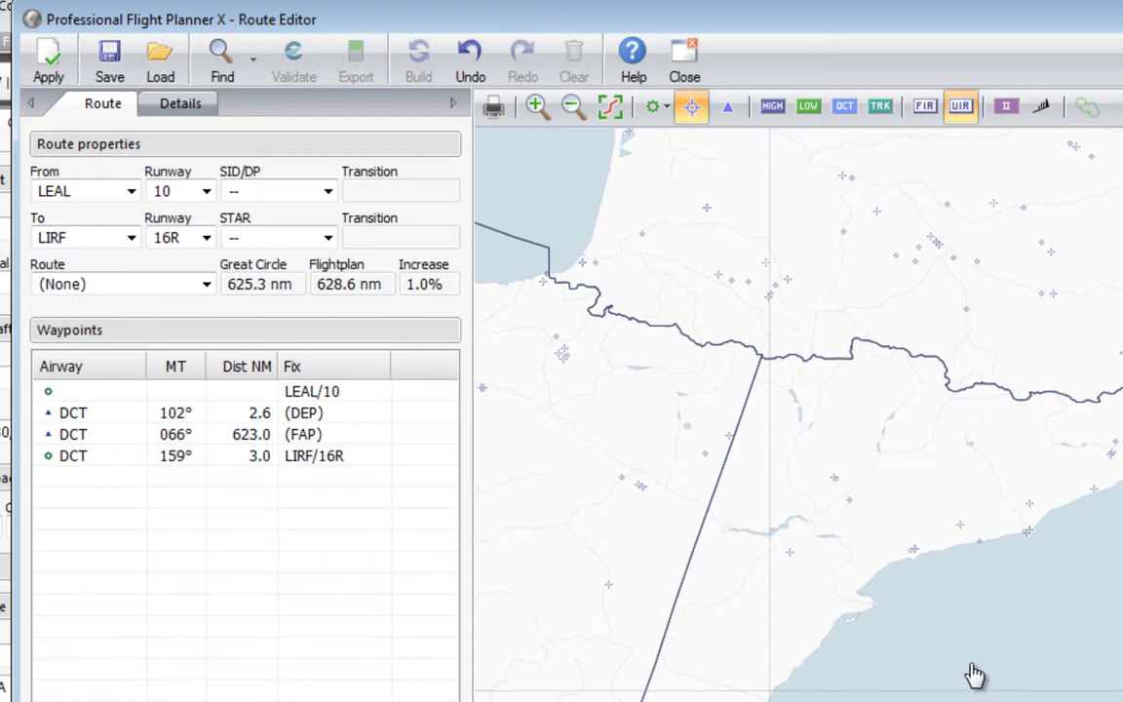
scroll(971, 679, up, 1)
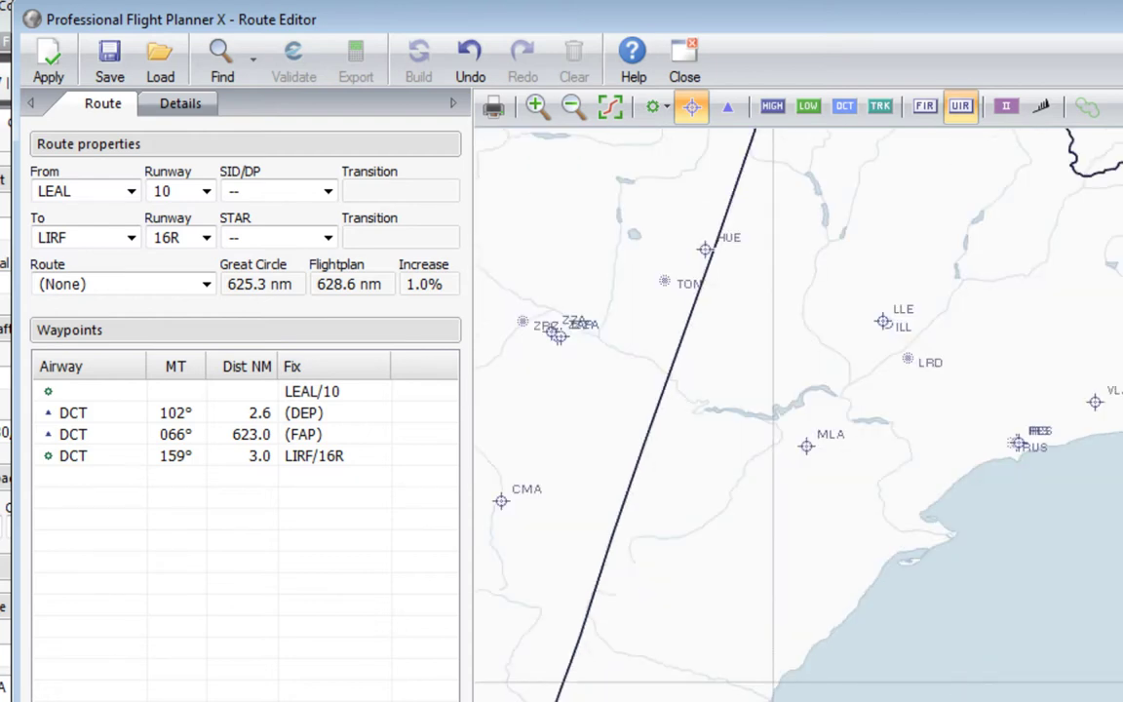
drag(876, 614, 1082, 445)
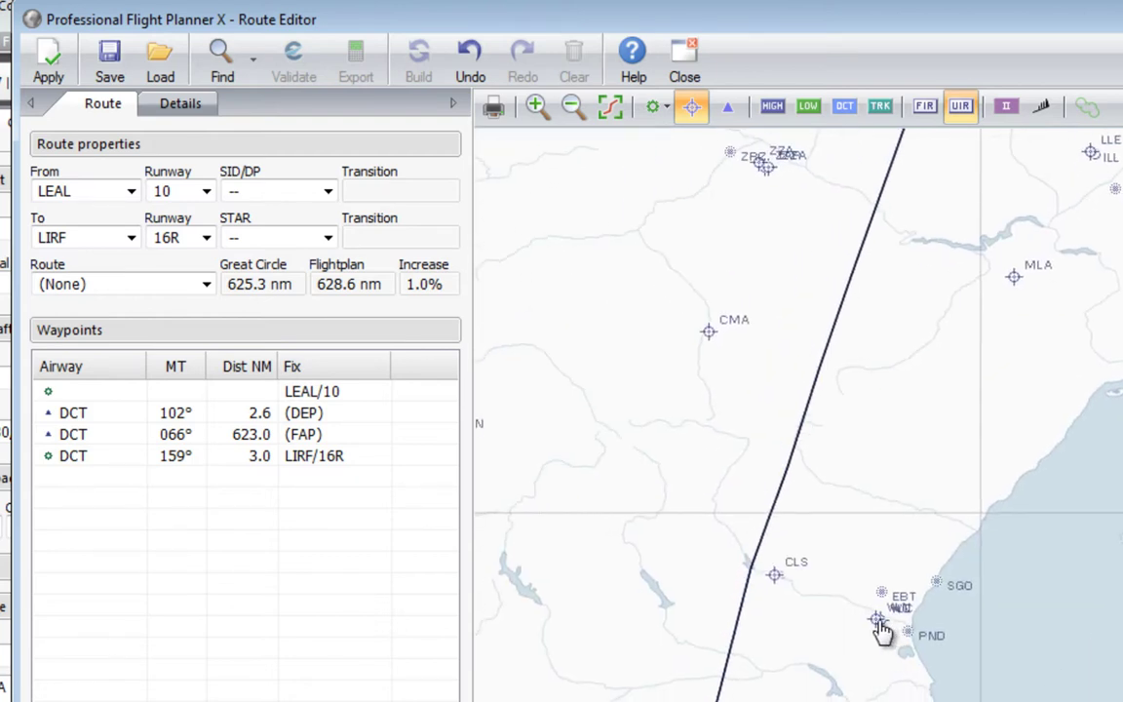
mouse_move(877, 614)
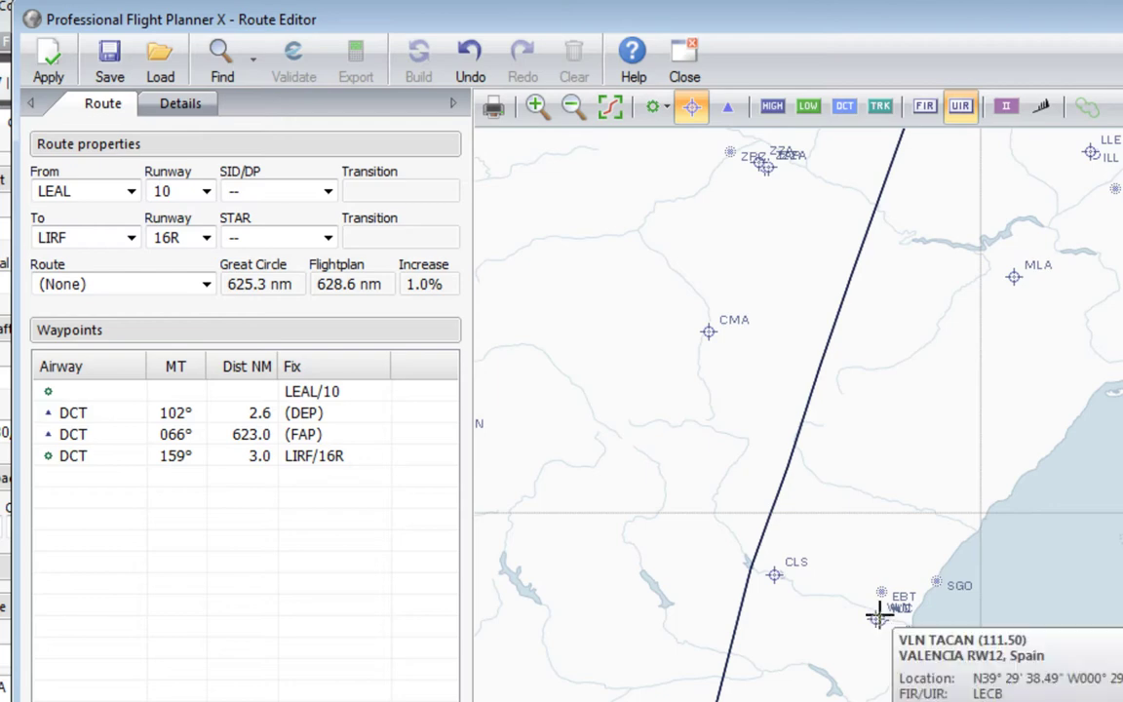
click(332, 394)
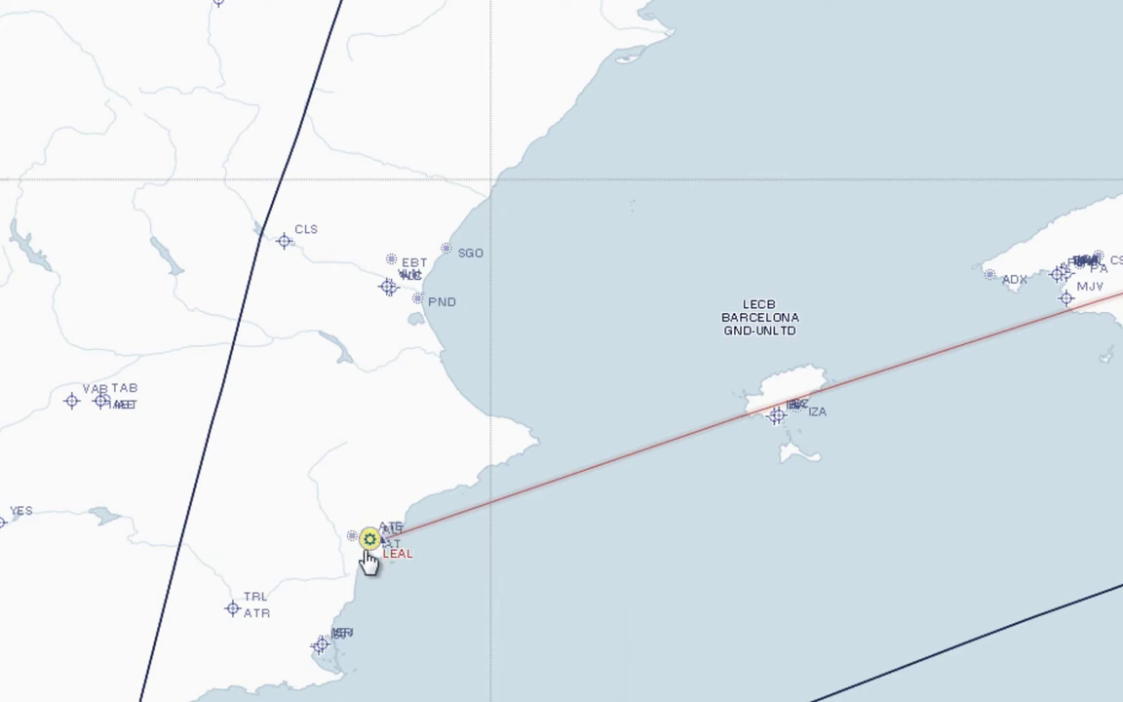
mouse_move(368, 536)
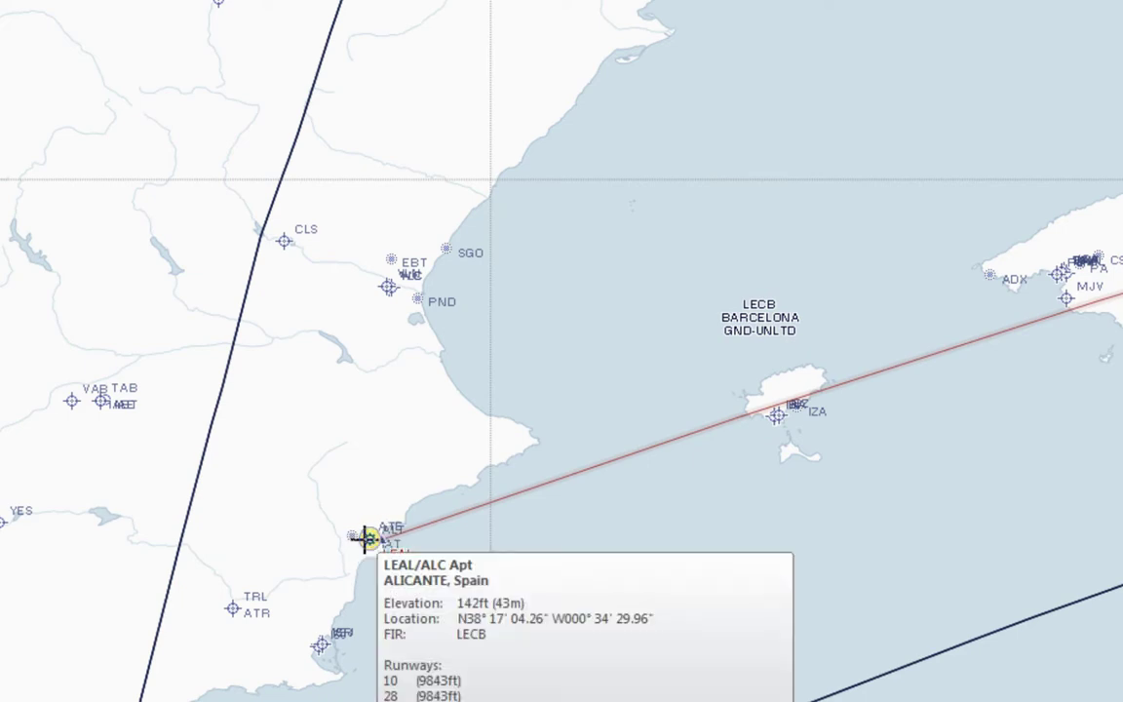
right_click(389, 287)
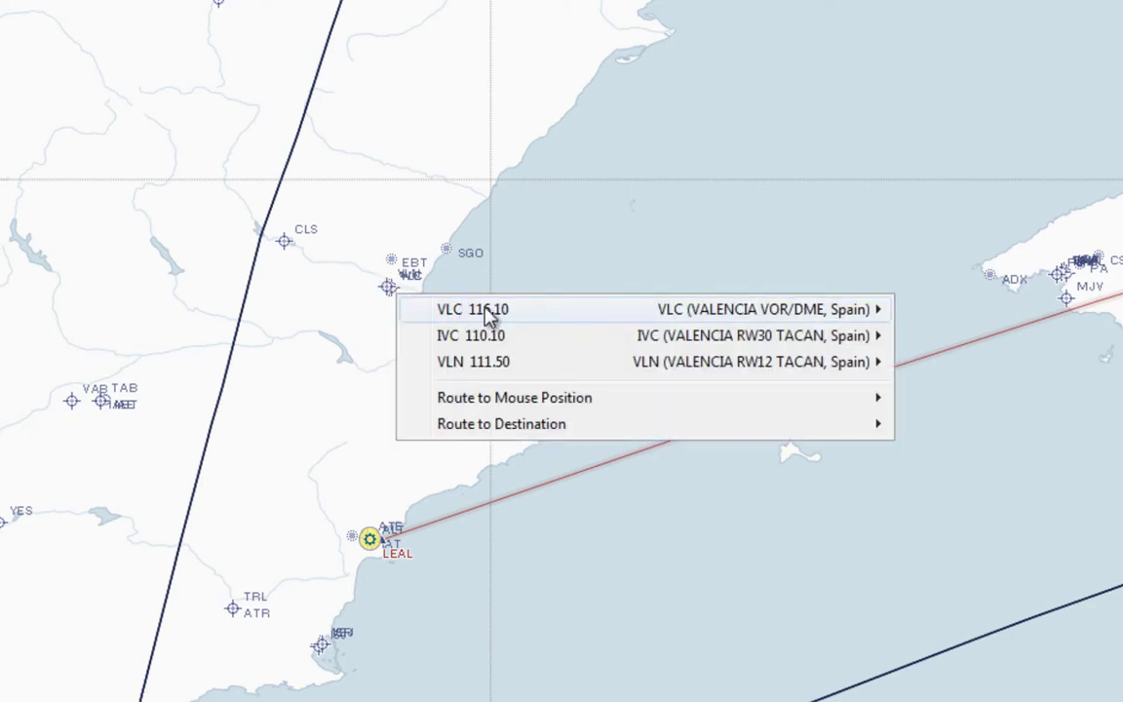
mouse_move(520, 310)
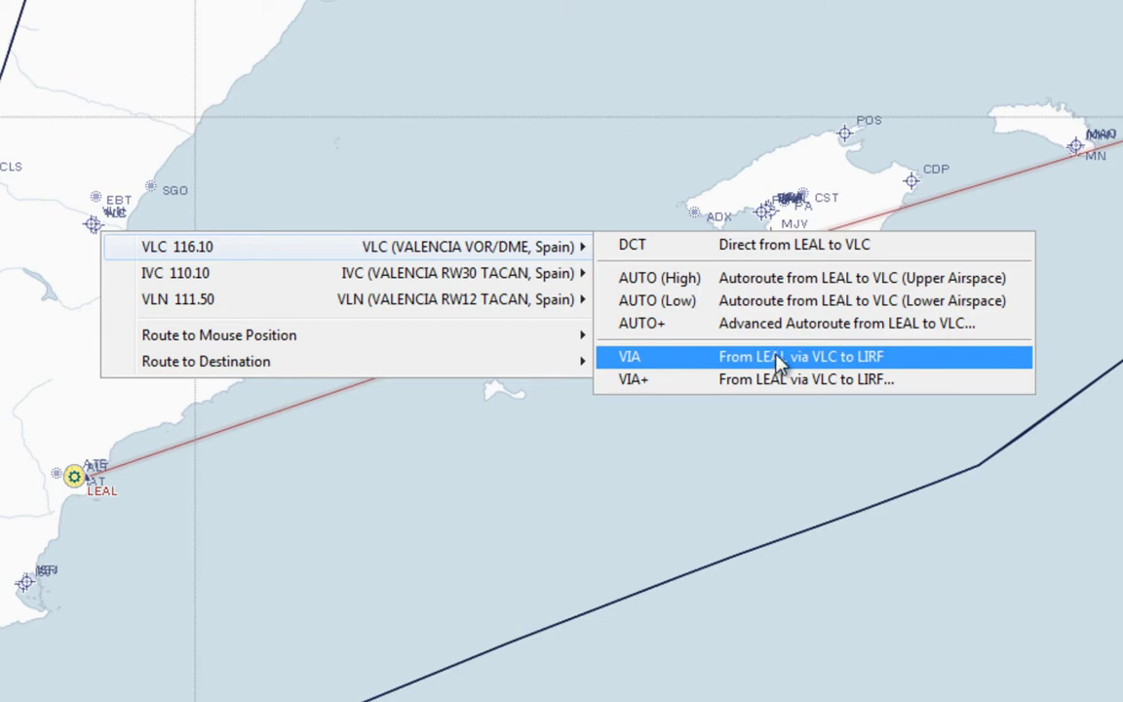
click(704, 290)
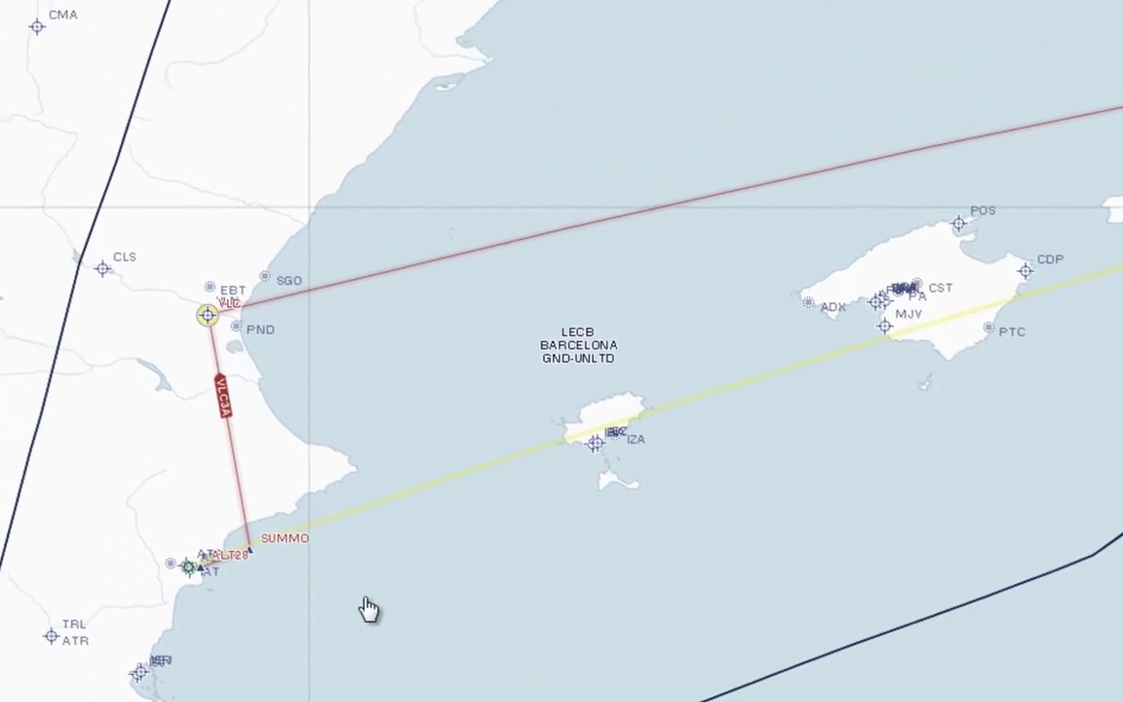
Examine the departure leg to VLC by highlighting VLC3A and VLC in the route text.
mouse_move(339, 429)
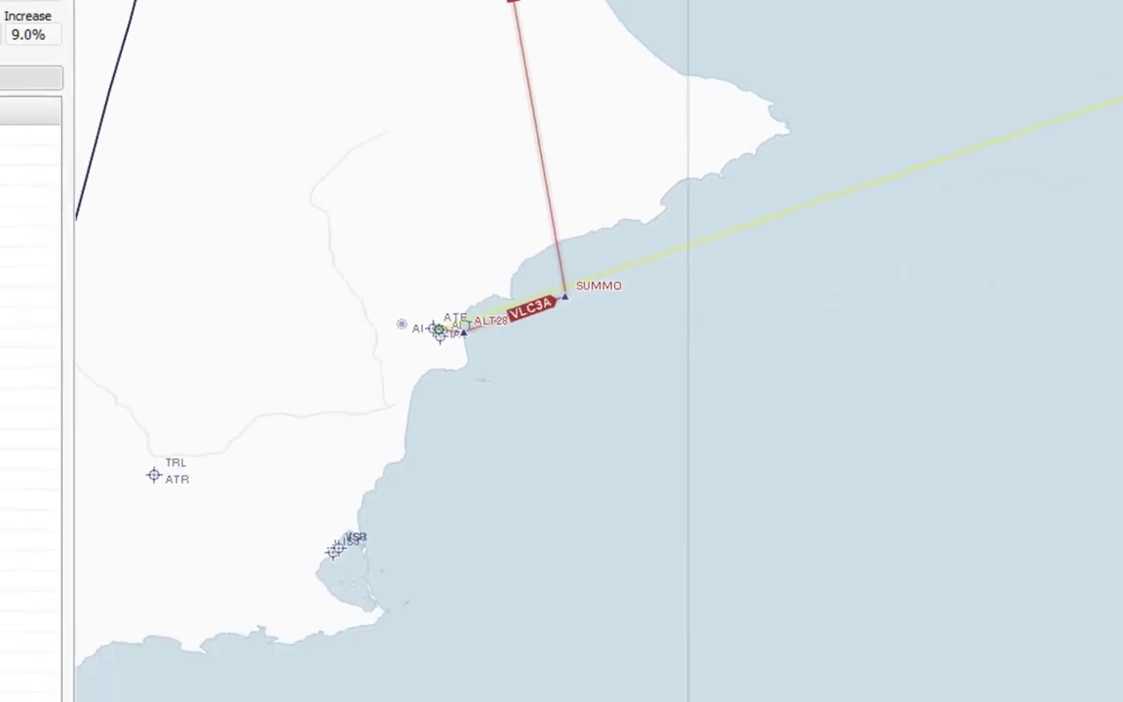
double_click(15, 648)
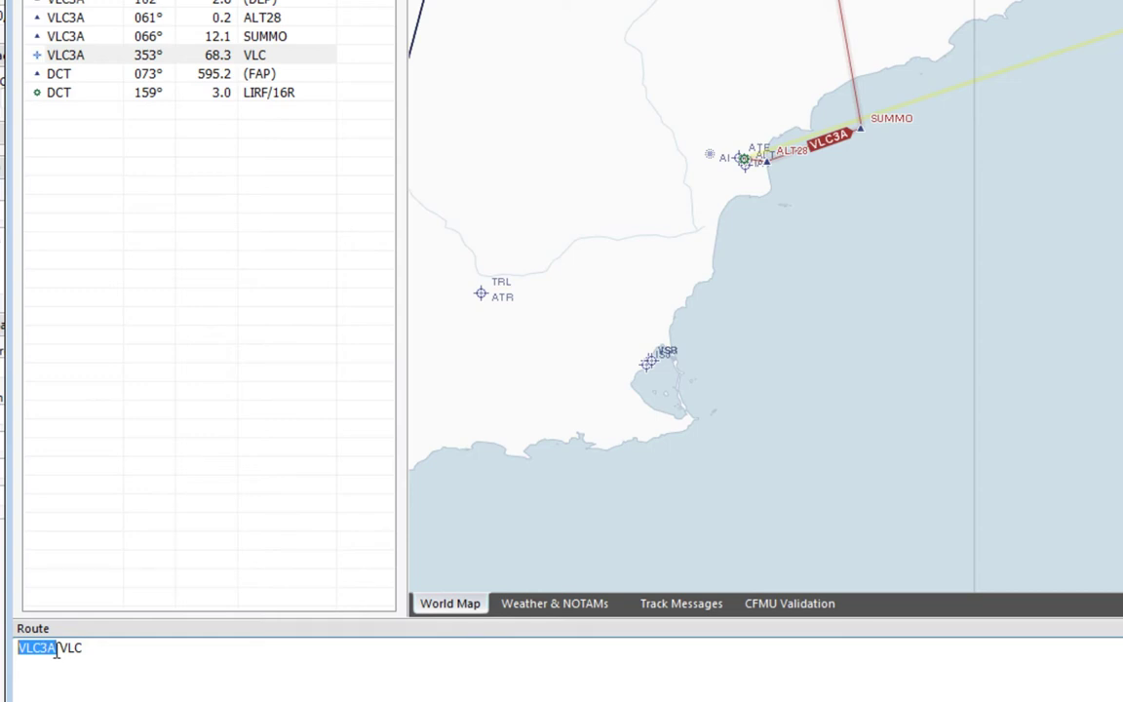
click(48, 648)
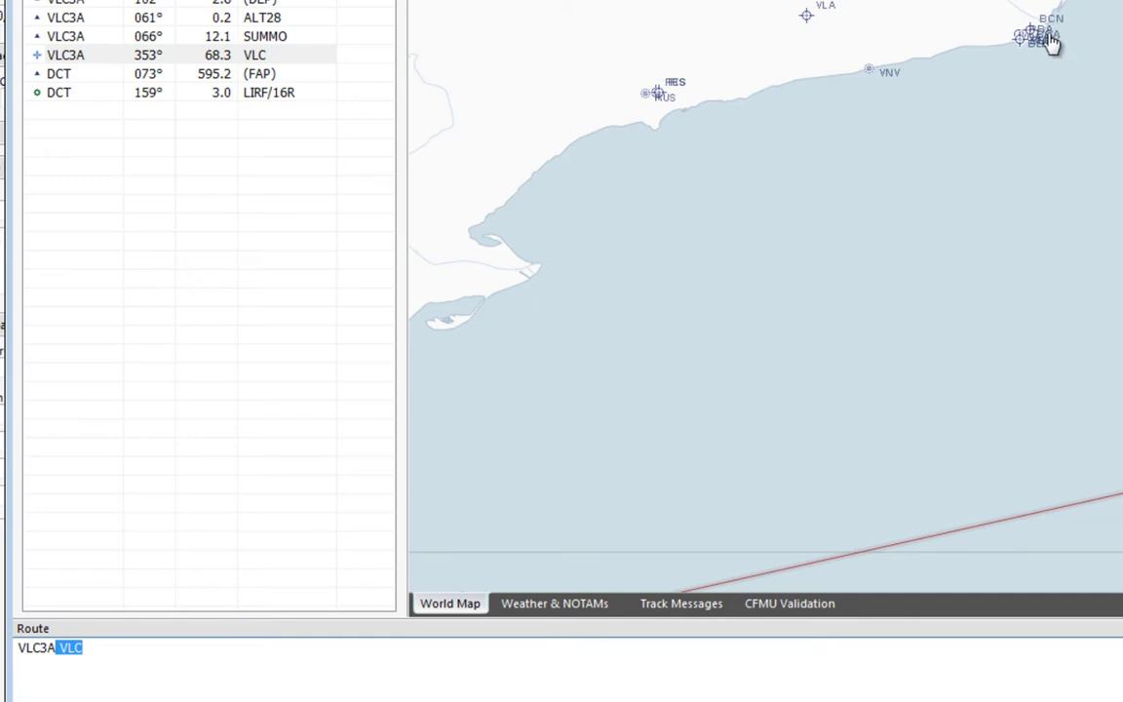
Show the high airways on the map and build an upper-airspace autoroute from VLC to the Barcelona VOR/DME BCN.
mouse_move(1049, 40)
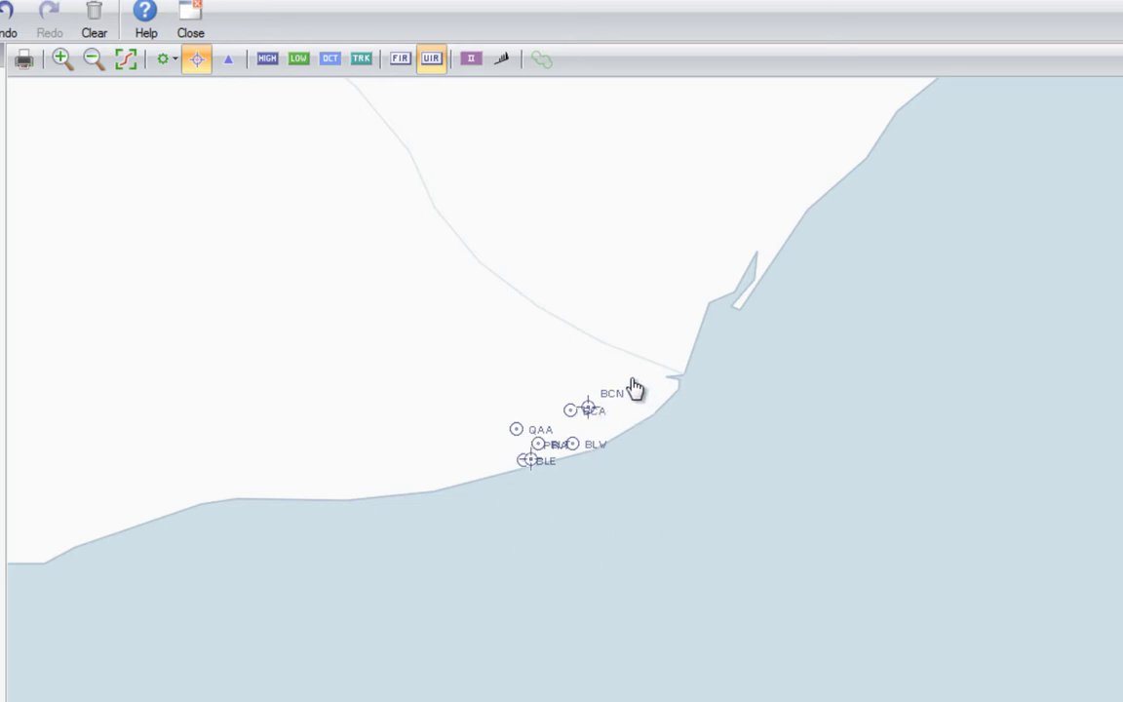
drag(491, 646, 616, 624)
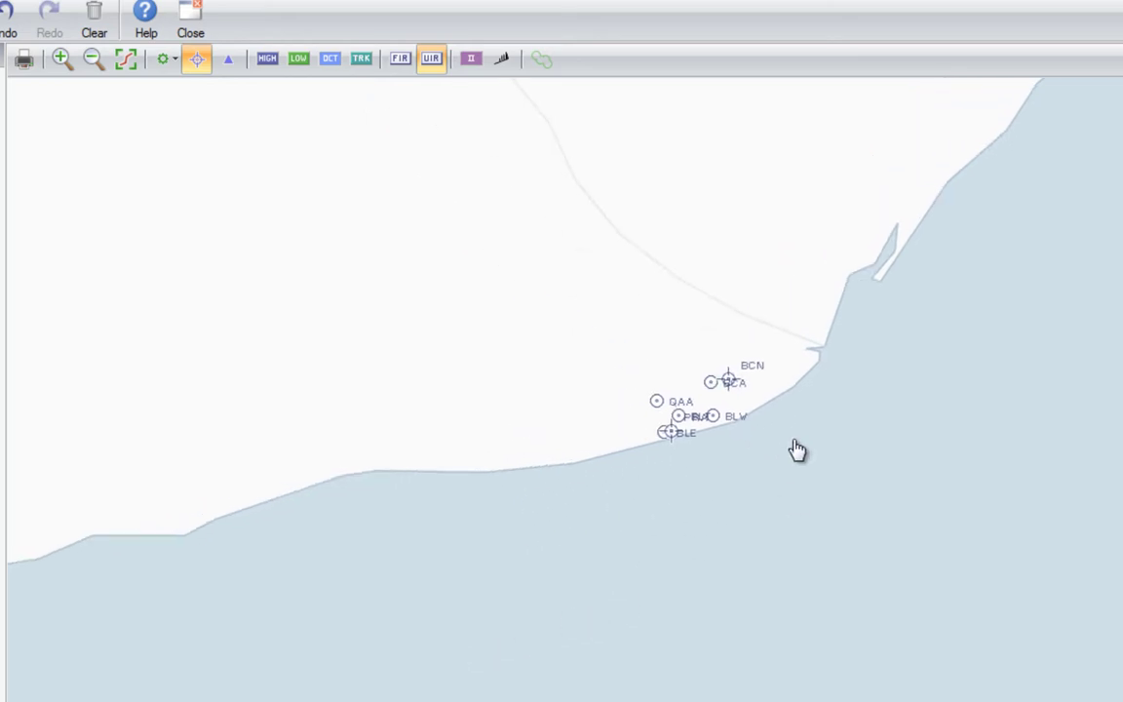
mouse_move(727, 381)
click(267, 61)
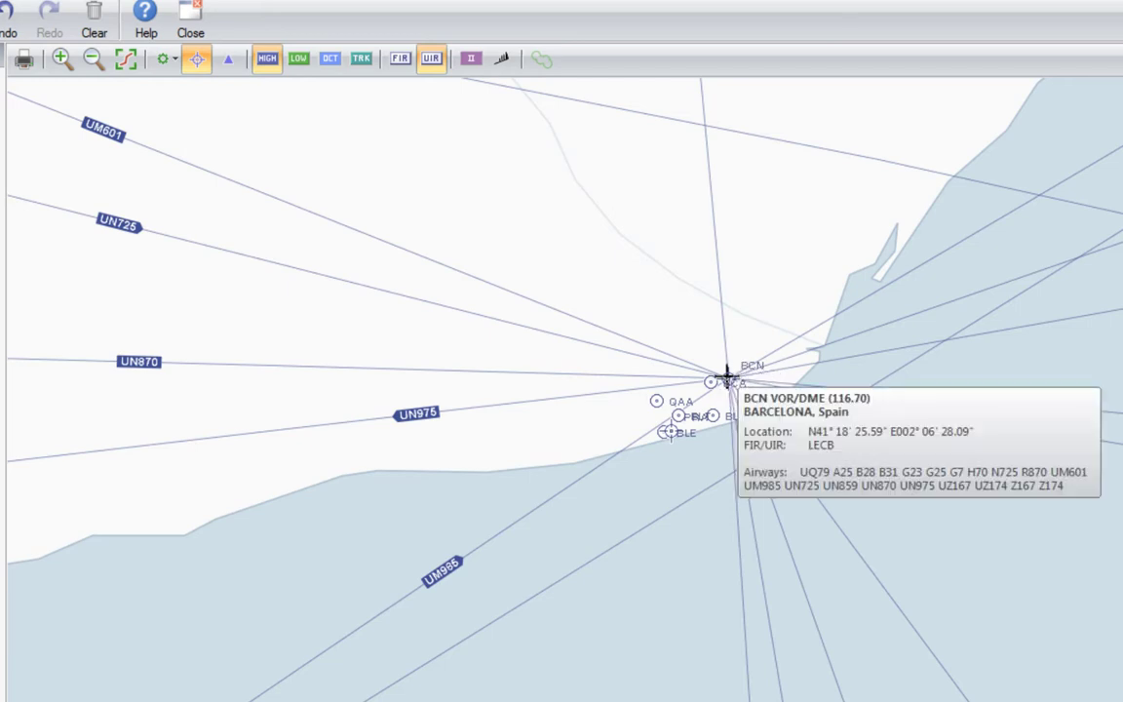
right_click(730, 380)
mouse_move(815, 397)
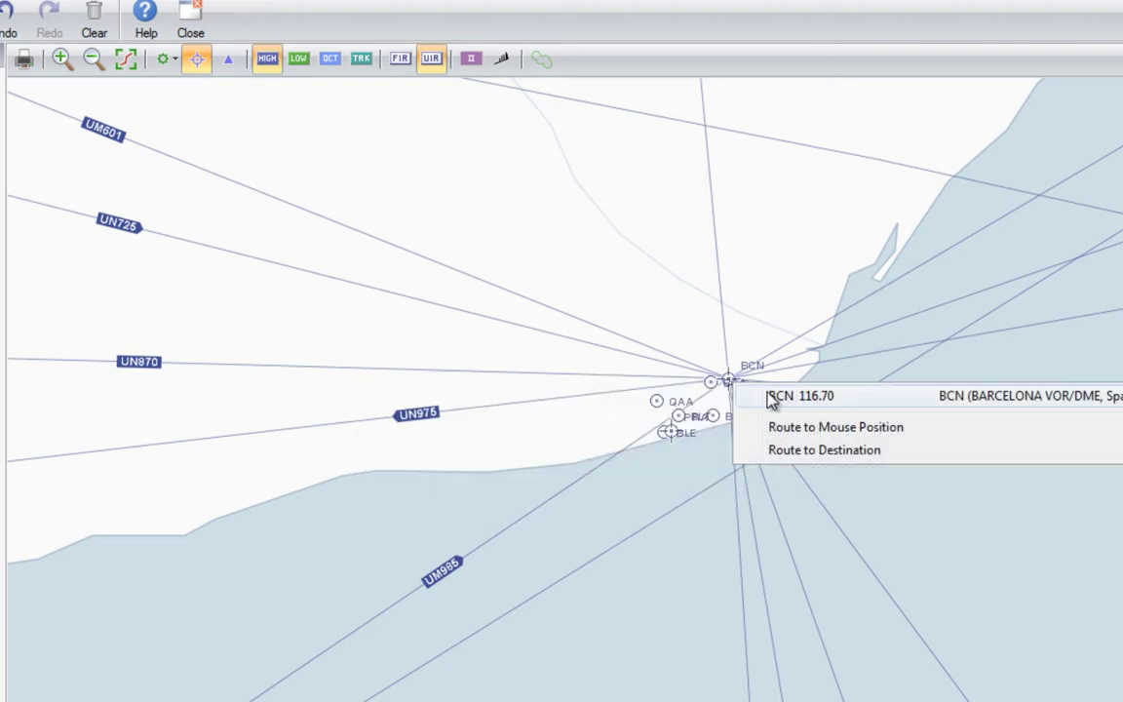
mouse_move(778, 398)
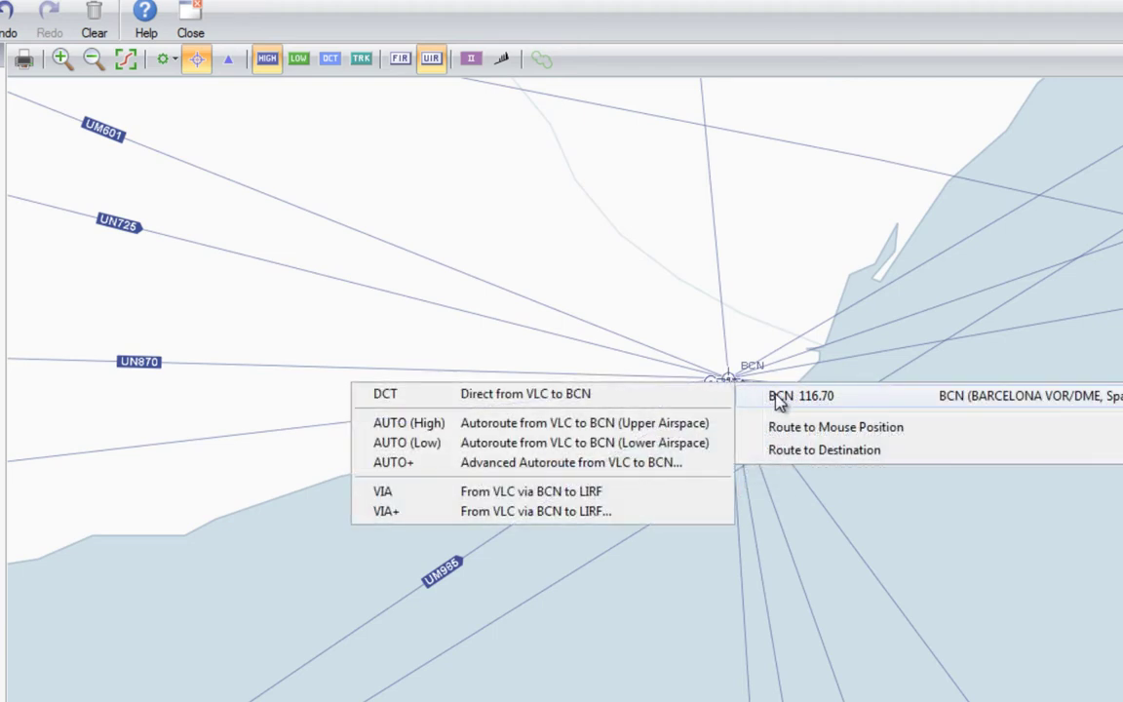
click(546, 424)
Look over the airways around and east of BCN, and hide the high airways on the map.
scroll(797, 648, down, 2)
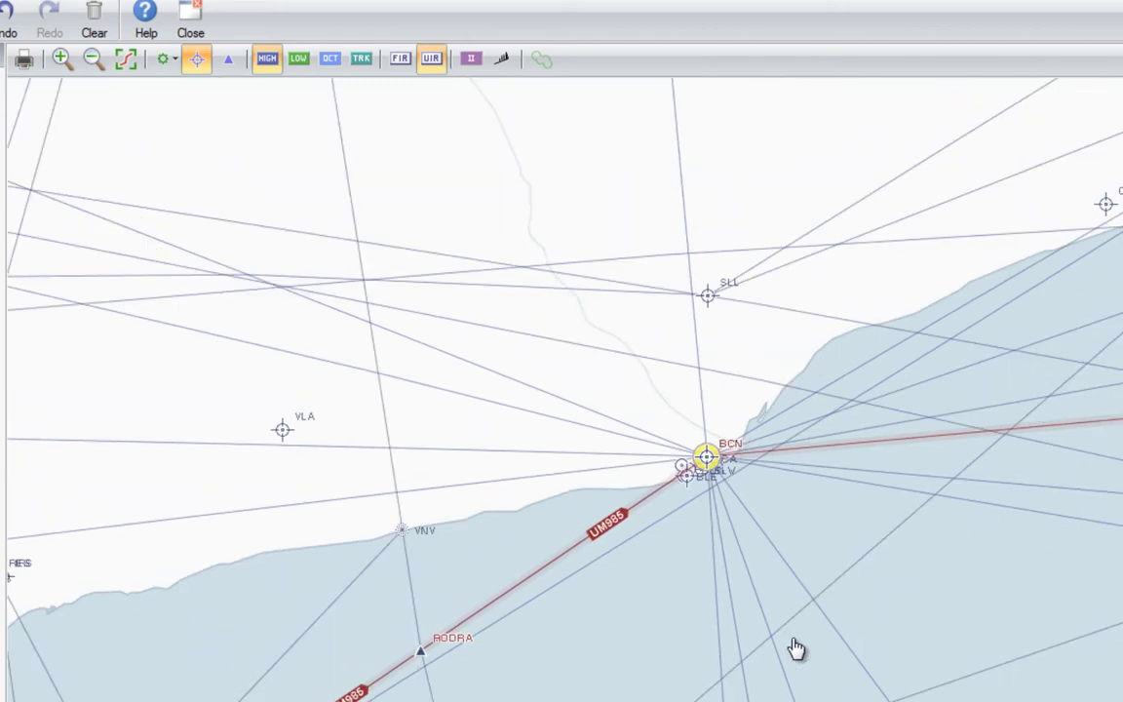
scroll(796, 648, down, 2)
scroll(780, 662, down, 1)
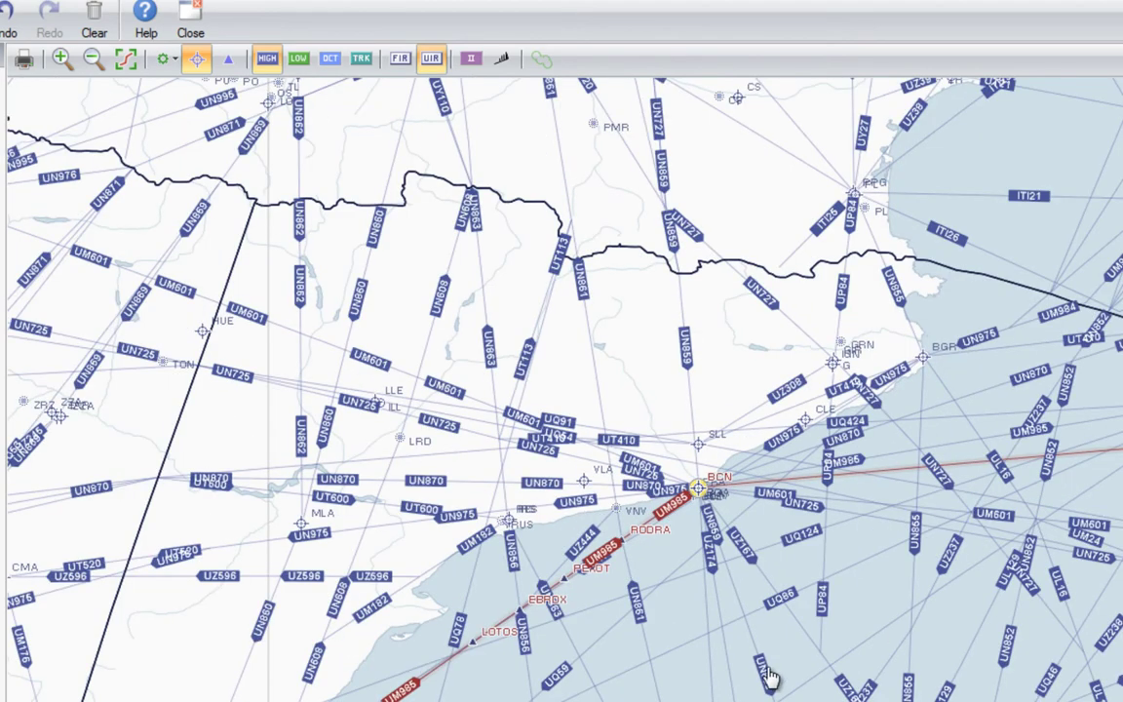
drag(851, 578, 645, 604)
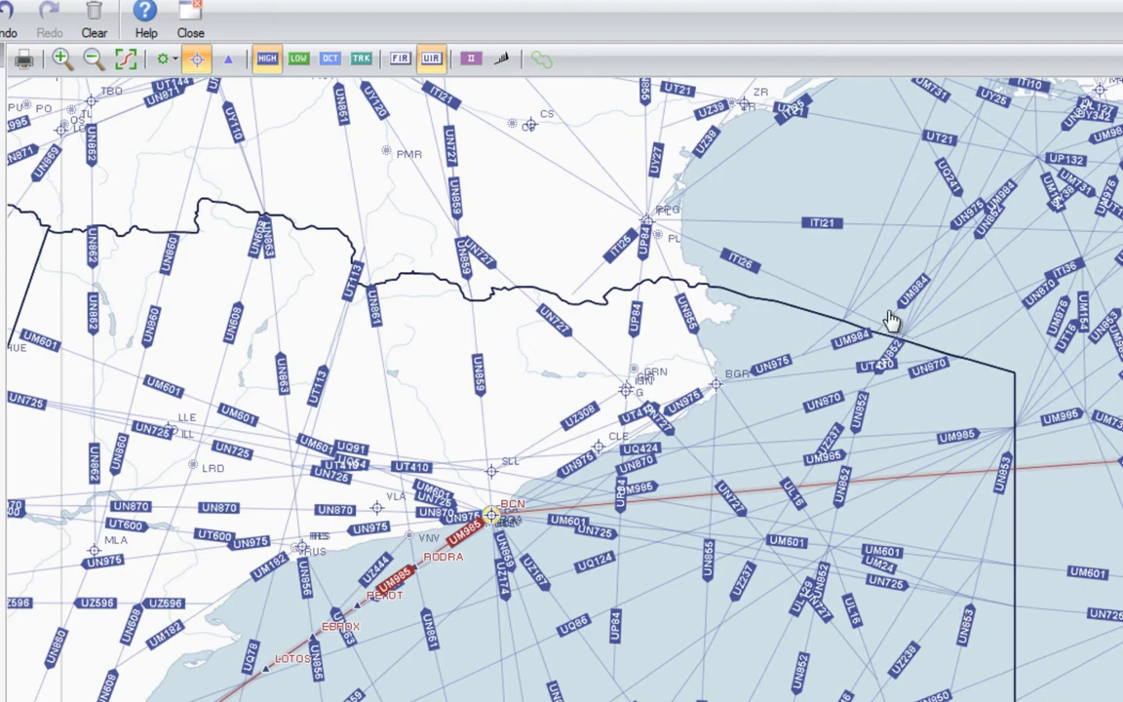
drag(913, 326, 557, 430)
scroll(639, 478, down, 2)
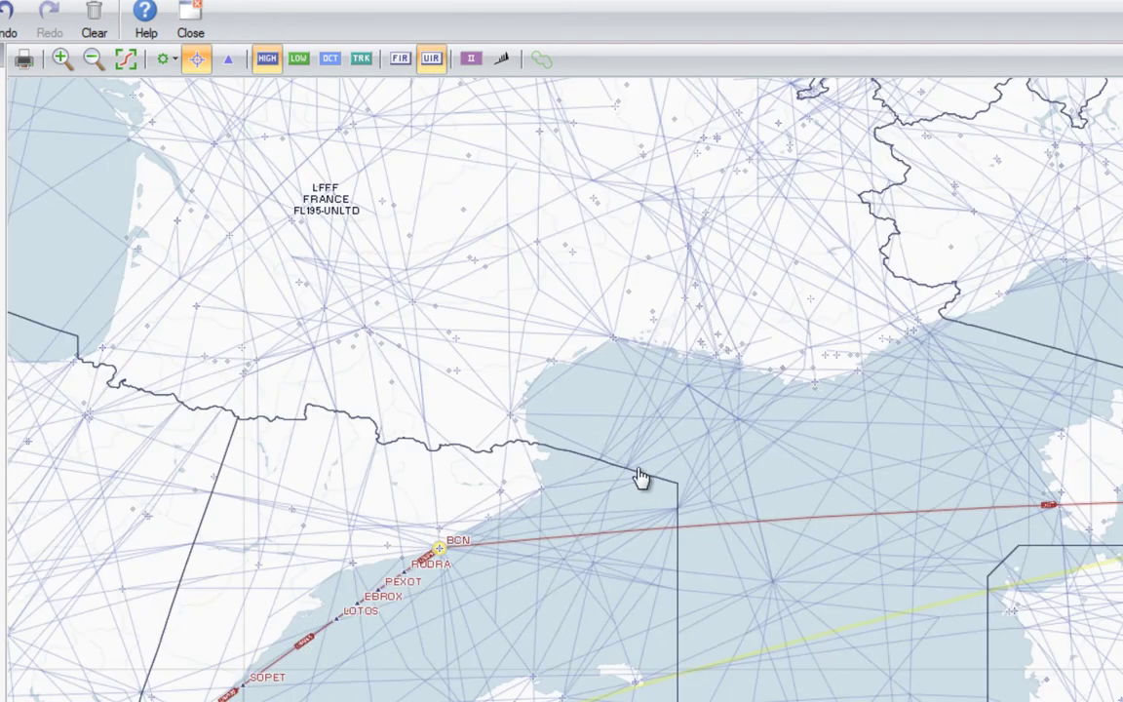
click(265, 60)
Complete the route with an upper-airspace autoroute from BCN to the destination LIRF.
drag(645, 700, 732, 556)
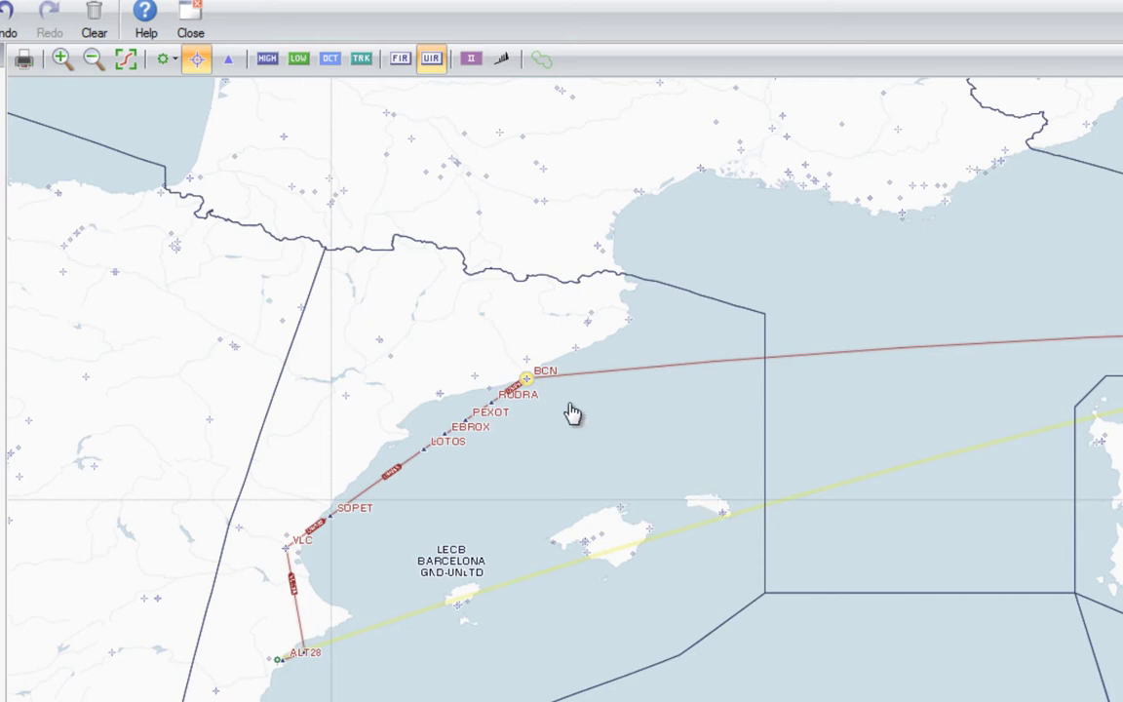
drag(780, 456, 473, 448)
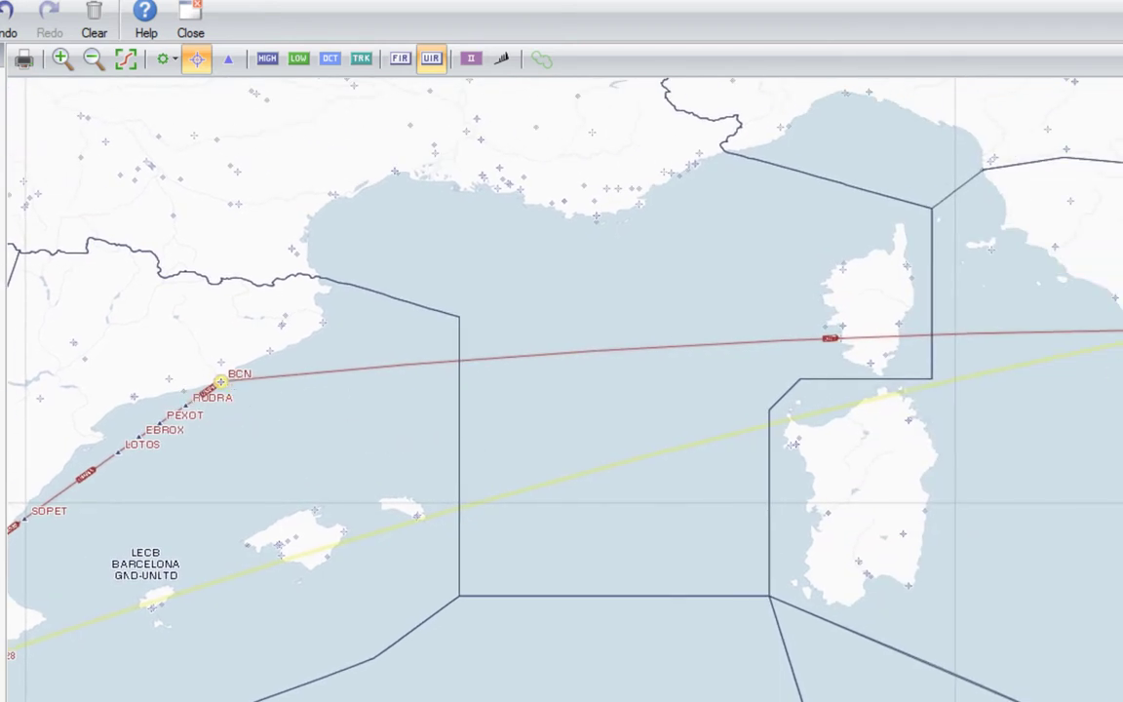
right_click(223, 386)
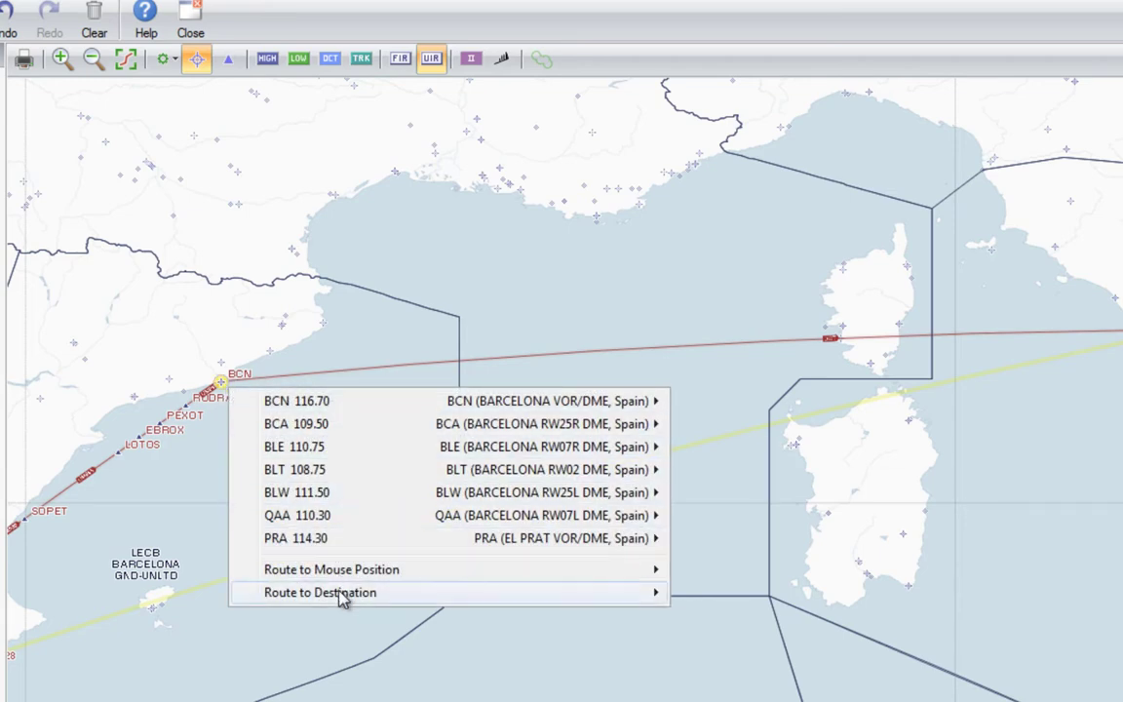
mouse_move(256, 596)
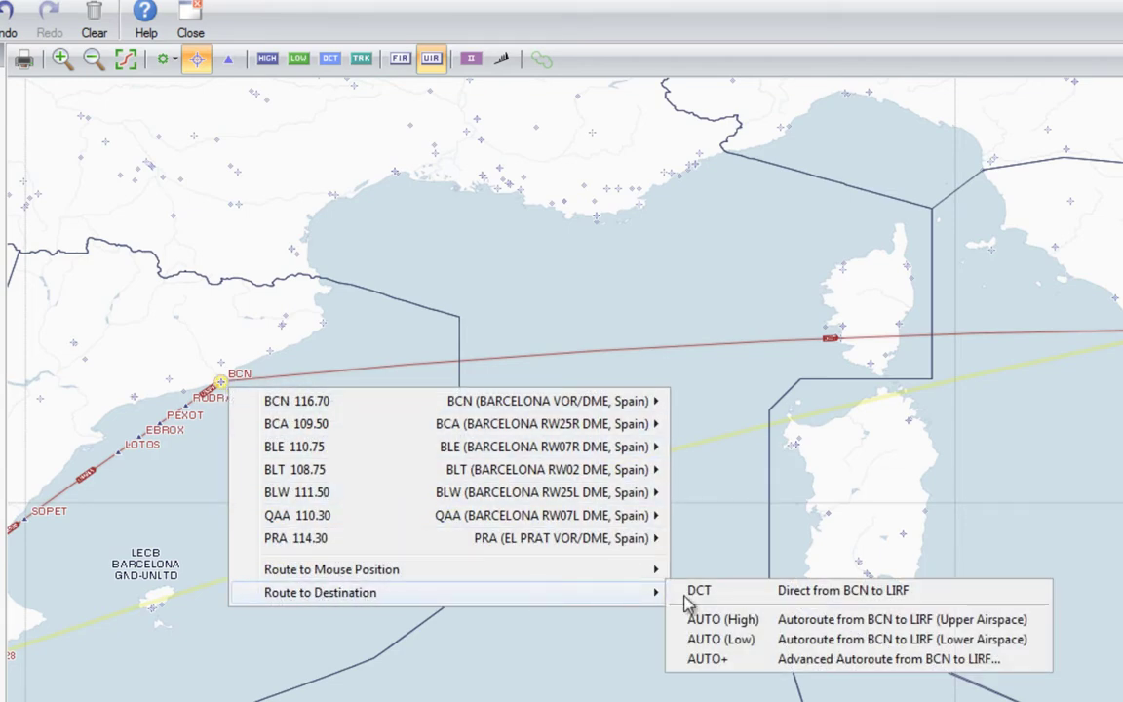
click(753, 629)
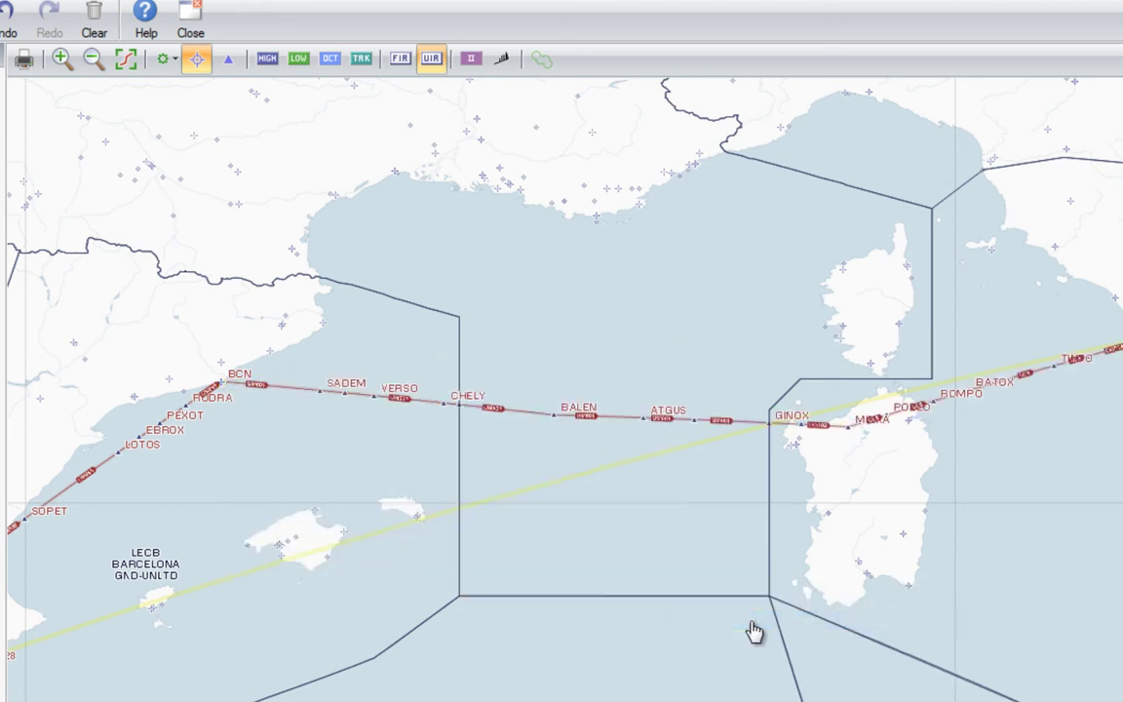
Review the full route on the map, close the Route Editor, and apply the route changes to the flight.
mouse_move(221, 387)
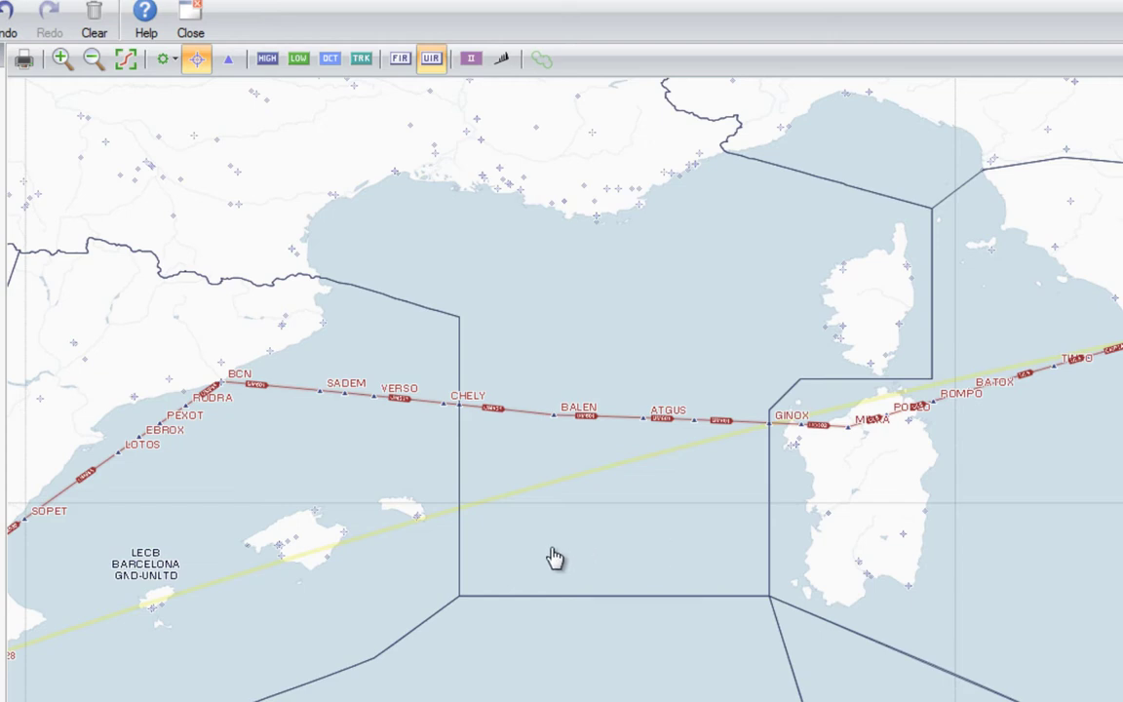
drag(551, 556, 601, 539)
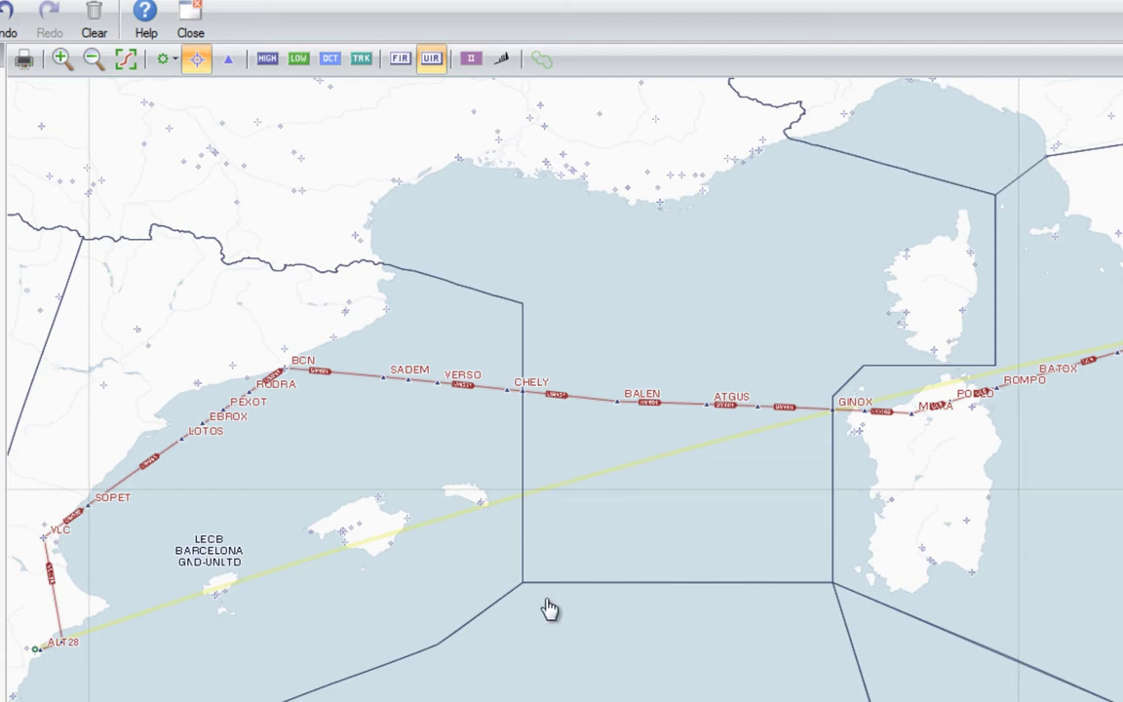
click(191, 18)
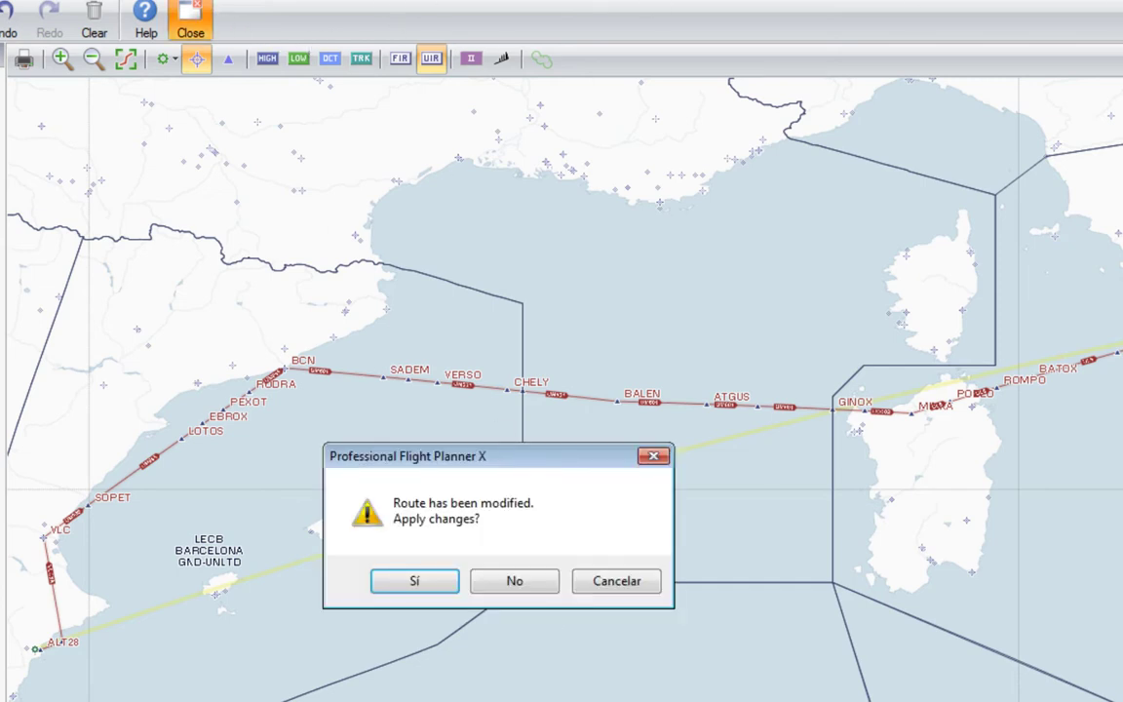
click(419, 583)
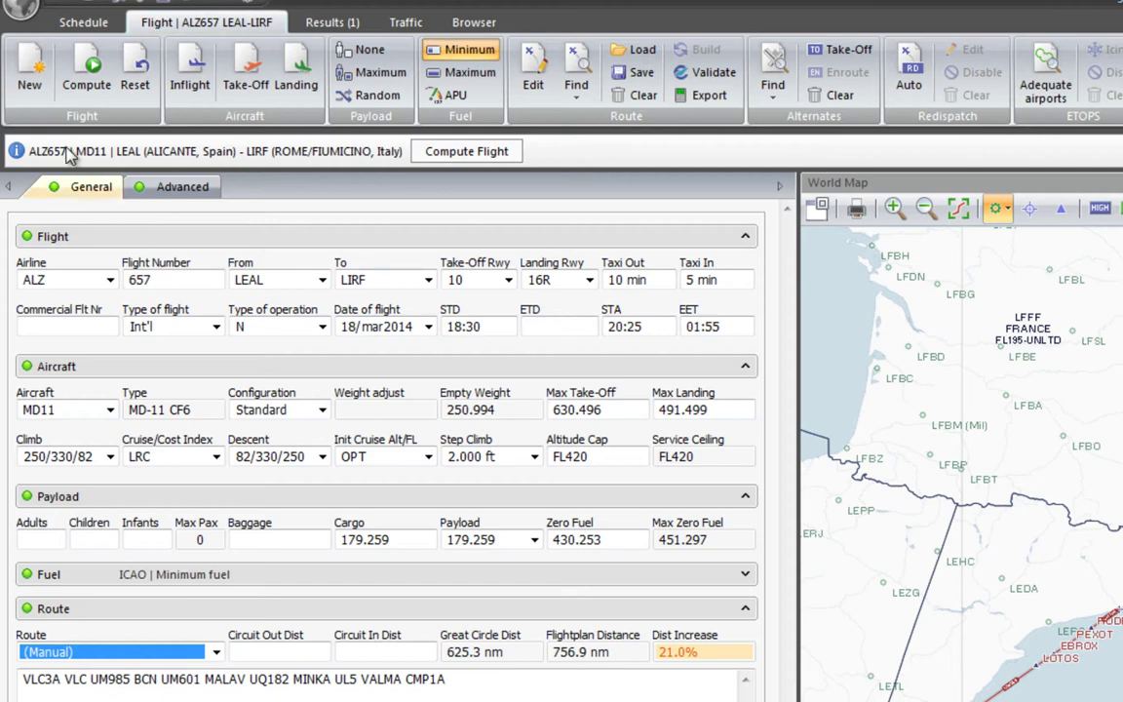
Begin a new flight plan with LEMD as the departure and KJFK as the destination.
click(30, 78)
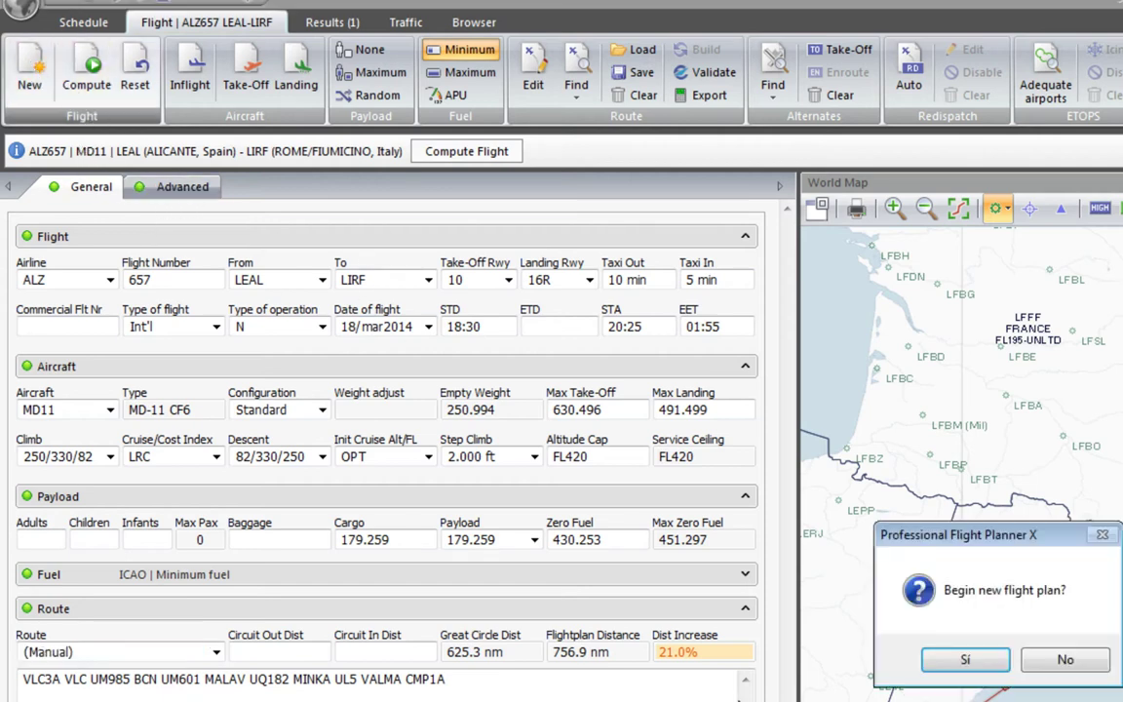
click(950, 669)
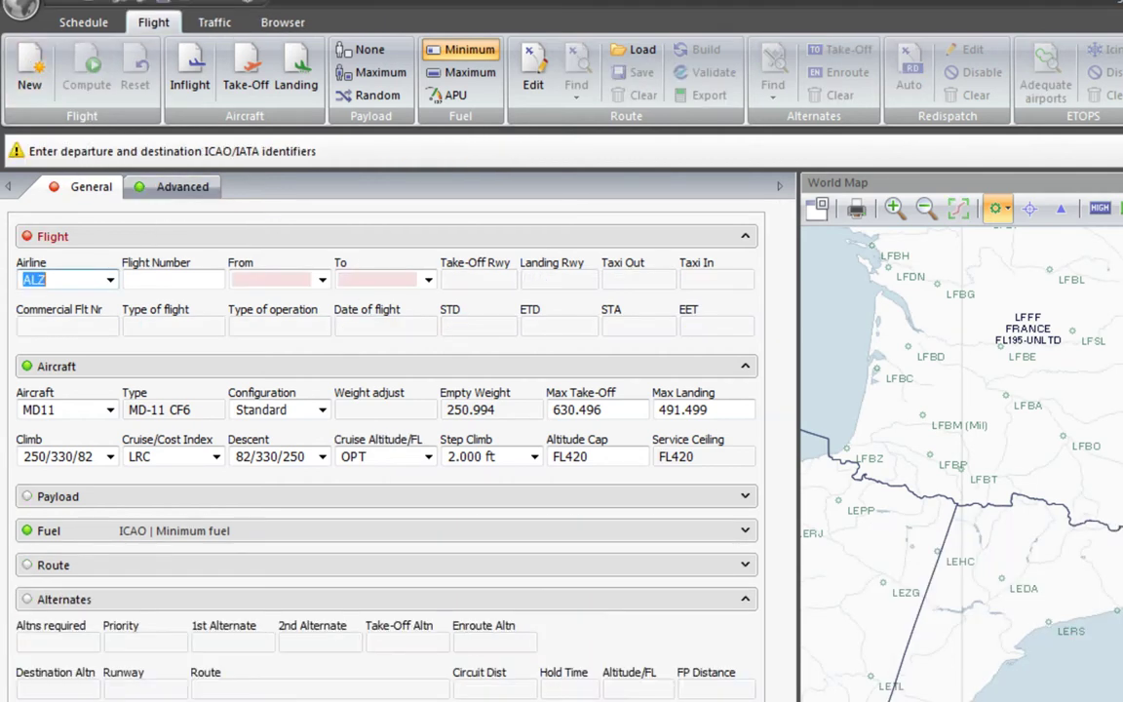
click(273, 280)
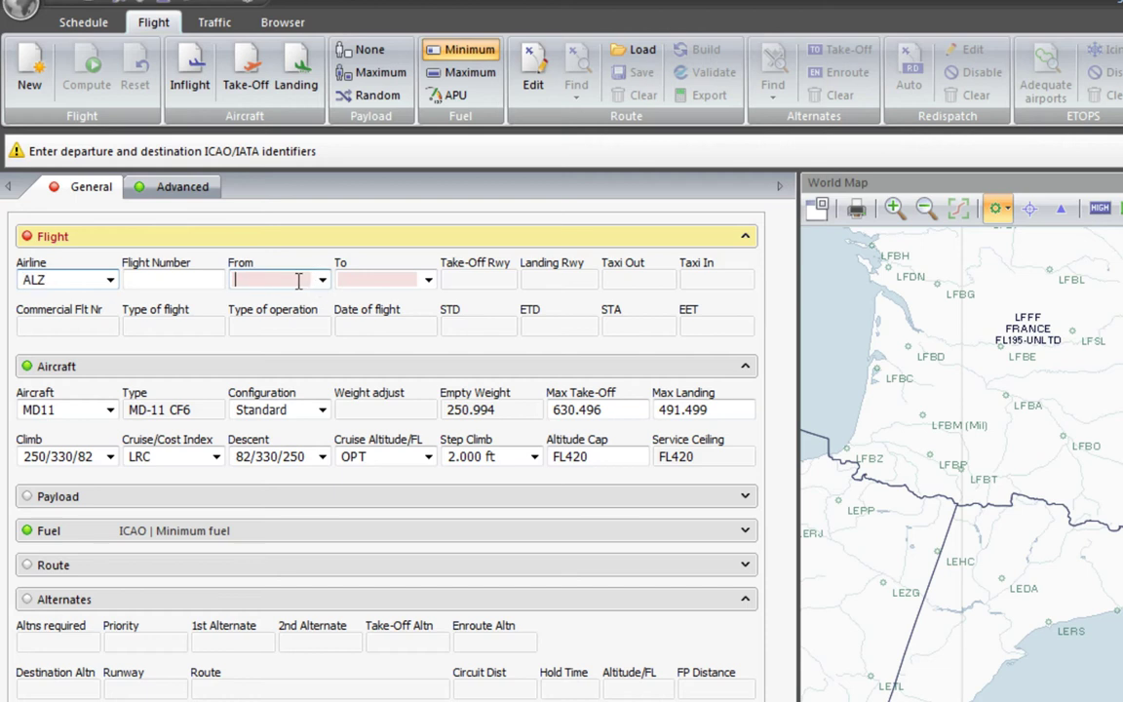
text(LEMD)
key(Tab)
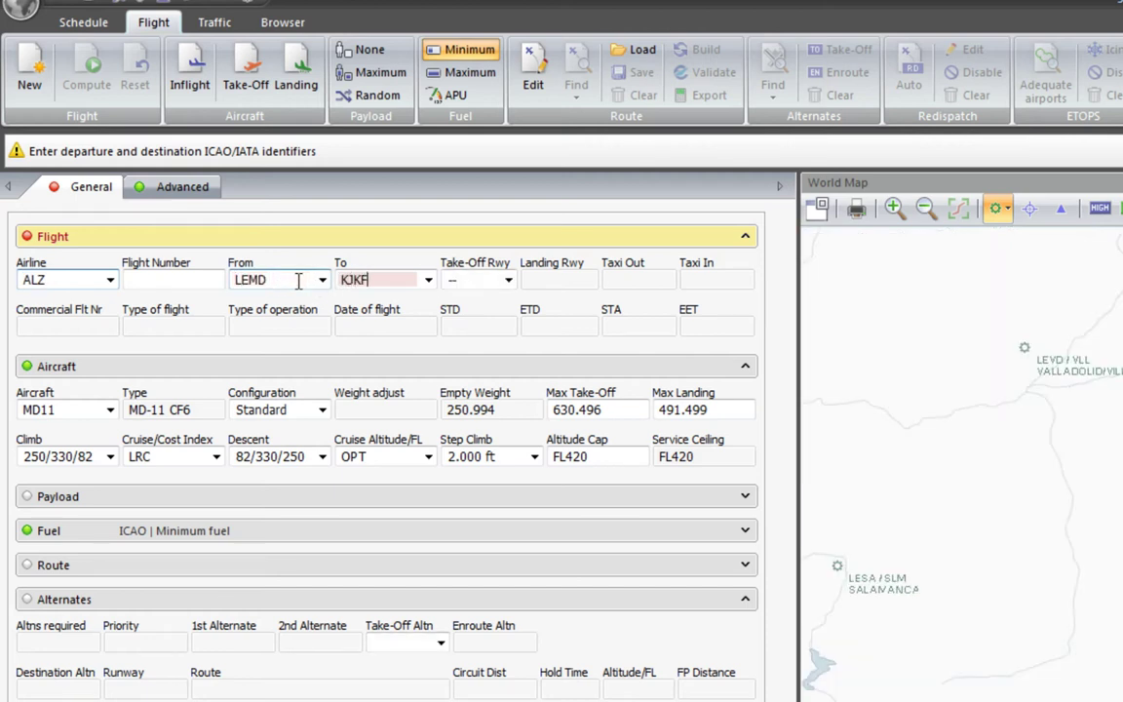
text(KJKF)
key(Tab)
double_click(379, 280)
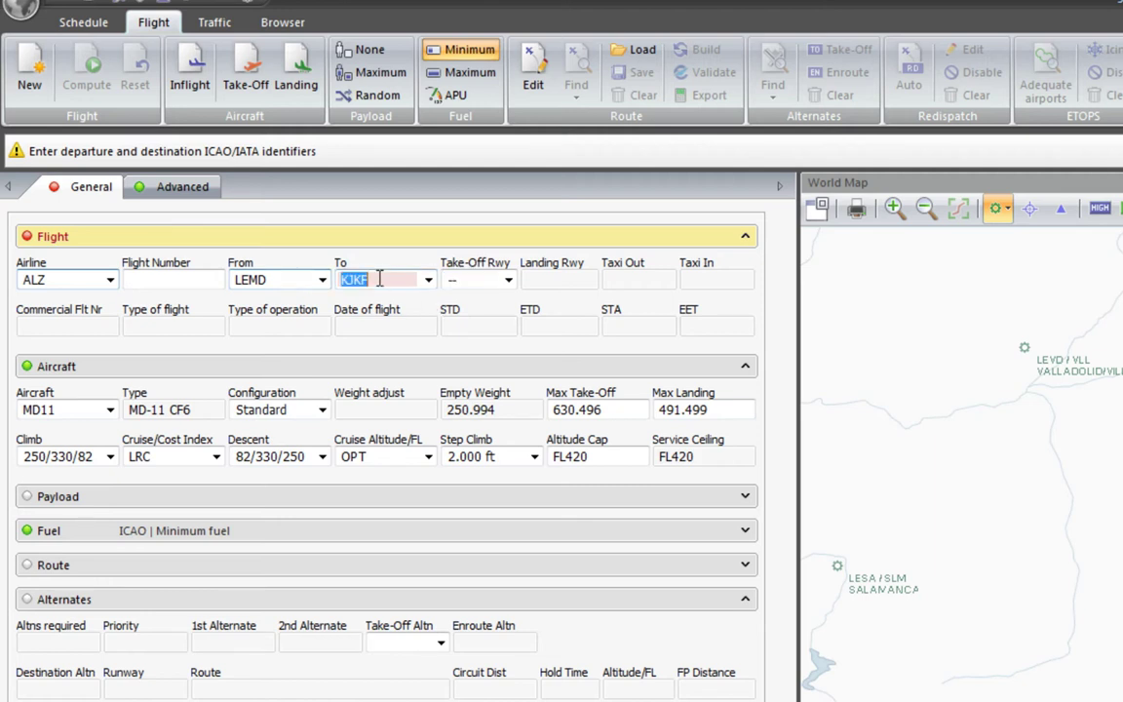
text(KJFK)
key(Tab)
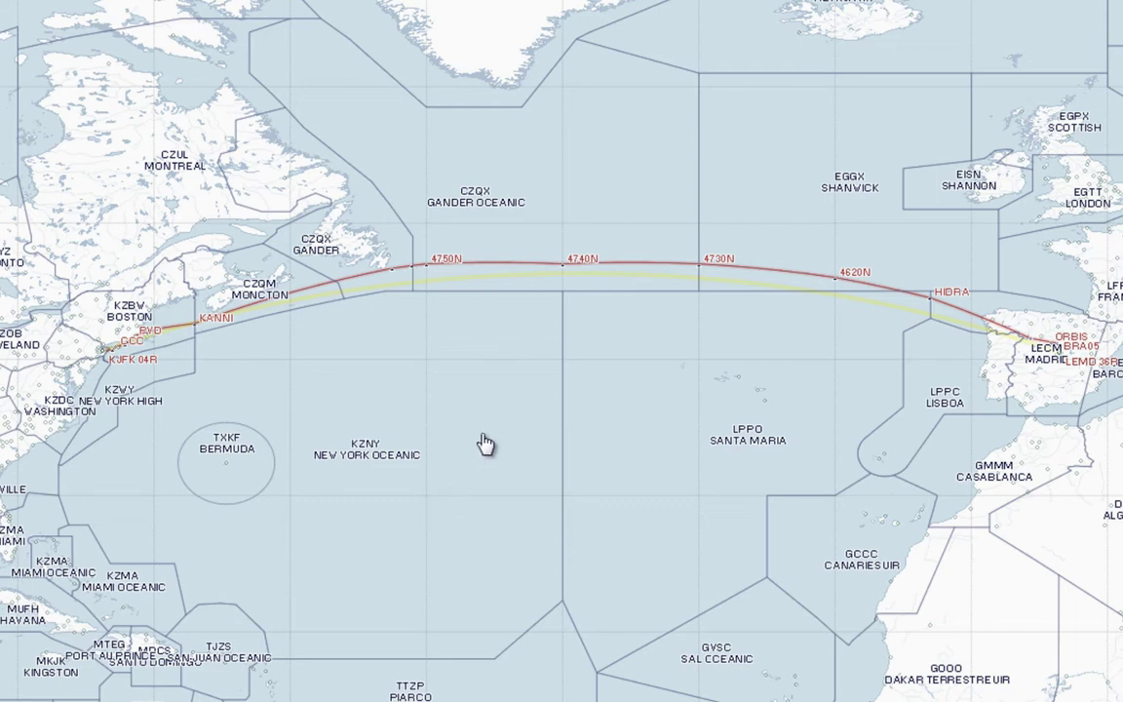
In FlightSim Commander, look up the airport LEMD and select Madrid-Barajas.
mouse_move(1039, 368)
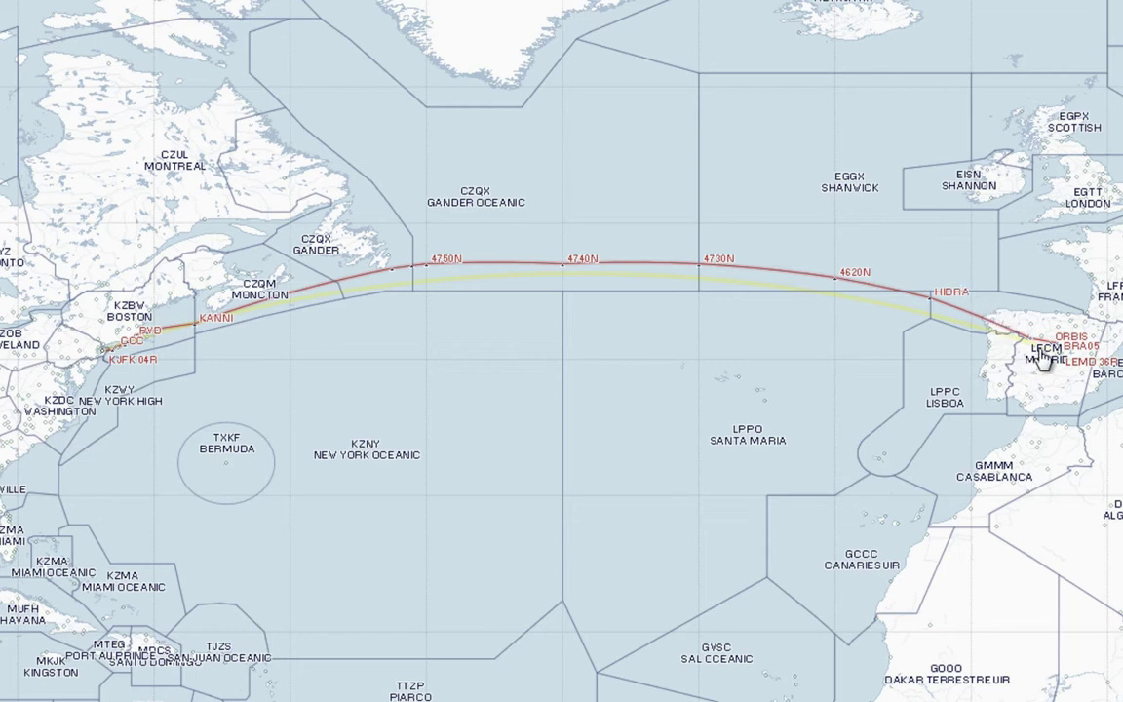
mouse_move(1039, 347)
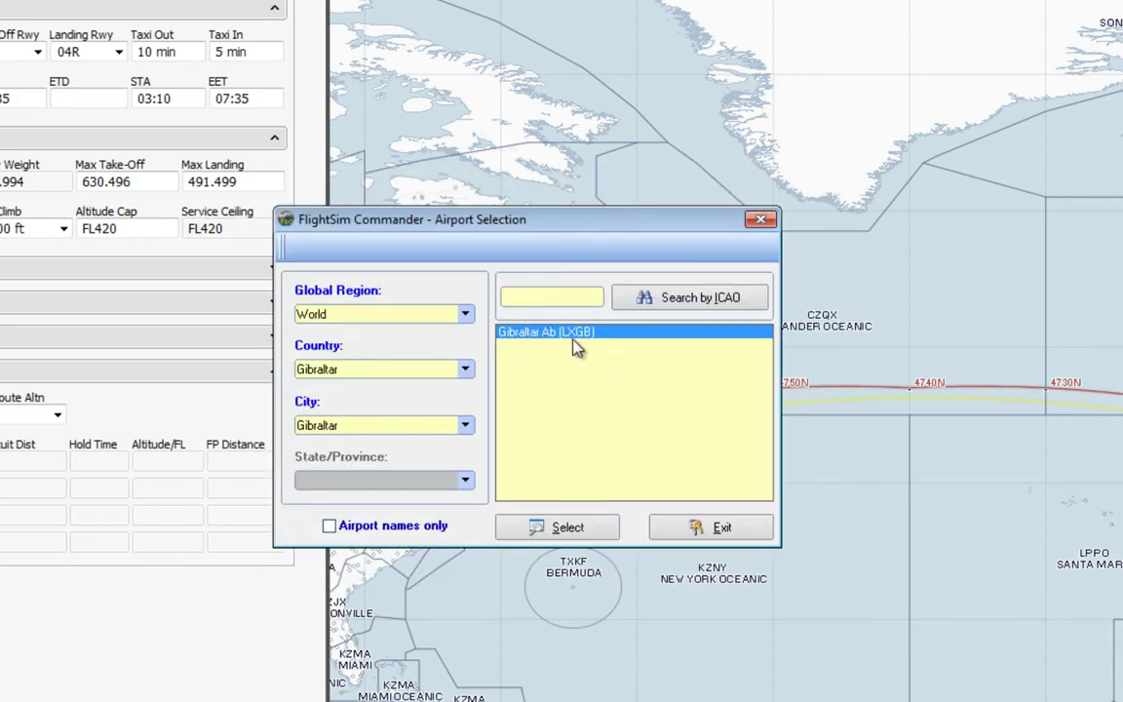
click(557, 297)
text(LEMD)
click(570, 374)
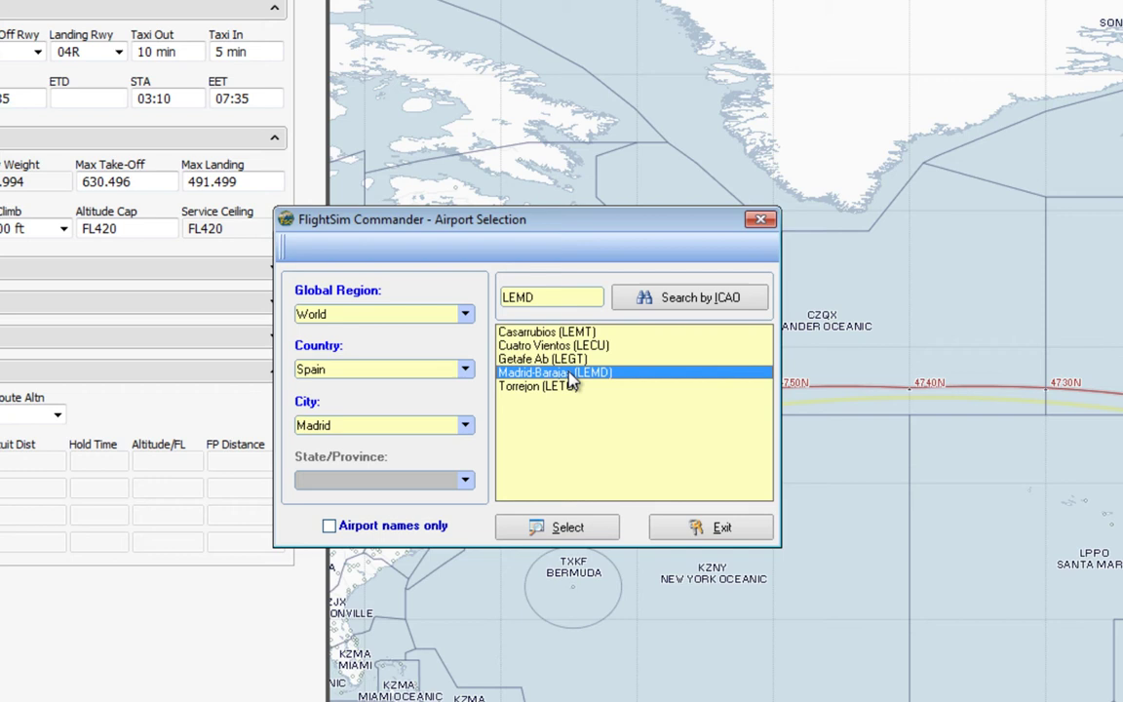
click(544, 529)
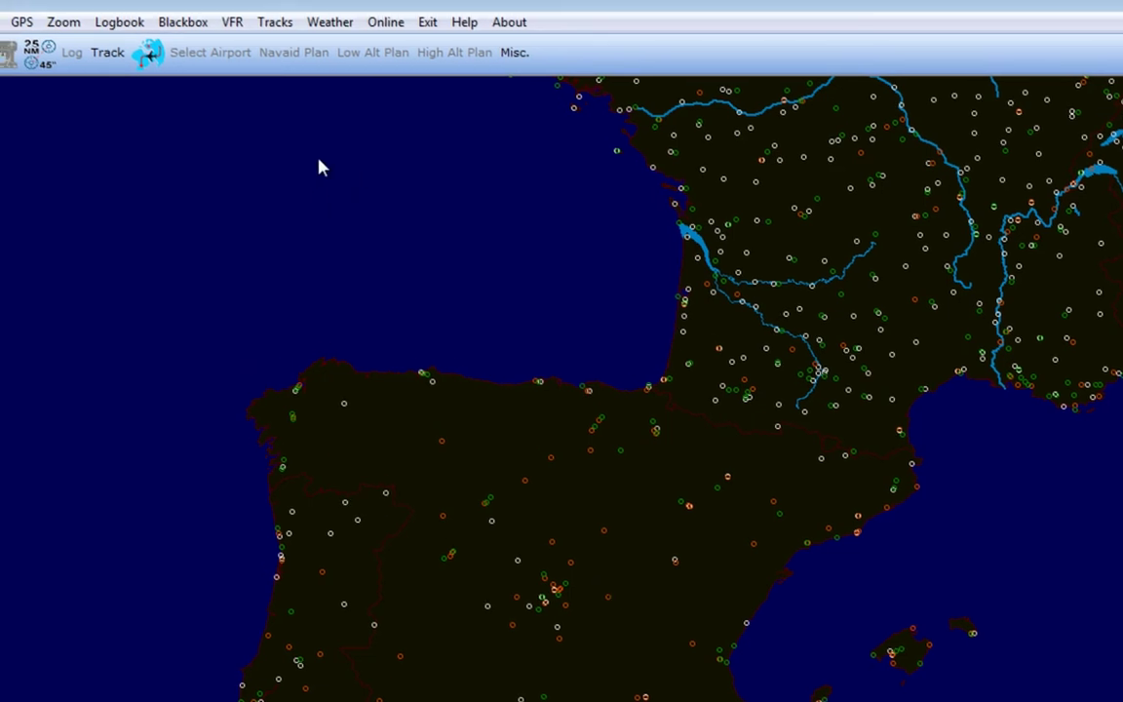
Open the flight plan window in FlightSim Commander and enter the direct route LEMD KJFK.
click(149, 53)
text(LEMD)
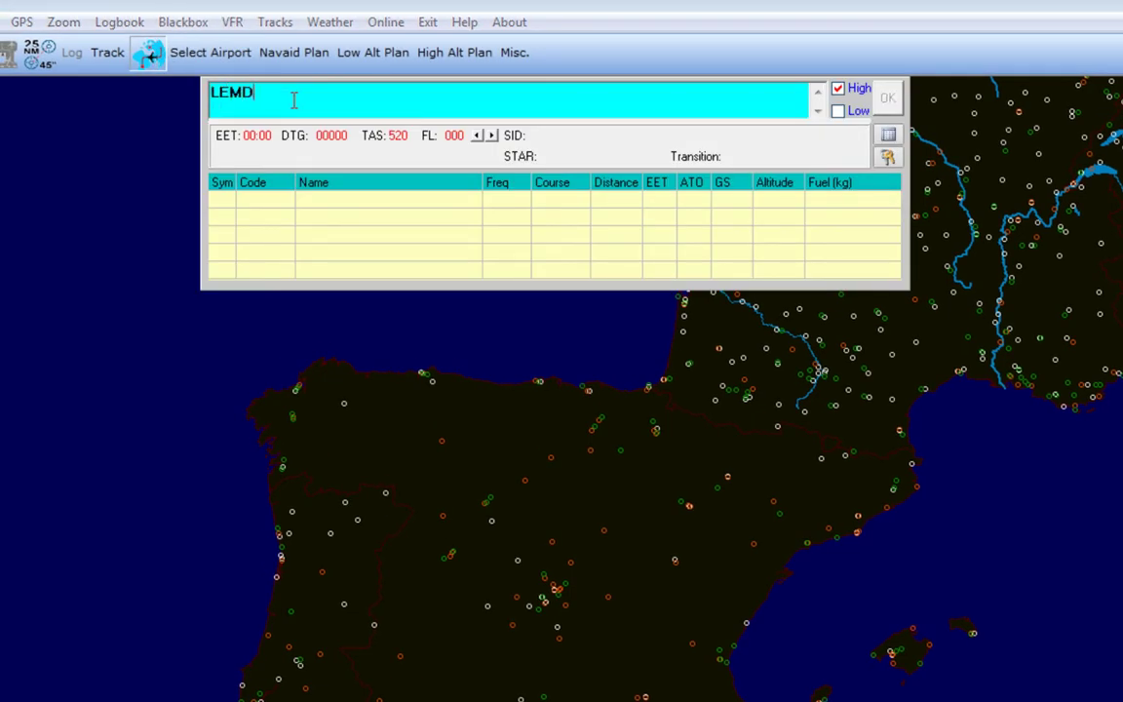
text( KF)
key(BackSpace)
key(BackSpace)
text(JFJ)
key(Return)
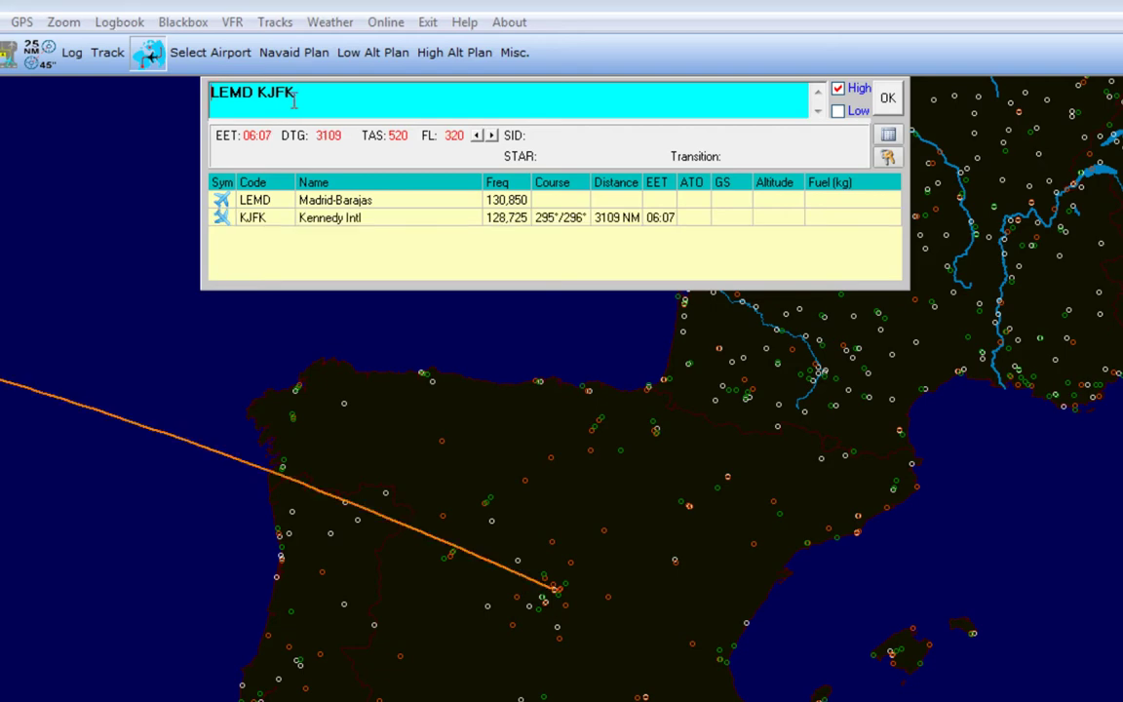
Generate a high-altitude plan for the LEMD–KJFK flight.
scroll(402, 487, down, 5)
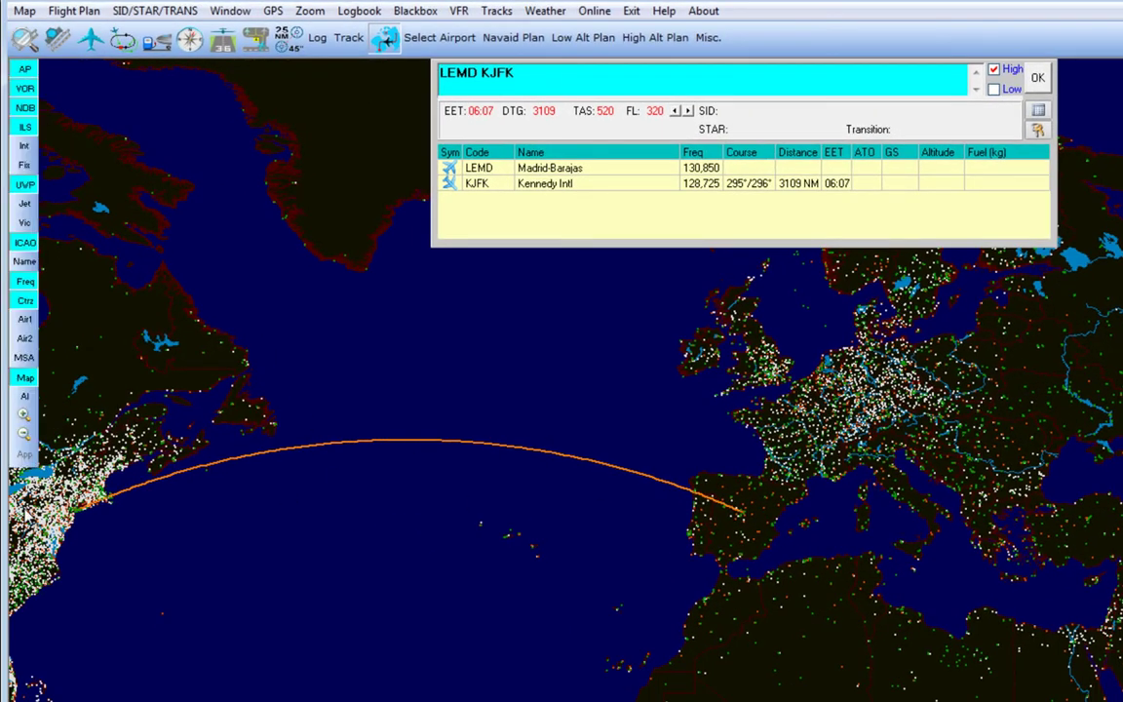
key(Left)
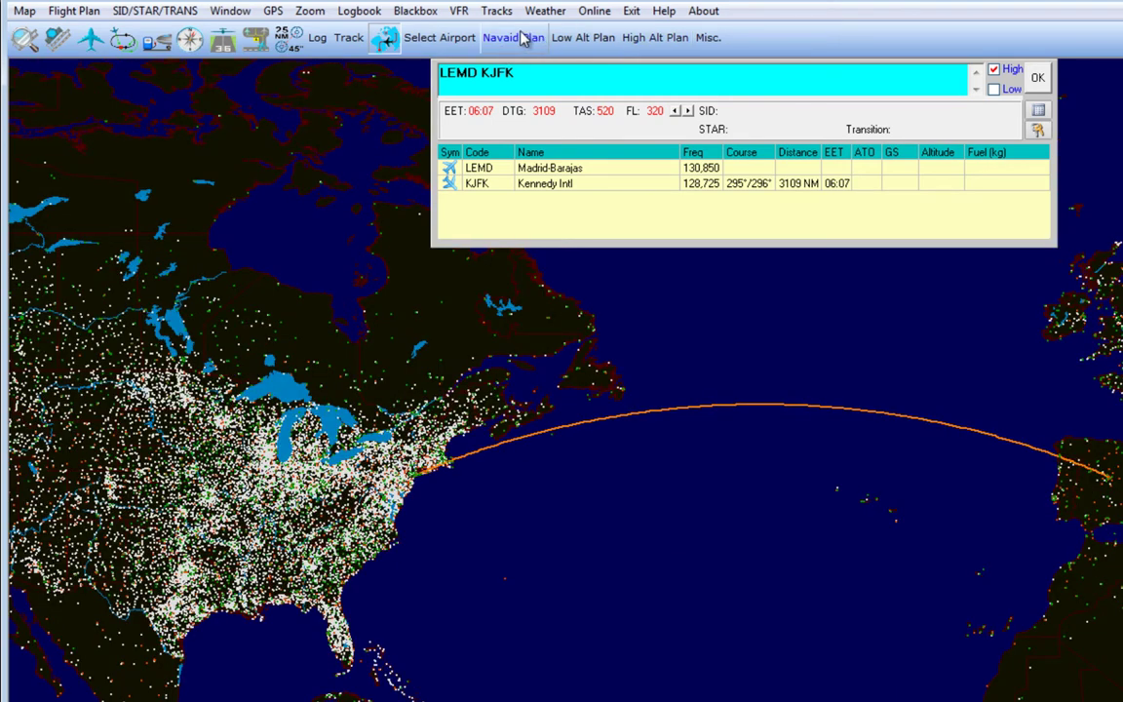
click(657, 44)
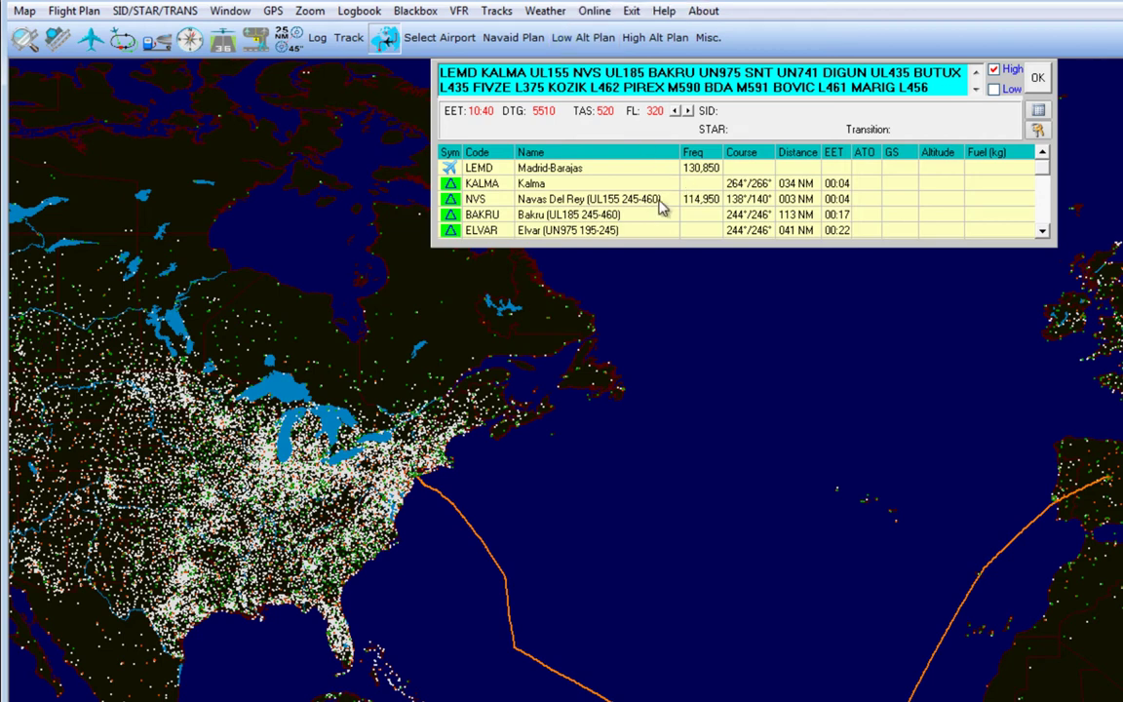
Download the North Atlantic tracks (NATrack) in FlightSim Commander.
click(497, 11)
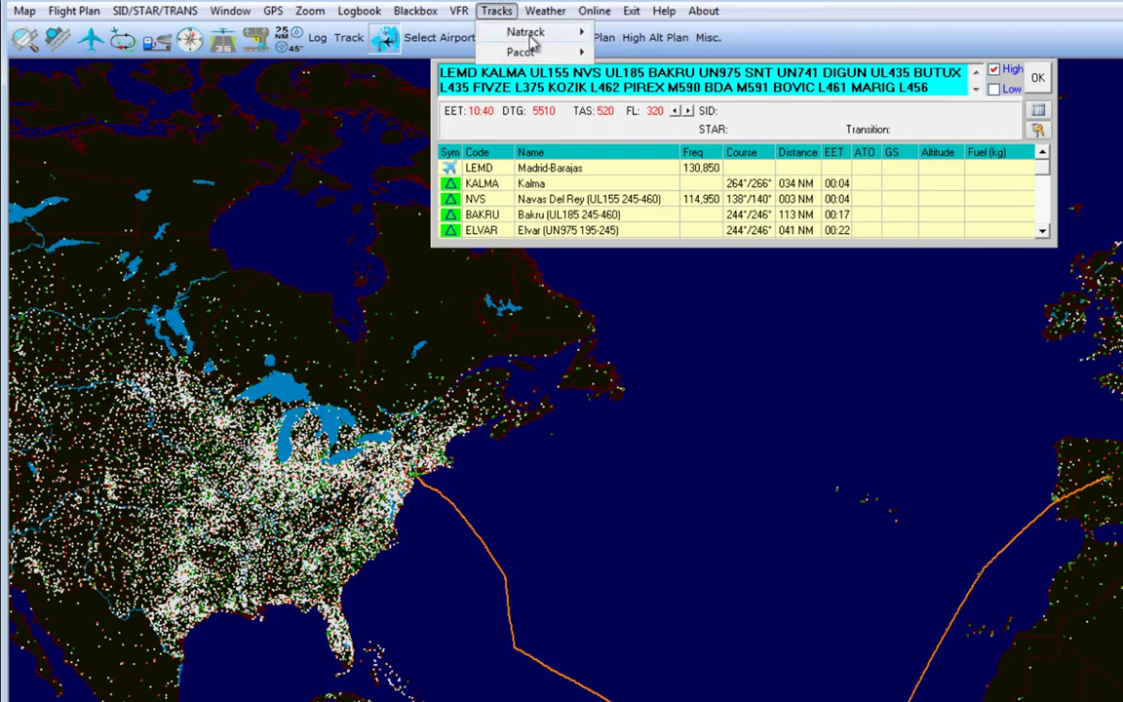
mouse_move(532, 32)
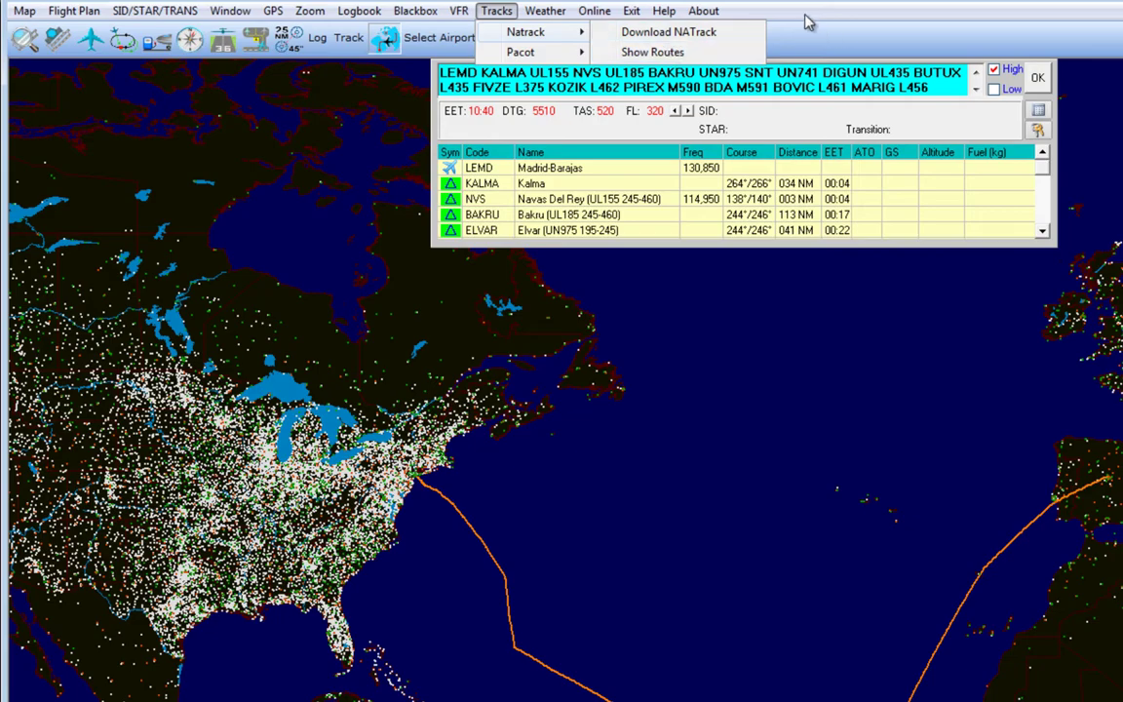
click(669, 32)
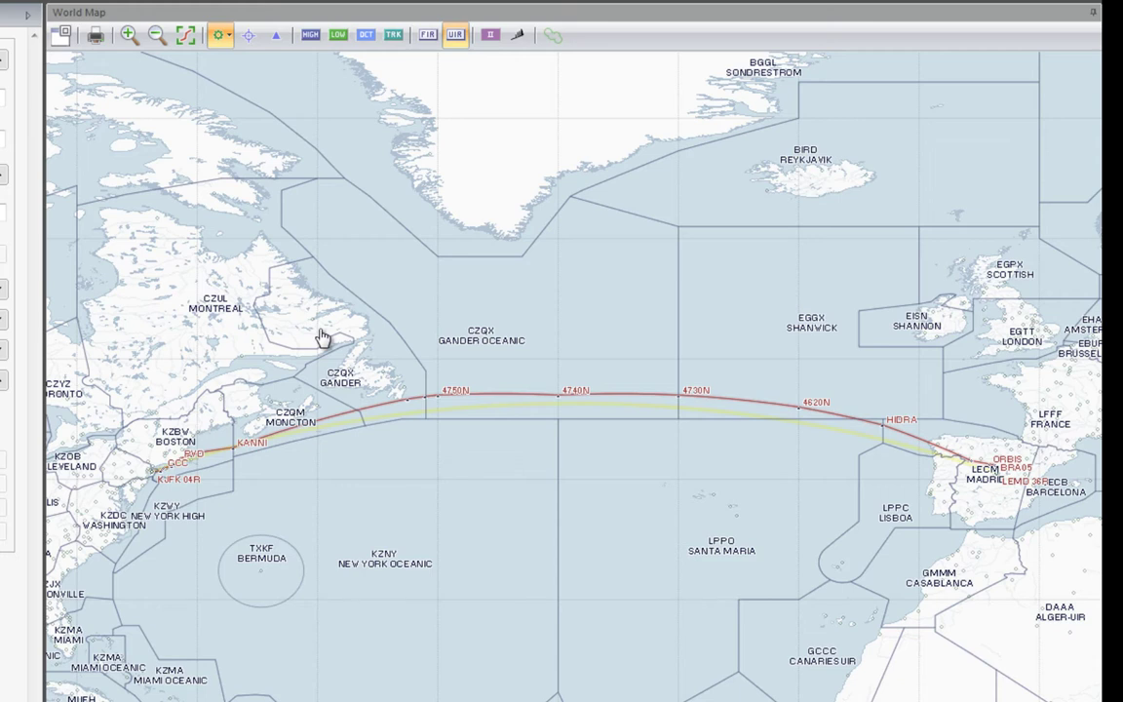
Switch back to PFPX and show the westbound NATs on the world map.
click(395, 39)
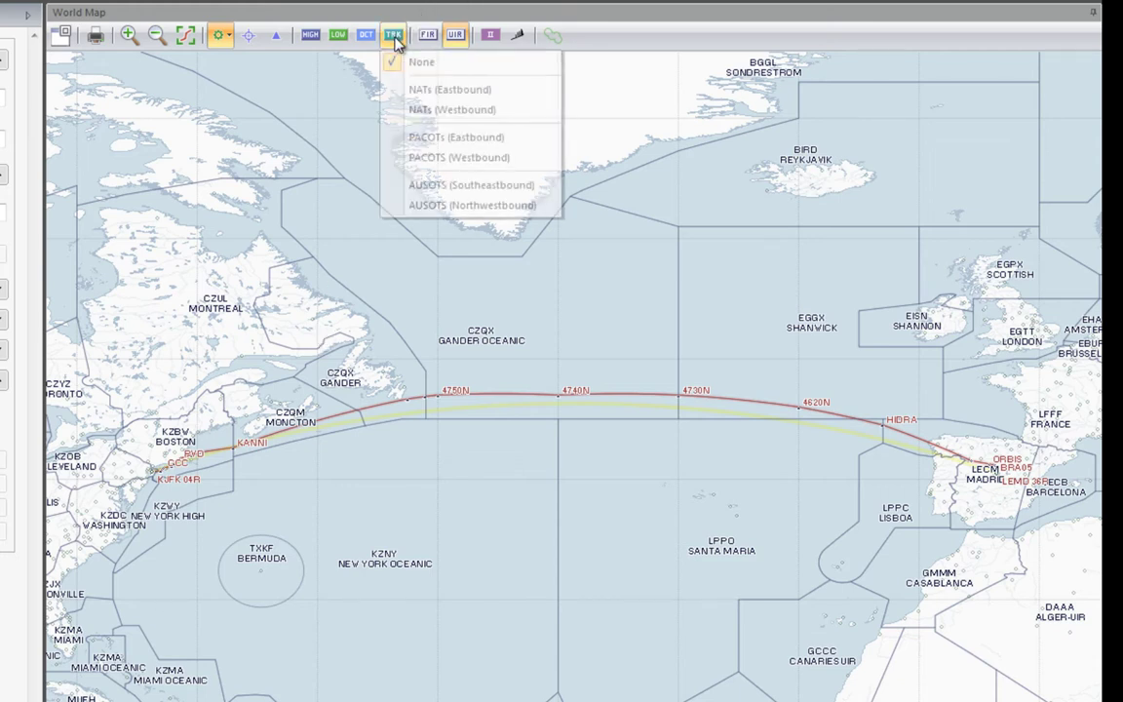
click(452, 113)
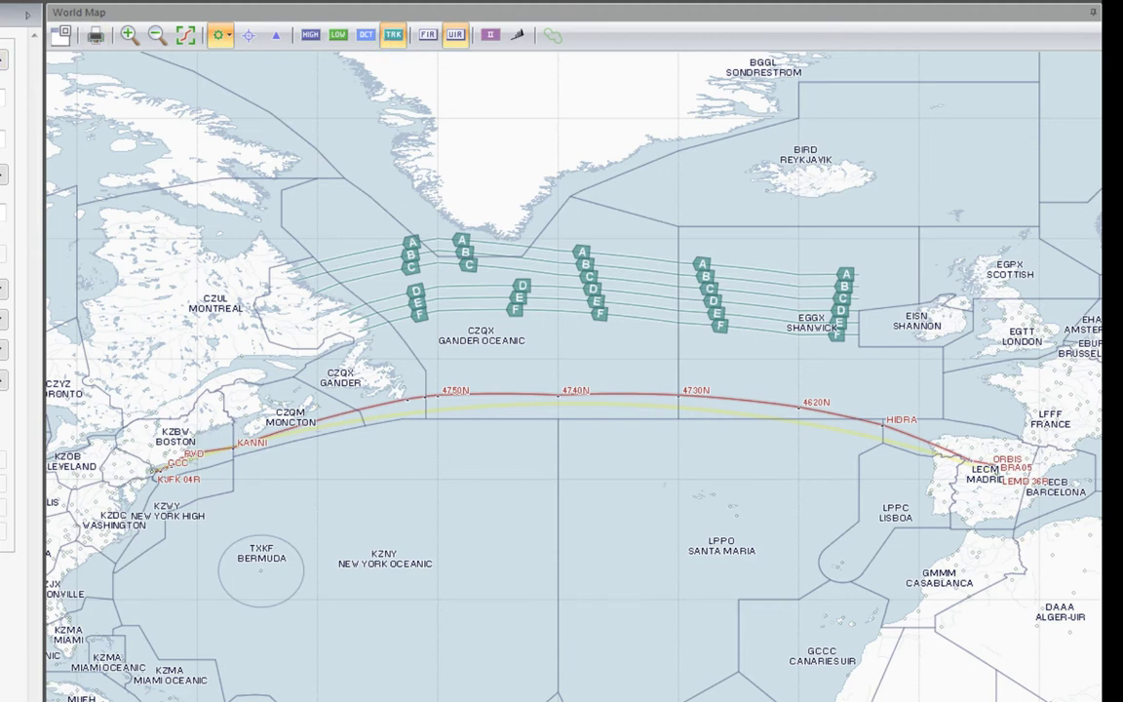
Begin a new flight plan from EGLL to KJFK and examine its route against the lettered North Atlantic tracks.
key(ctrl+n)
click(193, 434)
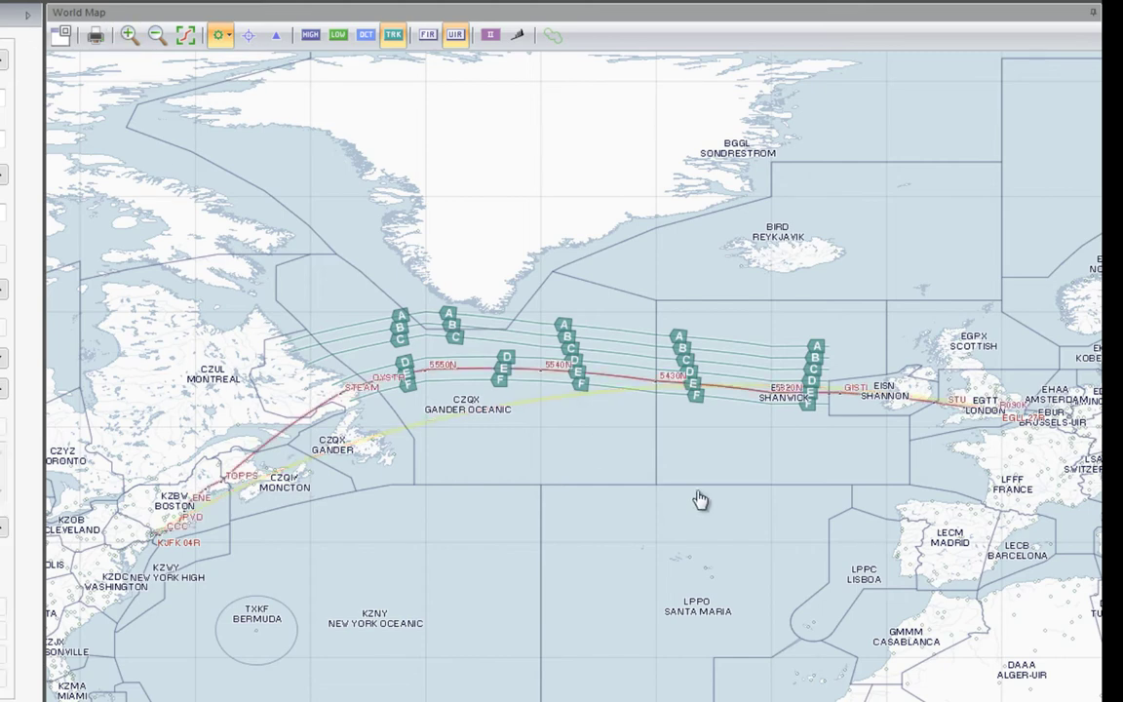
scroll(682, 419, up, 5)
scroll(931, 411, down, 3)
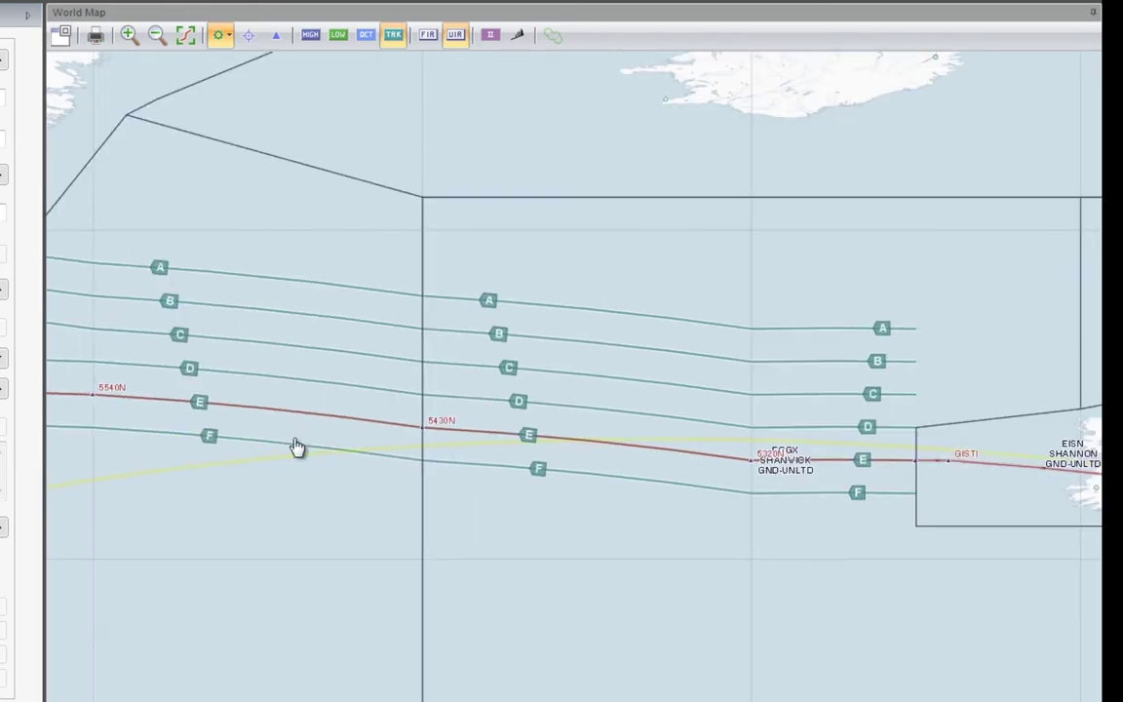
scroll(310, 468, down, 3)
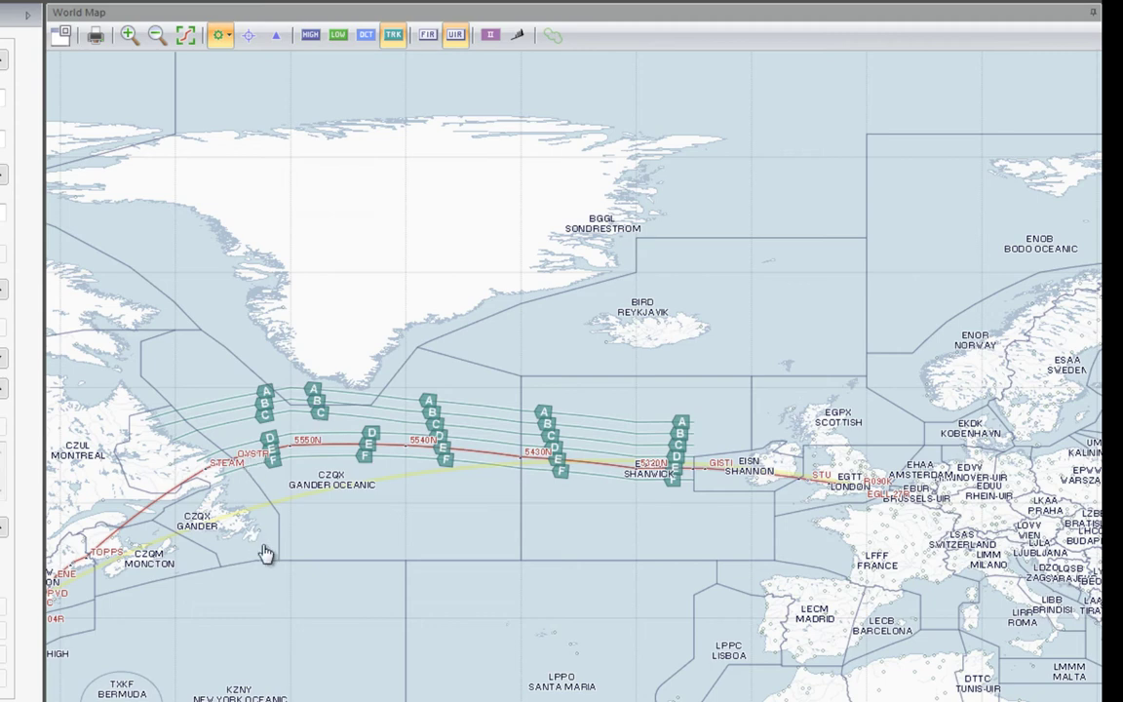
drag(400, 649, 479, 558)
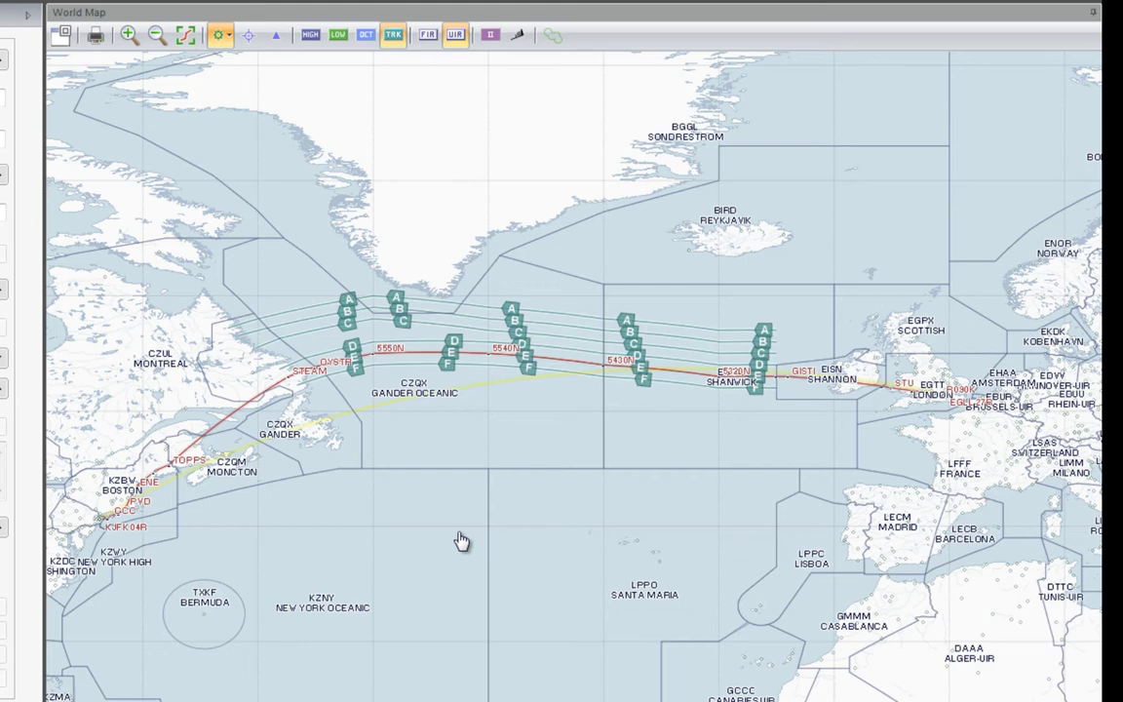
drag(458, 579, 503, 559)
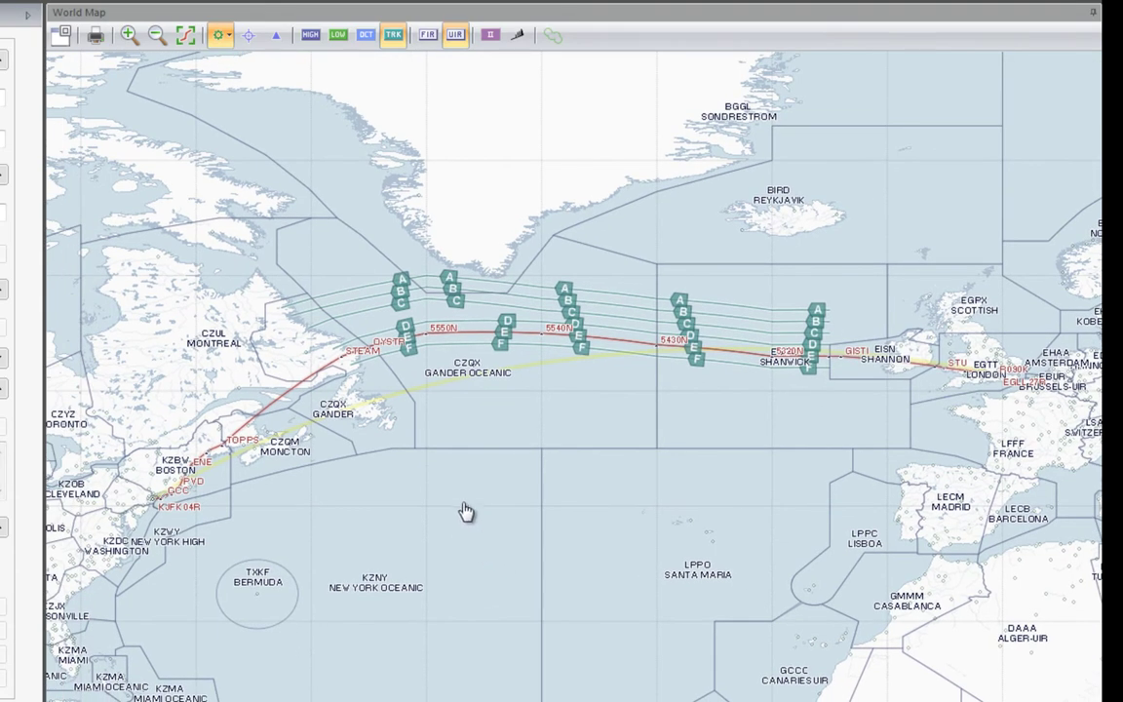
Hide the UIR boundaries and the airports on the world map.
click(455, 35)
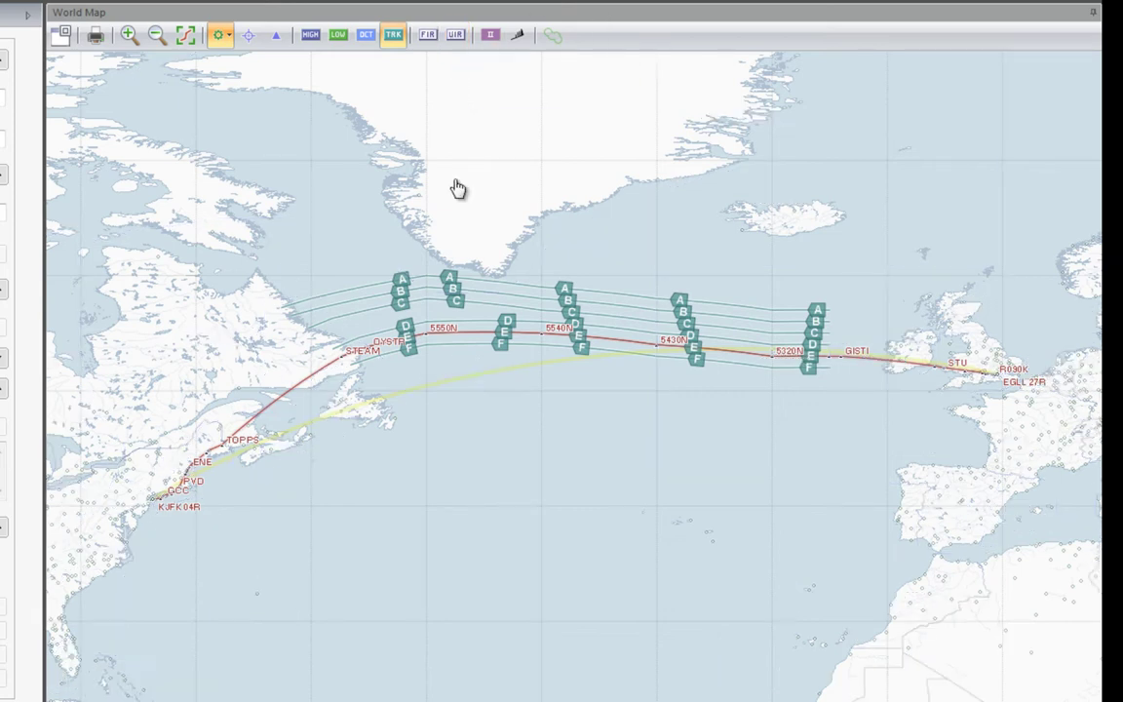
drag(530, 586, 571, 594)
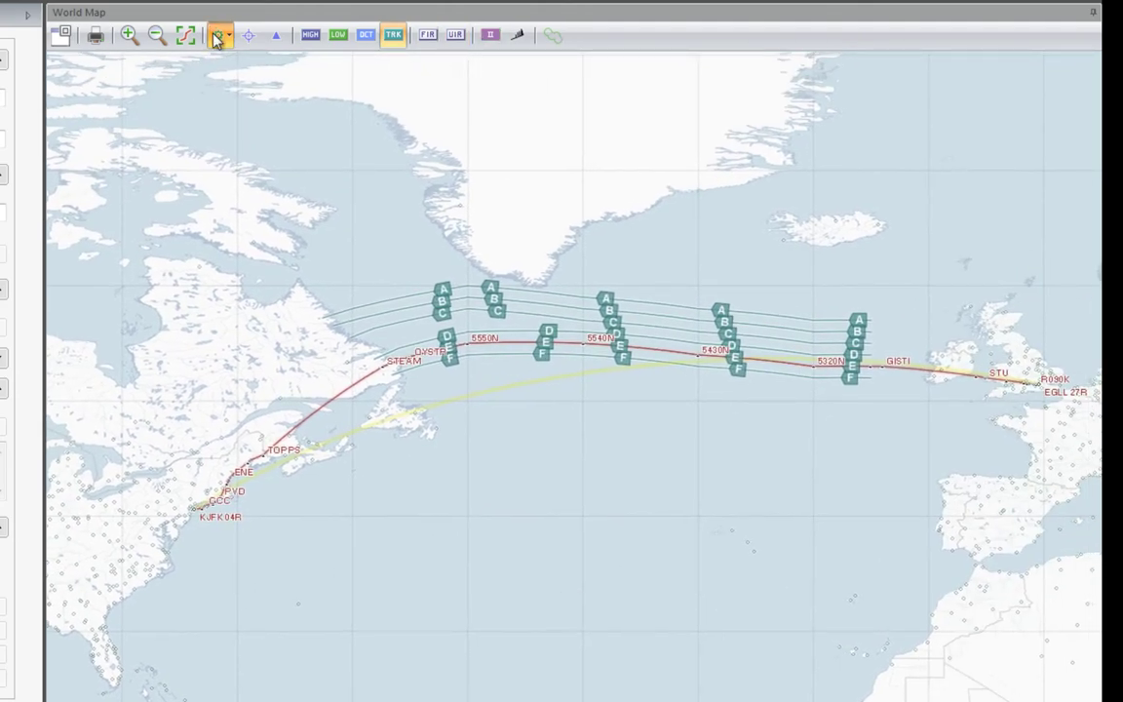
click(217, 37)
click(238, 58)
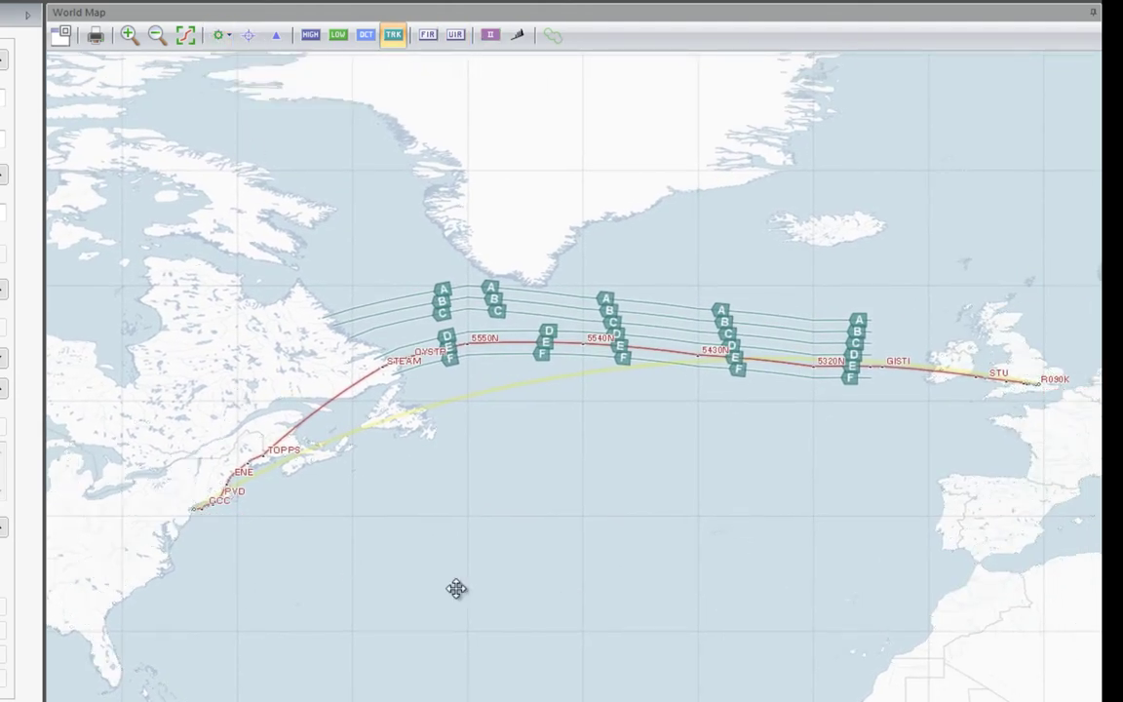
drag(456, 588, 338, 593)
drag(315, 552, 404, 586)
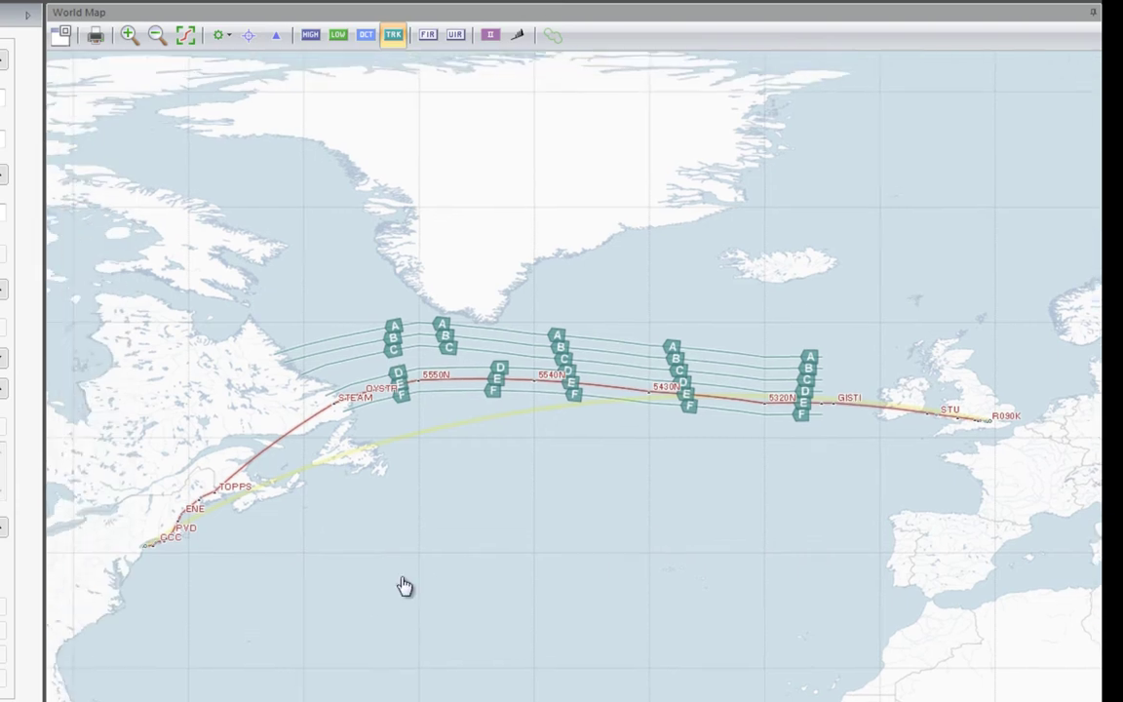
Preview the FIR boundaries and the Class II airspace on the world map, hiding each overlay again.
click(431, 36)
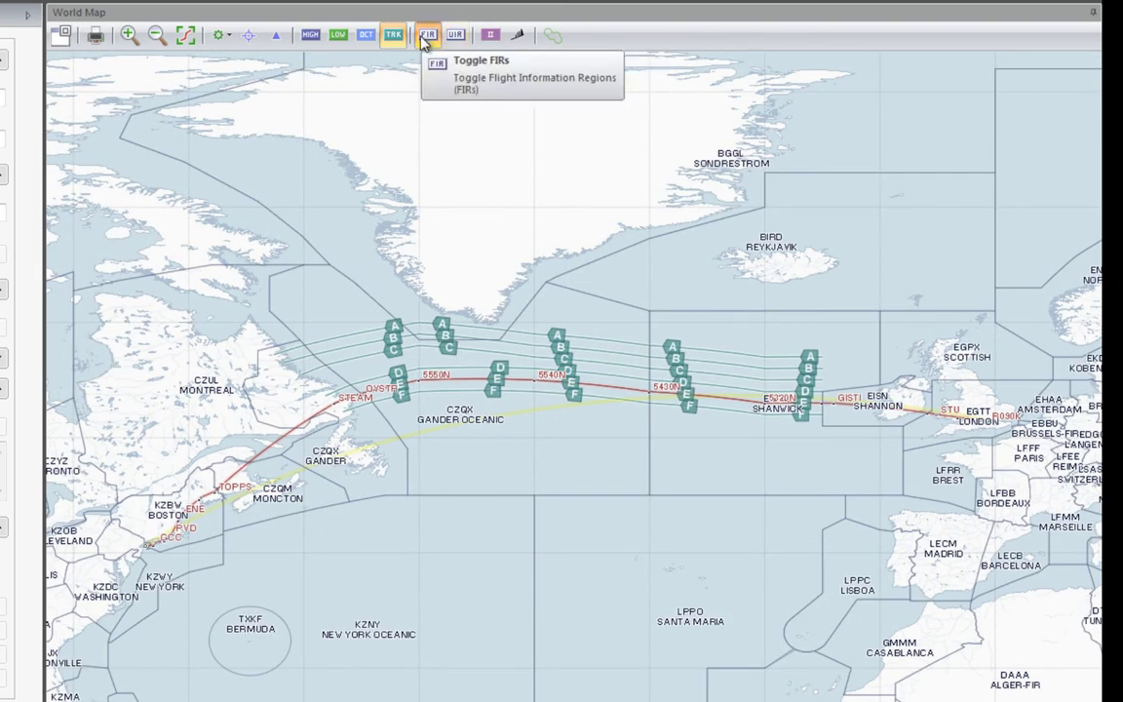
click(425, 37)
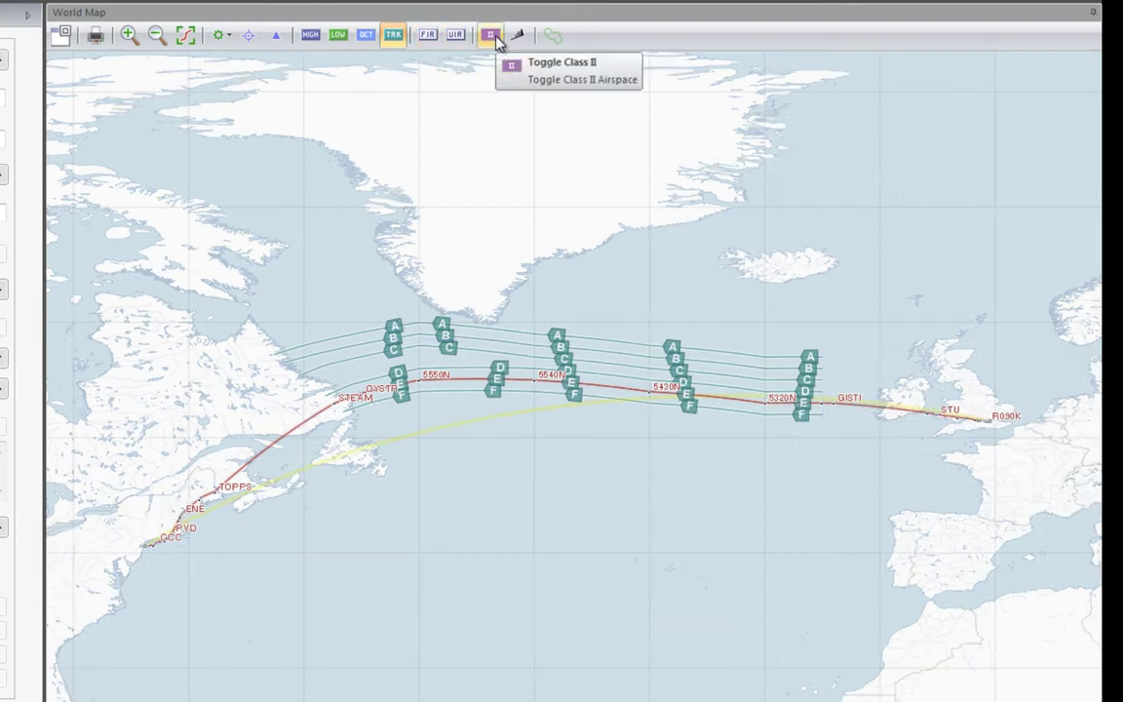
click(490, 36)
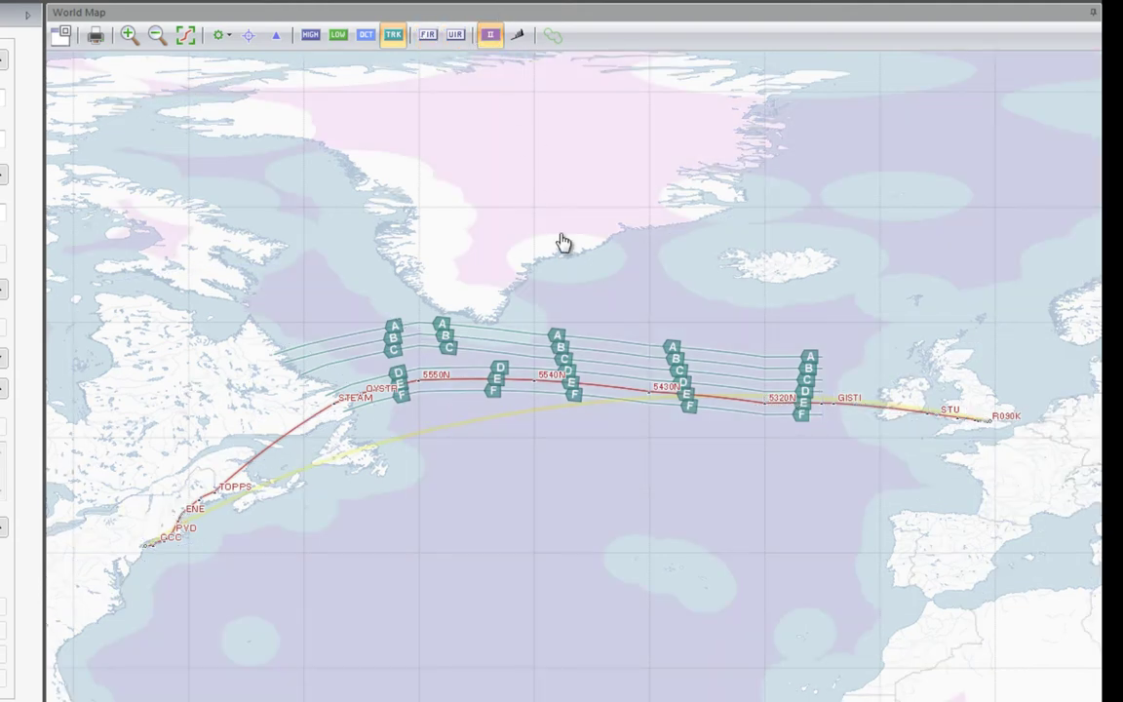
drag(564, 242, 624, 509)
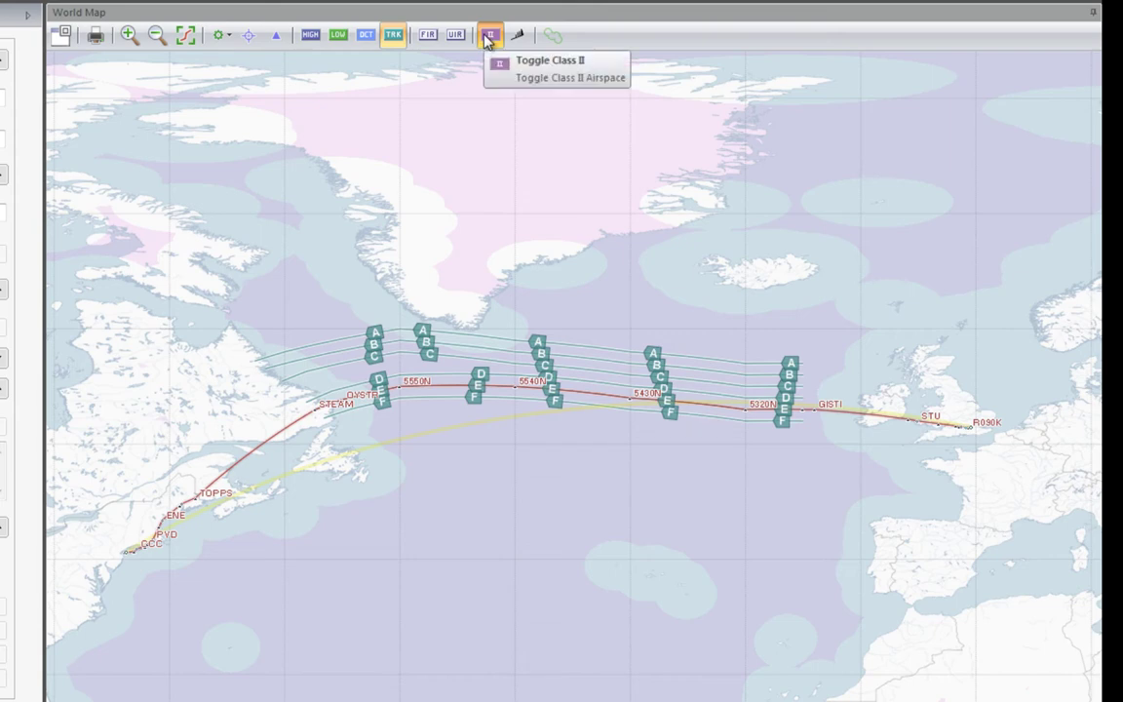
click(489, 36)
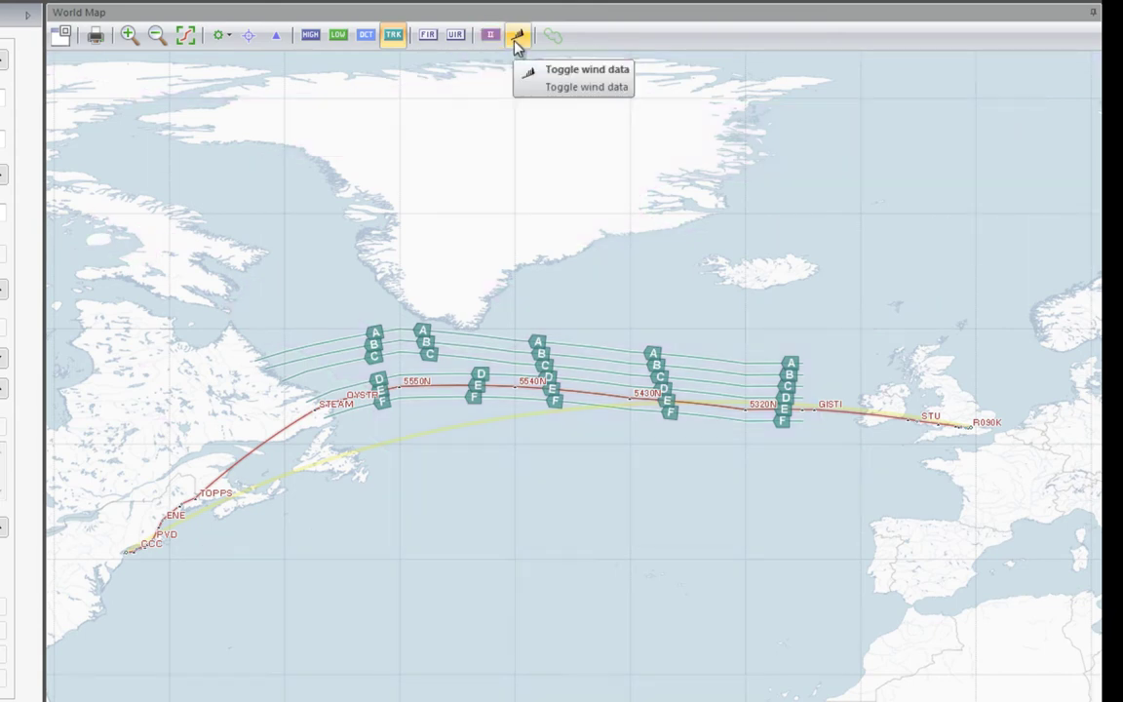
Show the wind data on the world map.
click(517, 39)
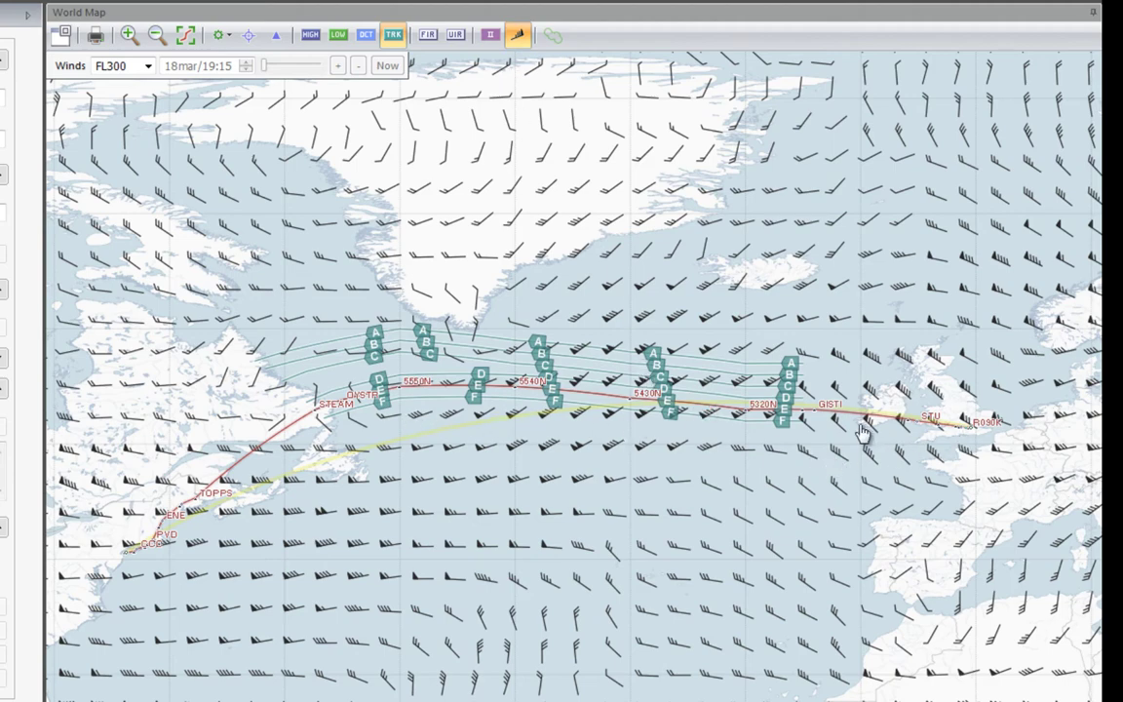
Compare the winds along the EGLL-KJFK route with the flight plan's average wind component, and hide the wind data.
scroll(860, 434, up, 2)
drag(536, 427, 743, 370)
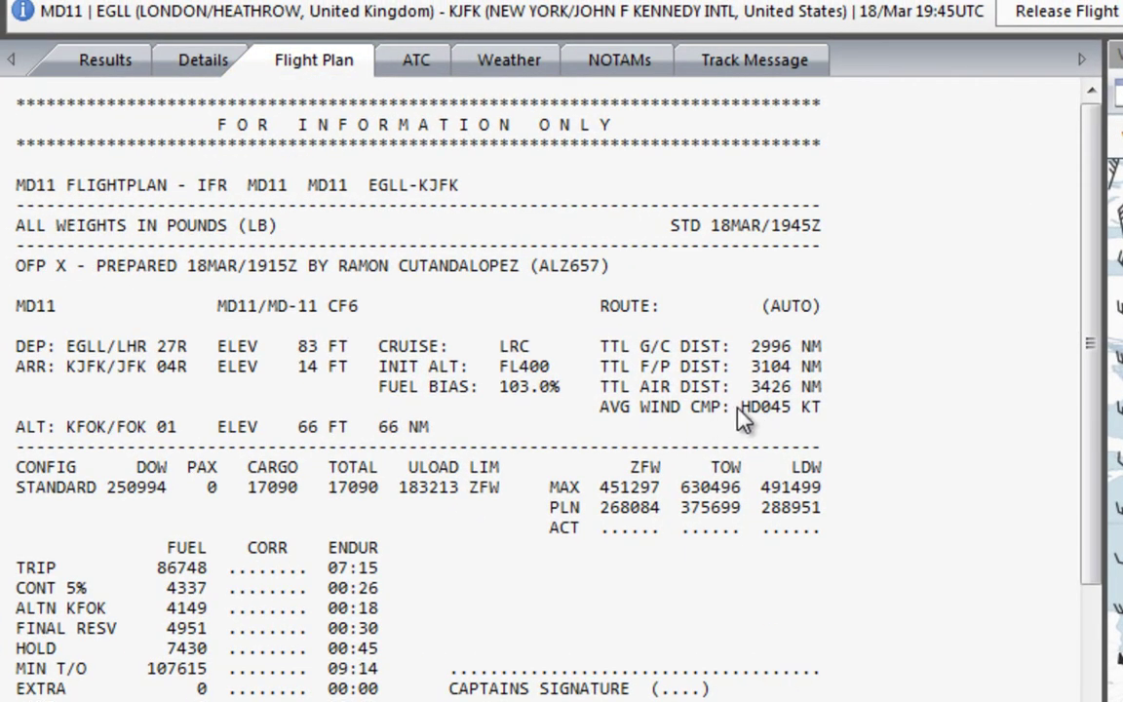
drag(740, 408, 821, 413)
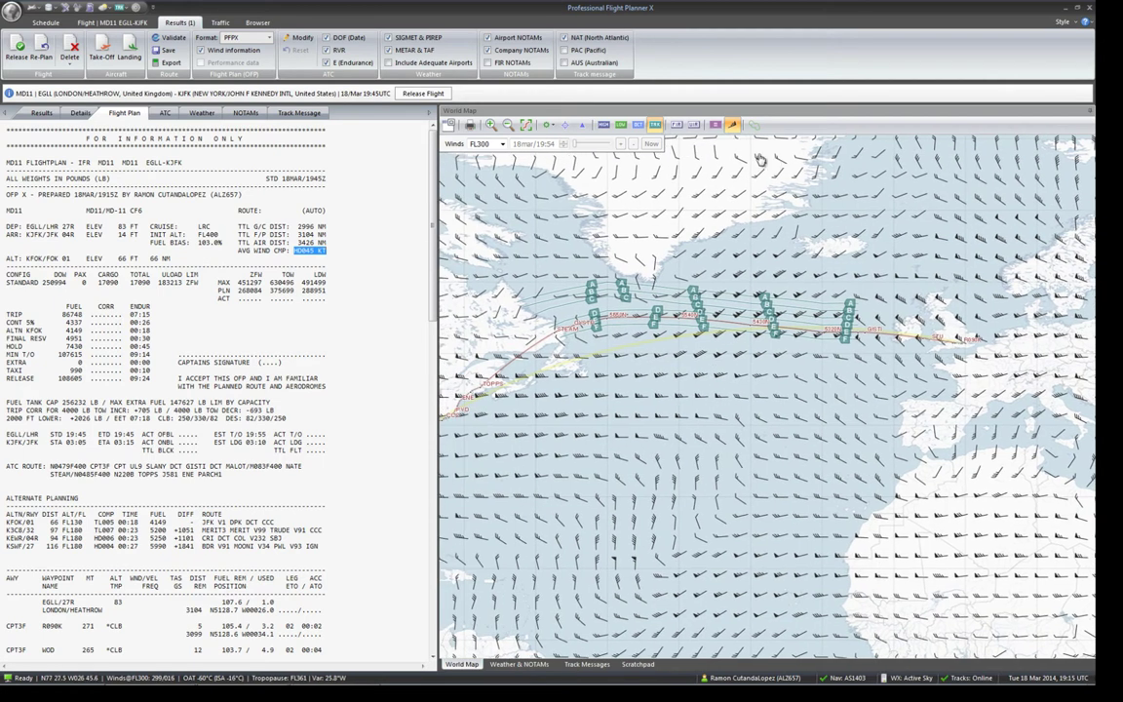
click(732, 124)
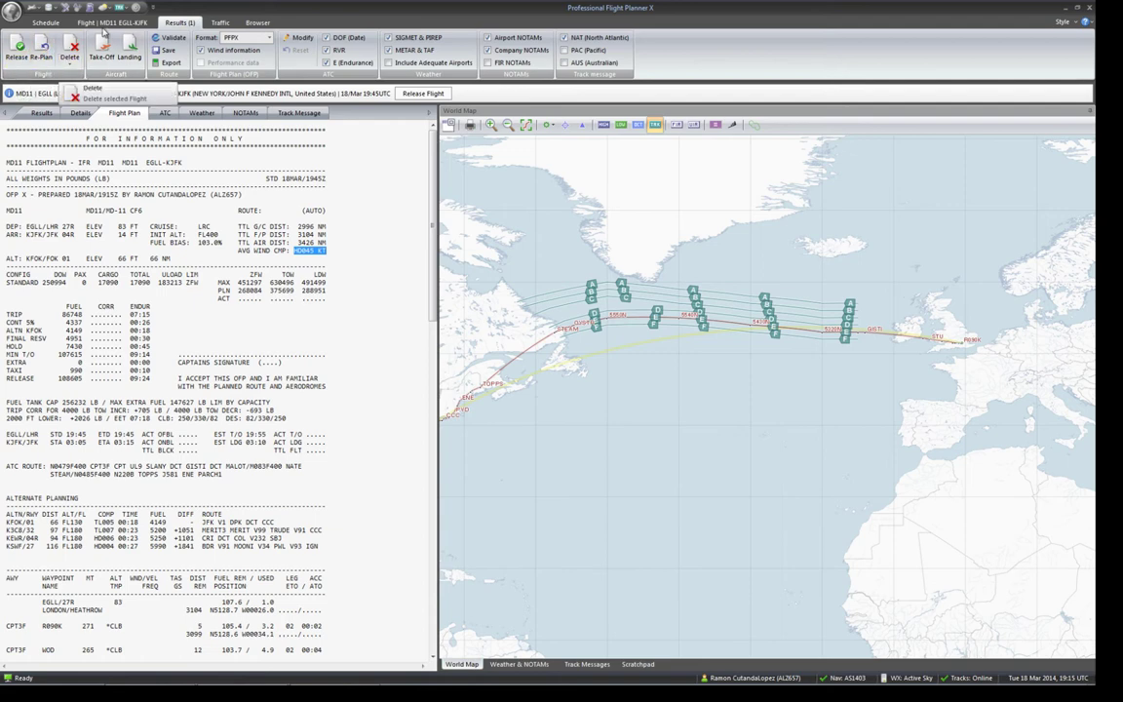
Begin a new flight plan from SBGL to FACT.
click(42, 56)
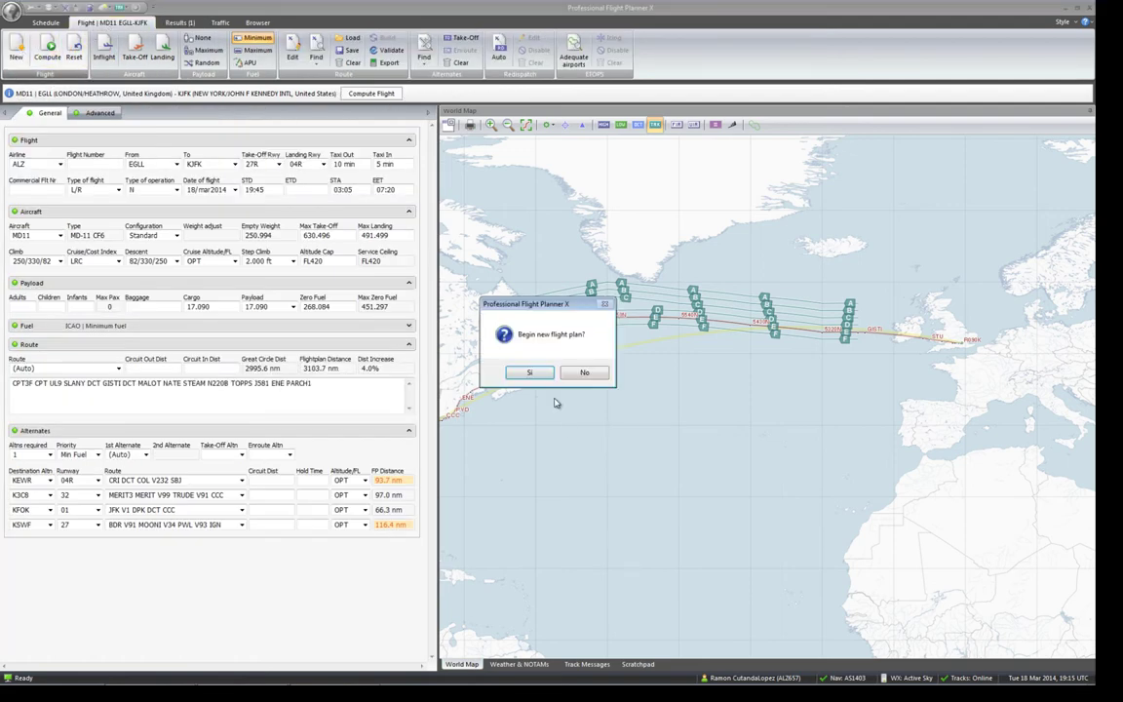
click(531, 373)
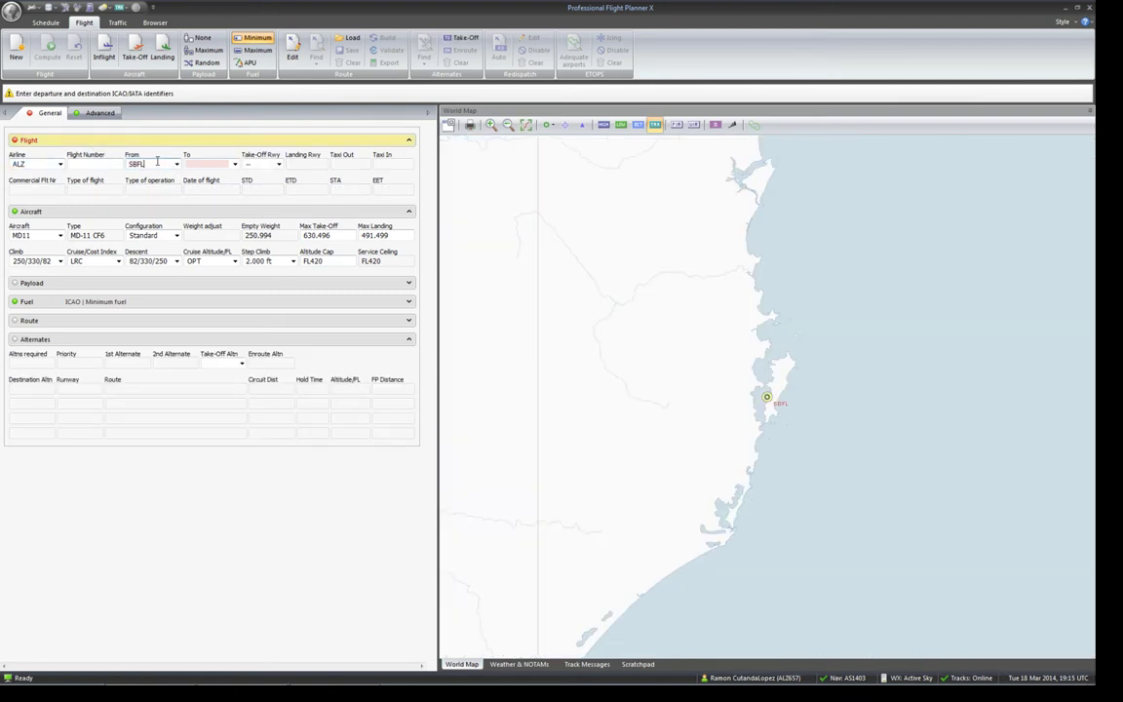
text(SBGL)
key(Tab)
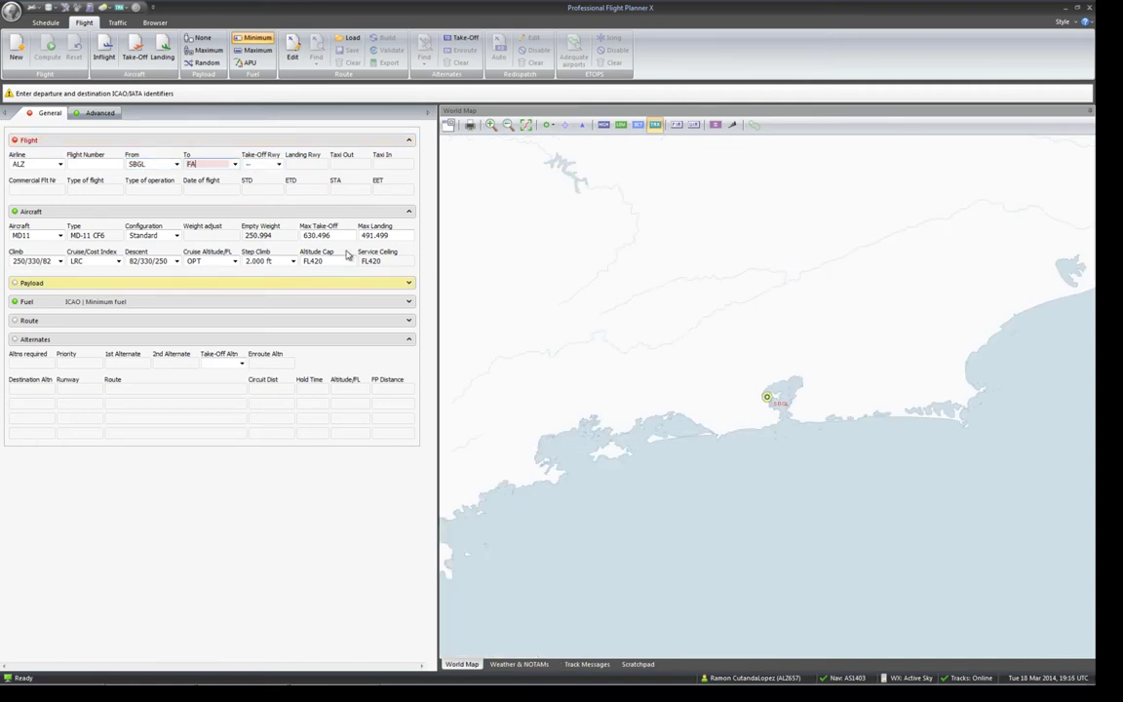
key(Tab)
click(207, 165)
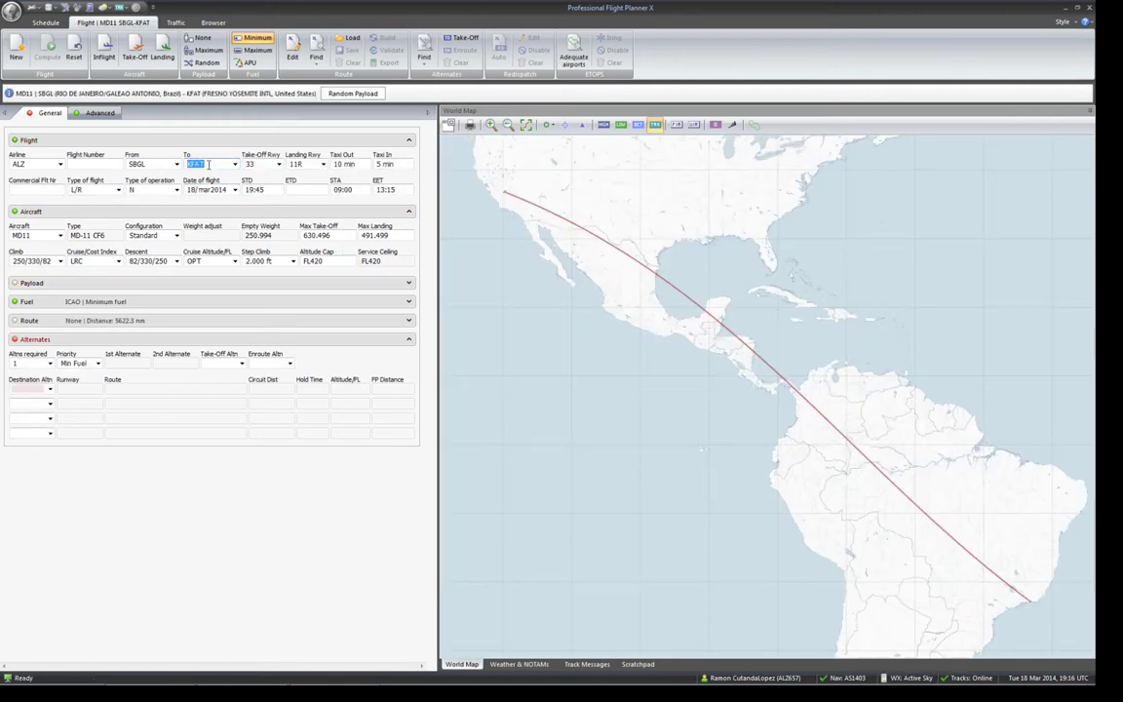
text(FACT)
key(Tab)
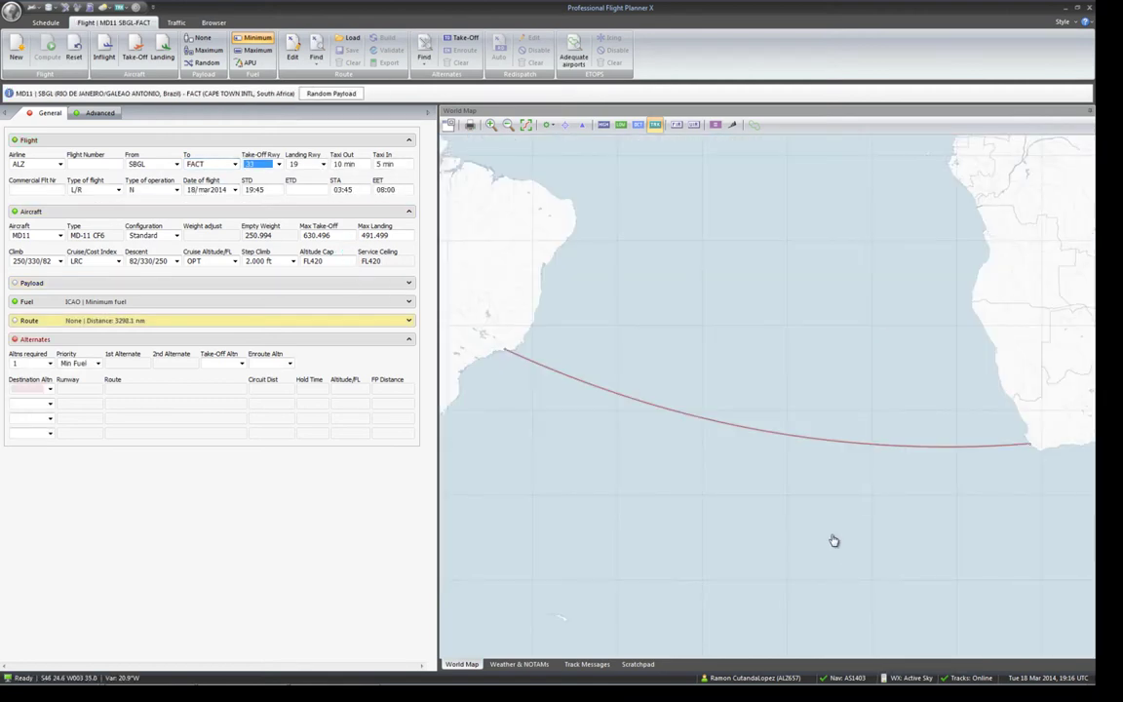
scroll(748, 326, down, 3)
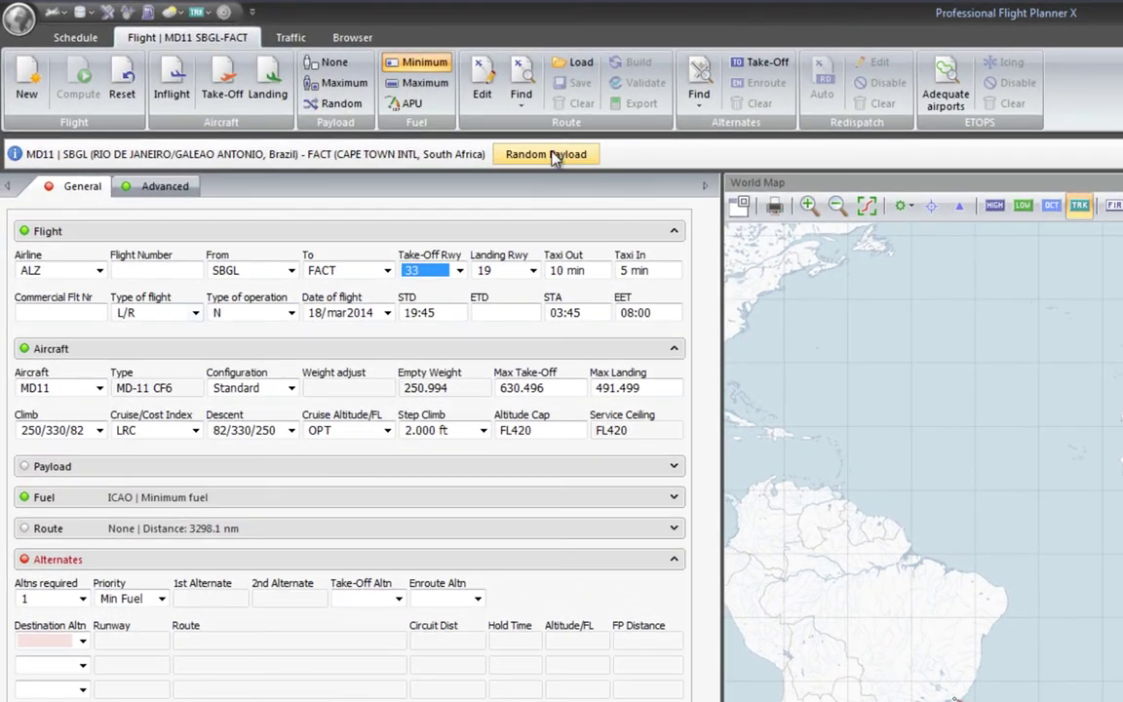
Fill the SBGL-FACT plan with a random payload, an automatically found route and destination alternates.
click(553, 156)
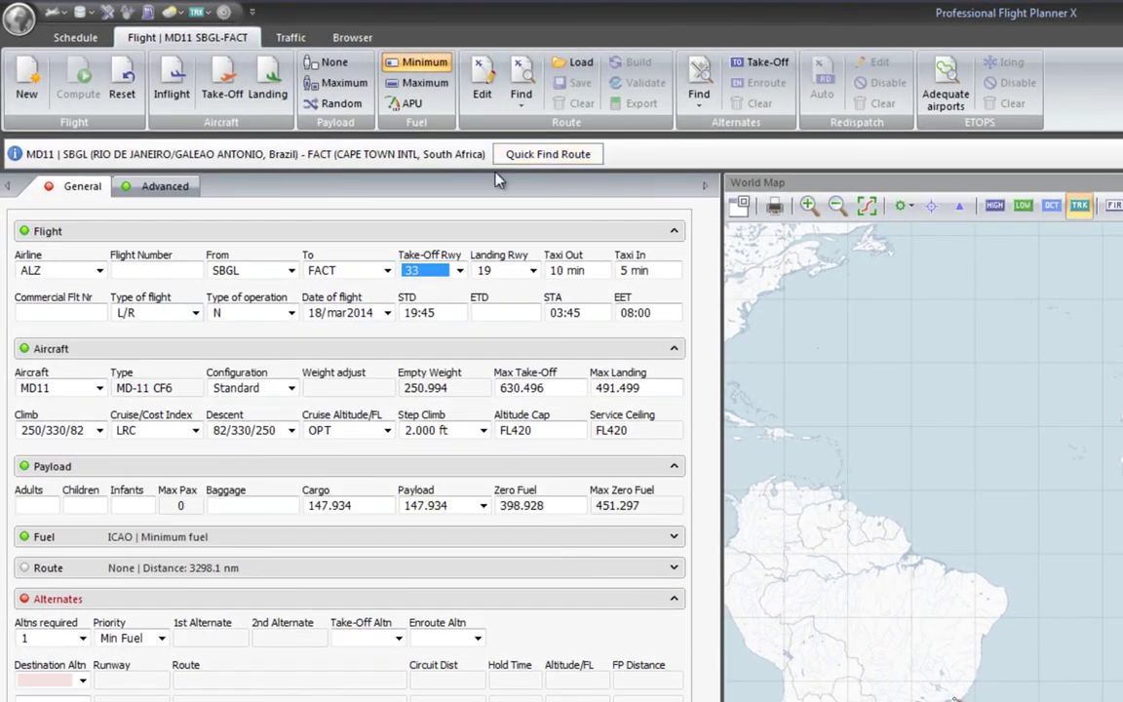
click(553, 155)
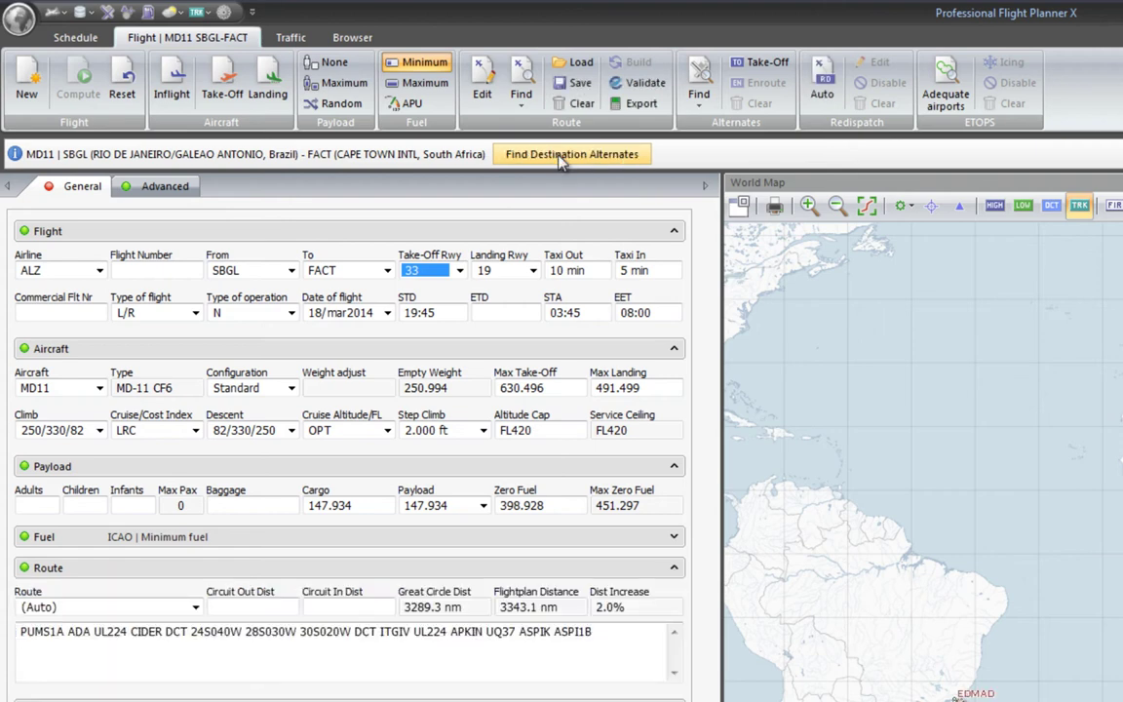
click(561, 159)
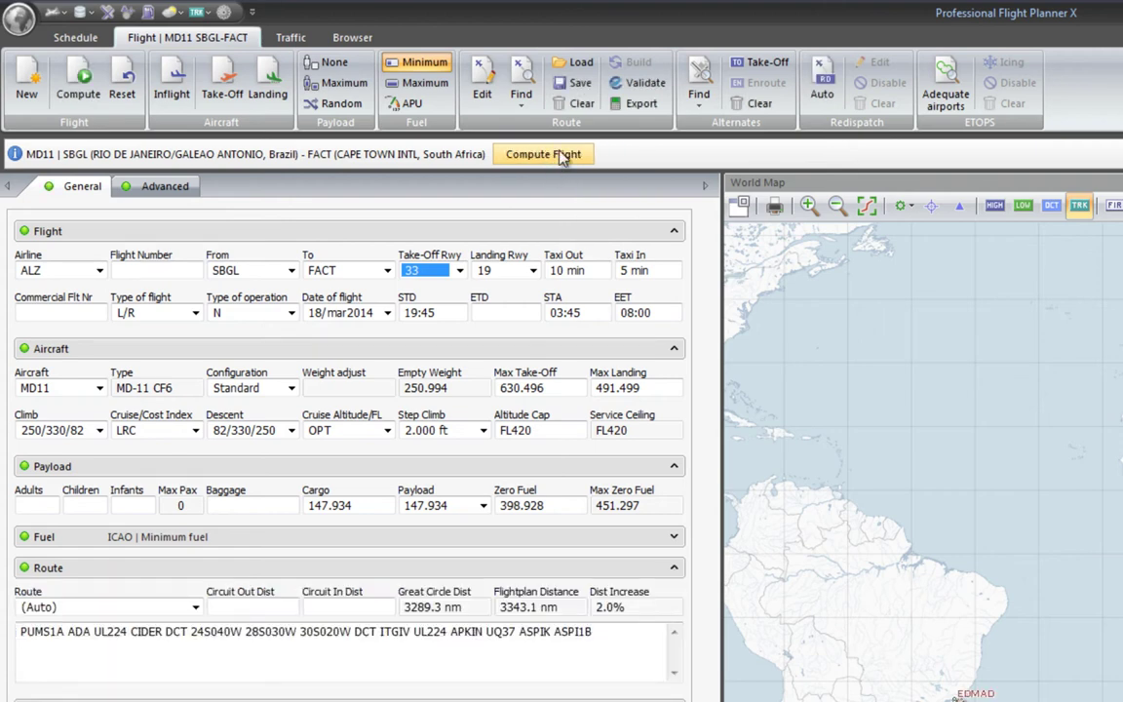
click(182, 188)
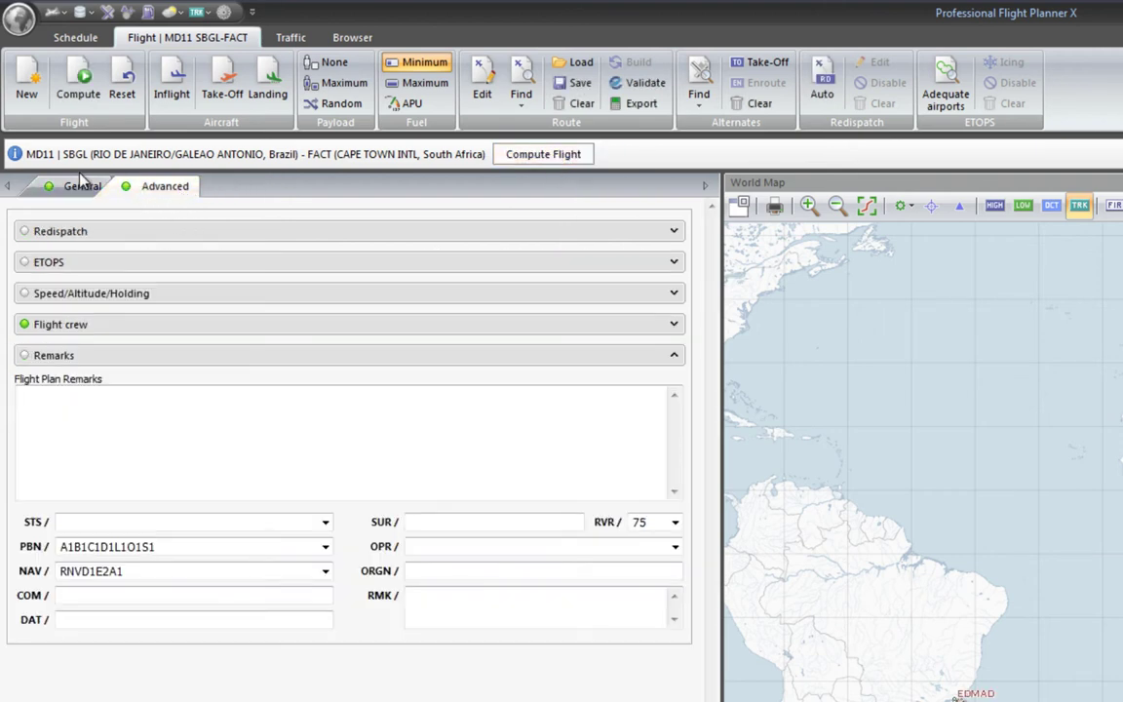
click(44, 190)
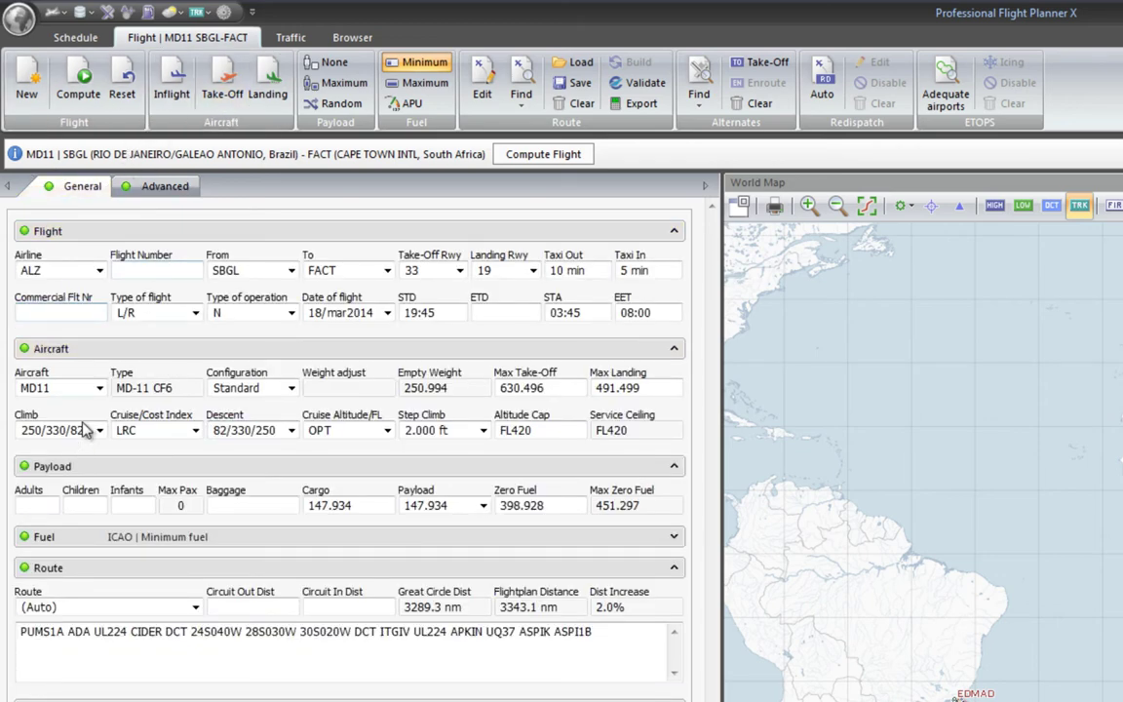
Create a new aircraft in the aircraft database from the PMDG Boeing 777-200 LR template.
click(57, 15)
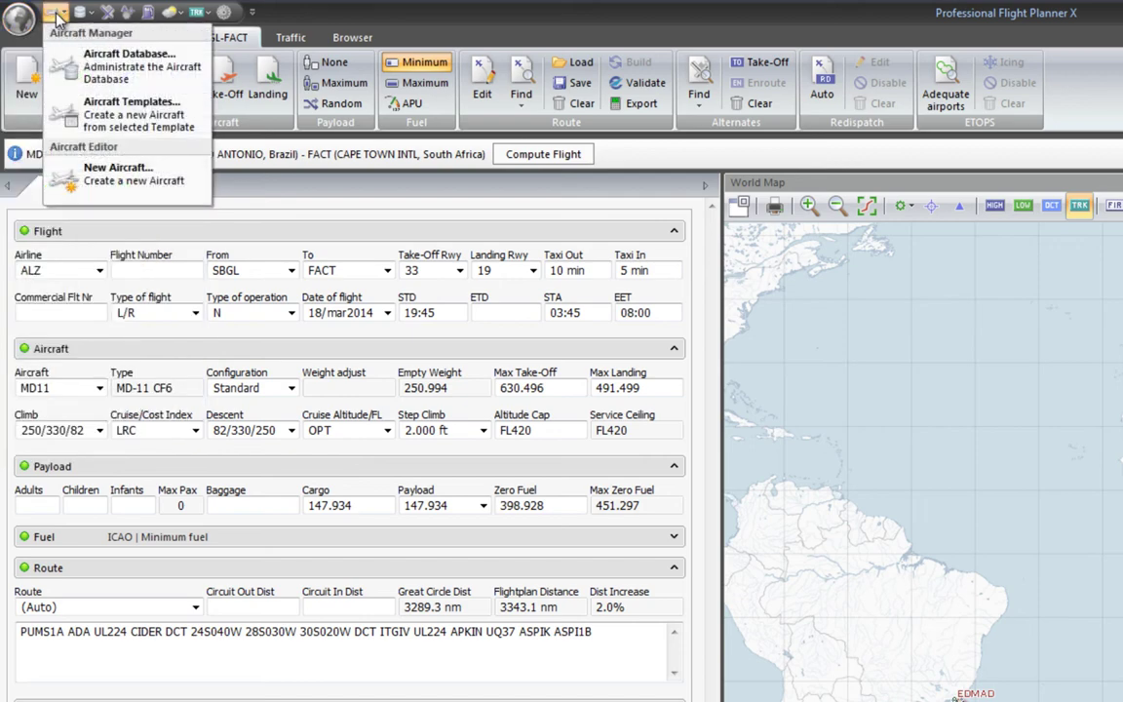
click(117, 61)
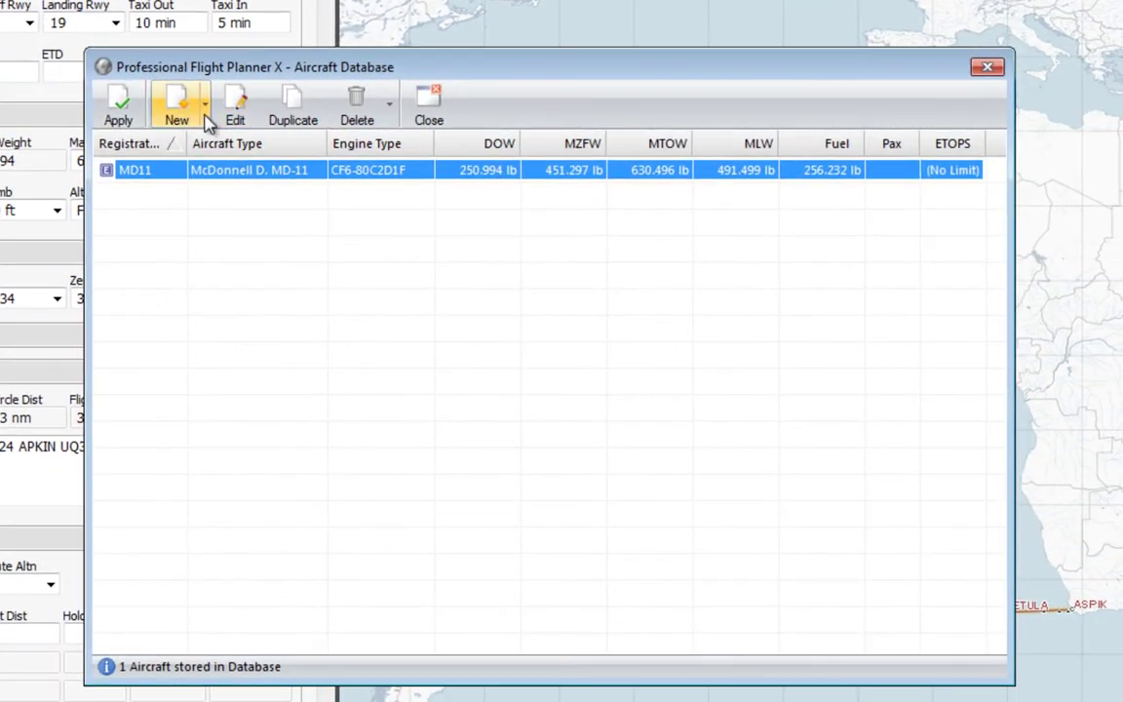
click(206, 119)
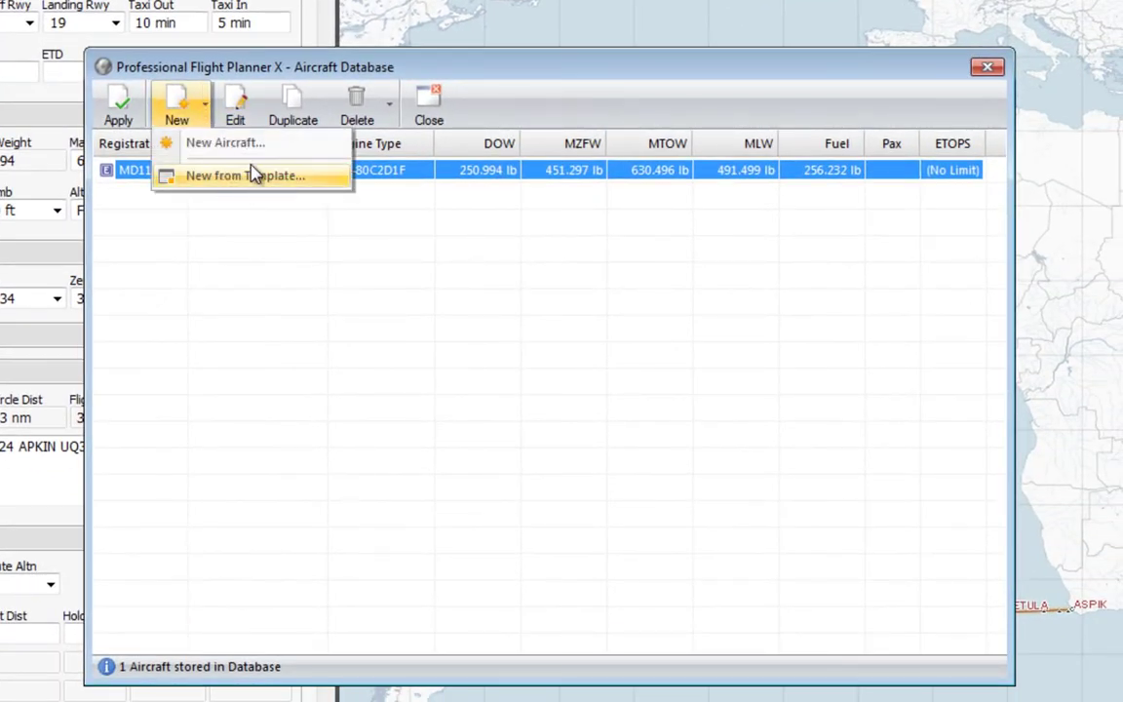
click(234, 177)
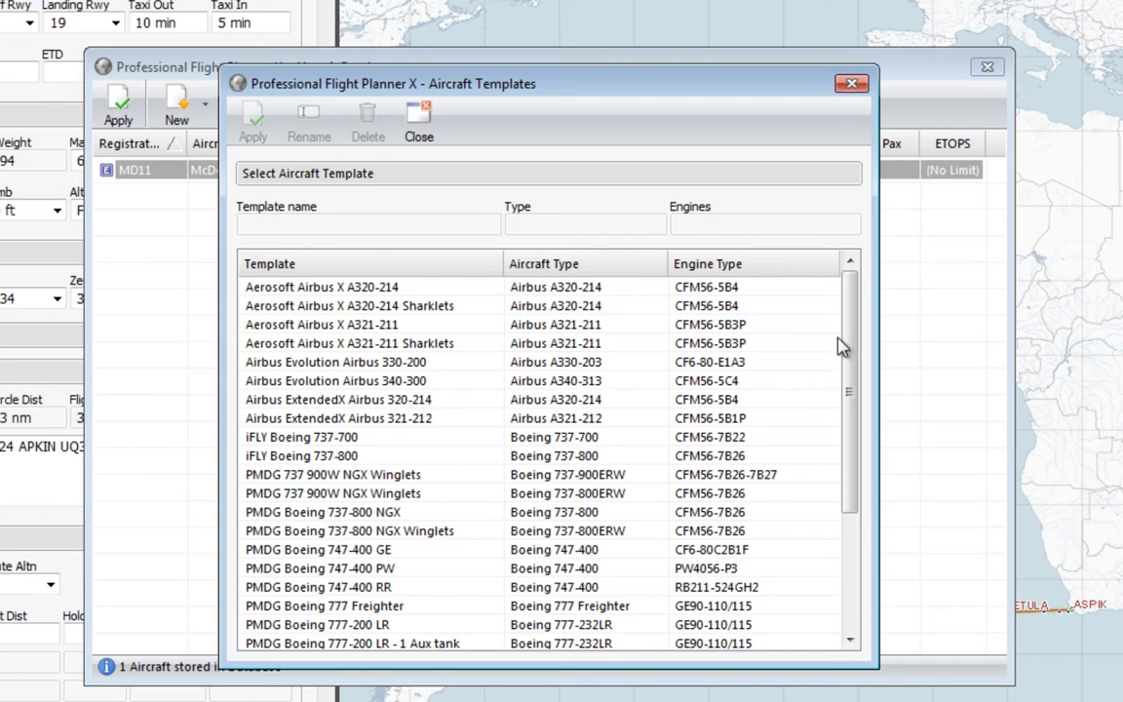
drag(852, 346, 861, 507)
scroll(863, 516, up, 3)
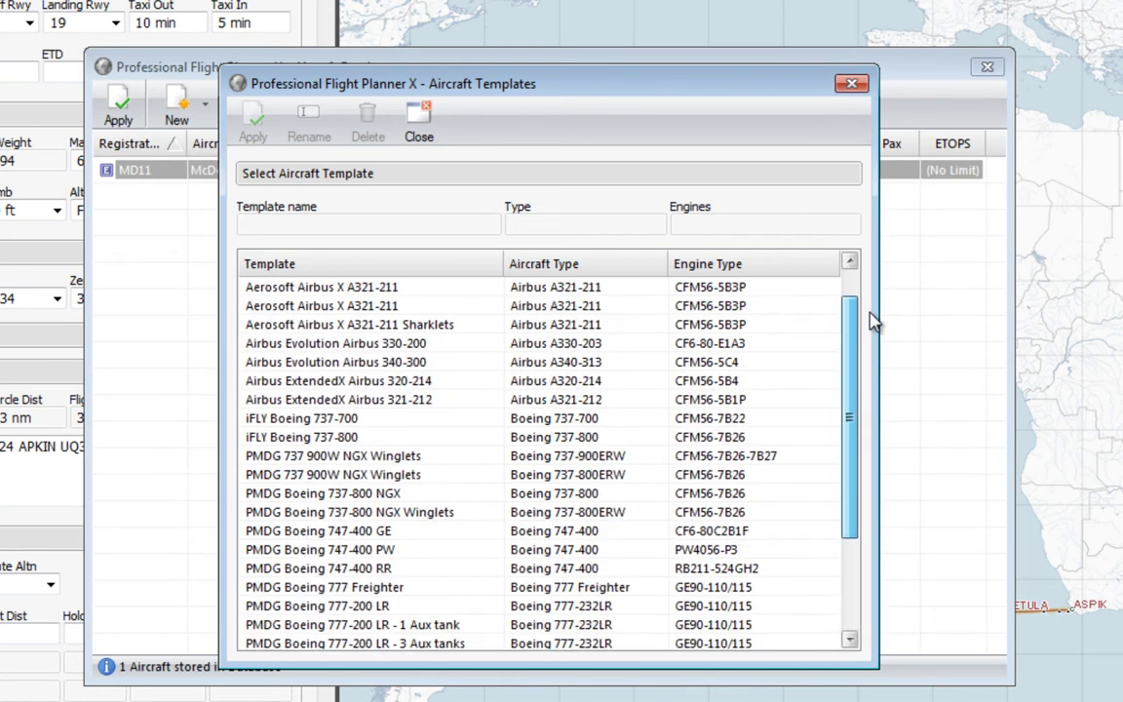
scroll(552, 401, down, 2)
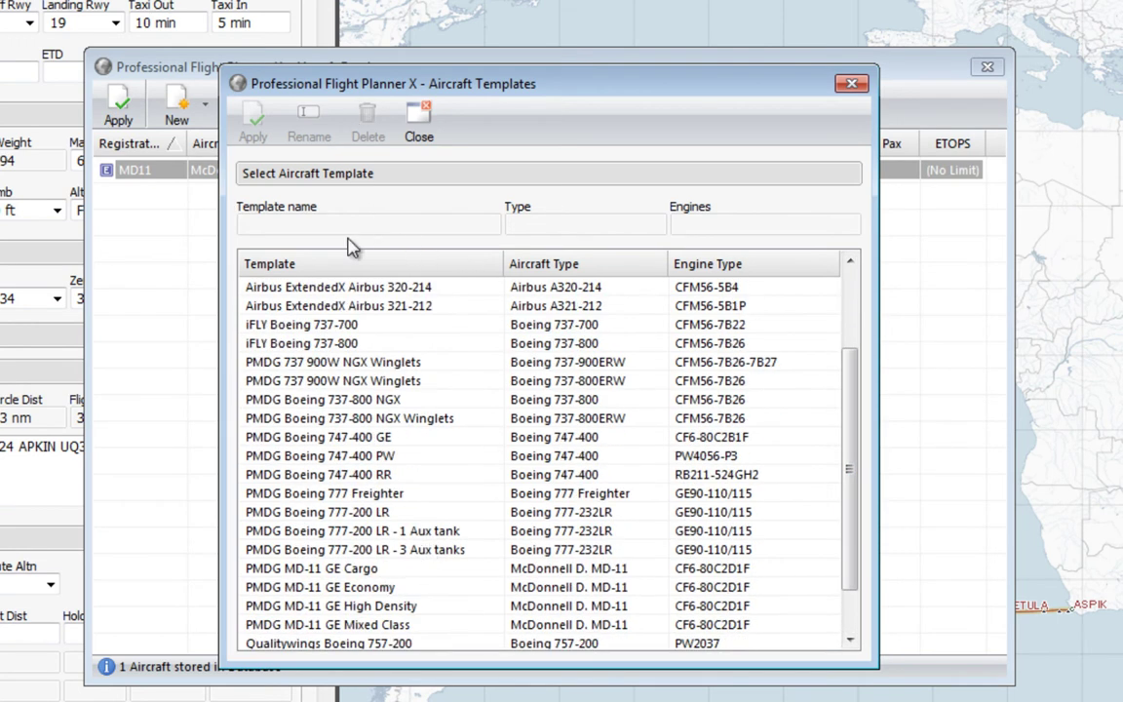
click(292, 513)
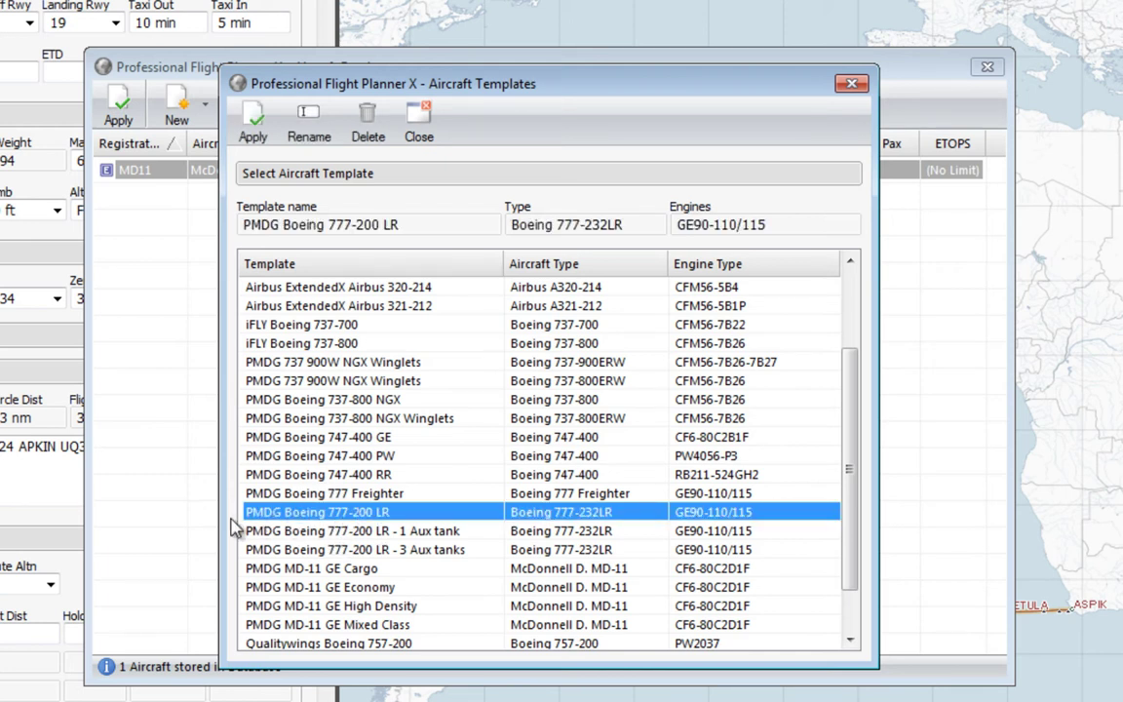
click(252, 118)
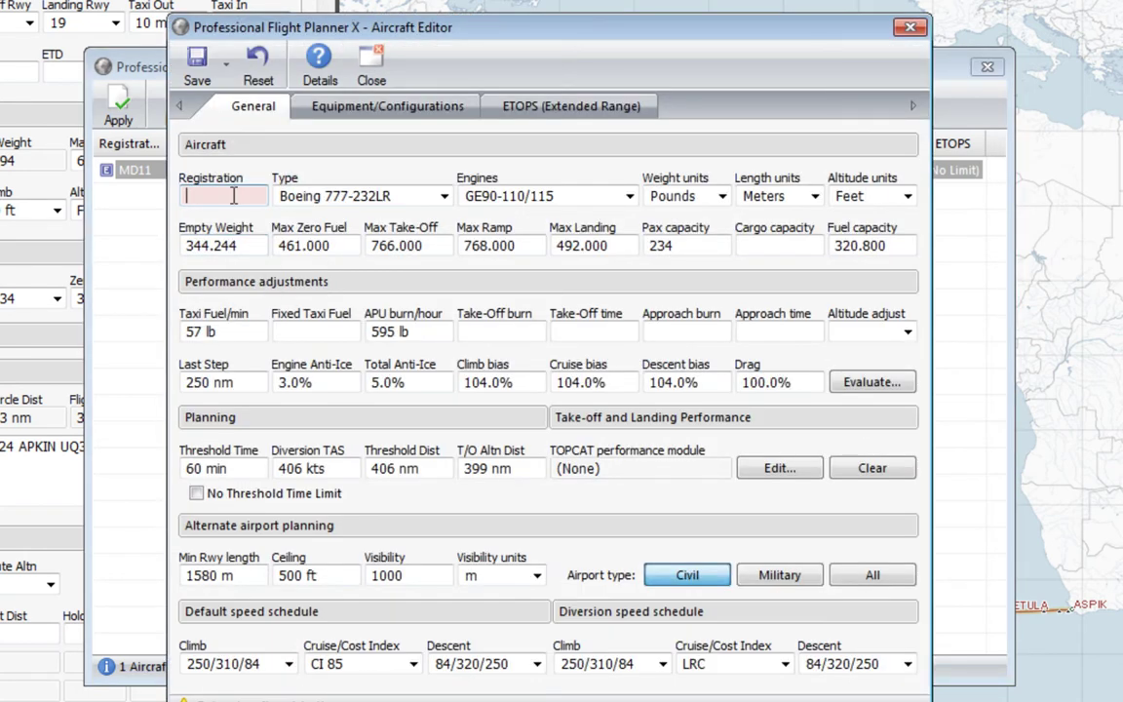
Enter B72L as the new aircraft's registration and save the aircraft.
text(B)
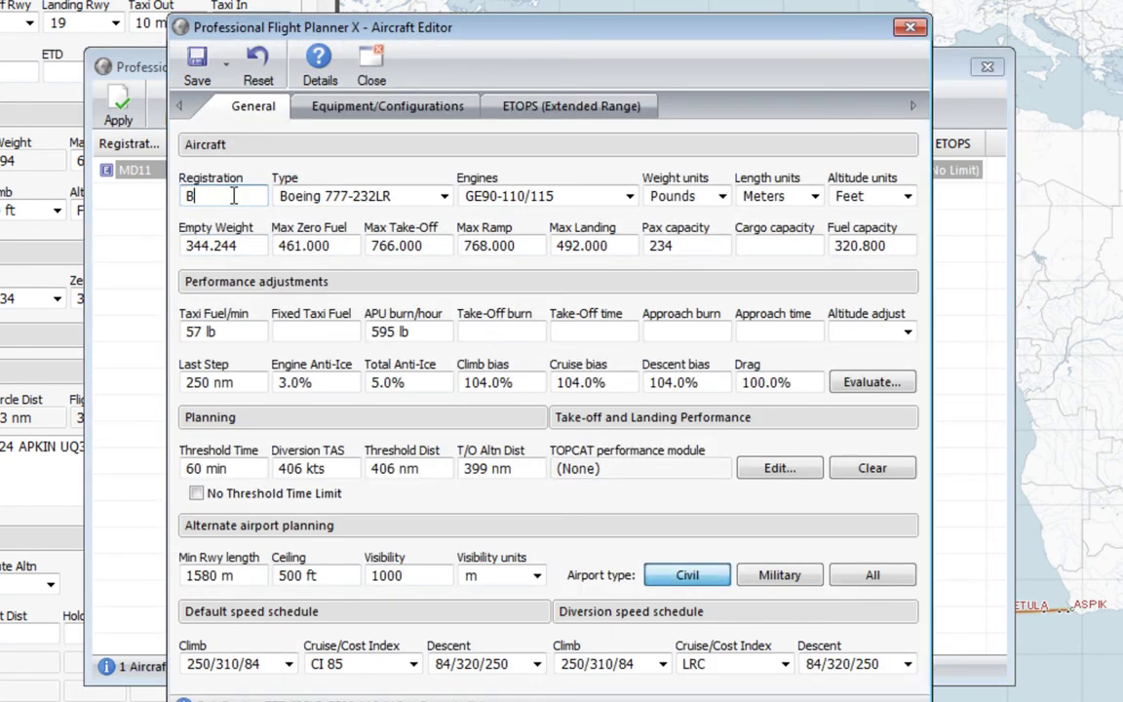
key(BackSpace)
key(BackSpace)
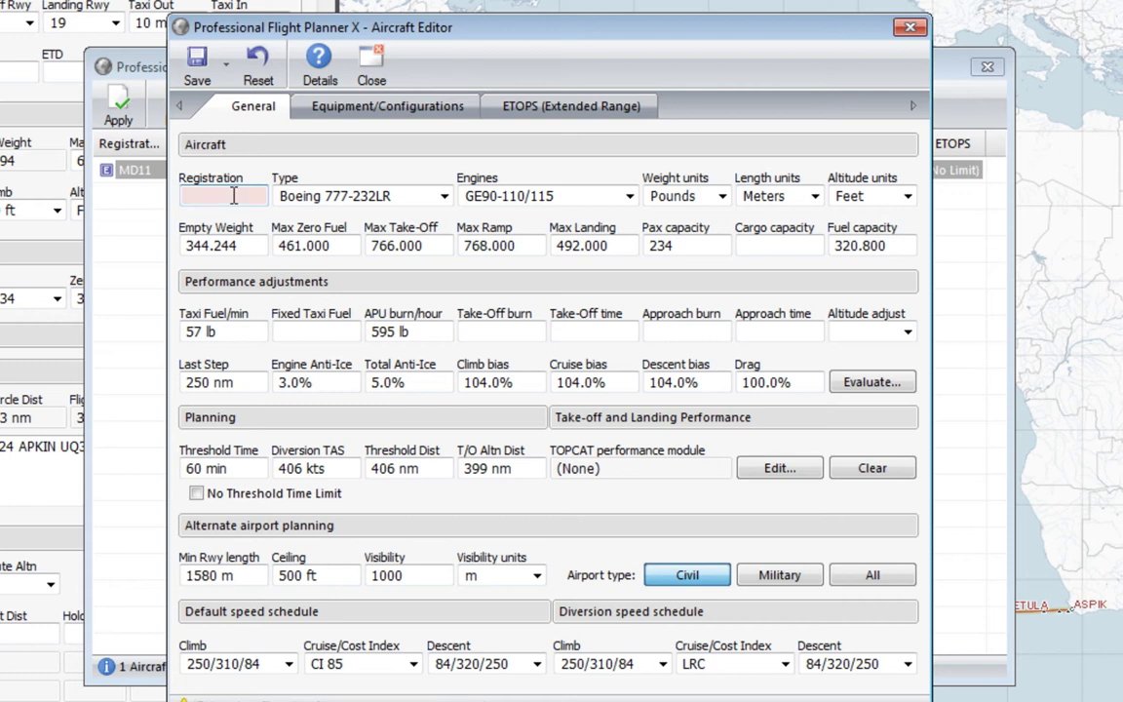
text(B)
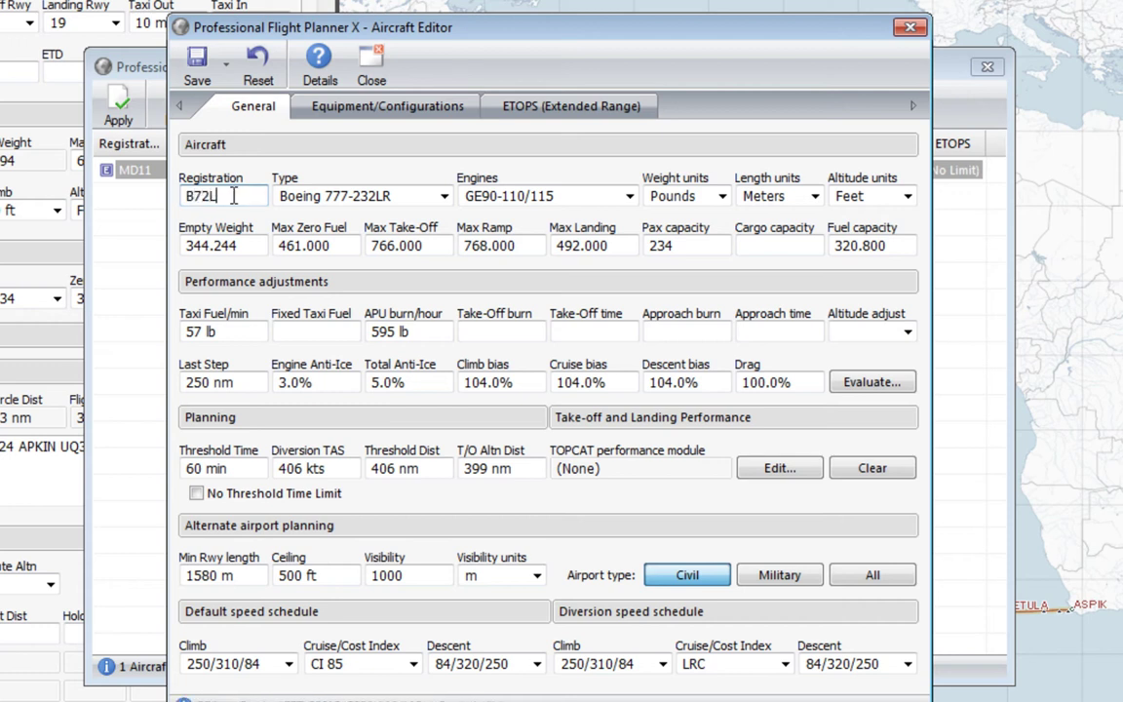
text(72L)
drag(234, 198, 151, 178)
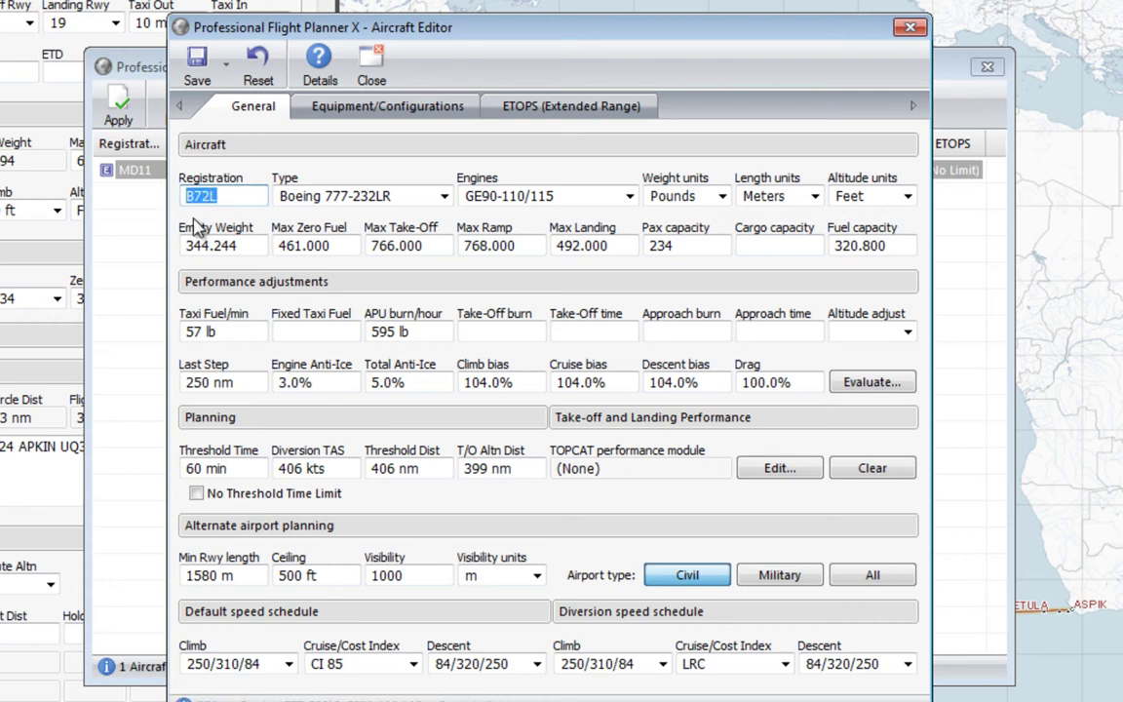
click(197, 66)
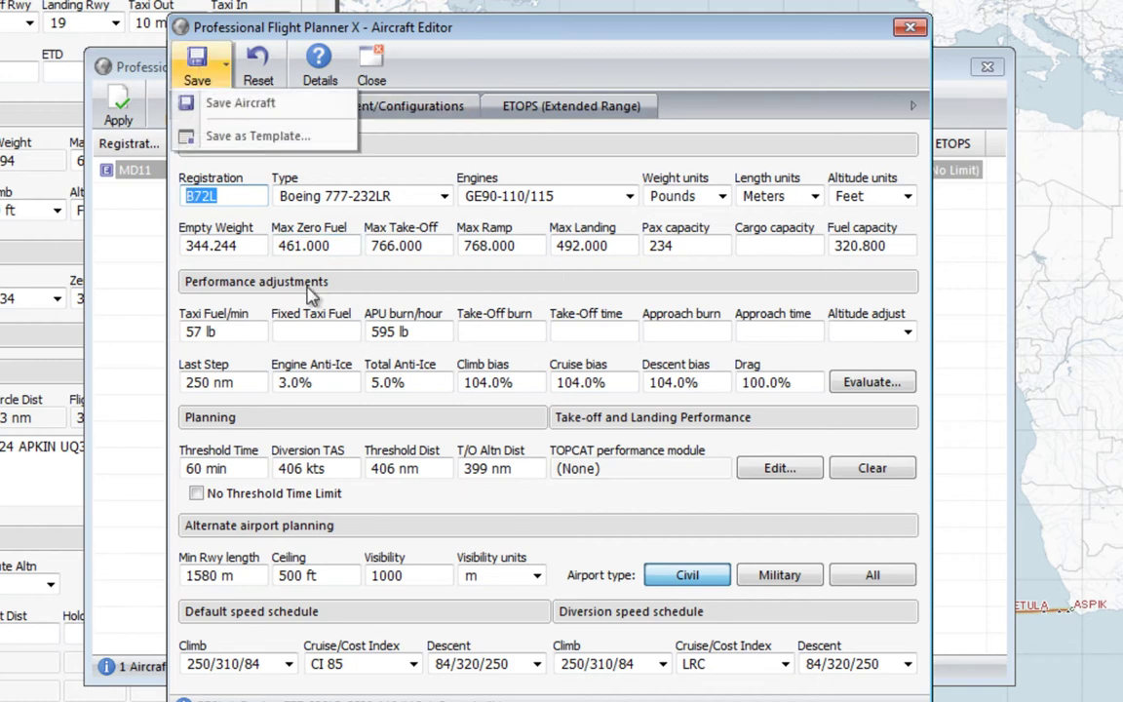
click(185, 103)
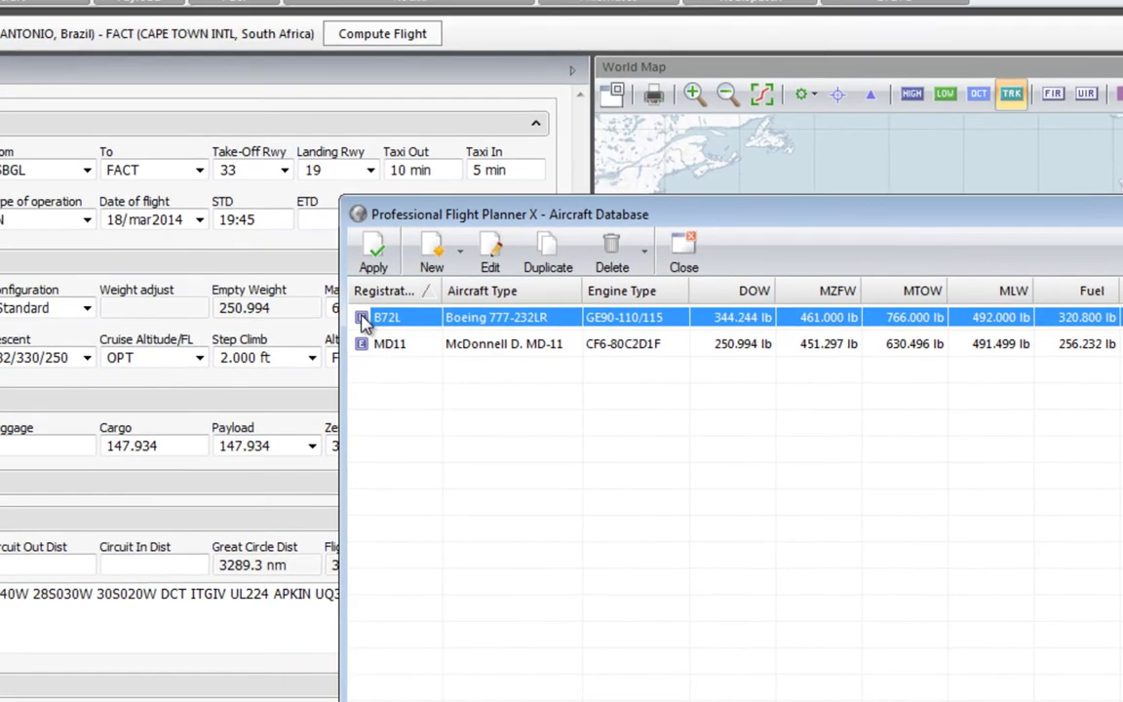
Assign aircraft B72L to the SBGL-FACT flight and generate a random payload for it.
double_click(115, 170)
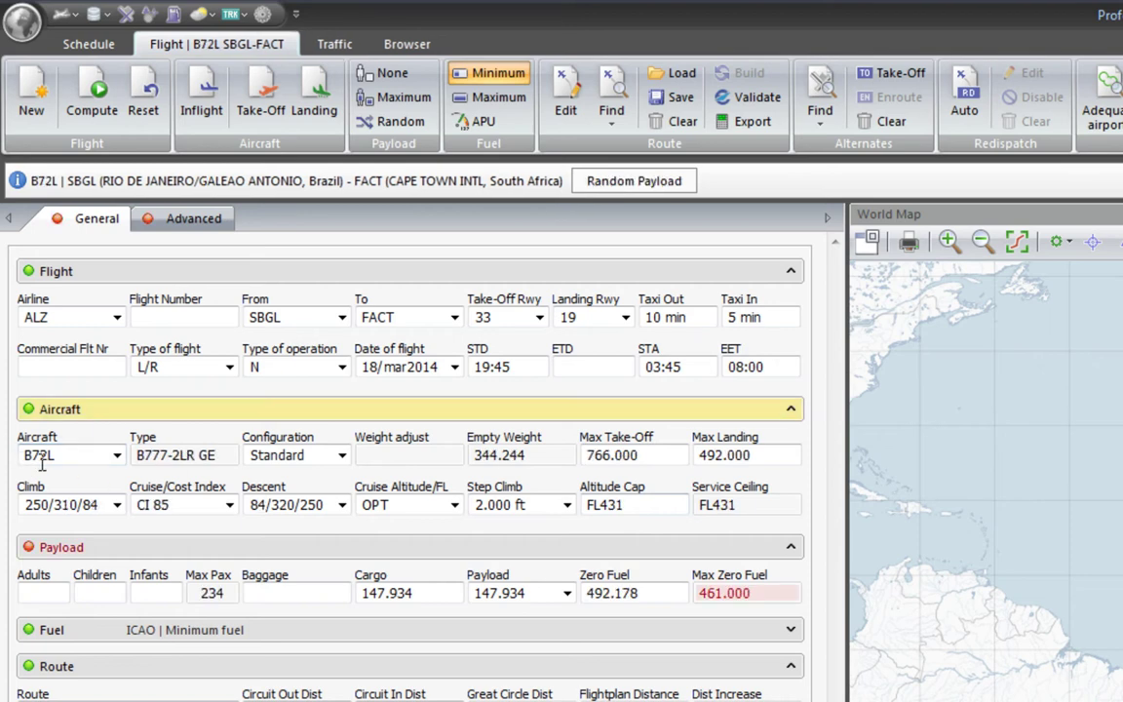
click(636, 182)
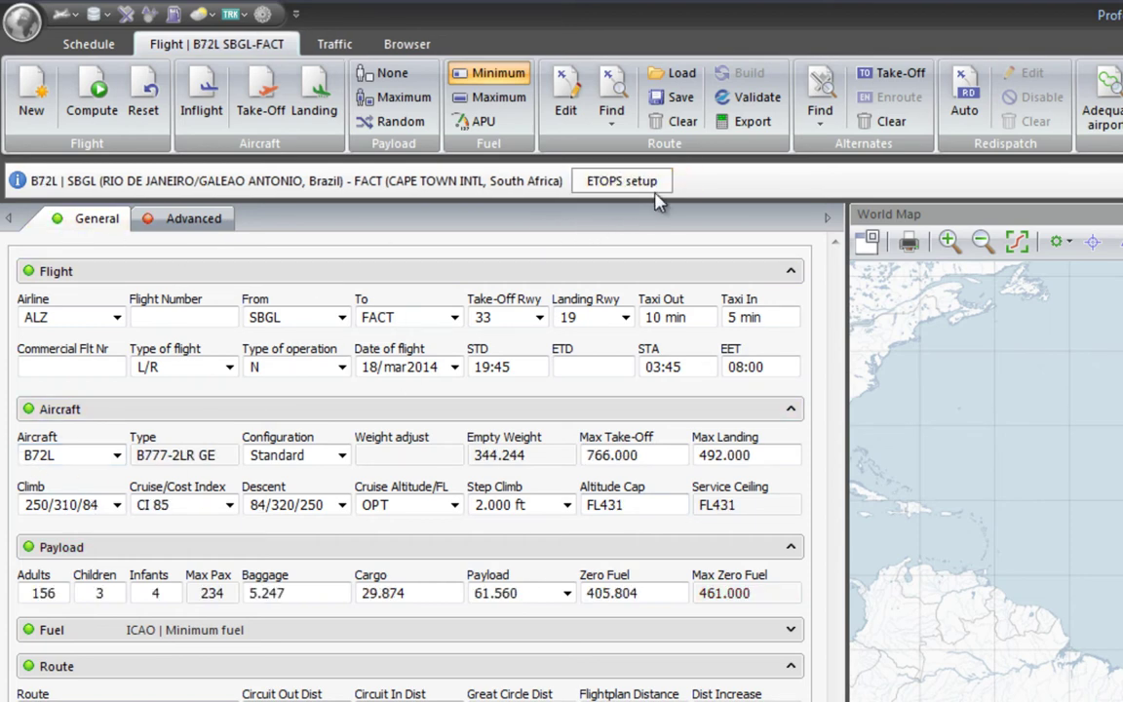
Set the flight's ETOPS scenario to ETOPS 207 with SBGL and FACT as the ETP airports.
click(187, 223)
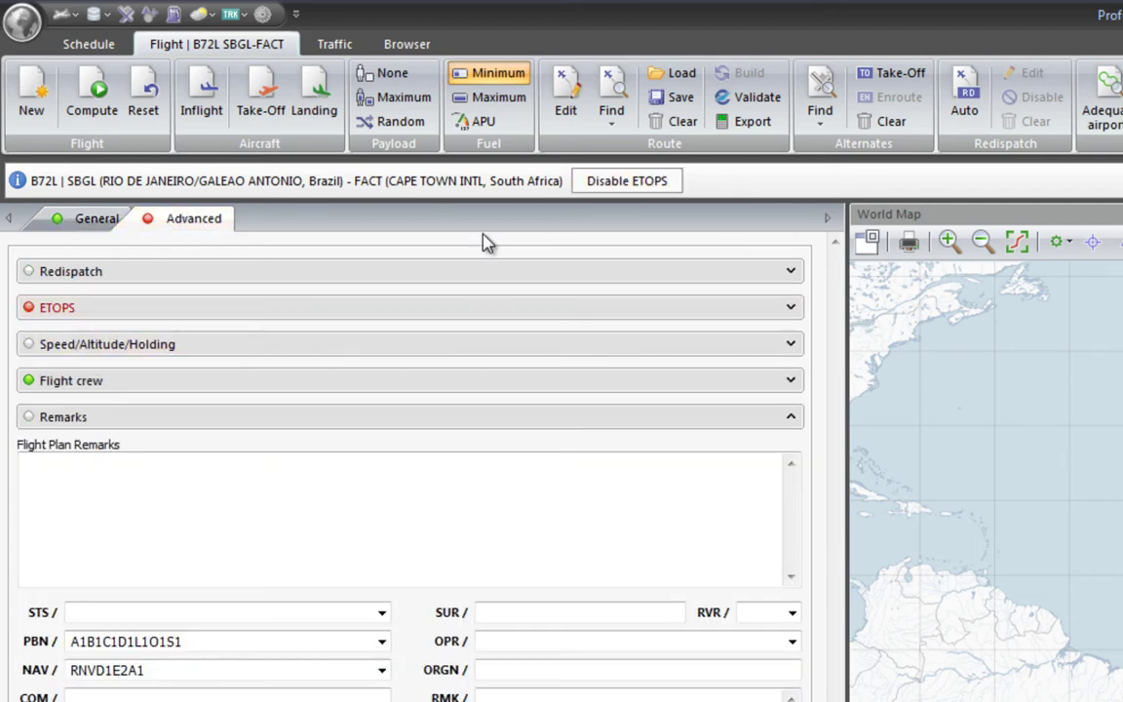
click(282, 310)
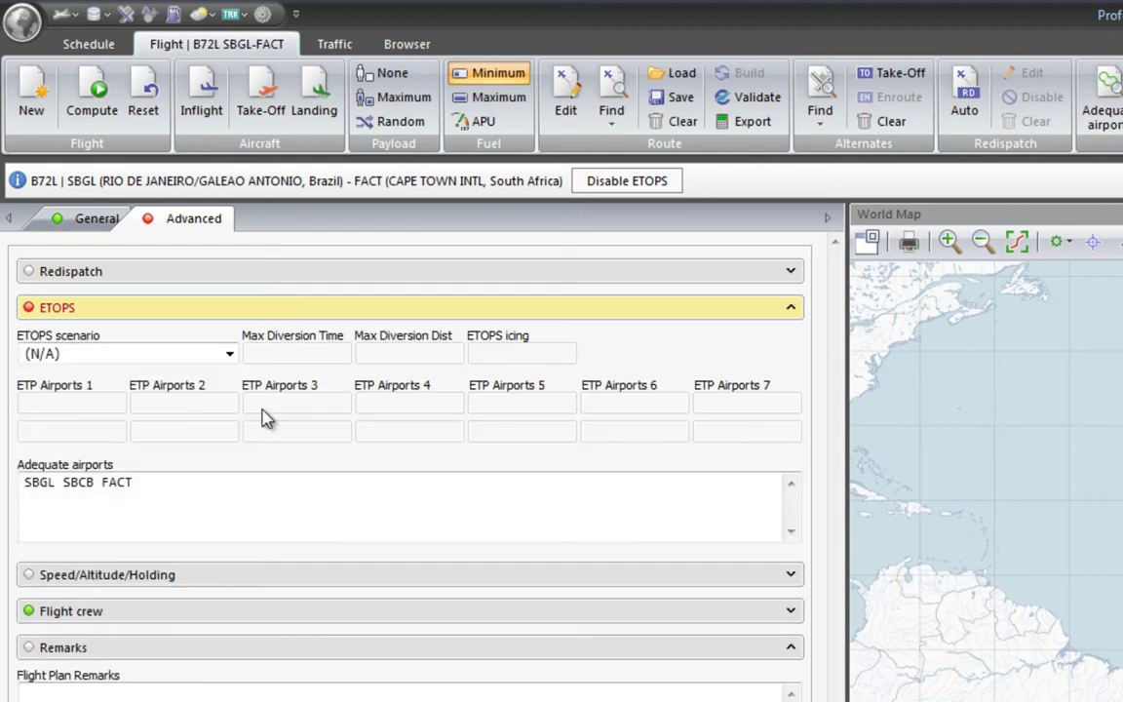
click(230, 355)
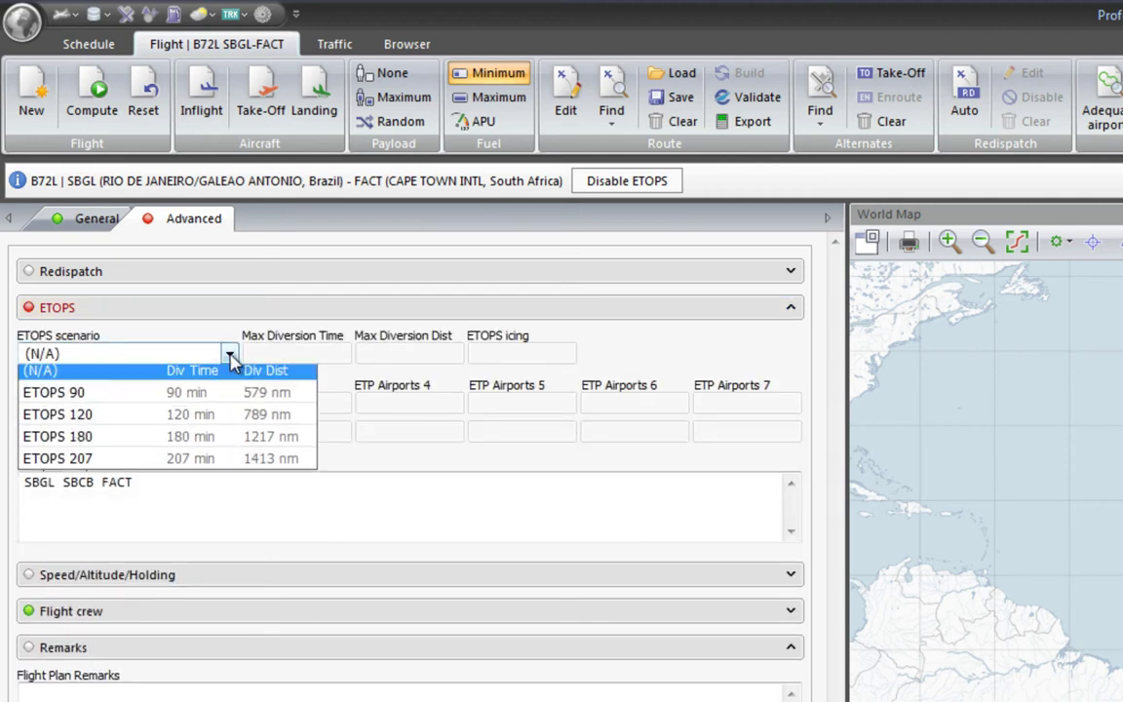
click(95, 466)
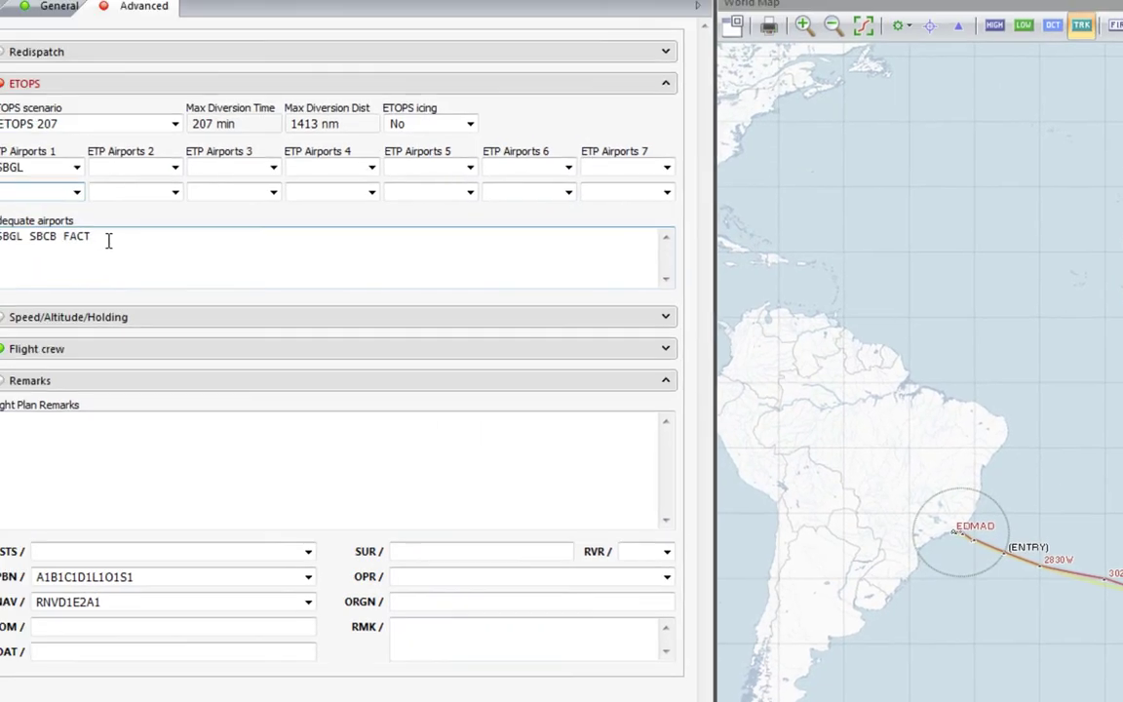
drag(116, 245, 93, 248)
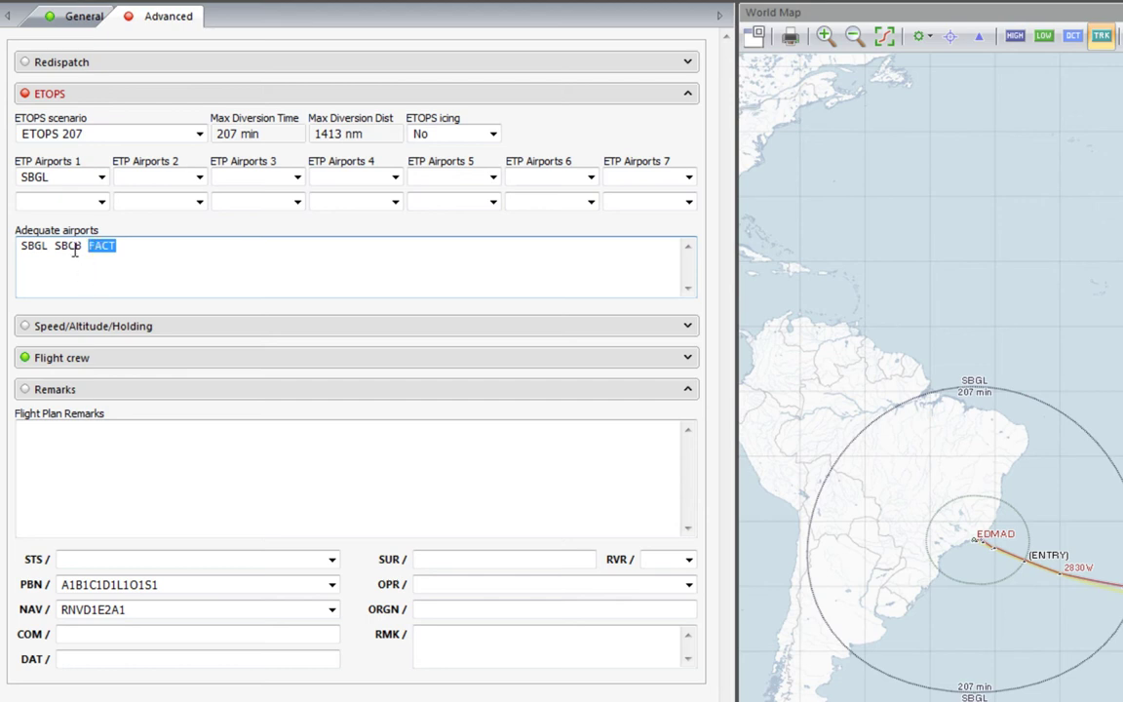
click(74, 250)
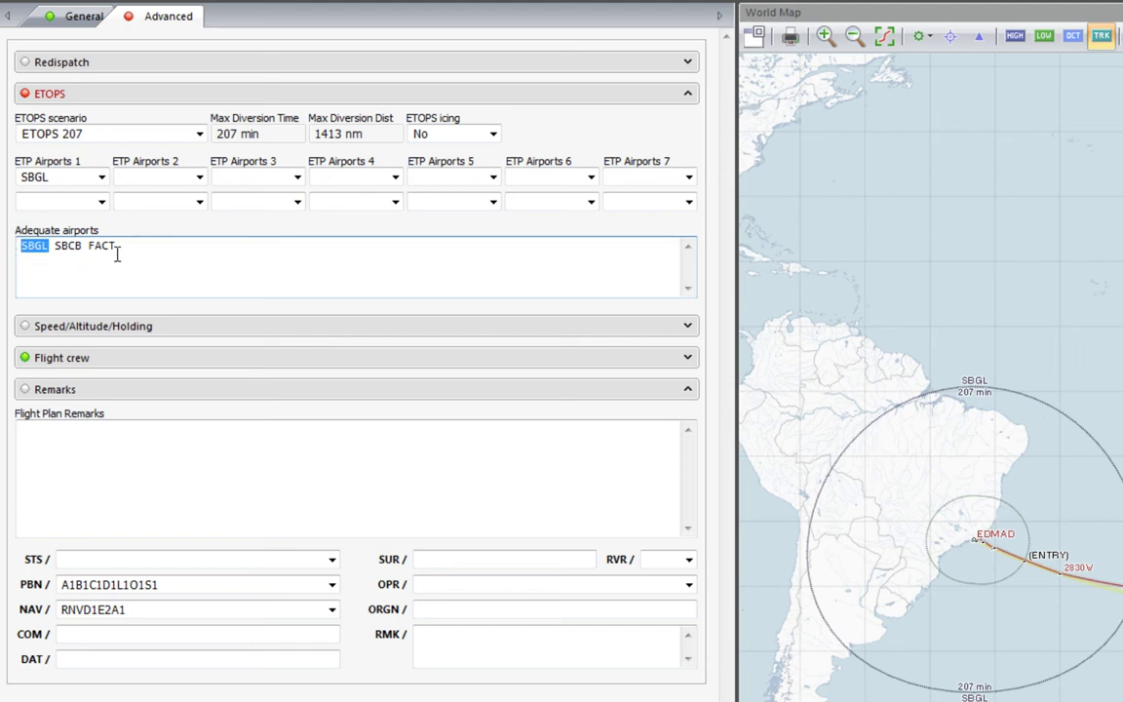
drag(119, 245, 102, 249)
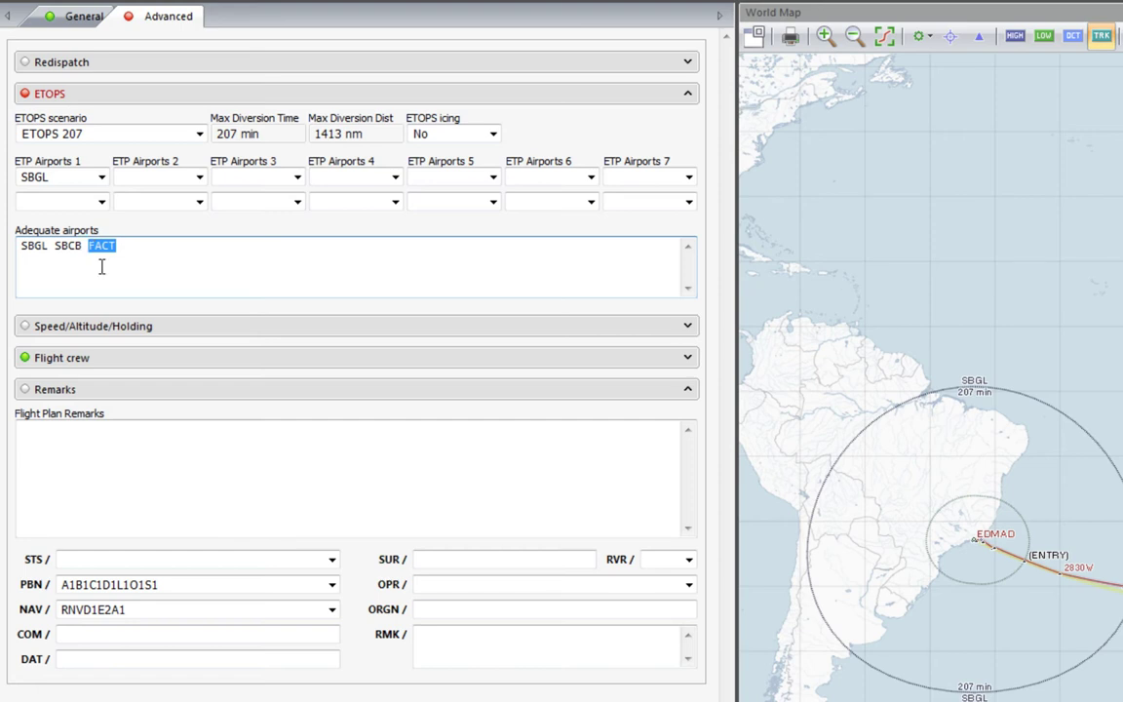
click(156, 176)
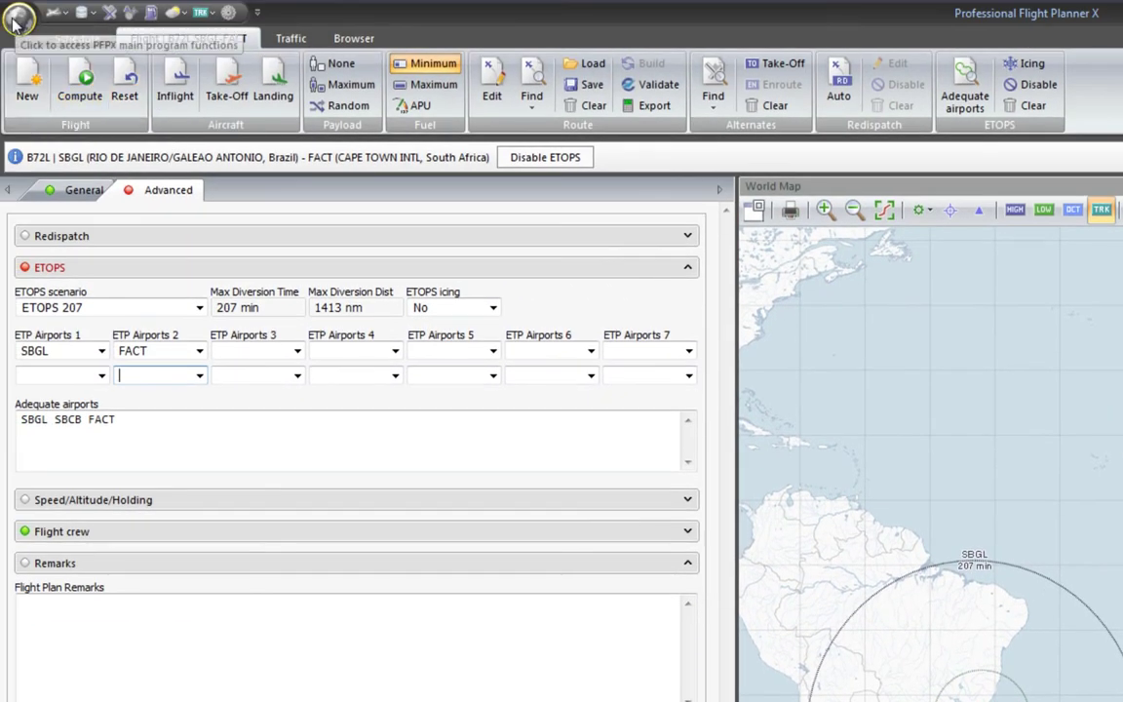
Open aircraft B72L from the aircraft database for editing and show its ETOPS scenarios.
click(17, 18)
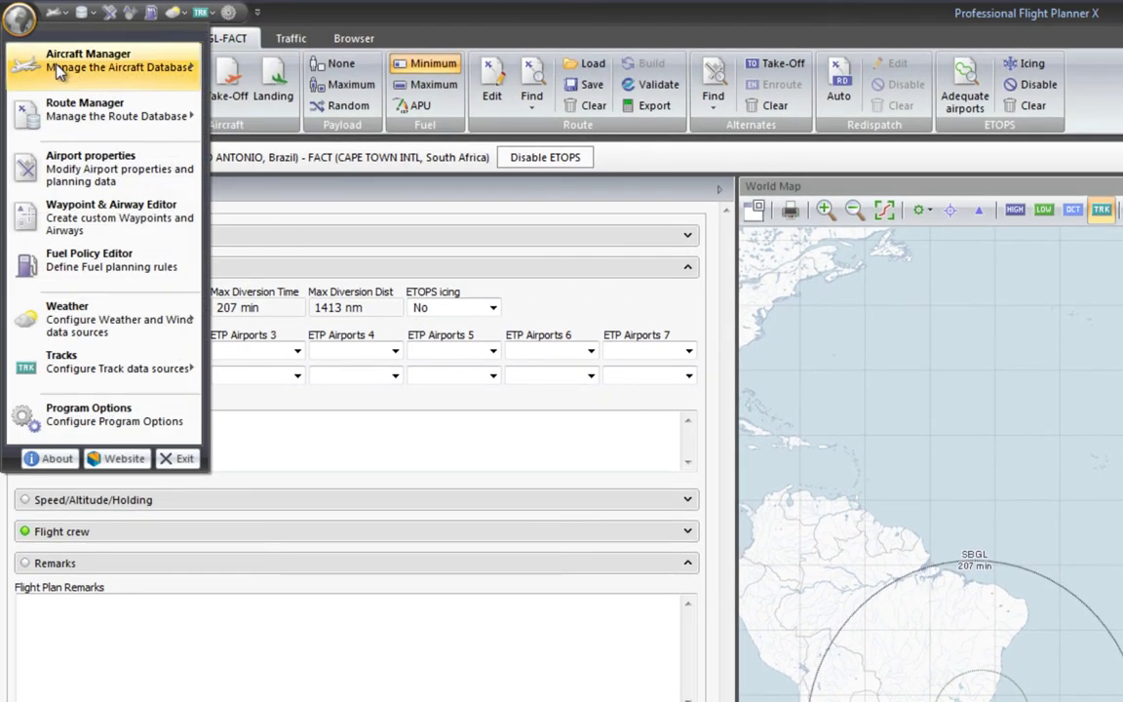
mouse_move(51, 63)
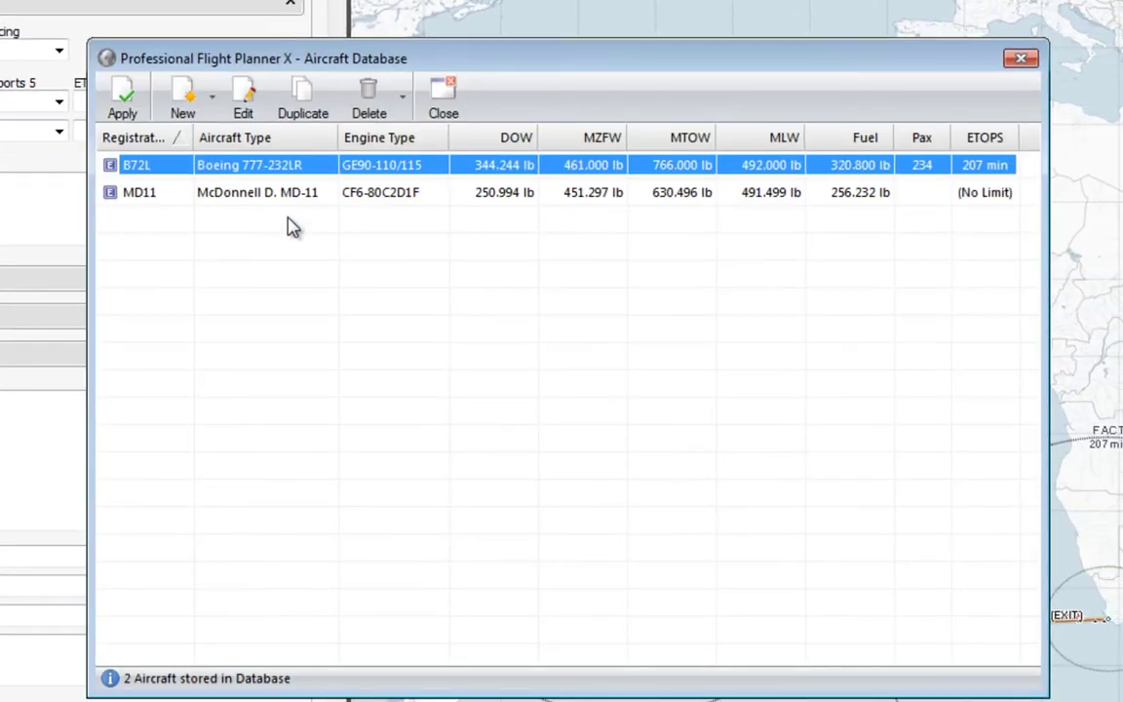
click(243, 100)
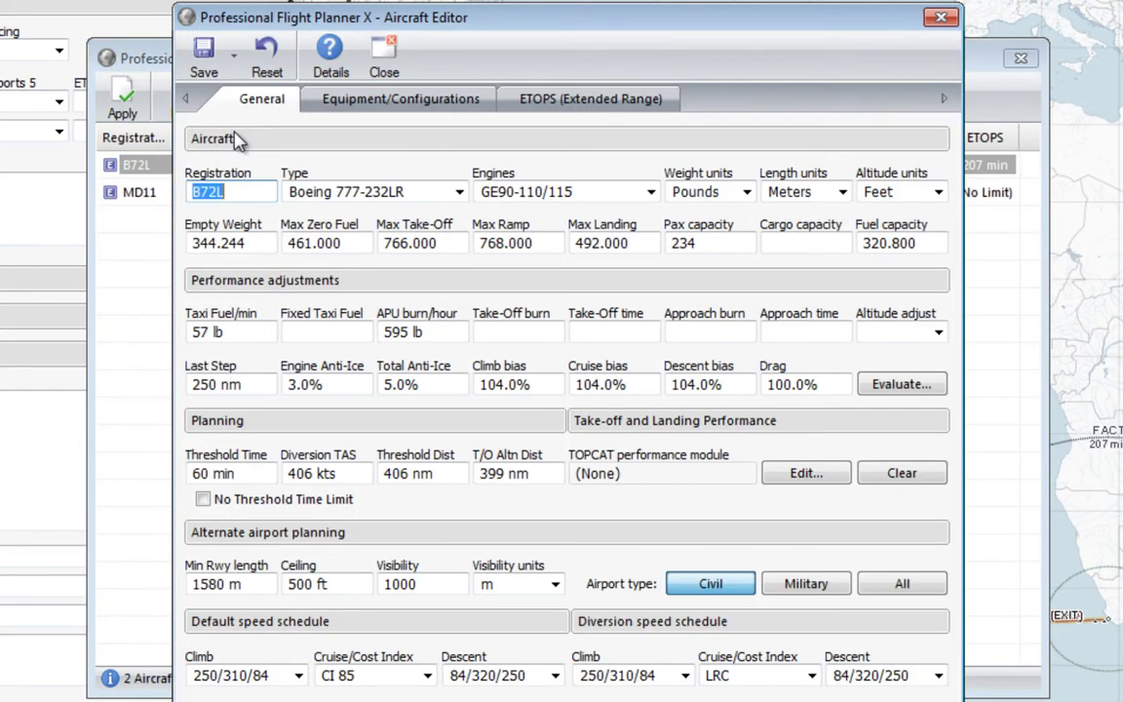
click(522, 104)
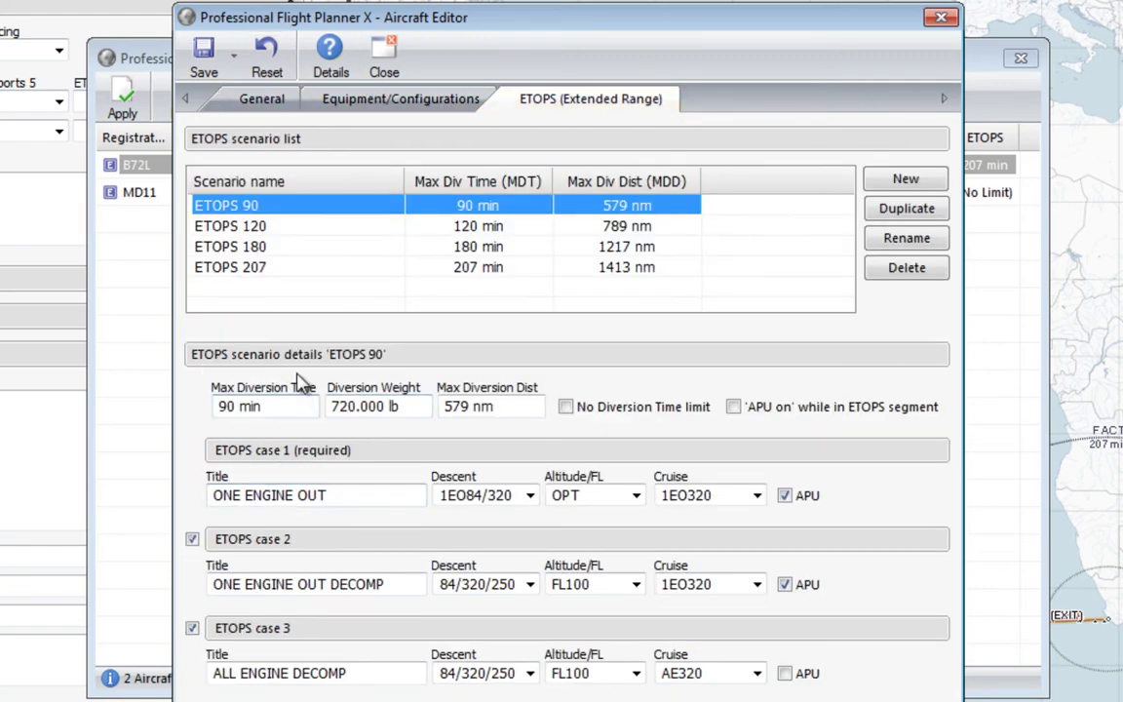
click(249, 291)
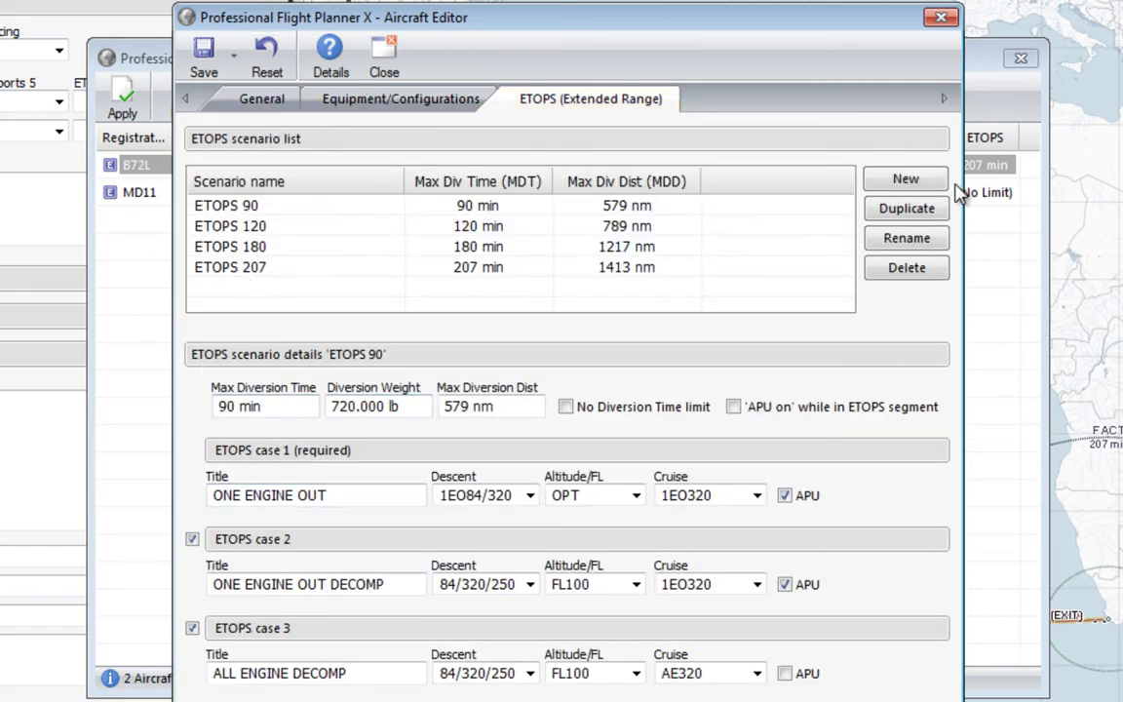
click(867, 177)
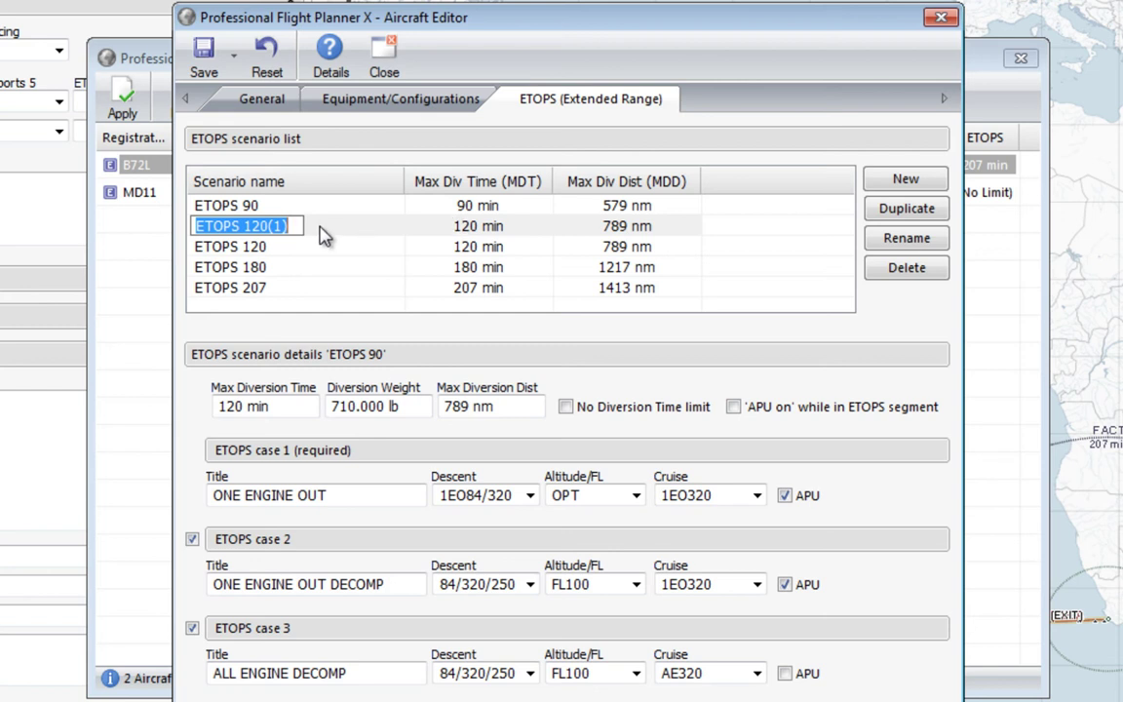
key(End)
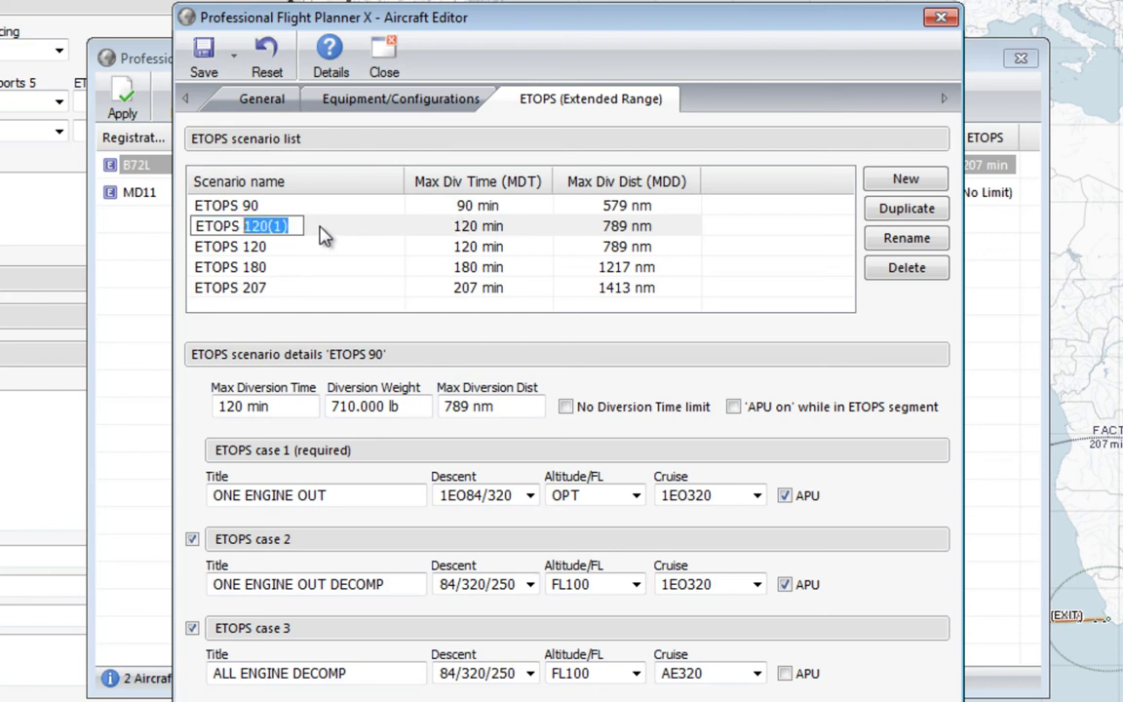
text(320)
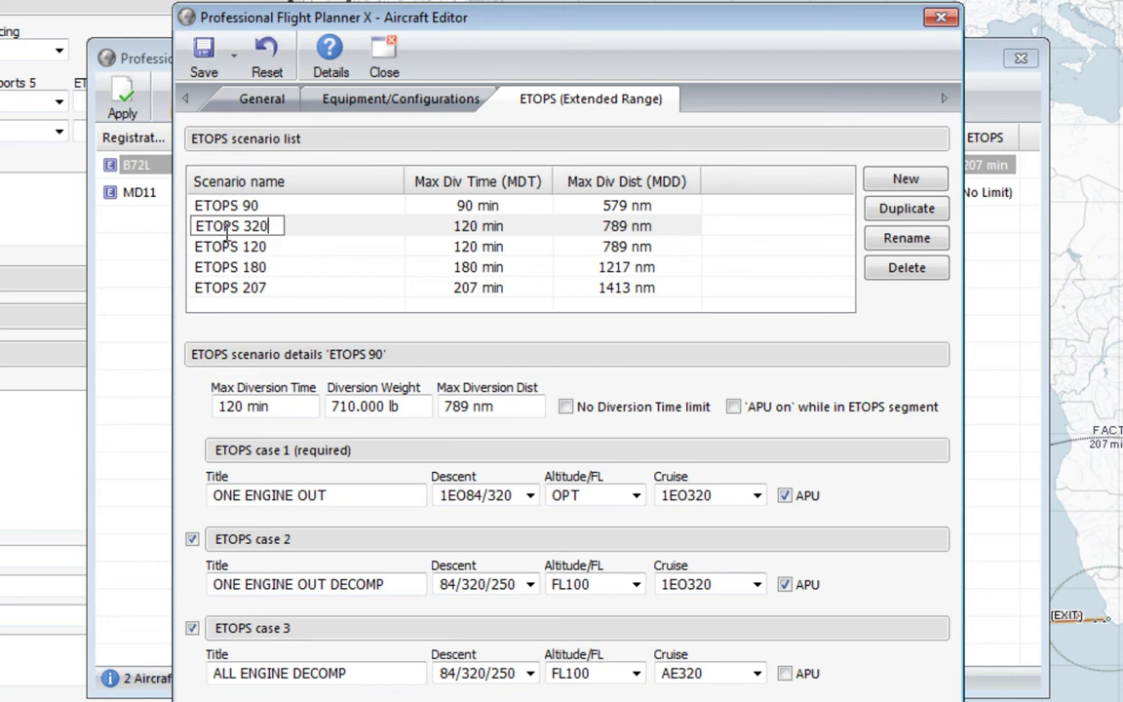
click(482, 233)
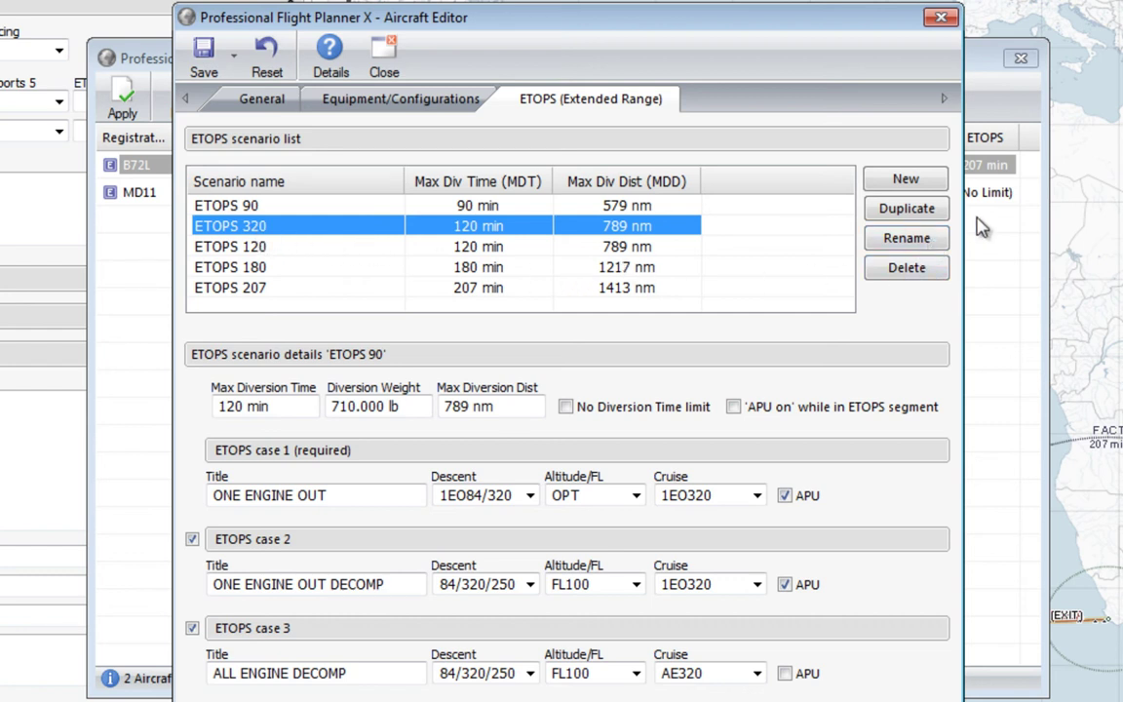
click(904, 276)
Add a new scenario named ETOPS 320 to aircraft B72L's ETOPS scenario list.
click(931, 182)
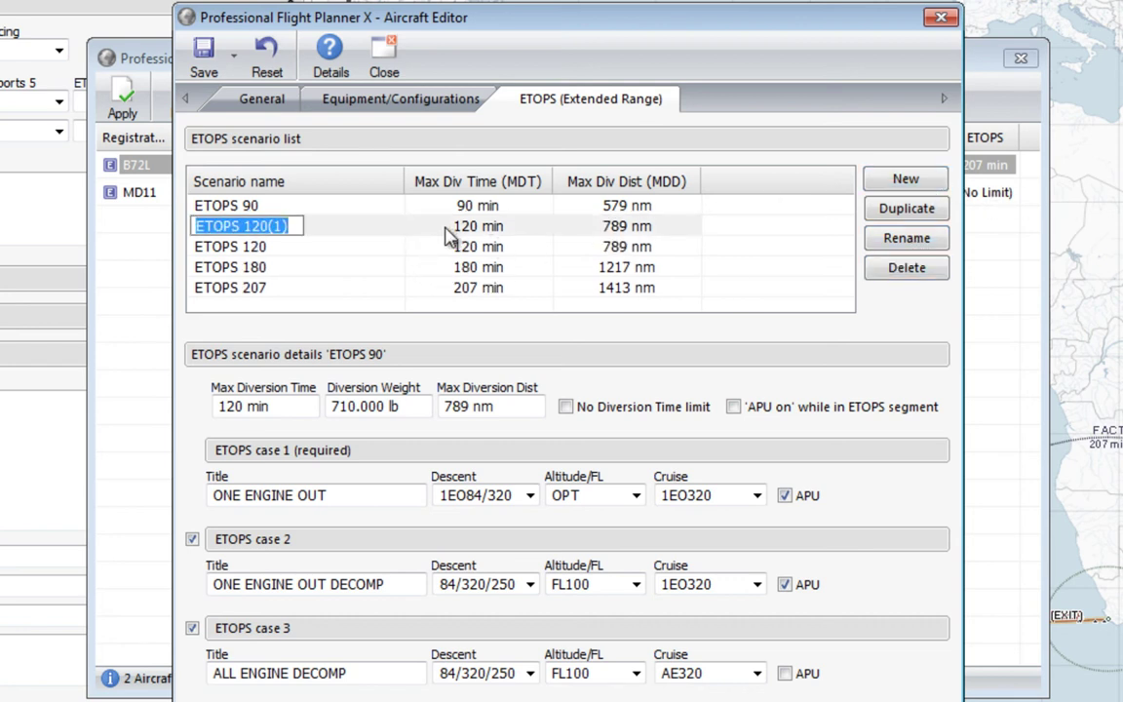
drag(243, 226, 291, 227)
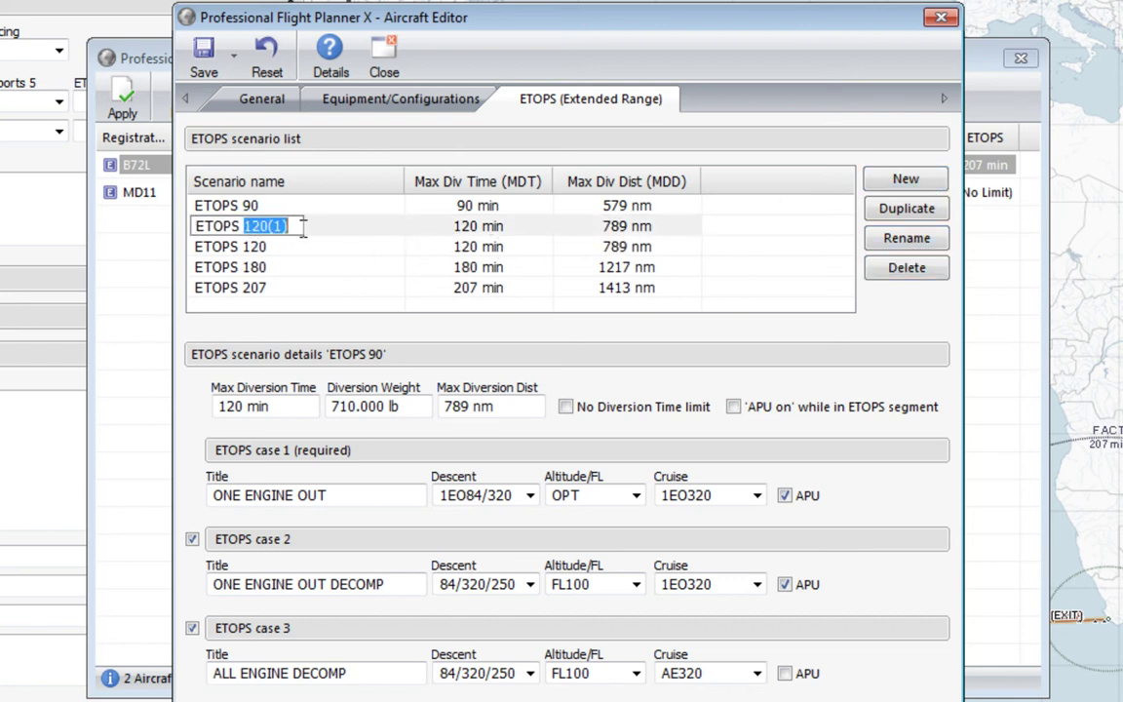
text(320)
key(Return)
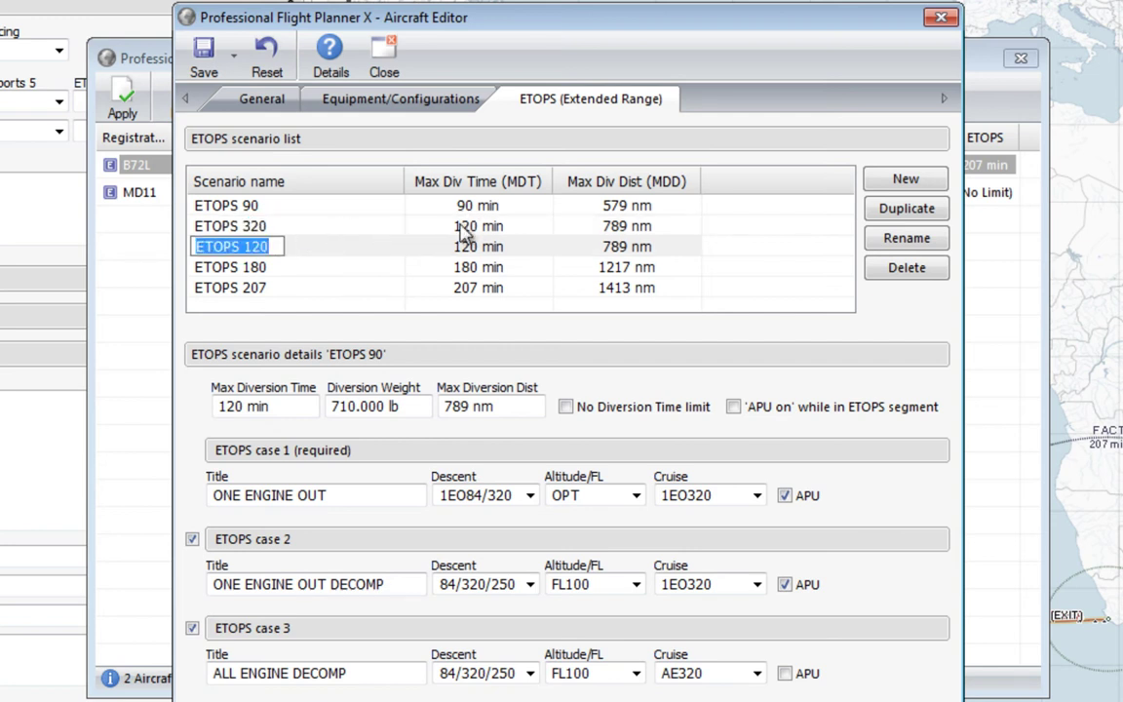
click(465, 226)
Set the ETOPS 320 scenario's maximum diversion time to 320 min and save the aircraft.
click(237, 407)
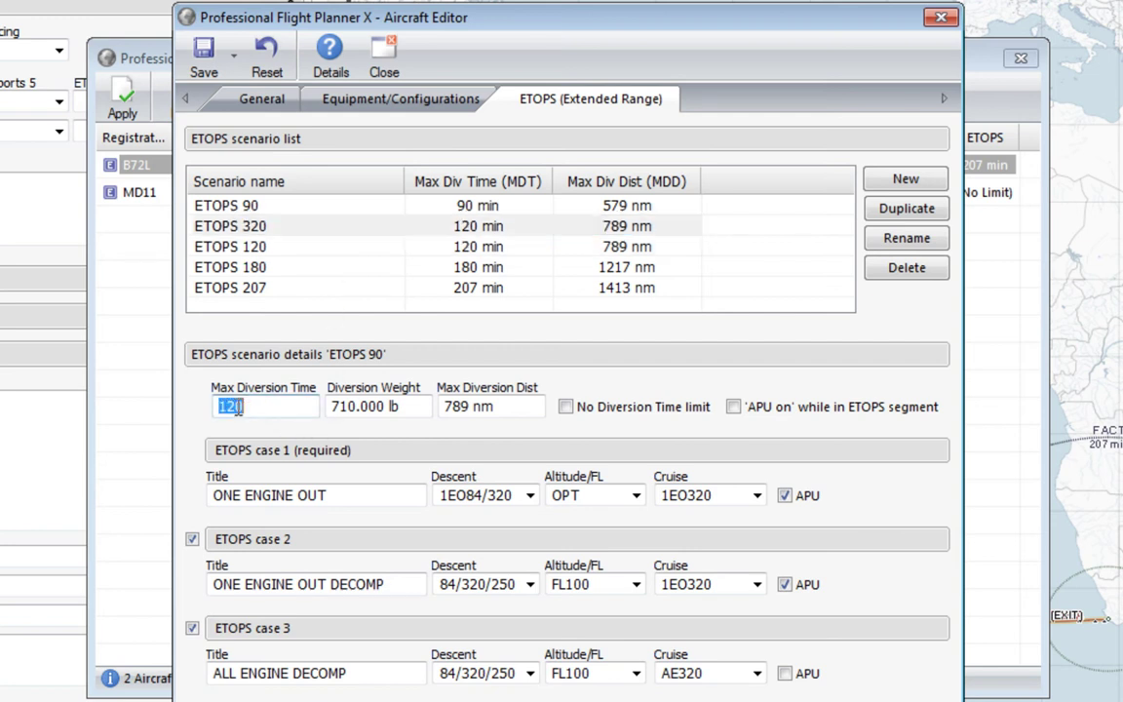
text(320)
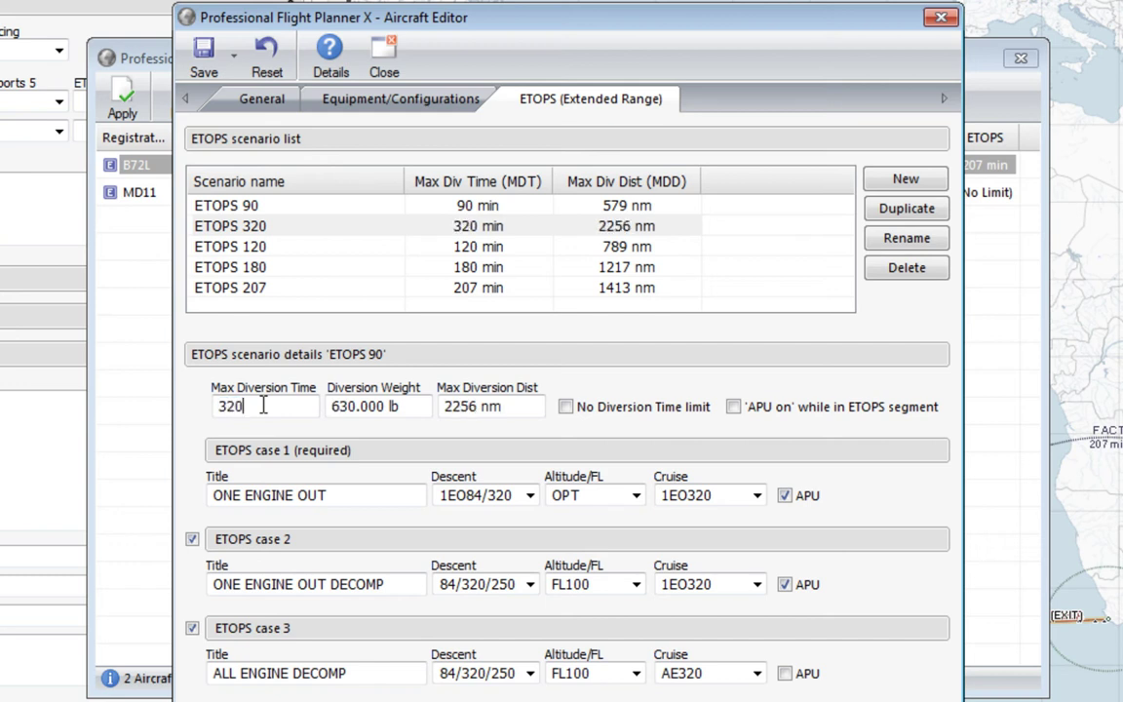
key(Tab)
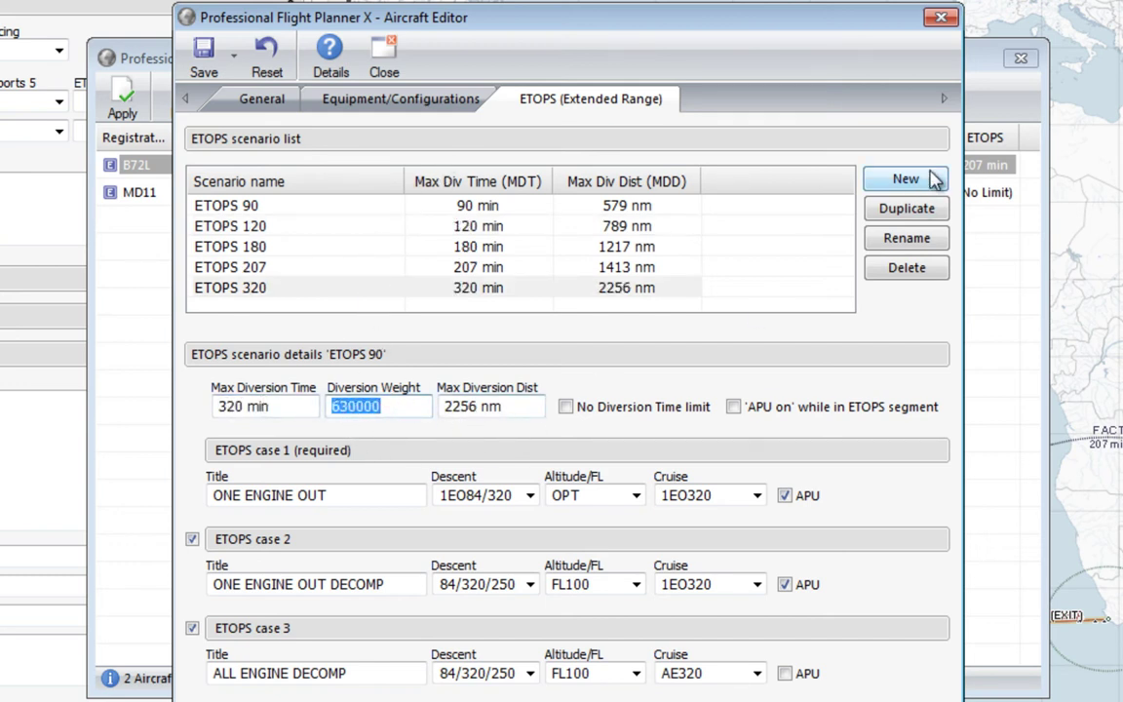
click(203, 58)
click(230, 97)
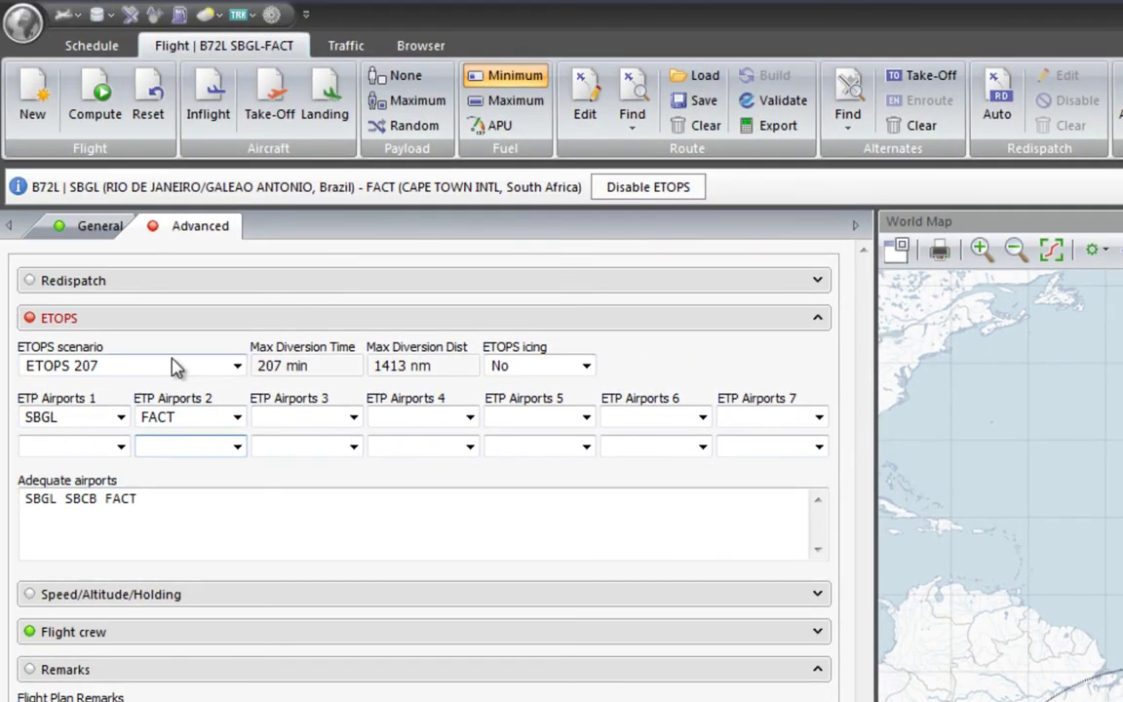
Check the SBGL-FACT flight's ETOPS scenario choices for the ETOPS 320 scenario.
click(78, 271)
click(102, 225)
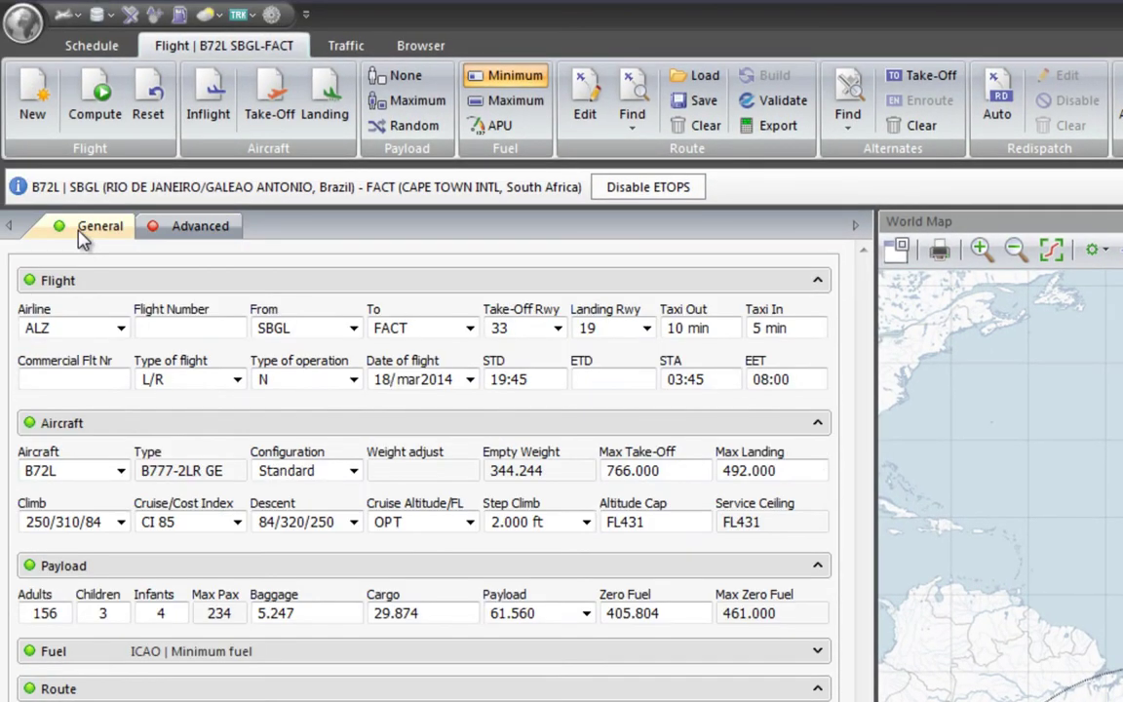
click(190, 227)
click(176, 366)
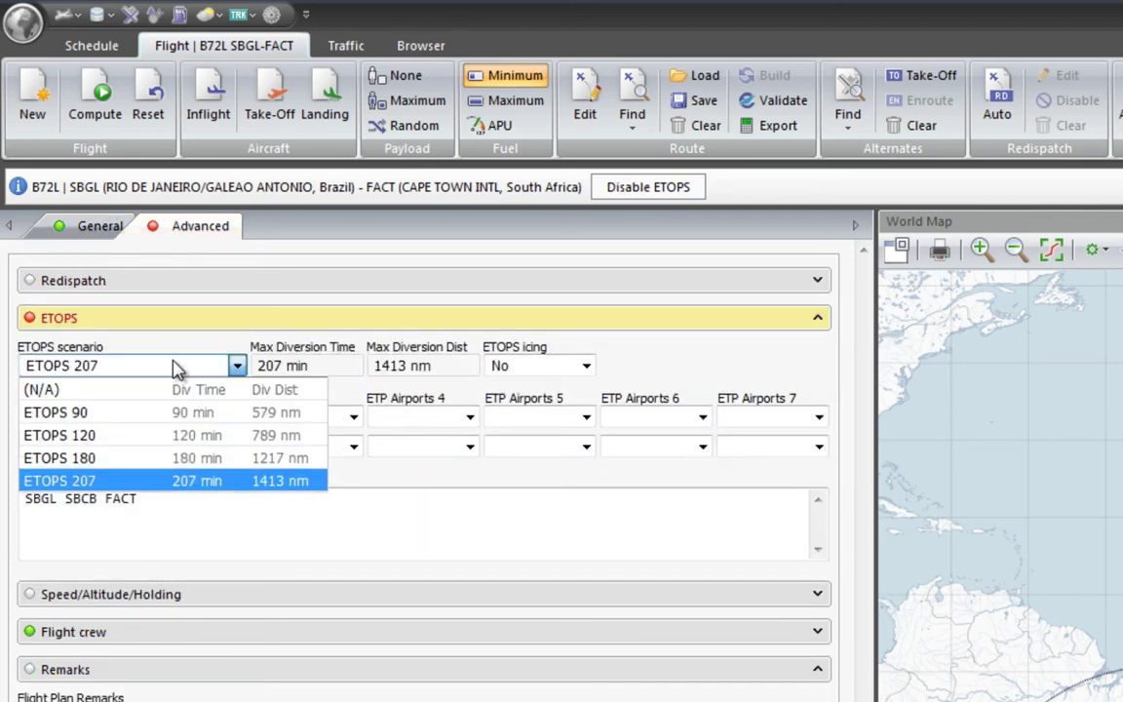
click(193, 301)
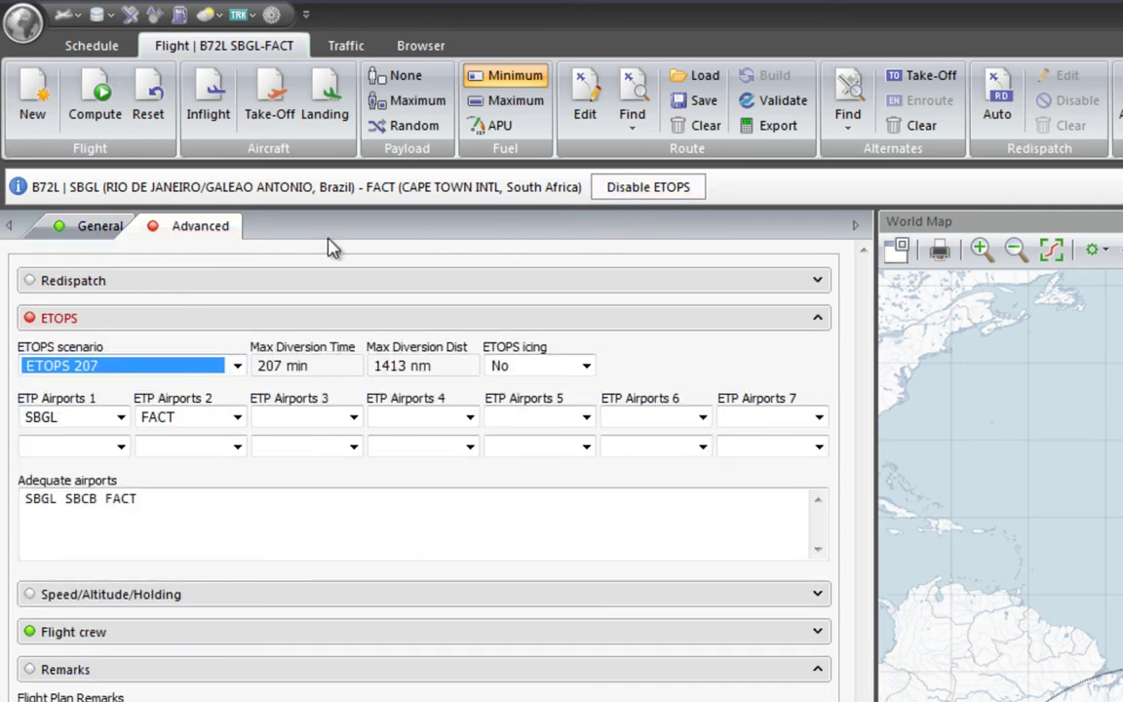
Switch the flight's aircraft to MD11 and back to B72L to reload its ETOPS data.
click(90, 225)
click(73, 471)
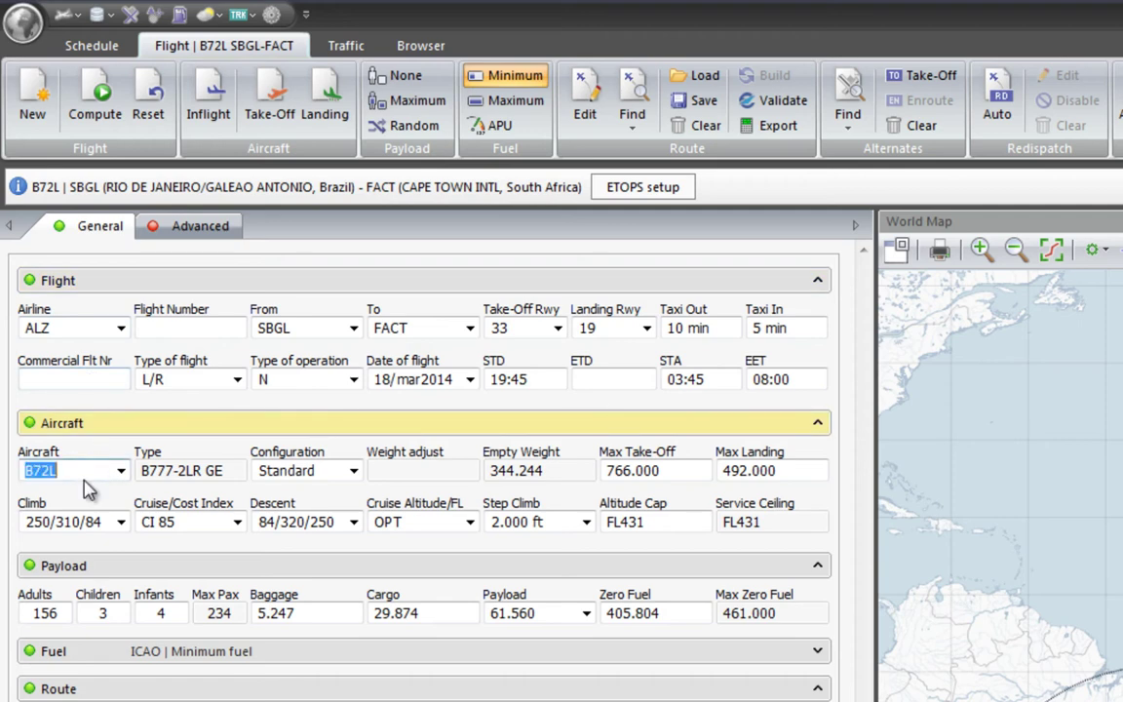
click(120, 470)
click(115, 514)
click(116, 473)
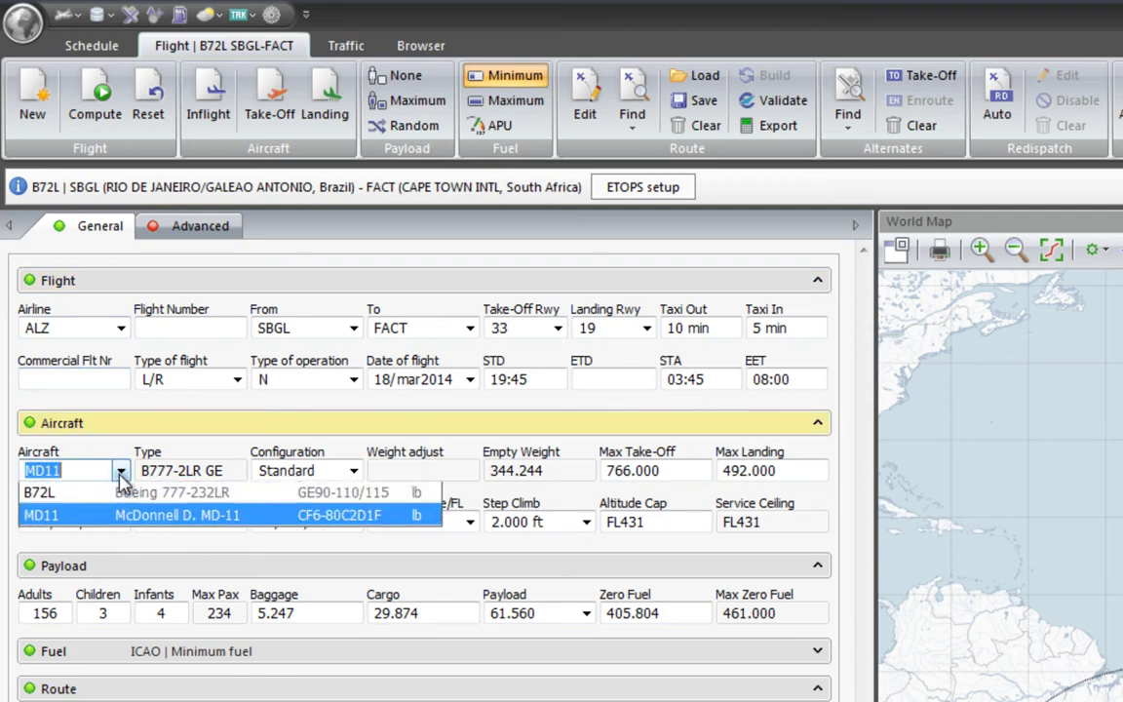
click(117, 471)
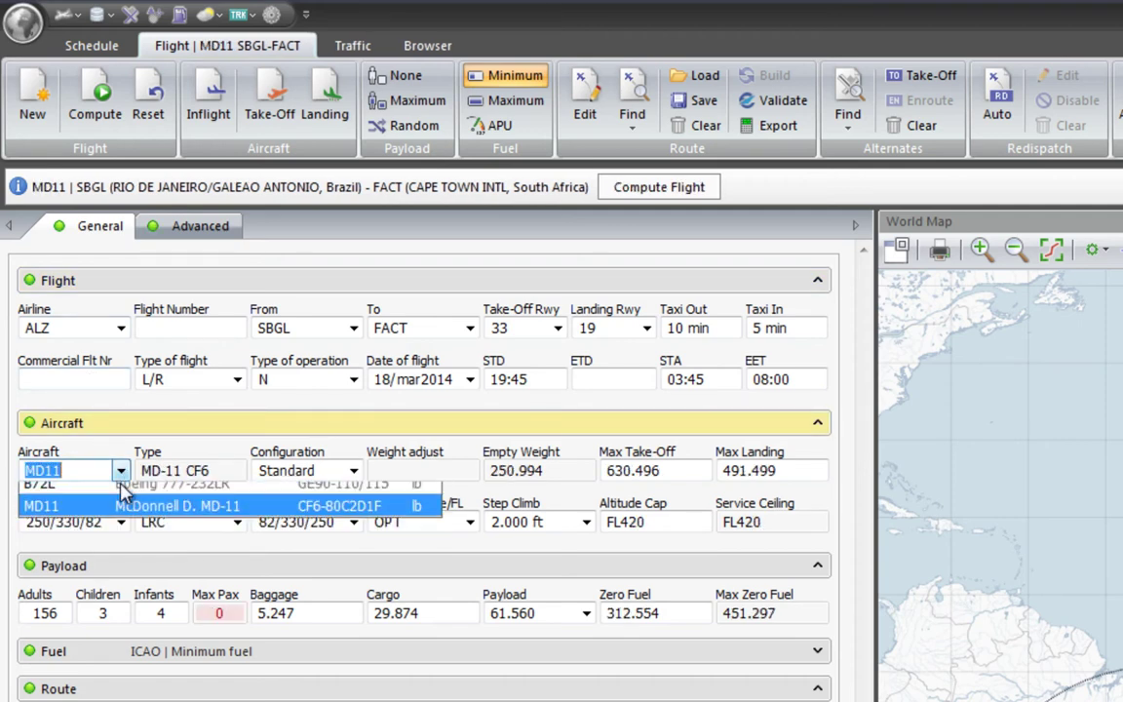
click(105, 507)
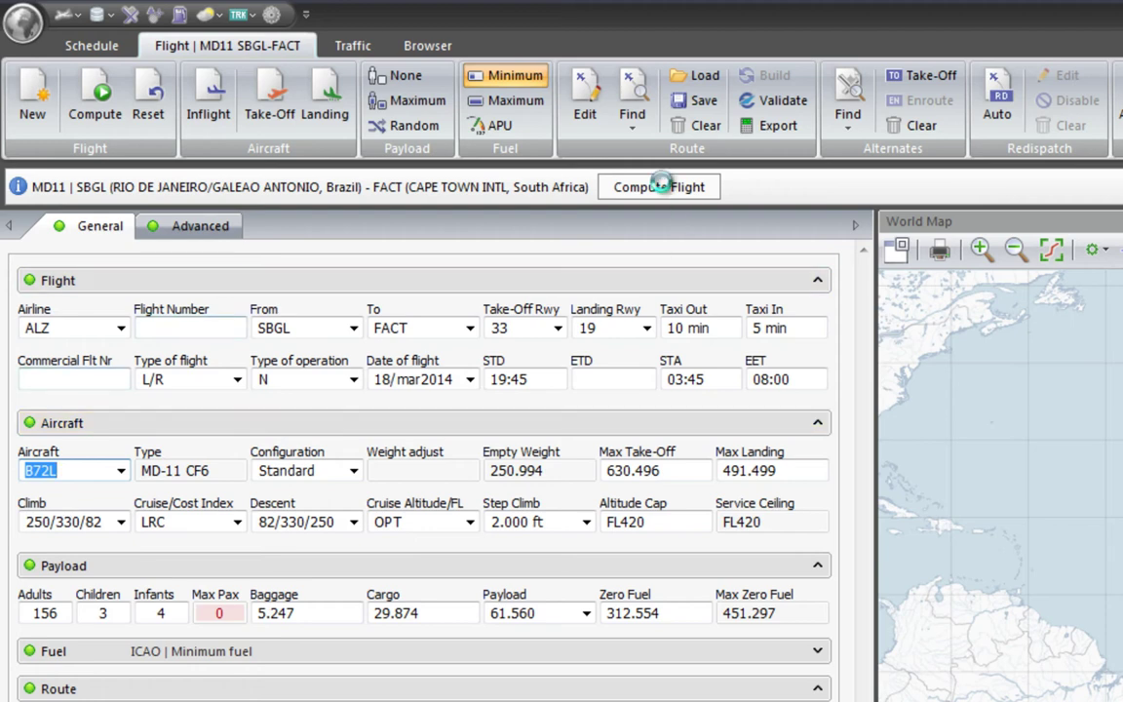
Set the ETOPS scenario to ETOPS 320 with SBGL and FACT as ETP airports, and compute the flight.
click(186, 234)
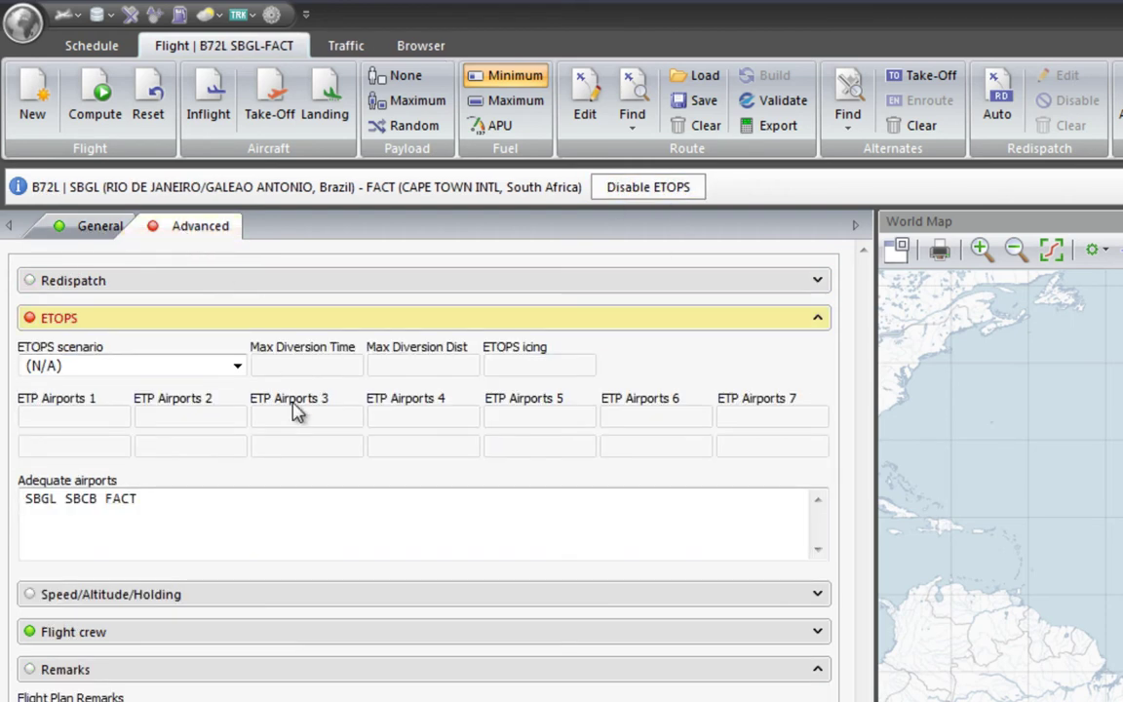
click(232, 365)
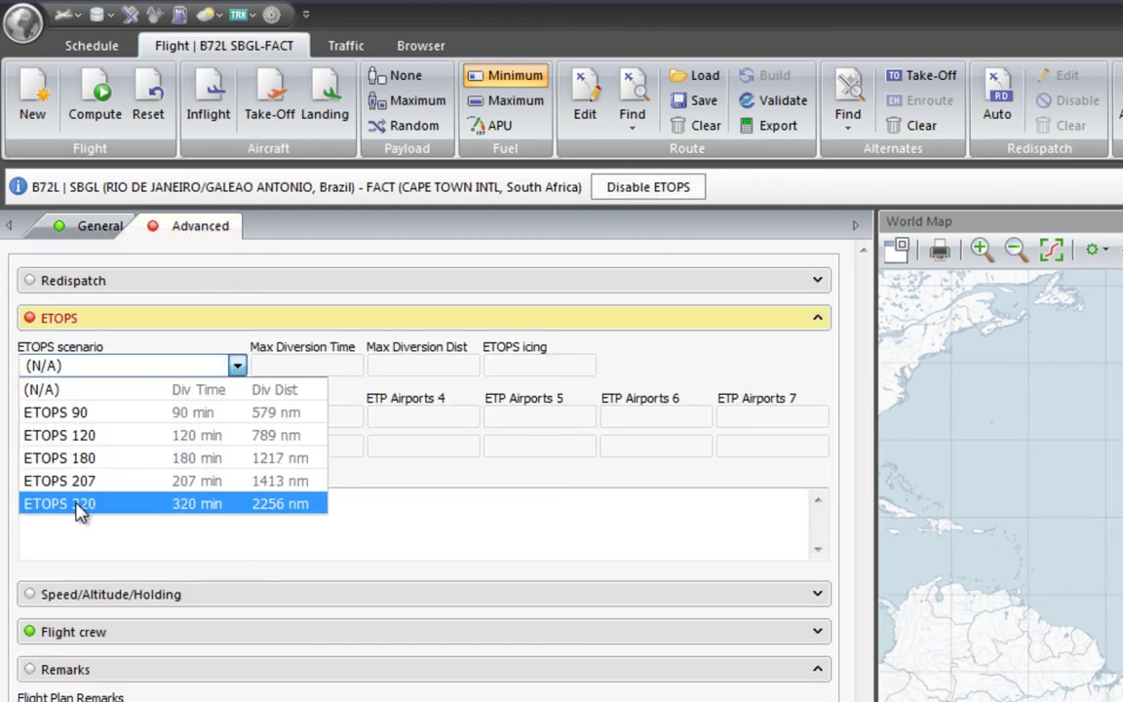
click(76, 515)
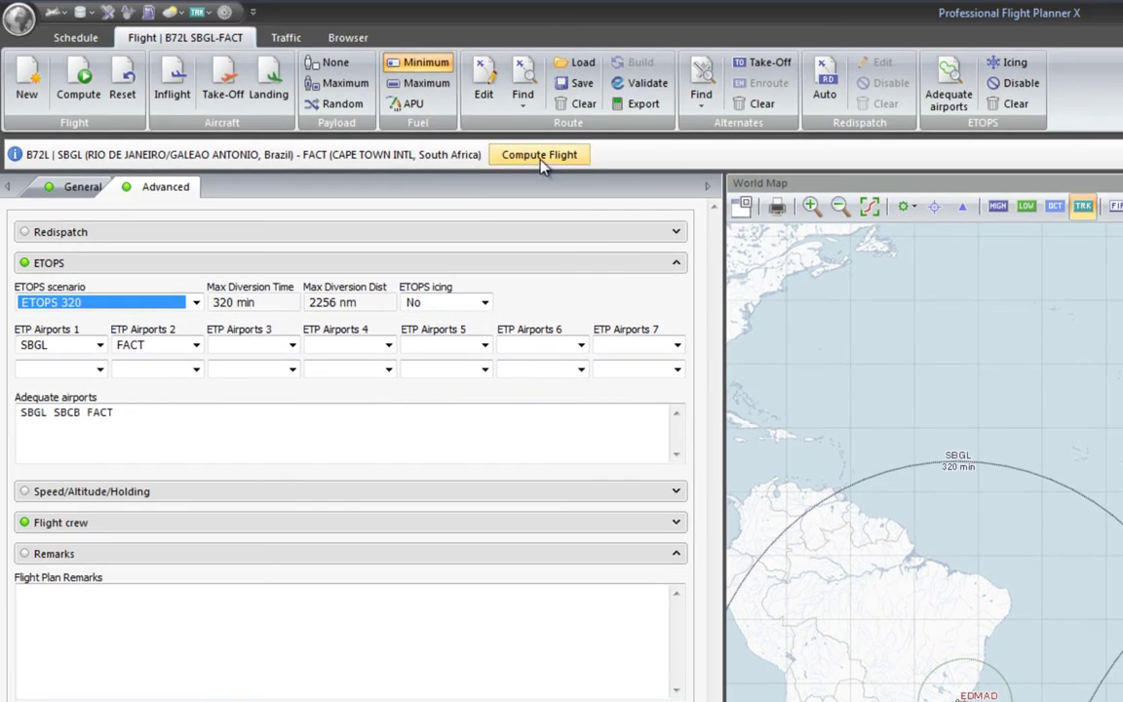
click(504, 149)
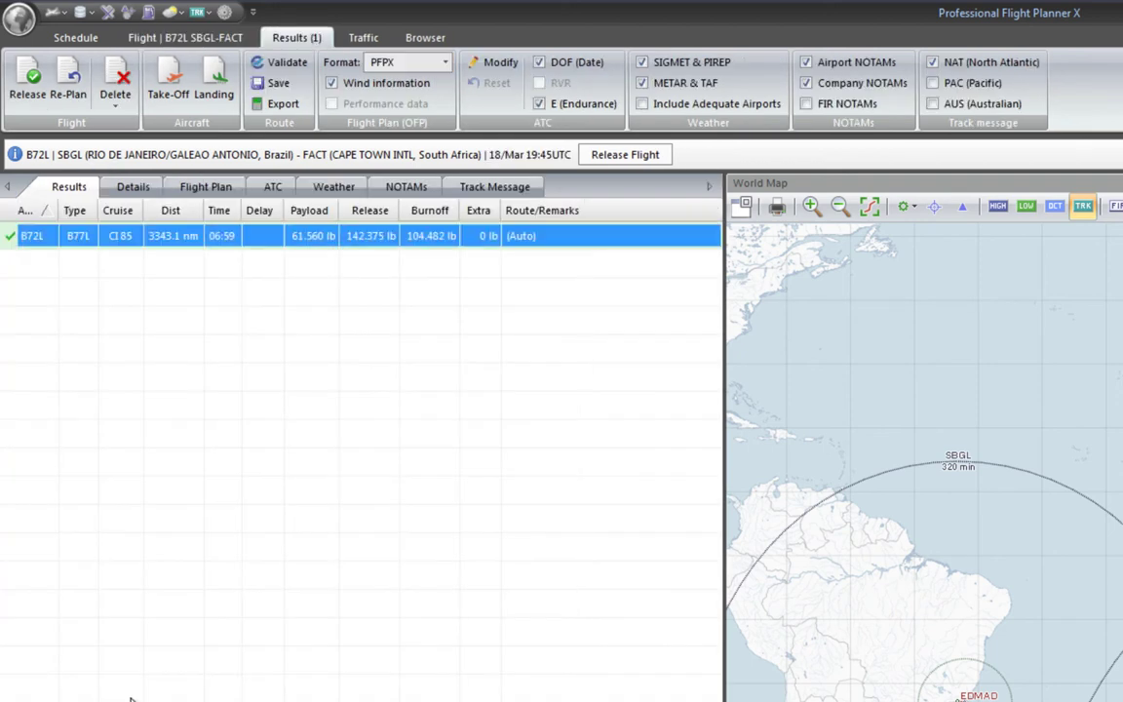
Review the computed SBGL-FACT operational flight plan and check the available plan formats, keeping PFPX.
click(208, 184)
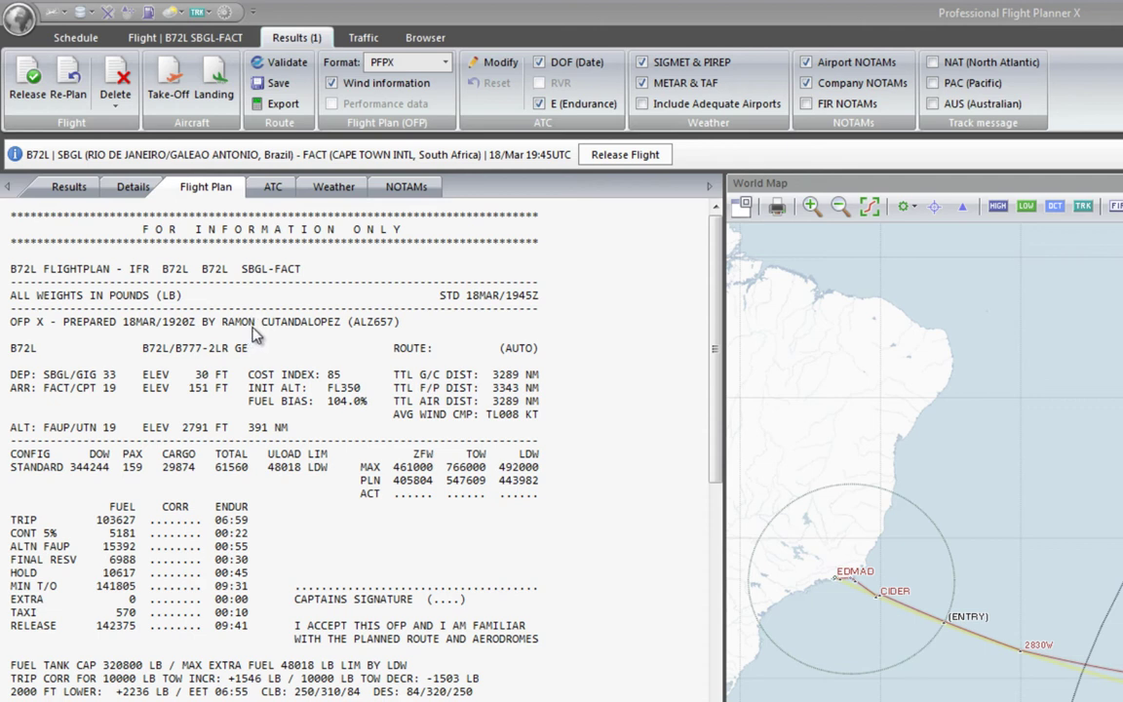
click(426, 65)
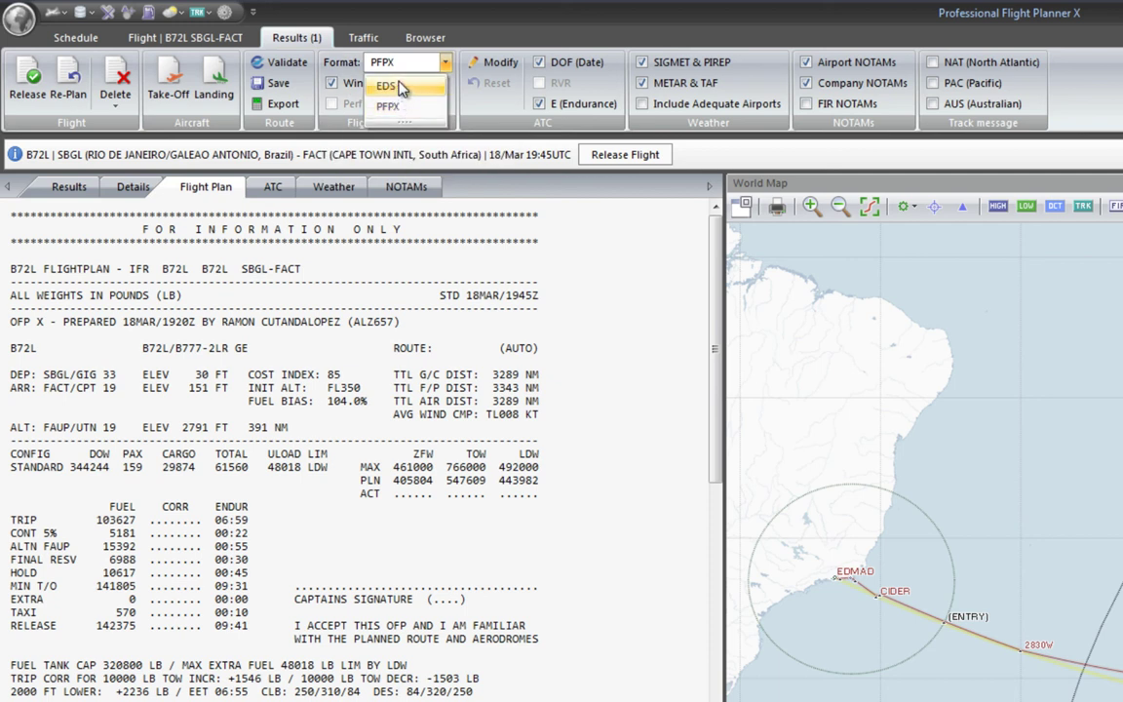
click(401, 65)
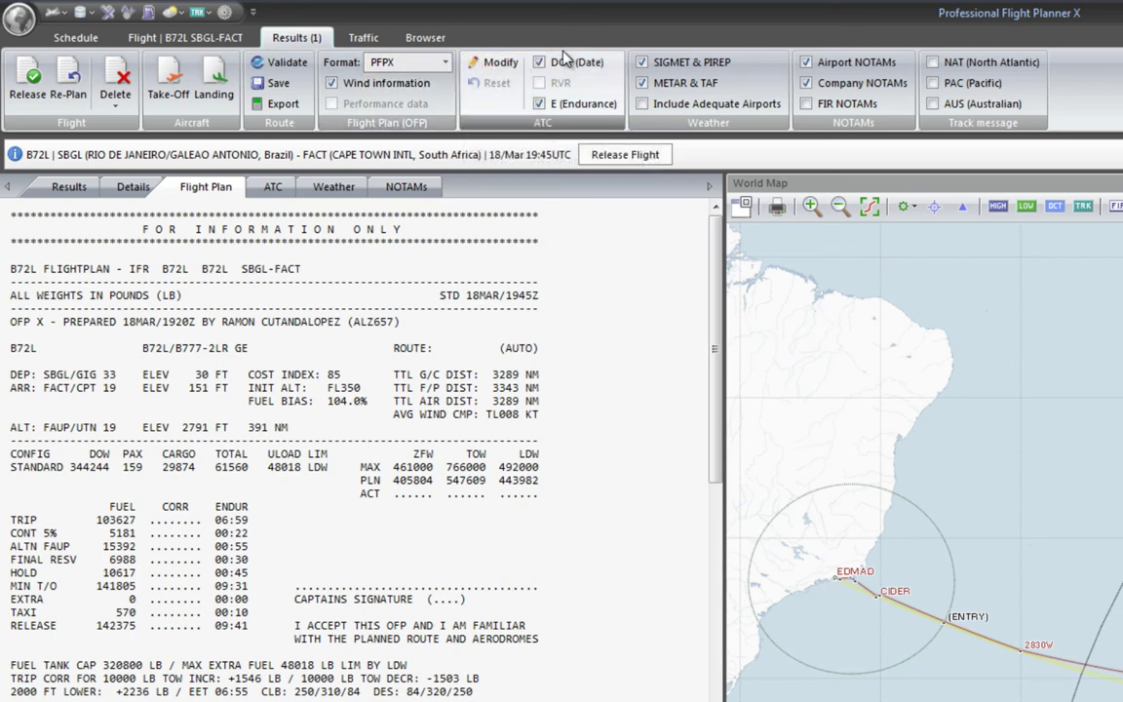
Review the SBGL-FACT flight's ATC flight plan message and its weather briefing.
click(269, 187)
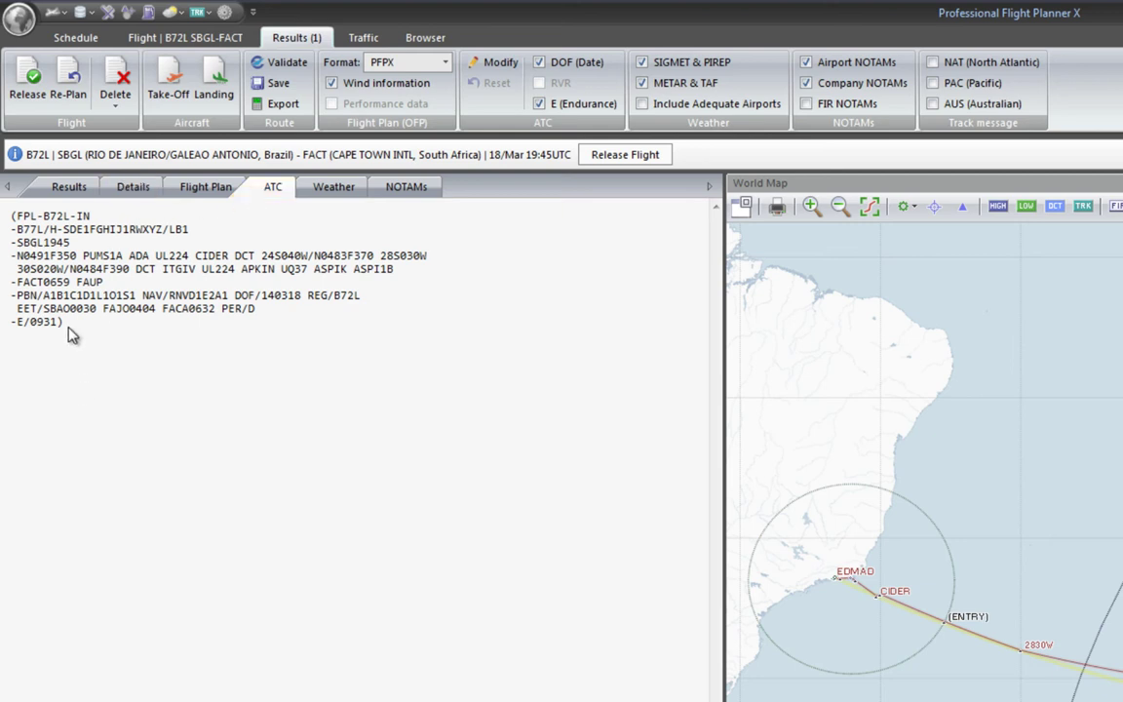
drag(67, 333, 10, 212)
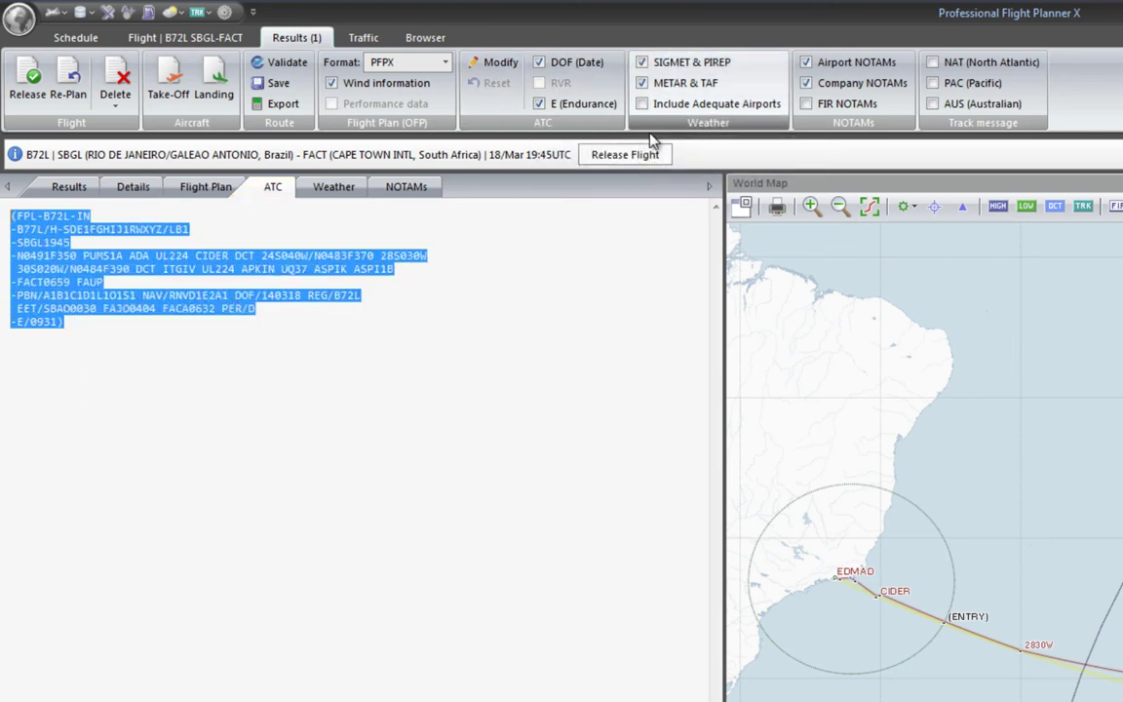
click(324, 186)
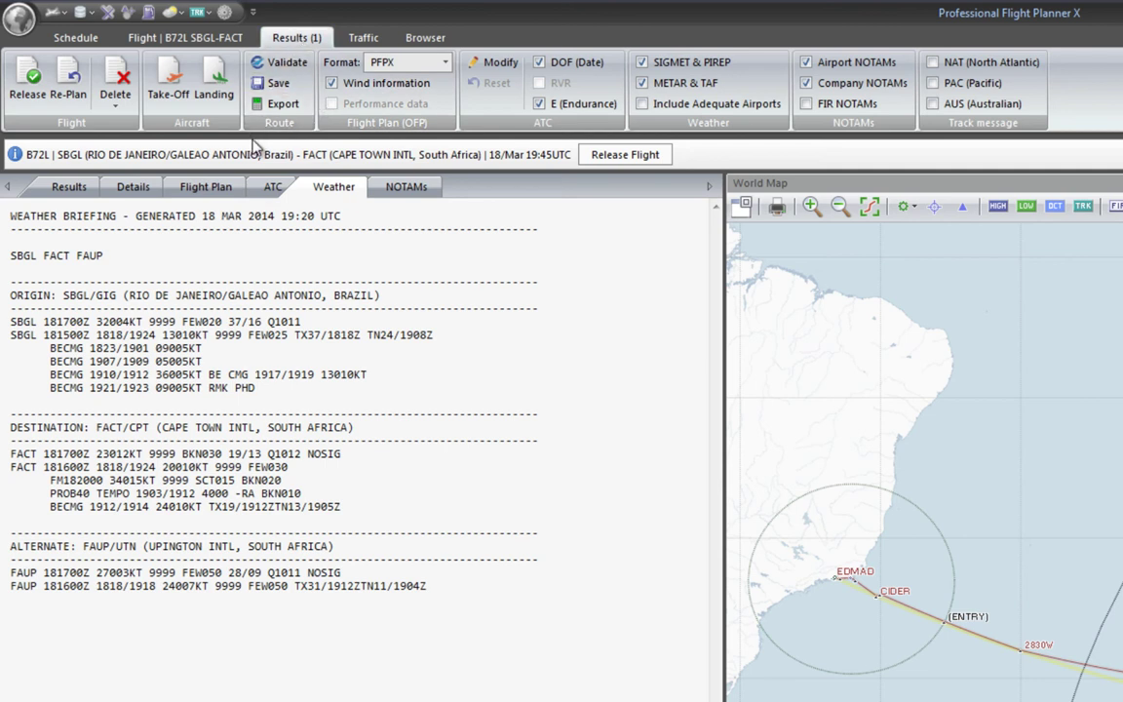
click(272, 186)
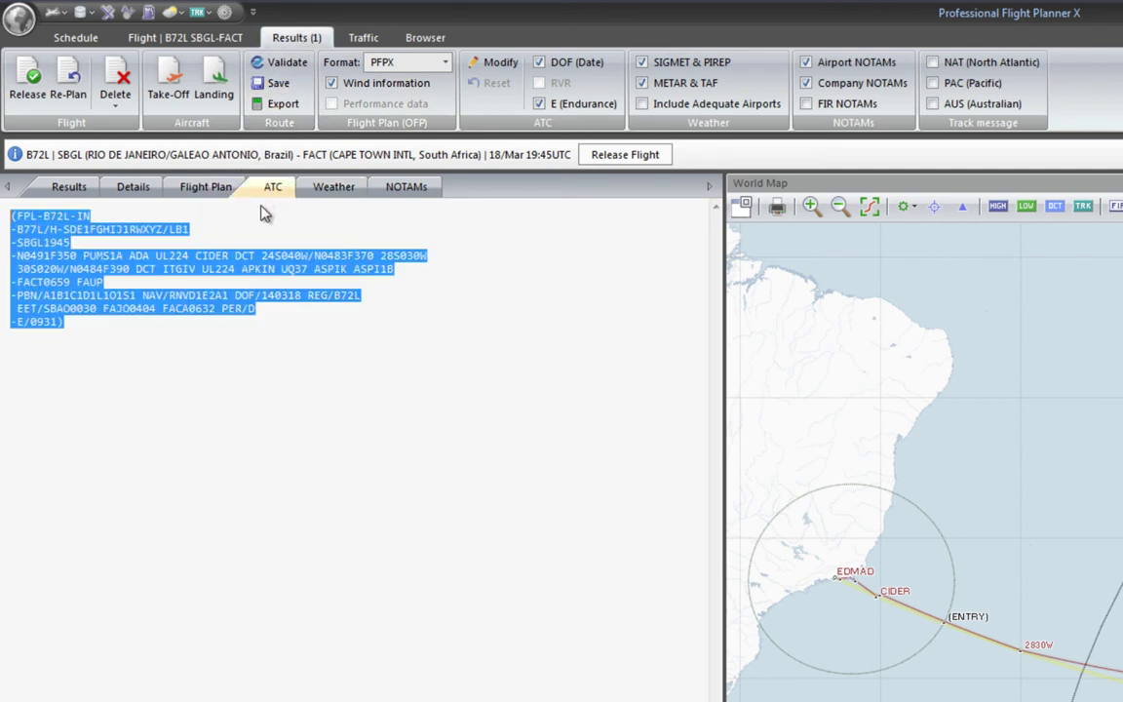
click(200, 294)
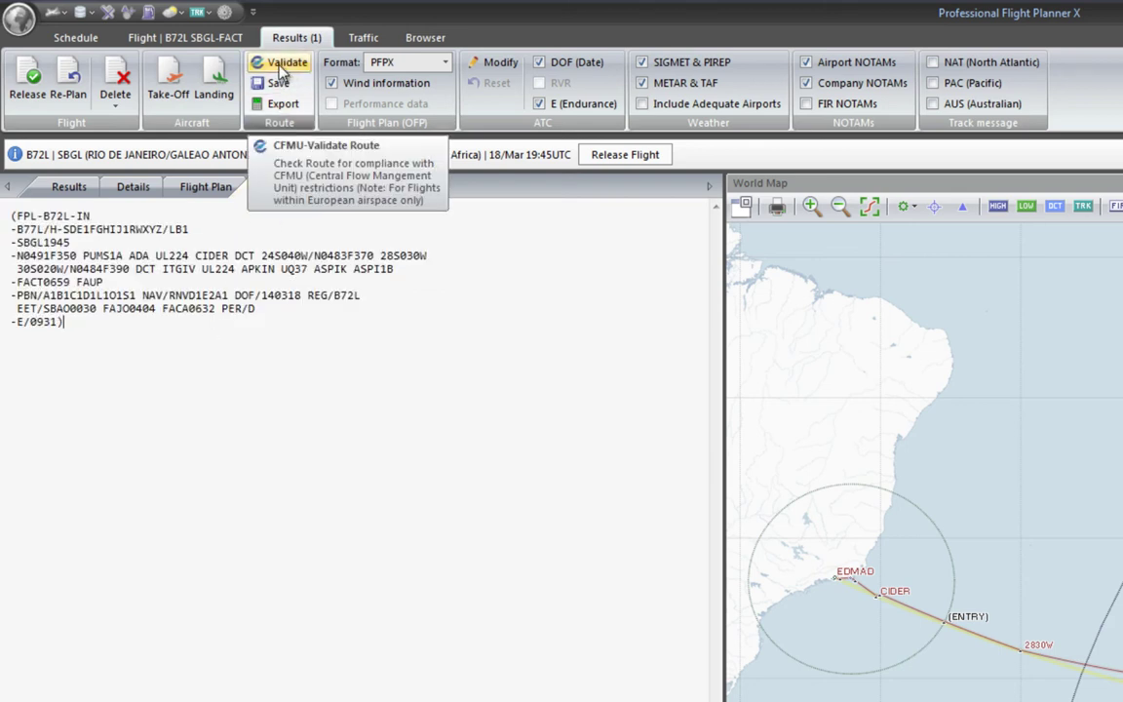
Open the CFMU validation for the ATC flight plan, look over the message to submit, and close it without validating.
drag(73, 336, 3, 215)
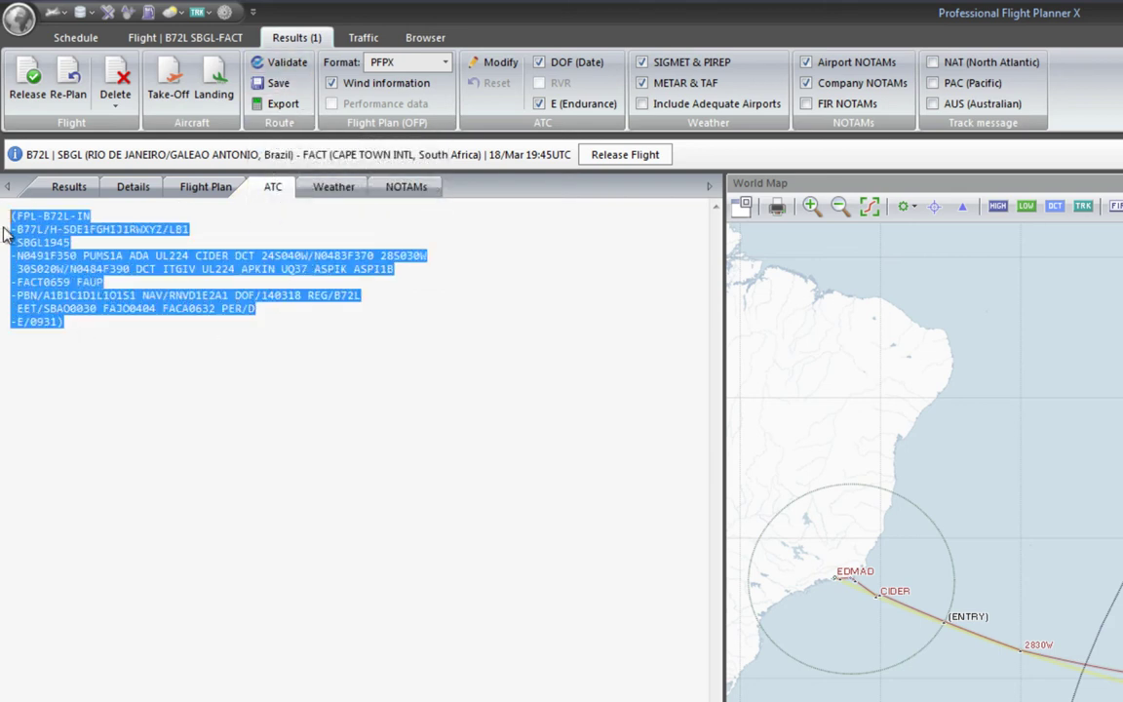
click(280, 62)
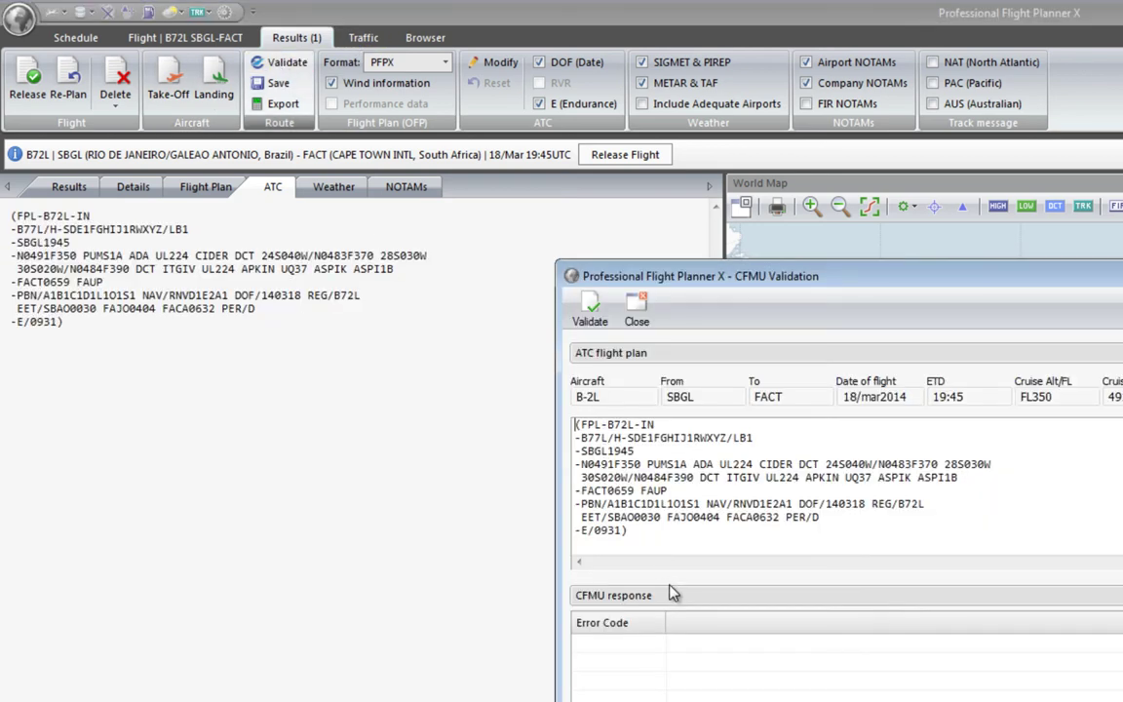
drag(631, 549, 532, 413)
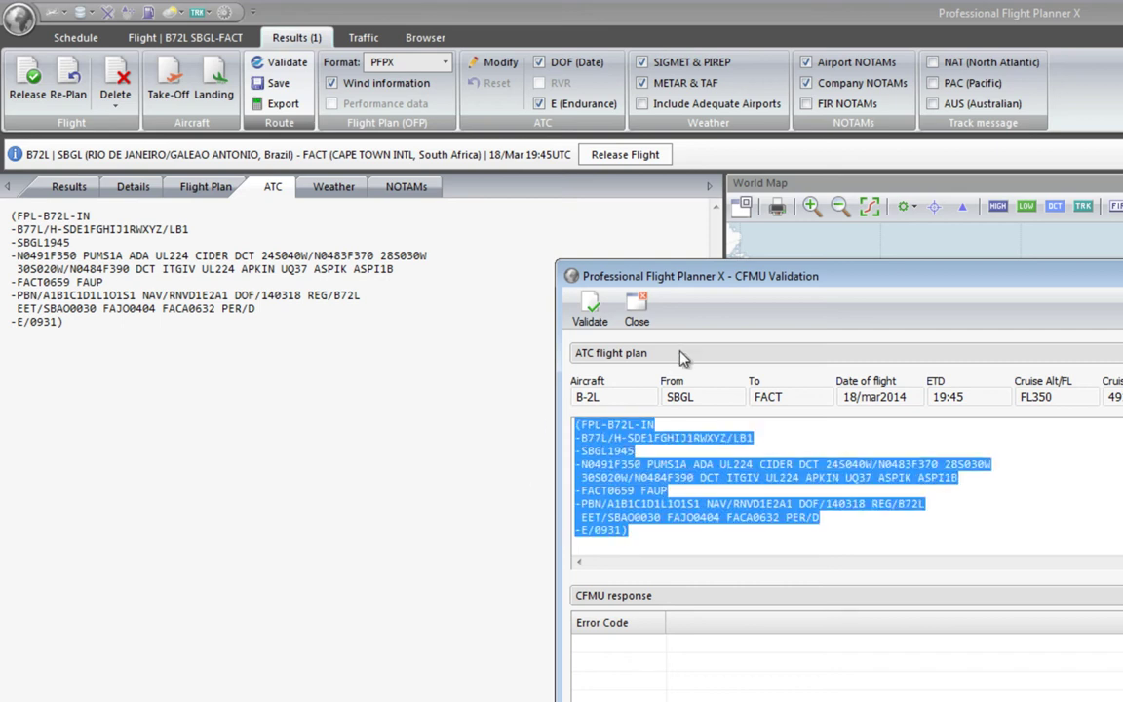
click(635, 314)
click(465, 355)
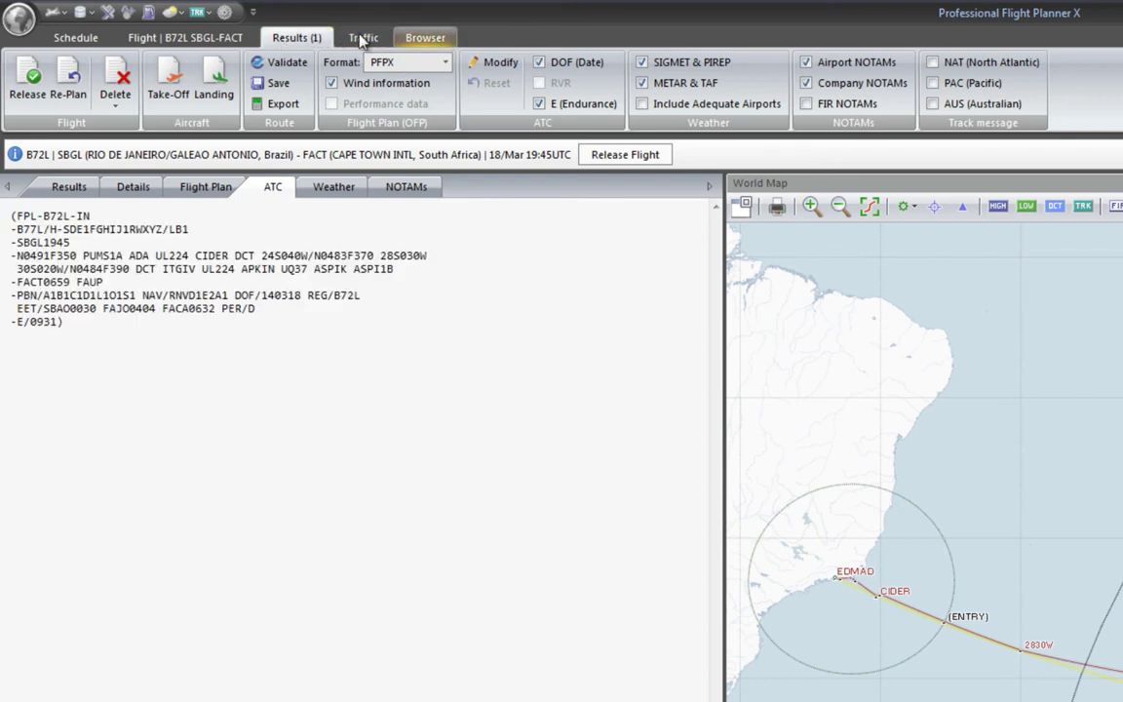
Show live IVAO traffic over the Atlantic on the world map alongside the SBGL-FACT route, and turn the traffic source off again.
click(360, 39)
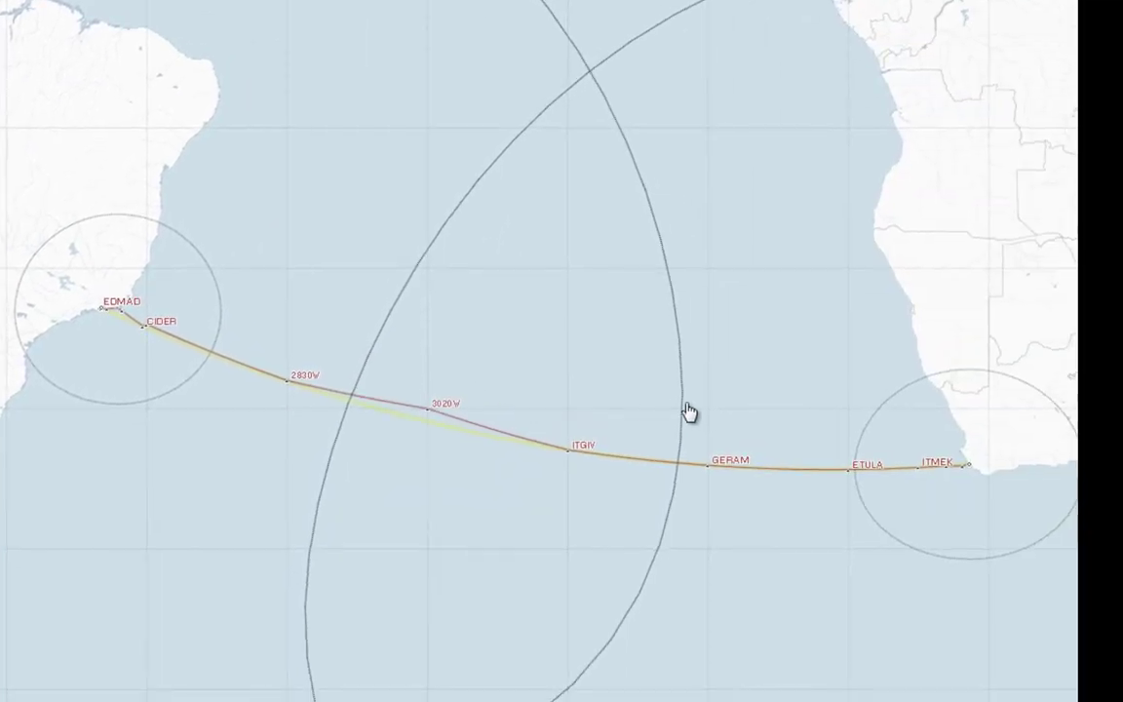
scroll(522, 370, down, 3)
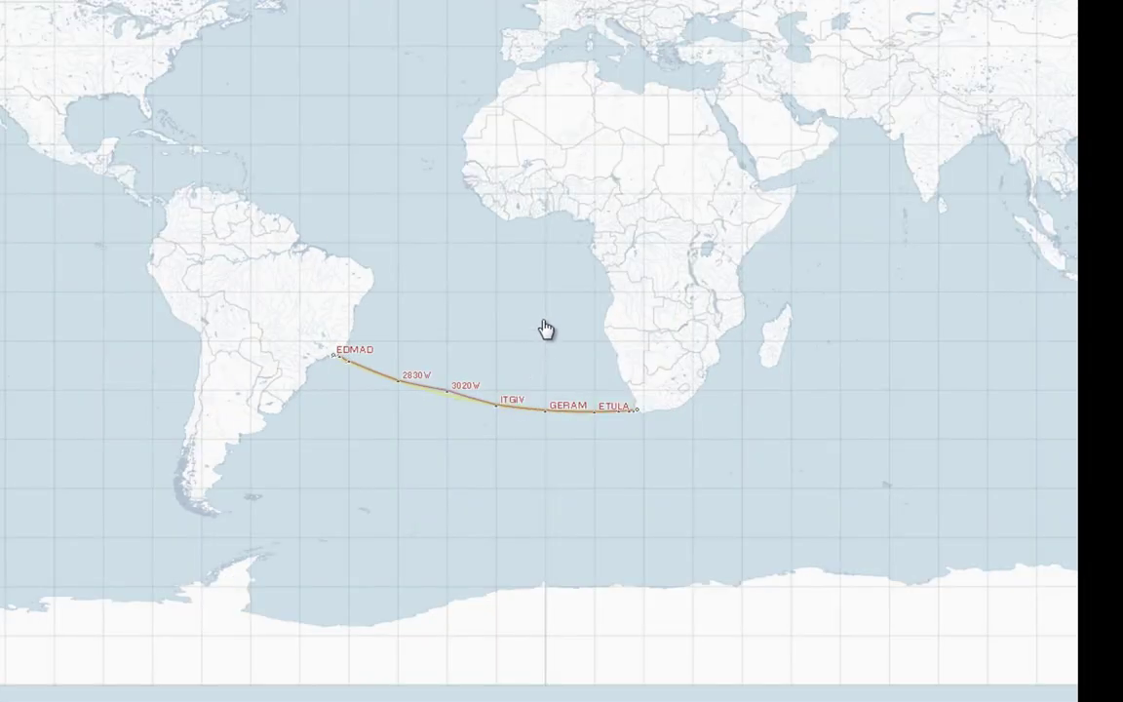
scroll(536, 336, up, 1)
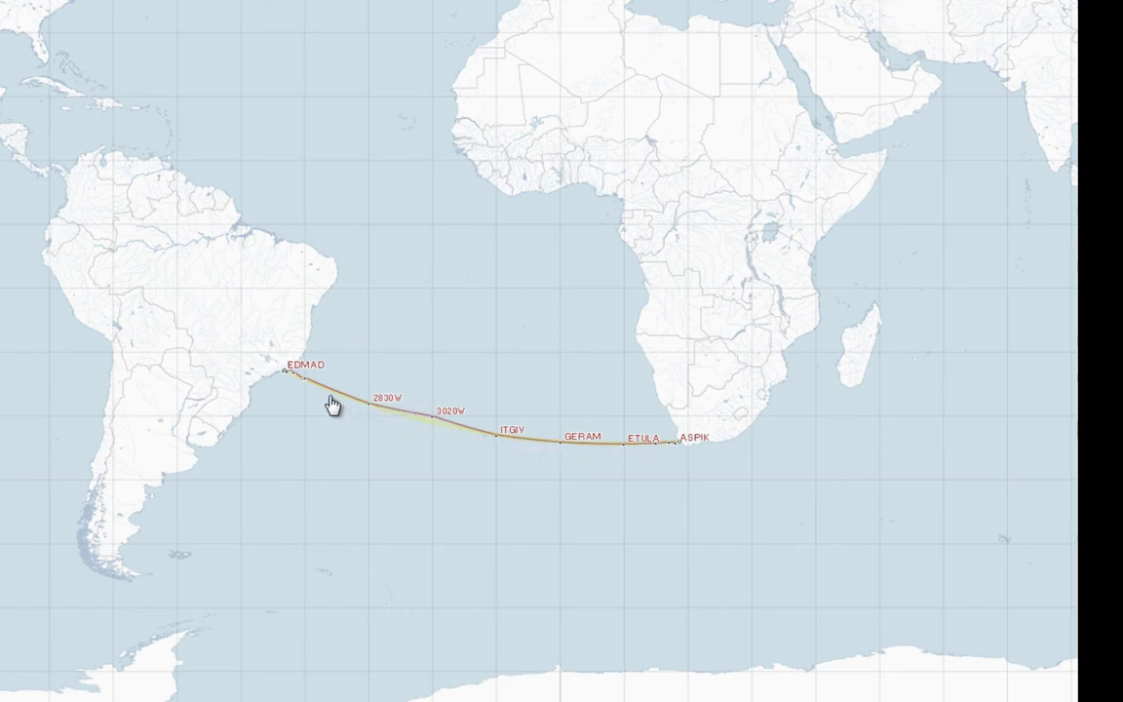
mouse_move(290, 366)
scroll(300, 391, up, 3)
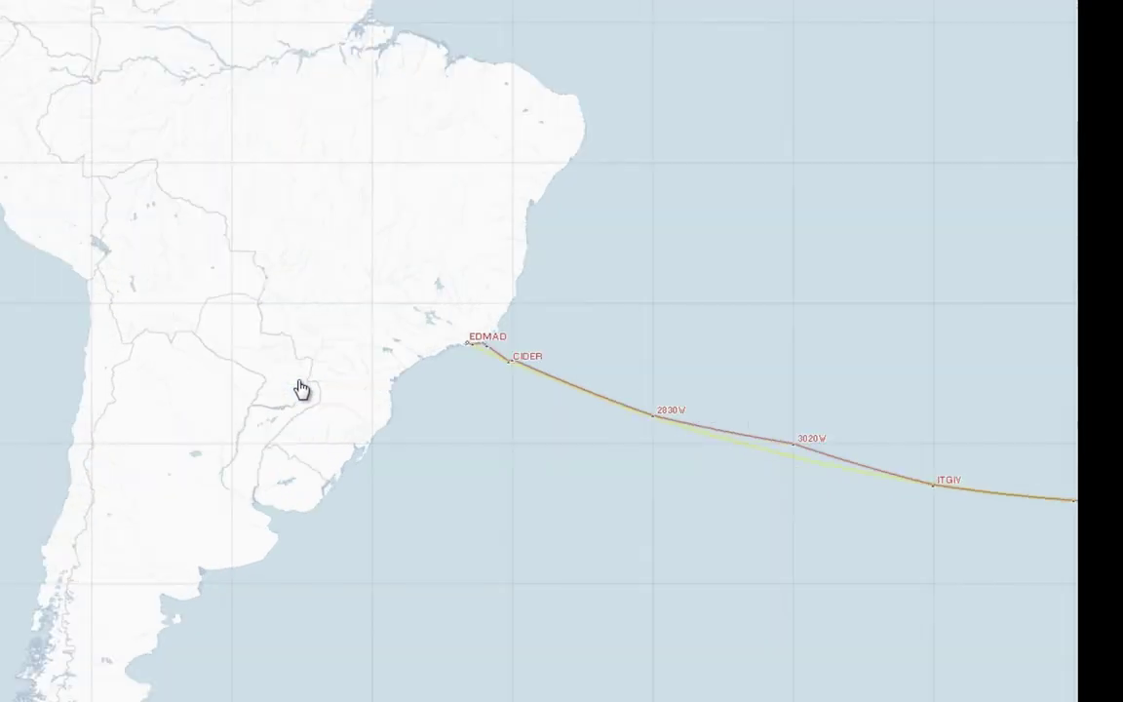
scroll(303, 390, down, 2)
drag(554, 396, 296, 359)
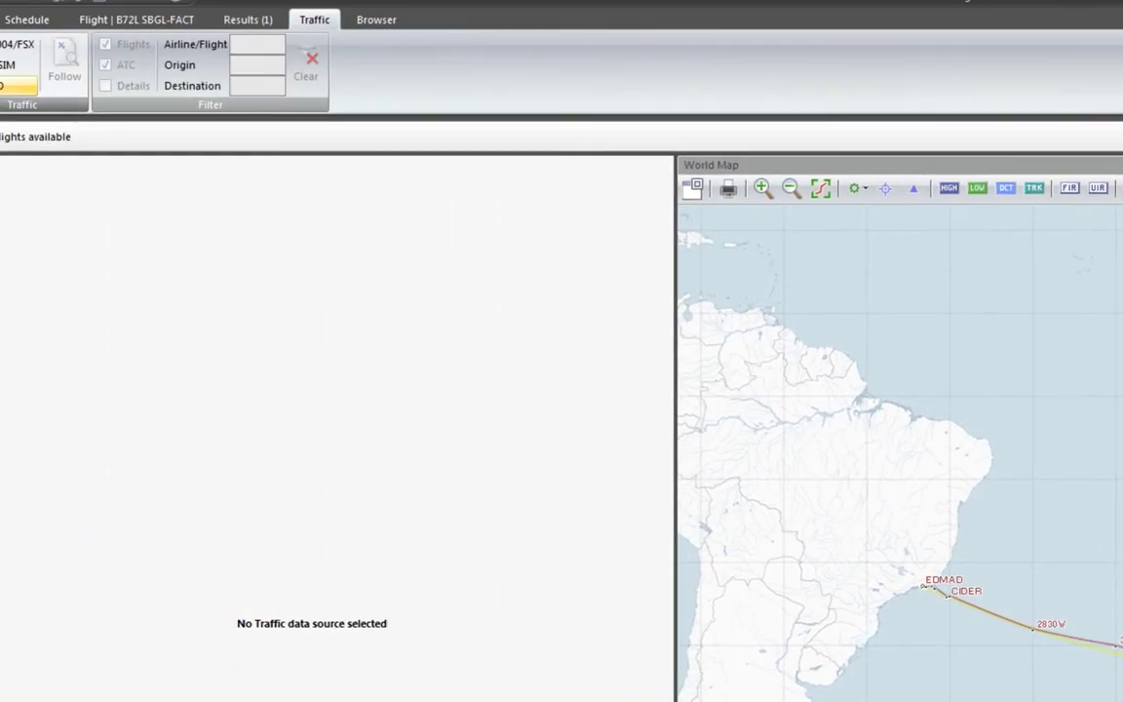
click(34, 105)
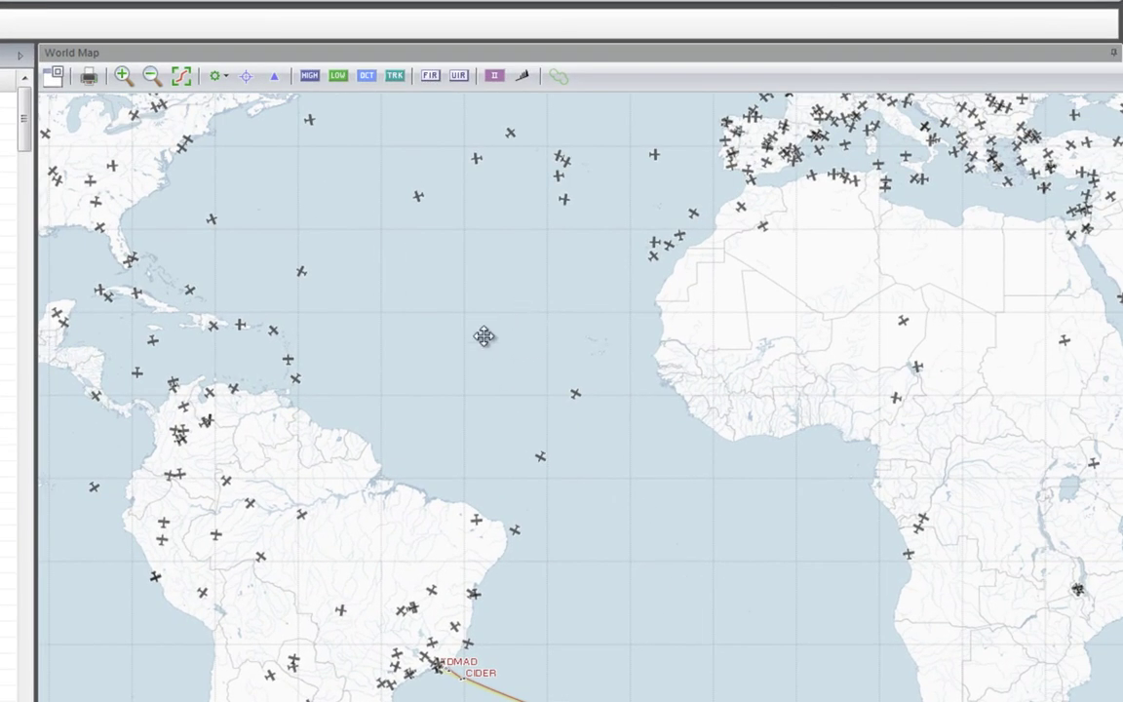
drag(485, 335, 442, 569)
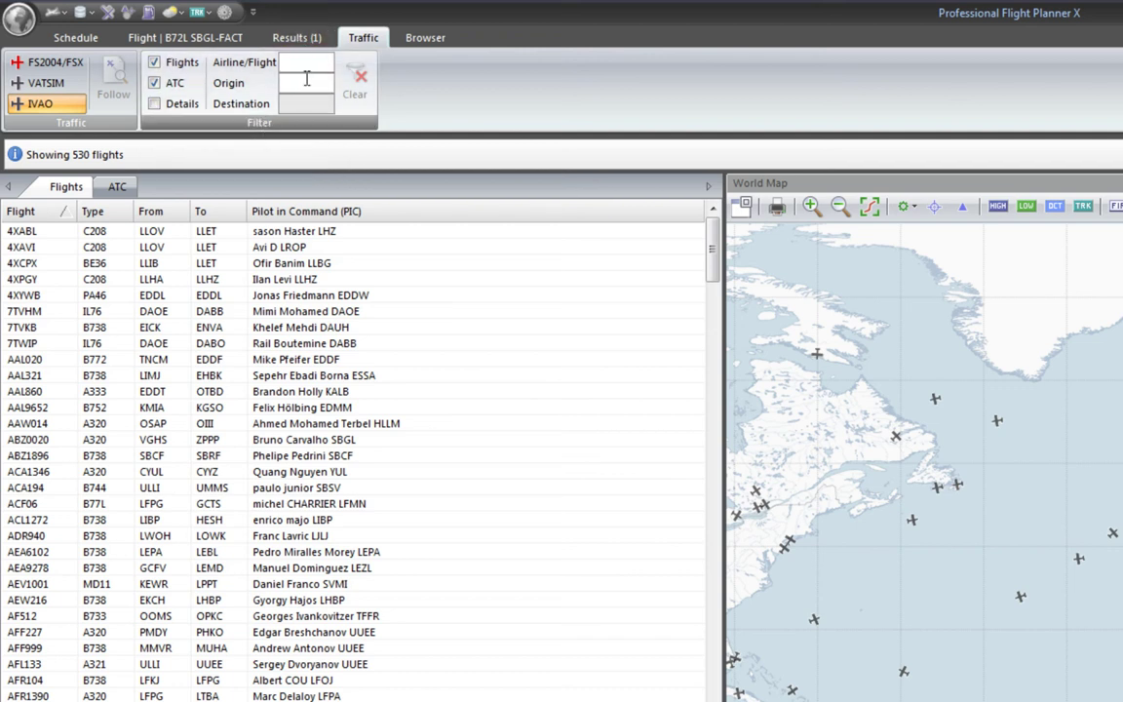
click(57, 98)
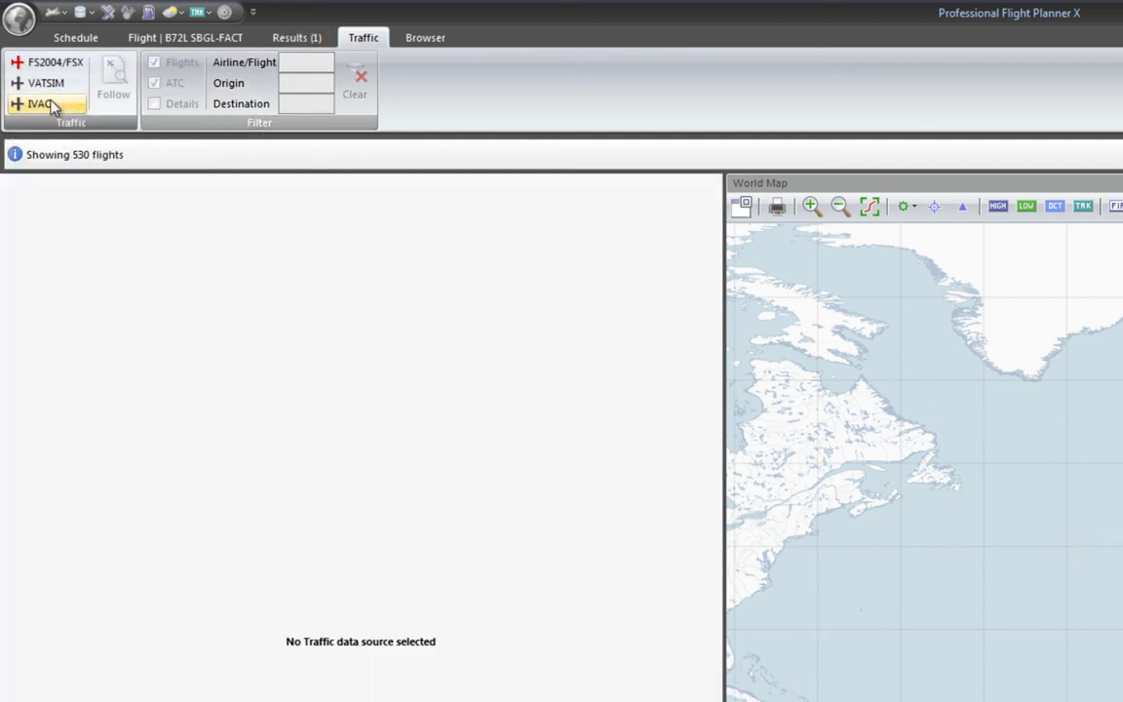
Look through the built-in browser's Miscellaneous links, including FlightAware, Asalink RouteFinder and the Eurocontrol RAD page.
click(419, 39)
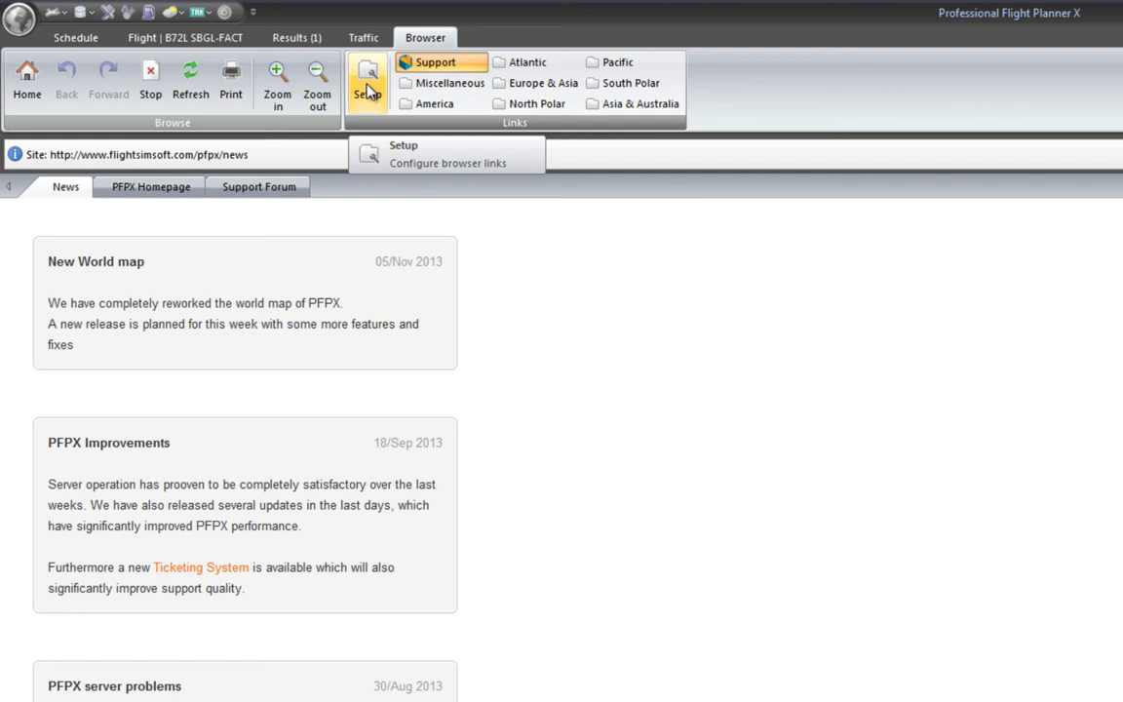
click(425, 86)
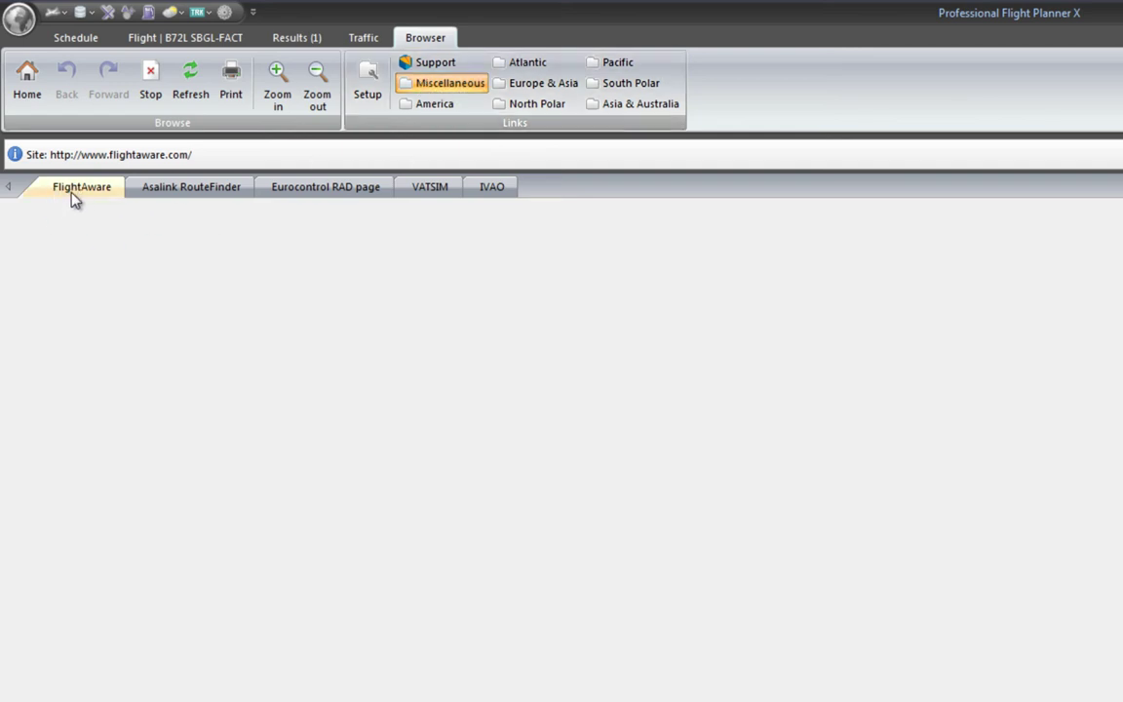
click(185, 192)
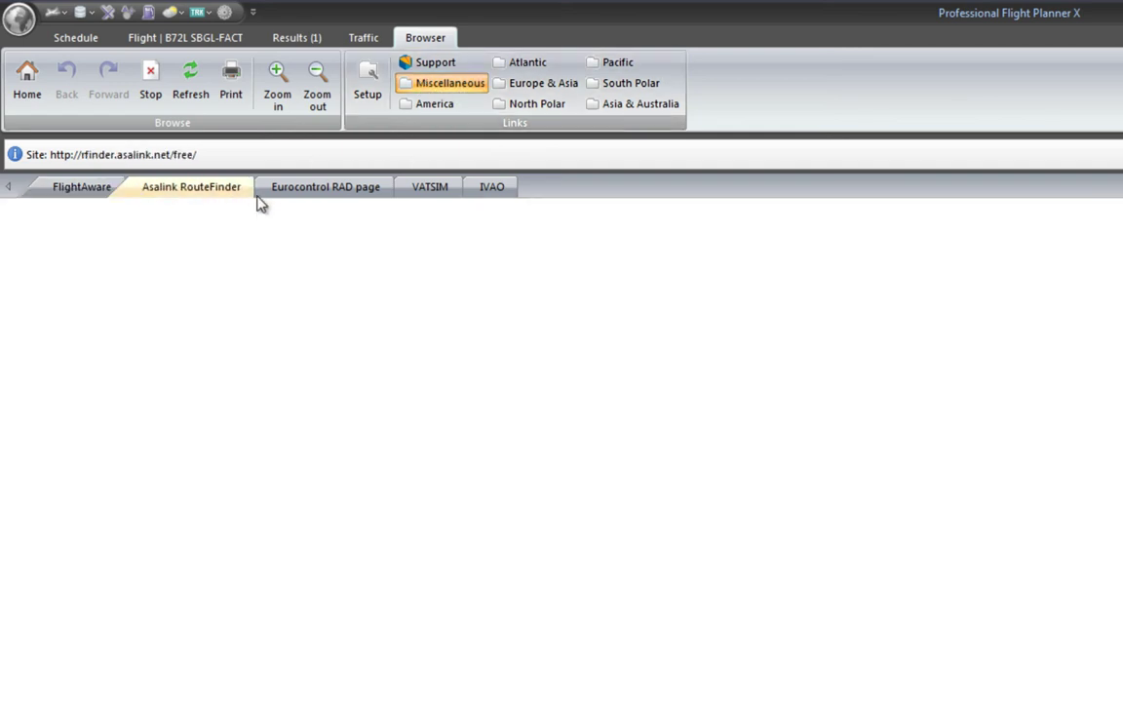
click(317, 190)
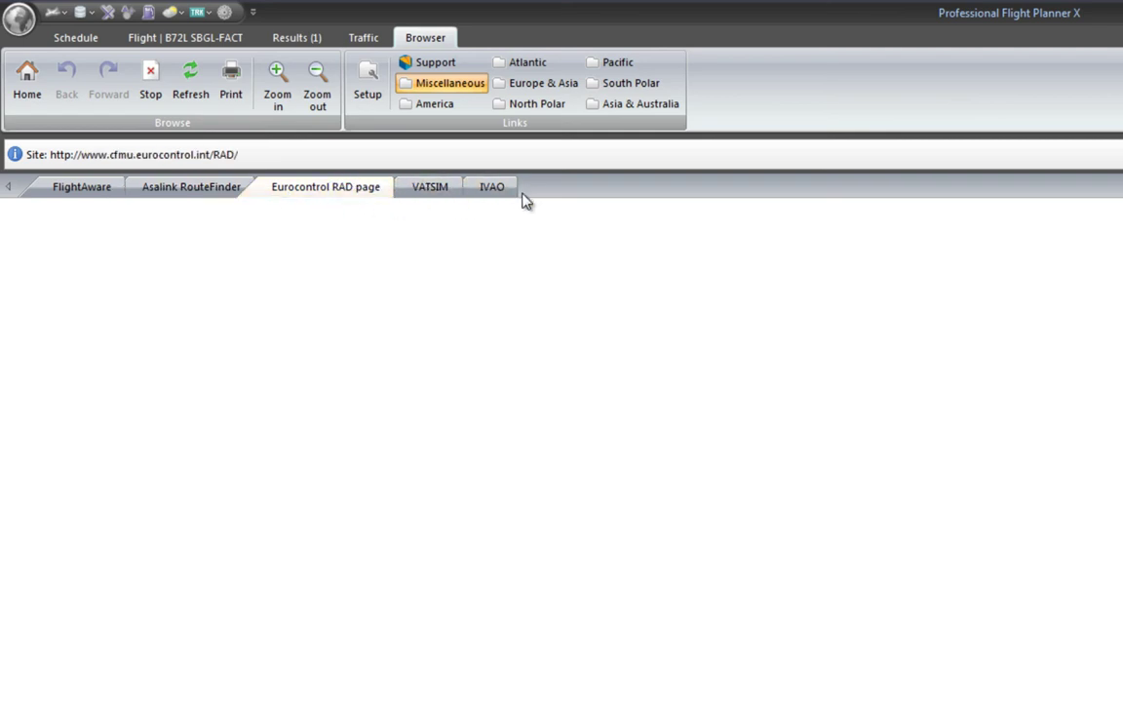
View the America weather links, including the 18:00 UTC significant weather chart and the IR satellite image.
click(436, 106)
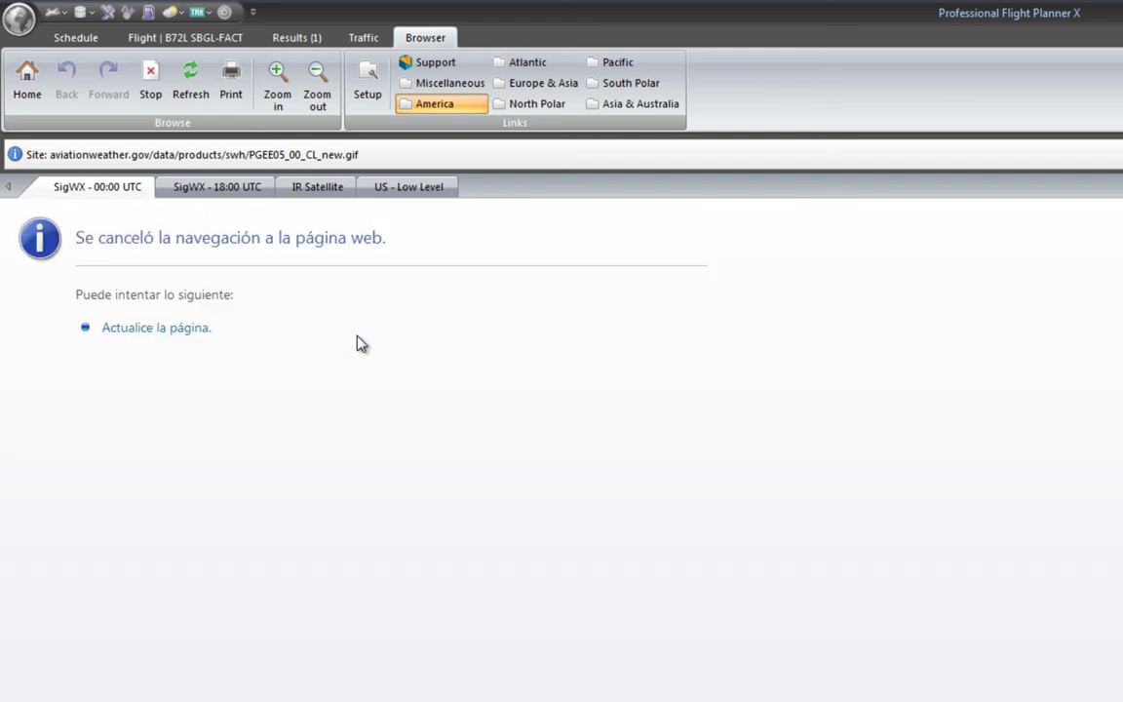
click(205, 187)
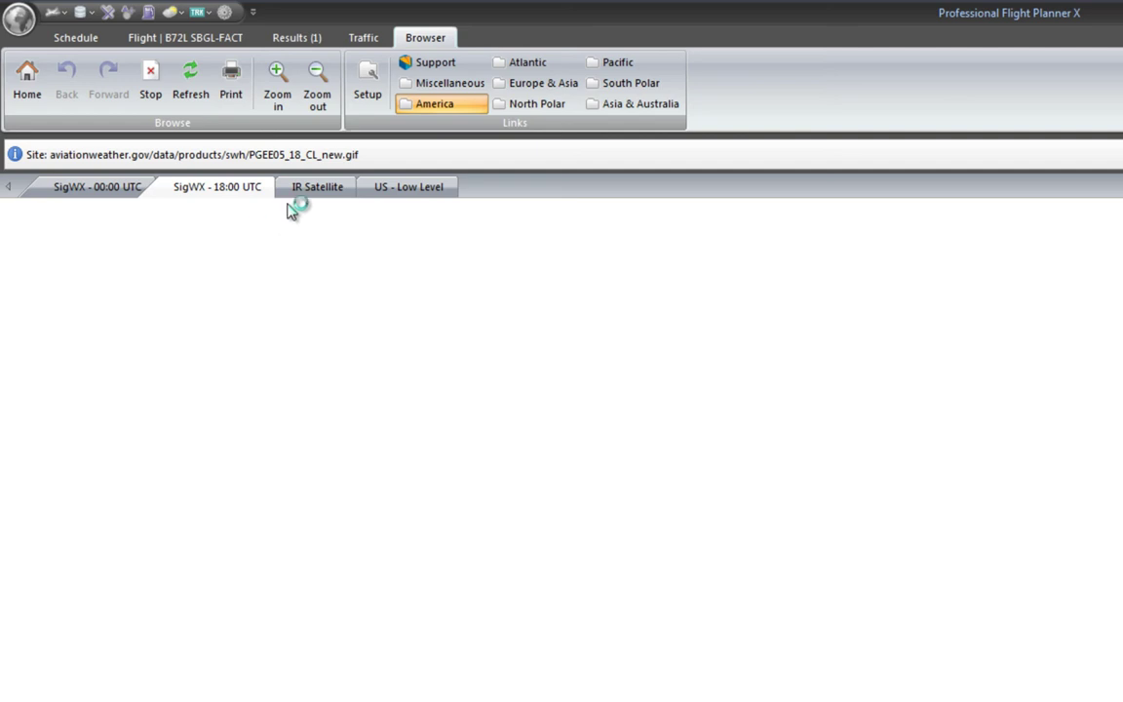
click(214, 188)
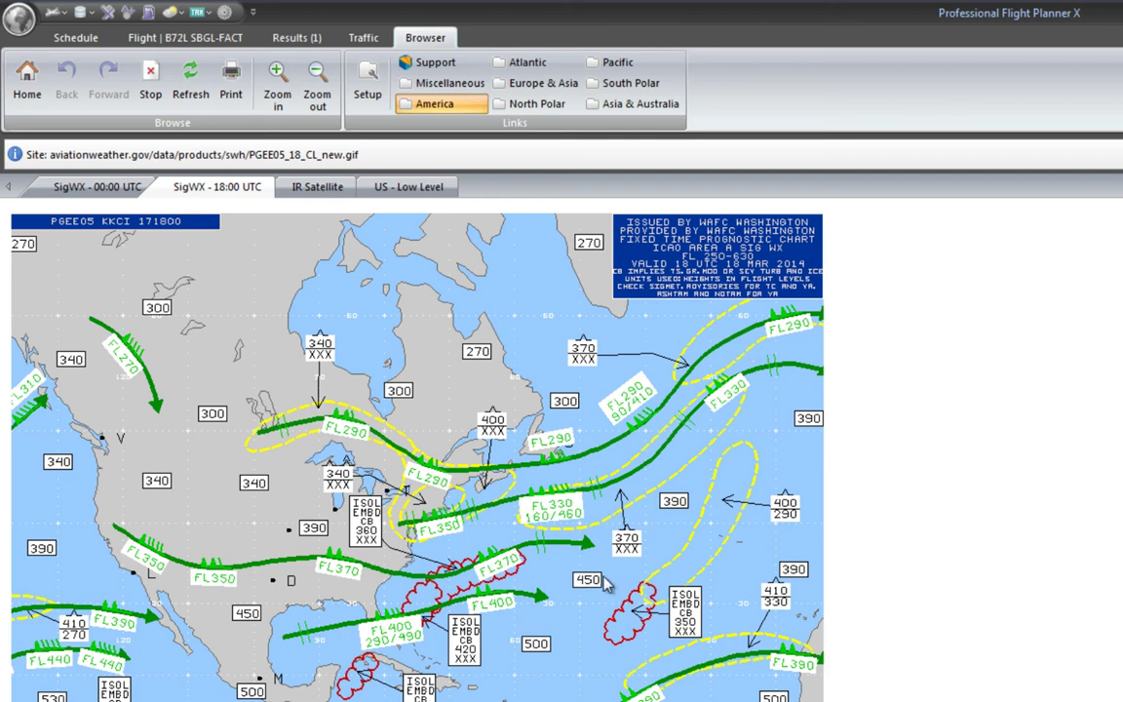
click(317, 189)
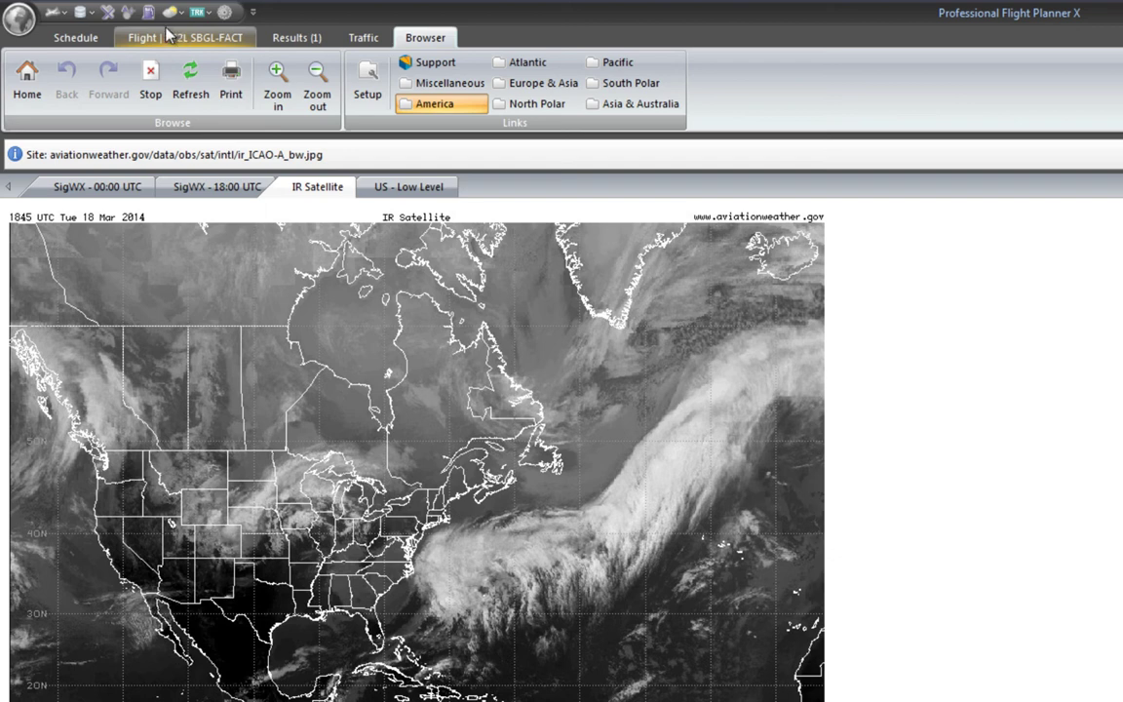
Open the Route Database to view the stored routes, and close it.
click(19, 20)
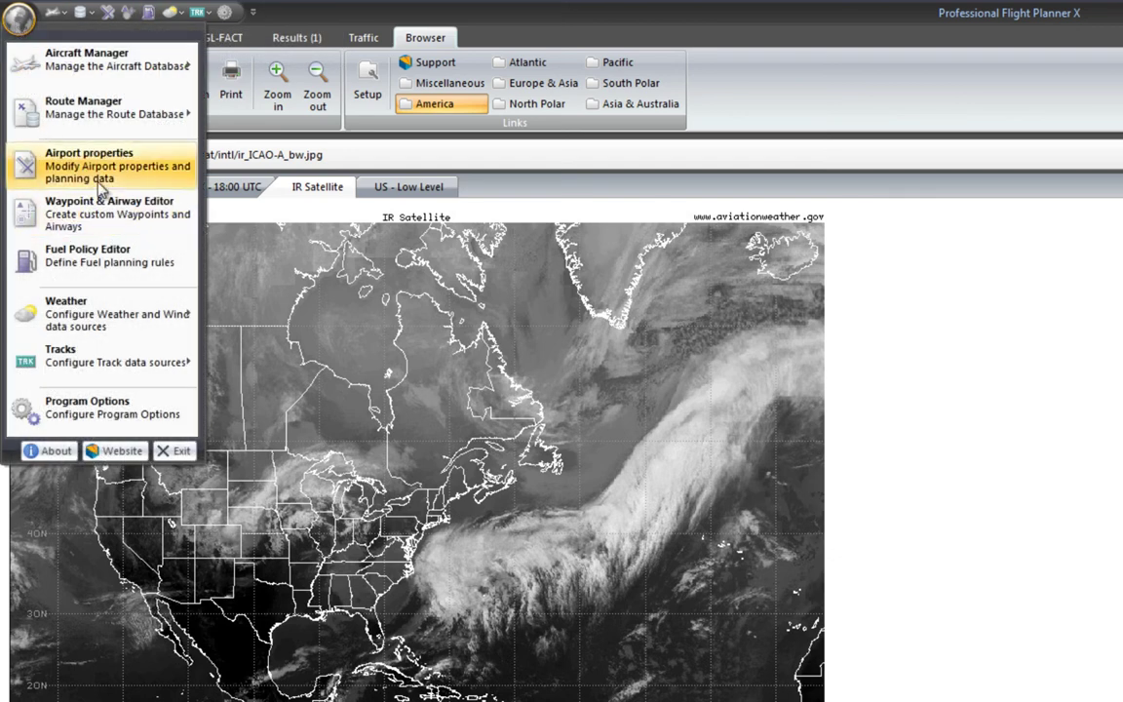
mouse_move(86, 117)
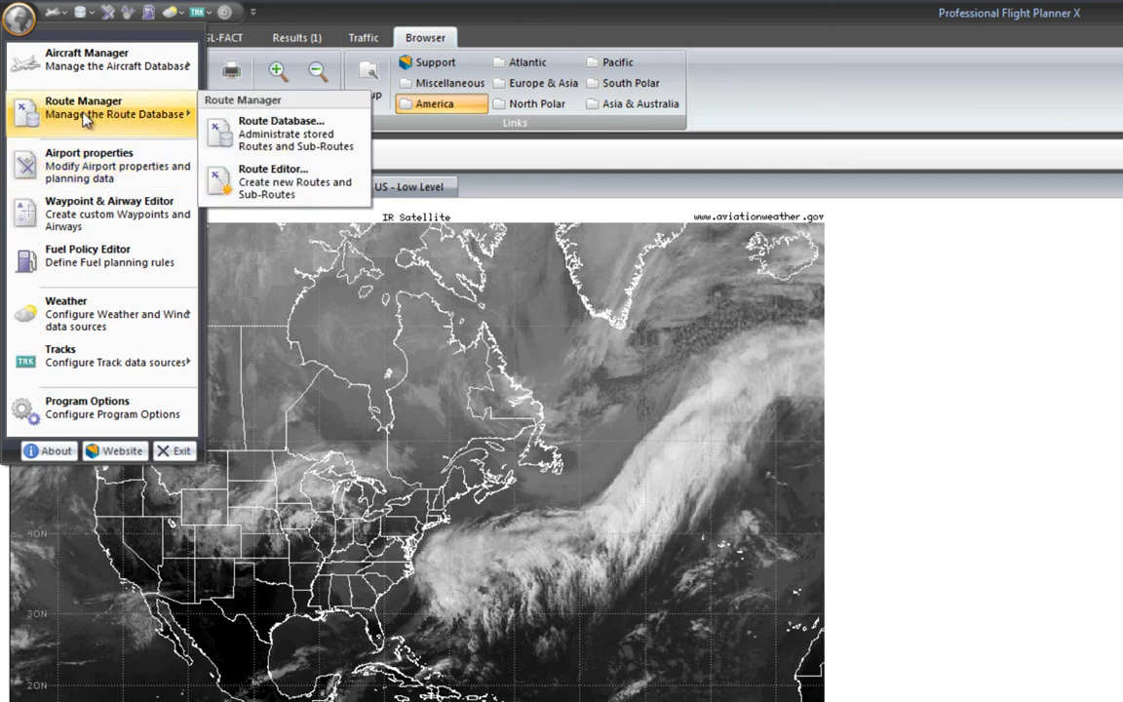
click(261, 142)
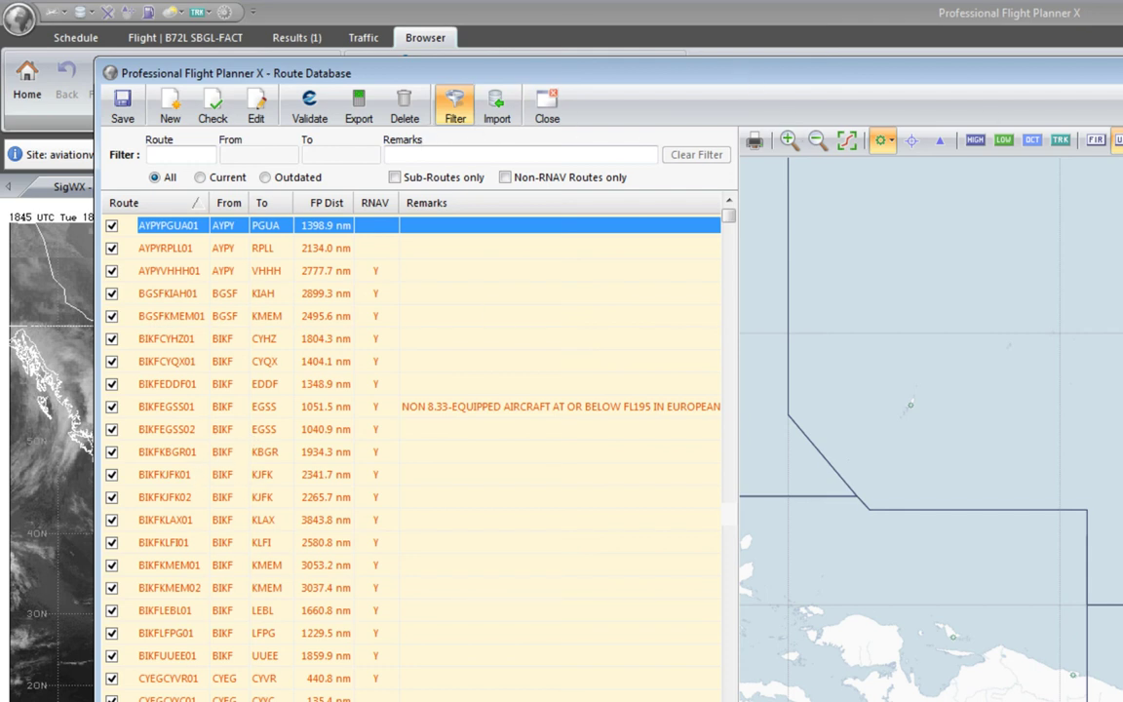
click(547, 107)
Look up the airport properties for LEAL and view the airport on its map.
click(11, 27)
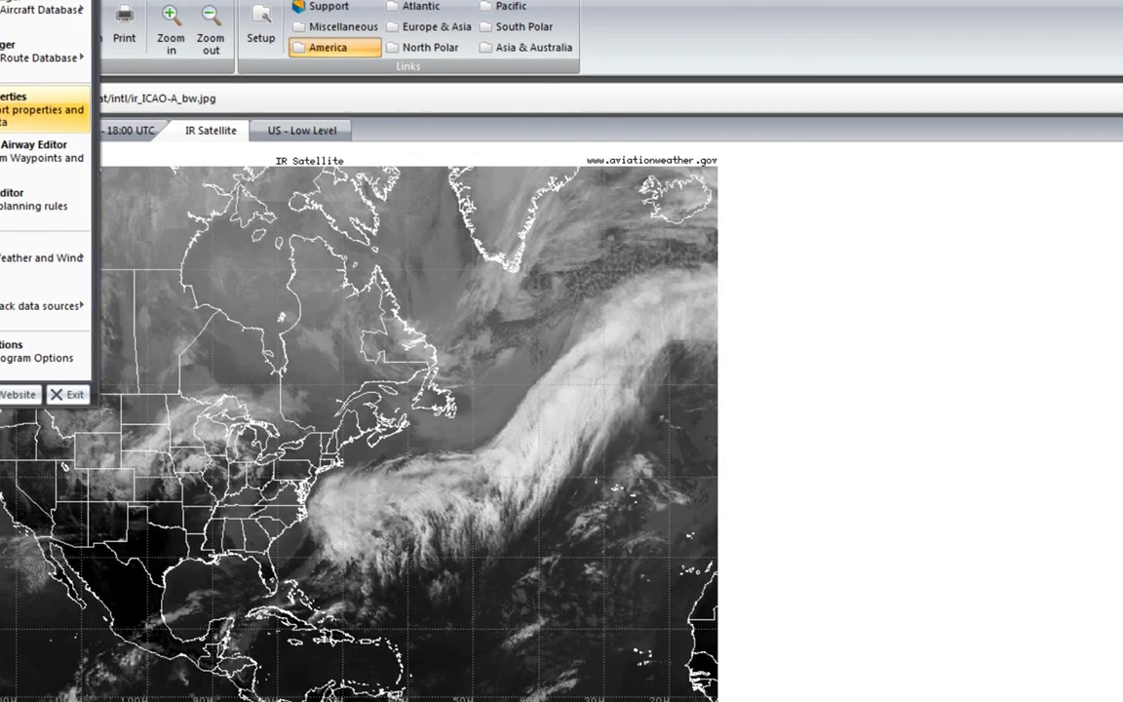
click(86, 171)
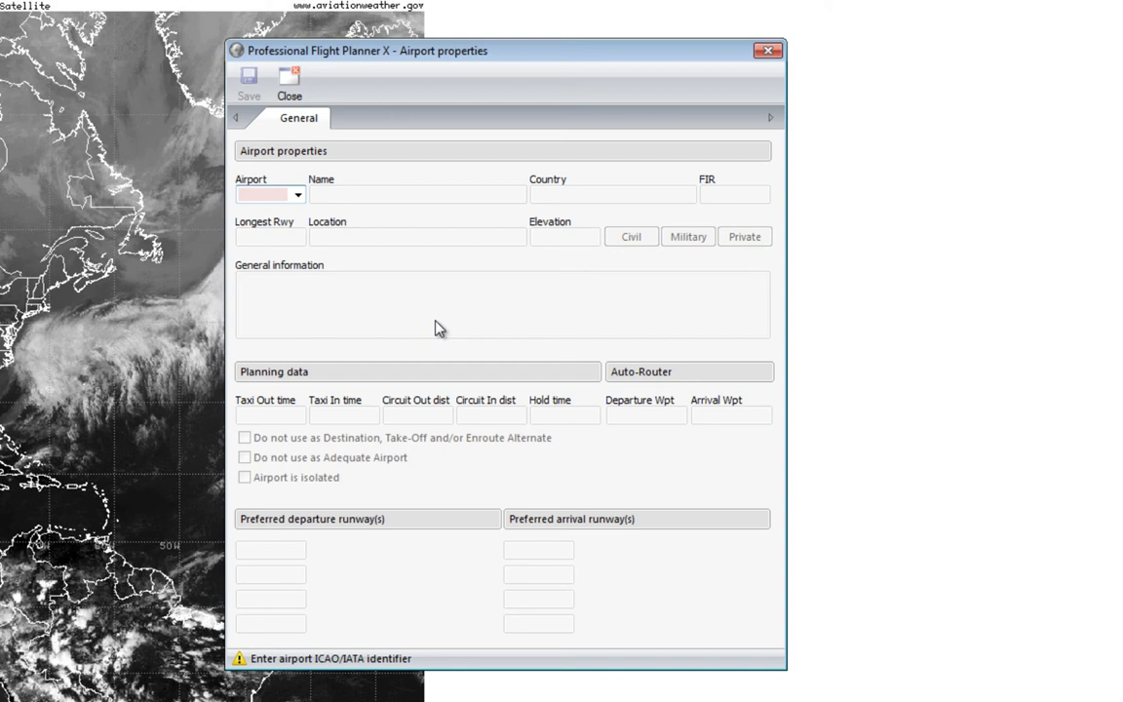
text(LEAL)
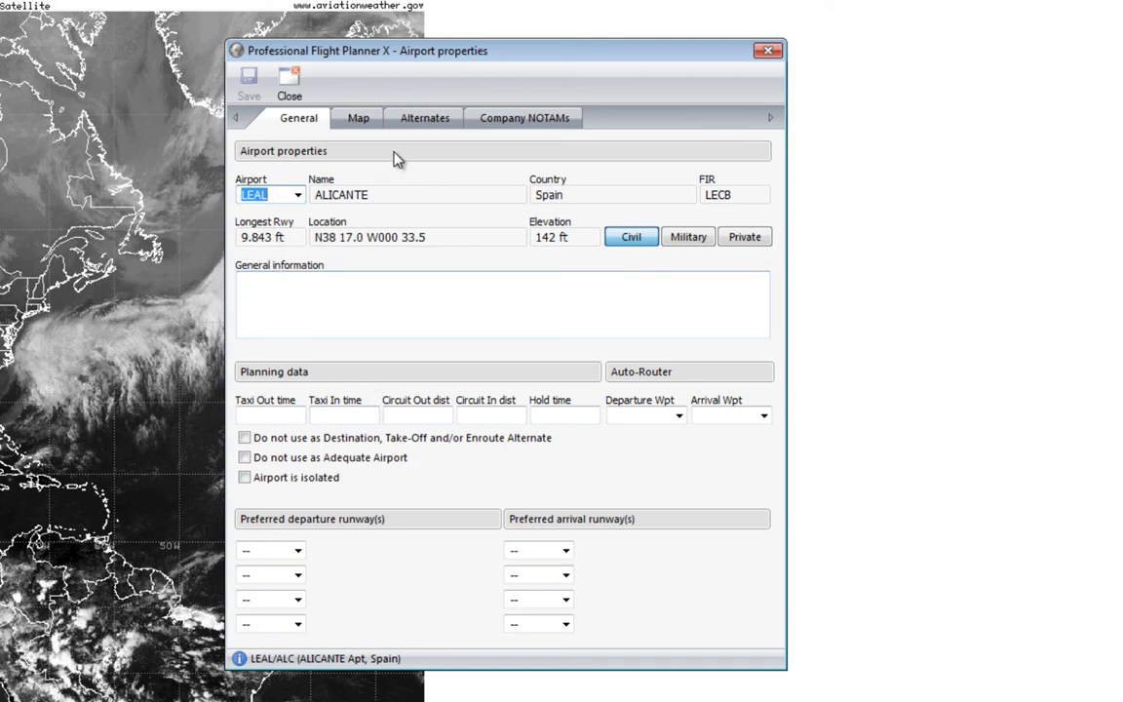
click(357, 120)
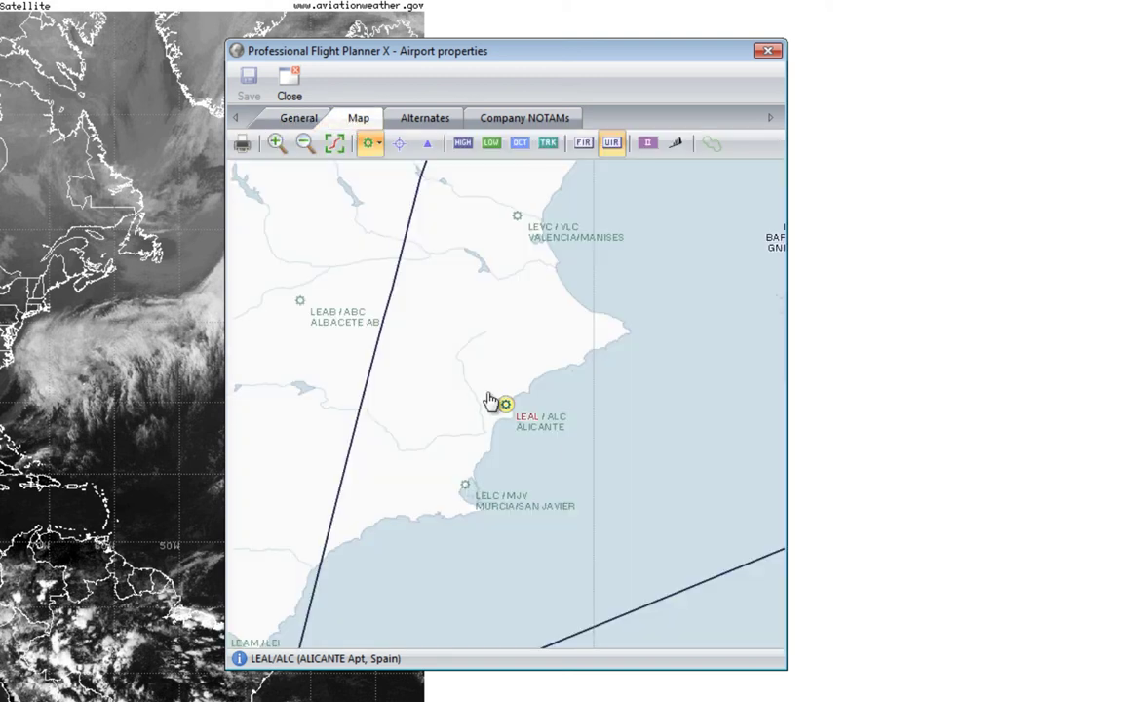
View the alternate airports list for LEAL, and close the airport properties.
click(429, 119)
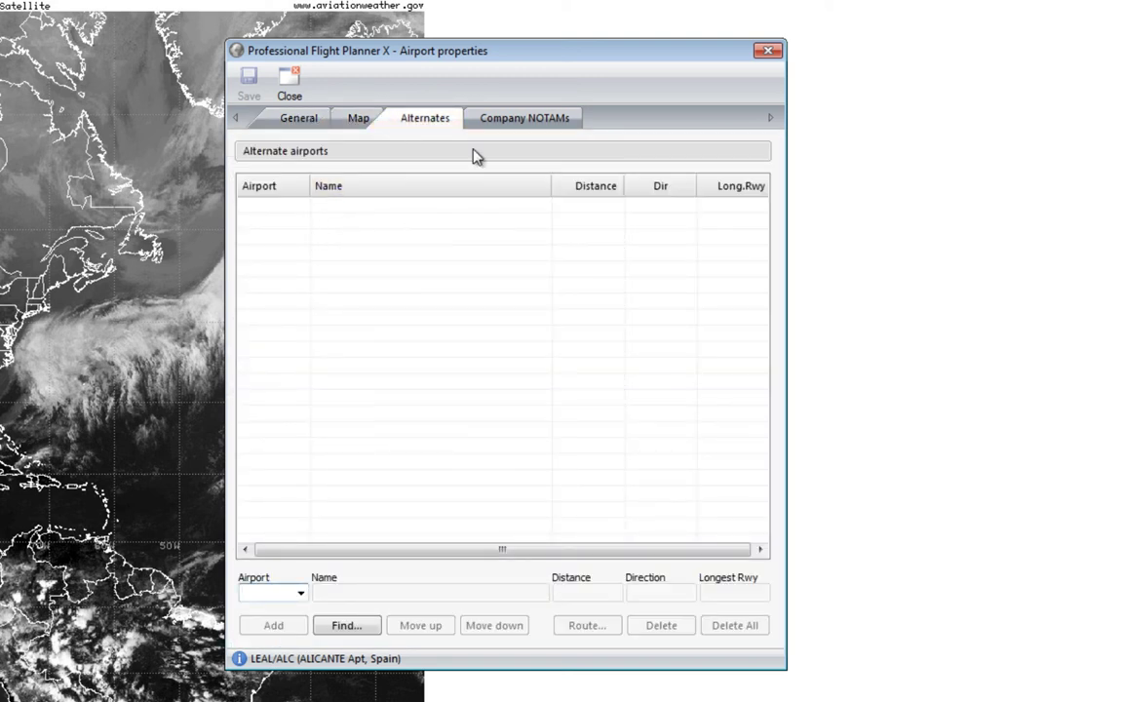
click(268, 593)
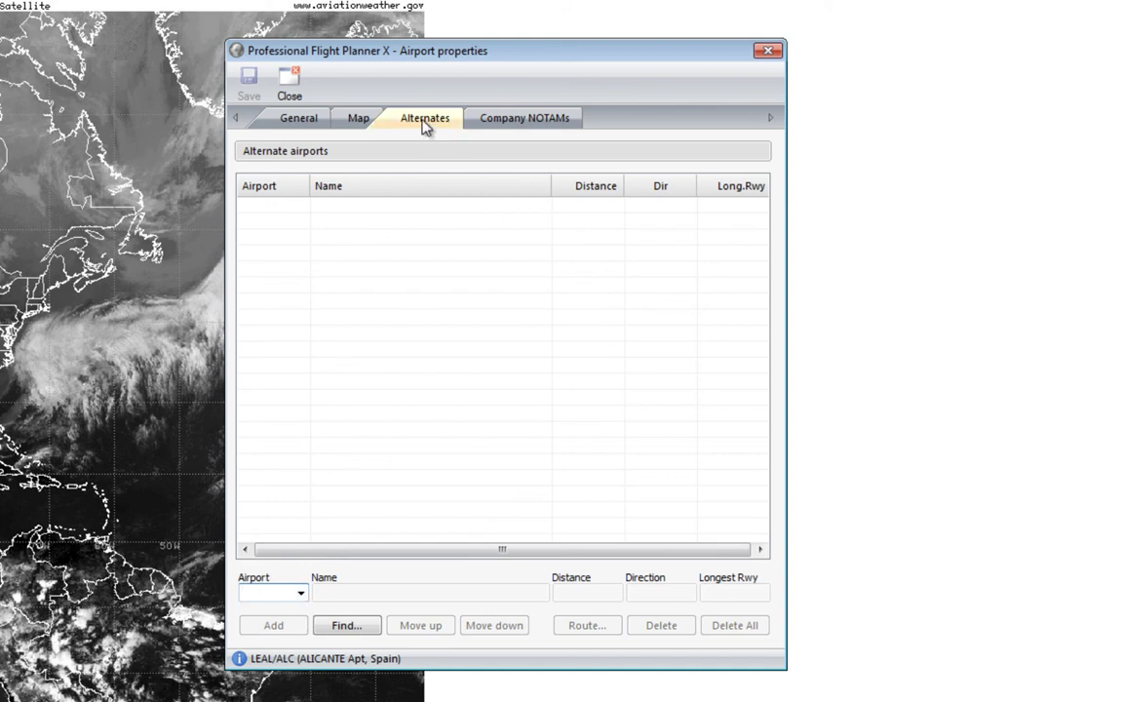
click(295, 98)
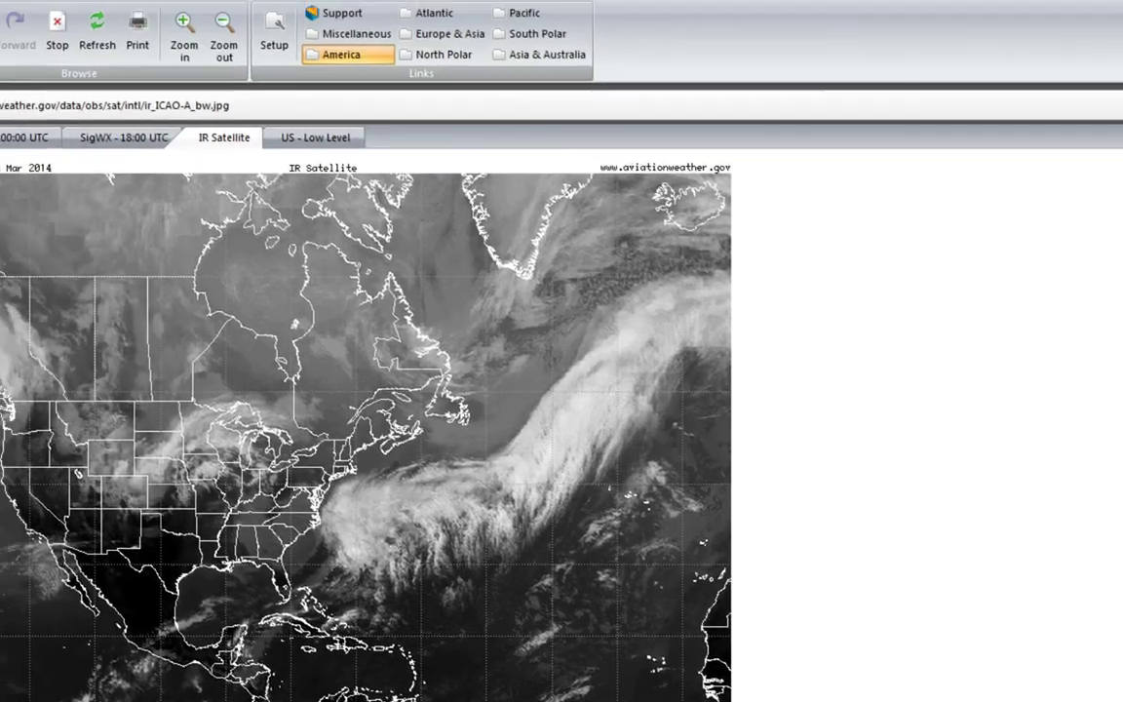
Try out the Waypoint & Airway Editor with MITOS as a waypoint ident, and view its airway properties before closing it.
click(17, 22)
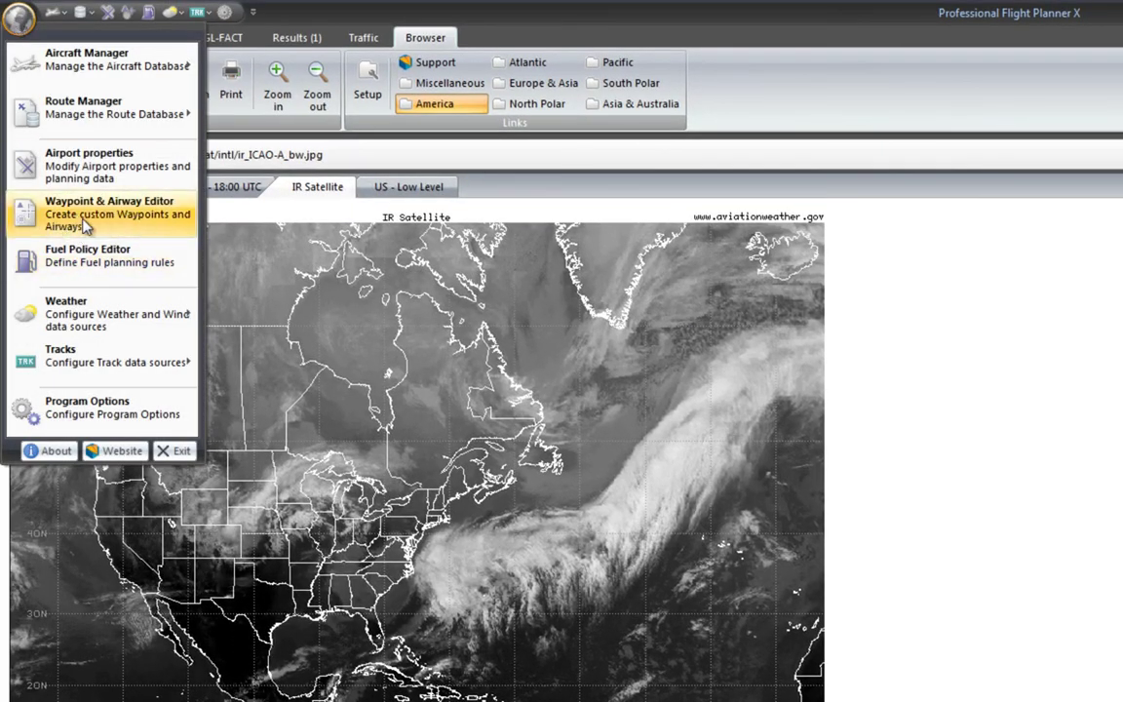
click(85, 226)
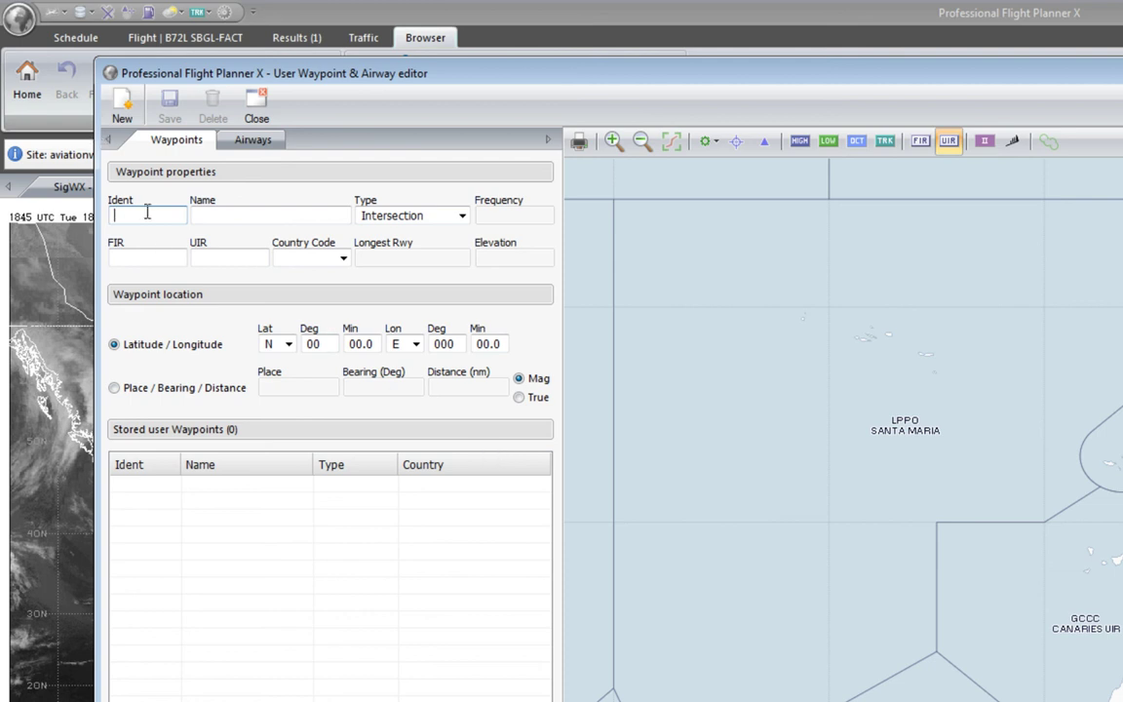
key(Tab)
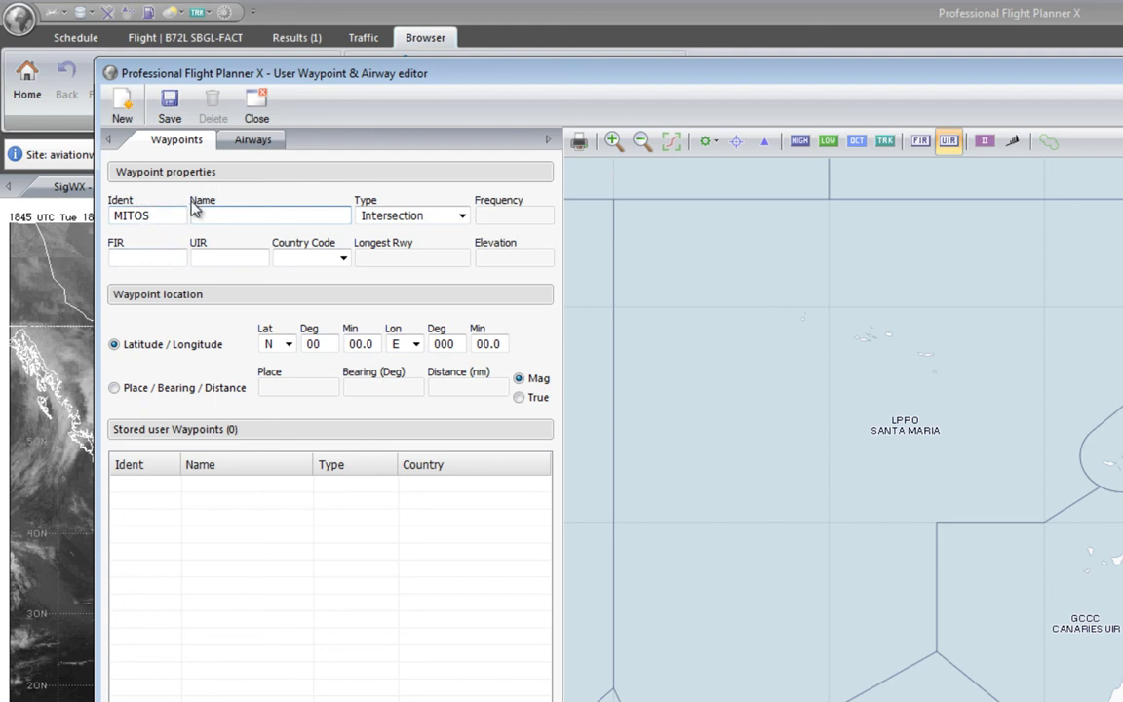
click(170, 216)
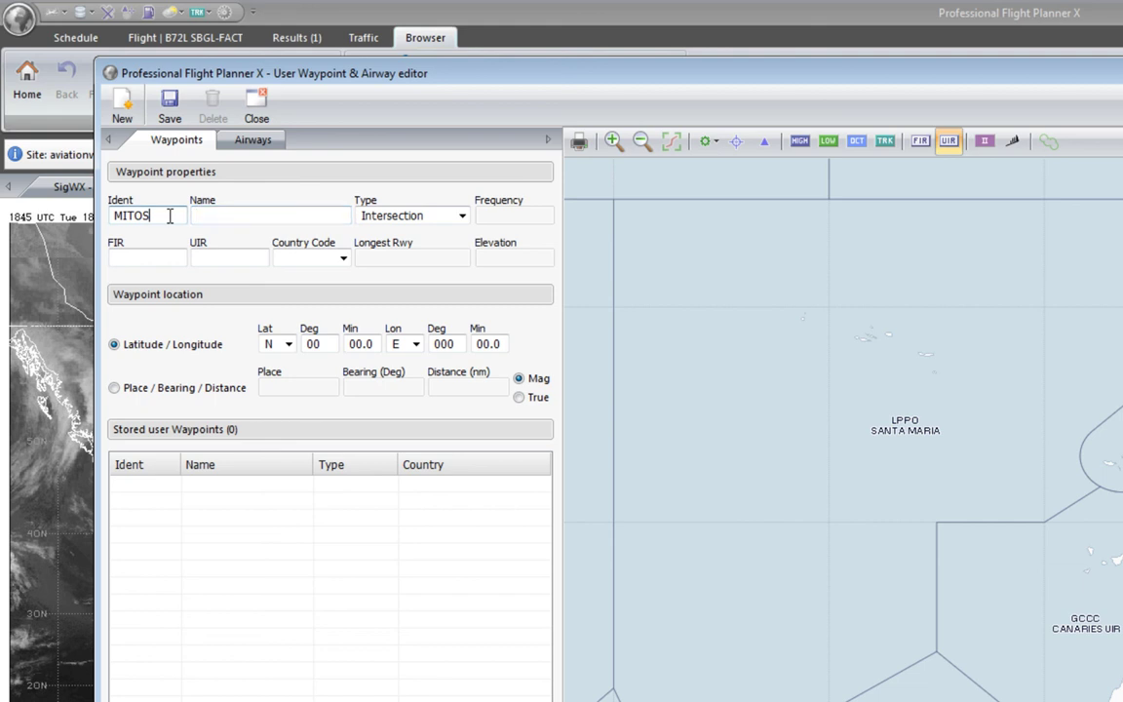
double_click(169, 216)
click(252, 141)
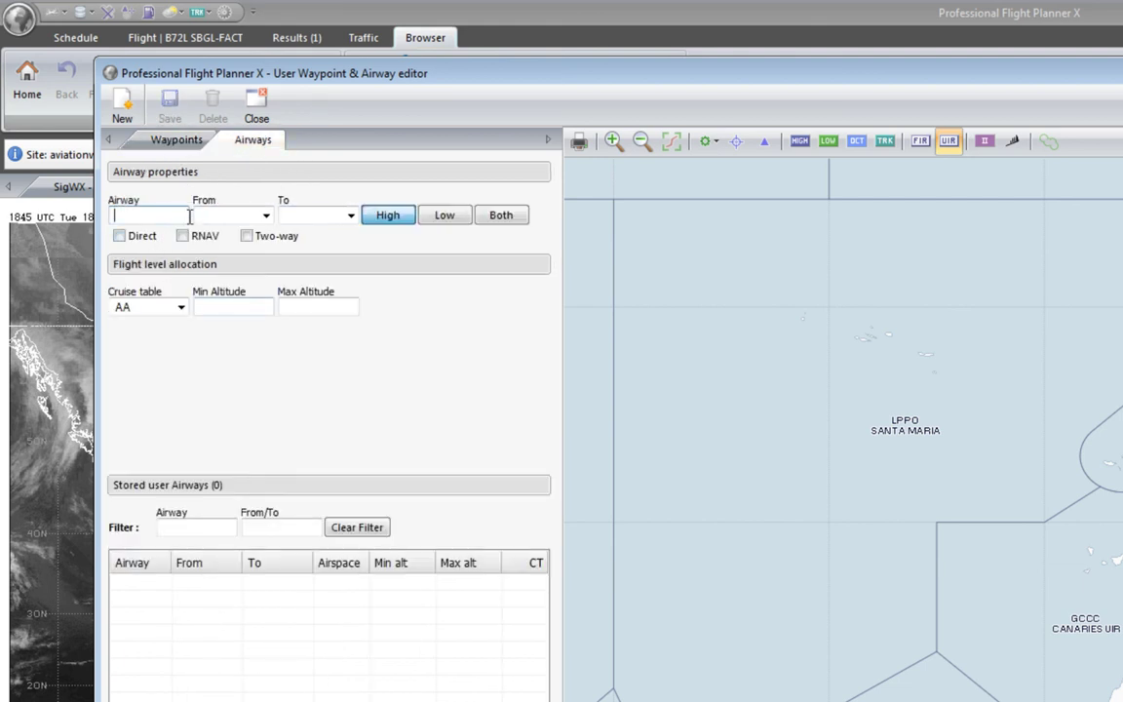
click(256, 108)
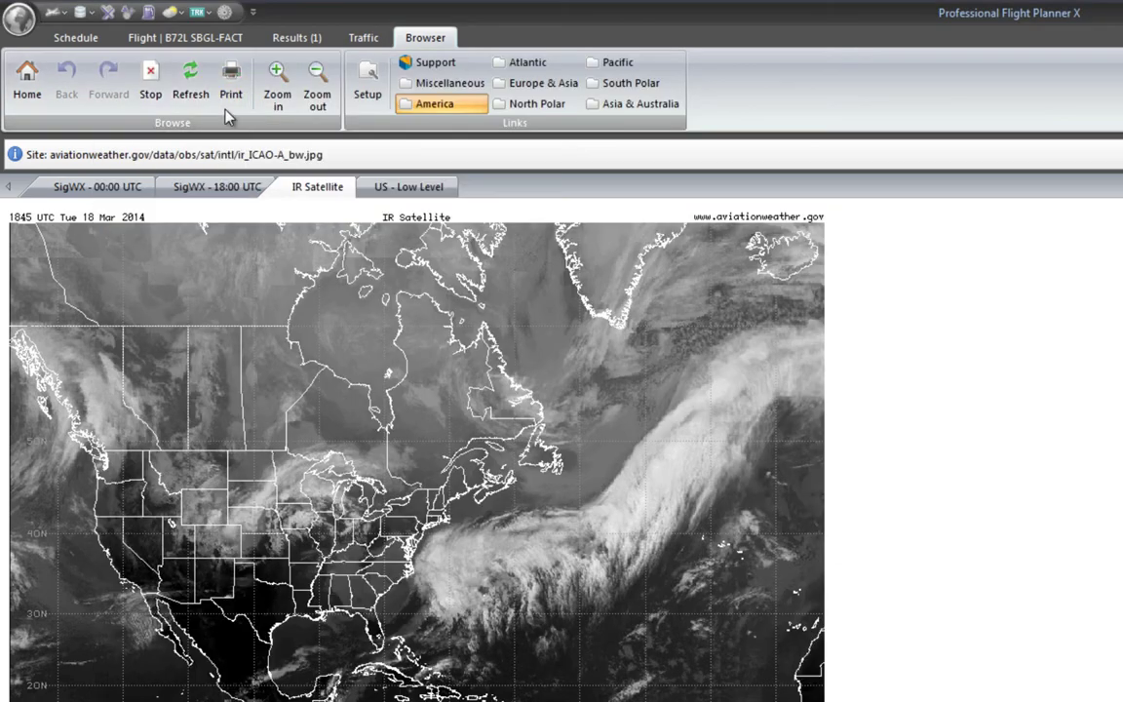
Open the Fuel Policy Editor to view the available fuel policies, and close it.
click(14, 18)
click(83, 251)
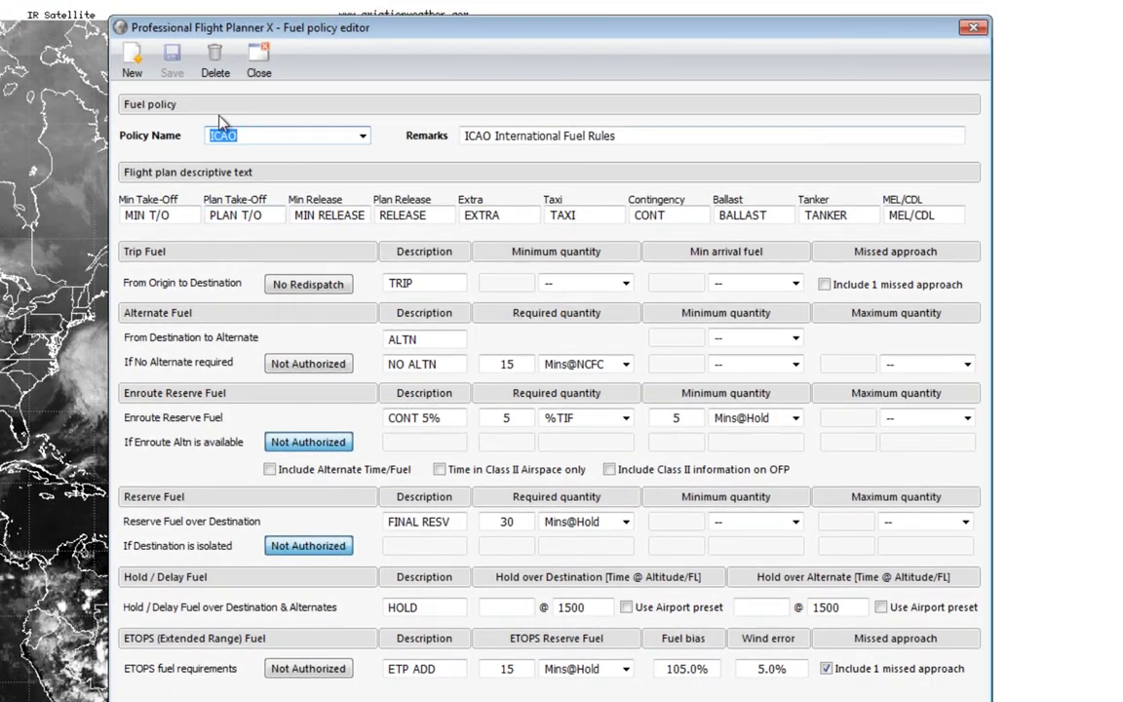
click(363, 136)
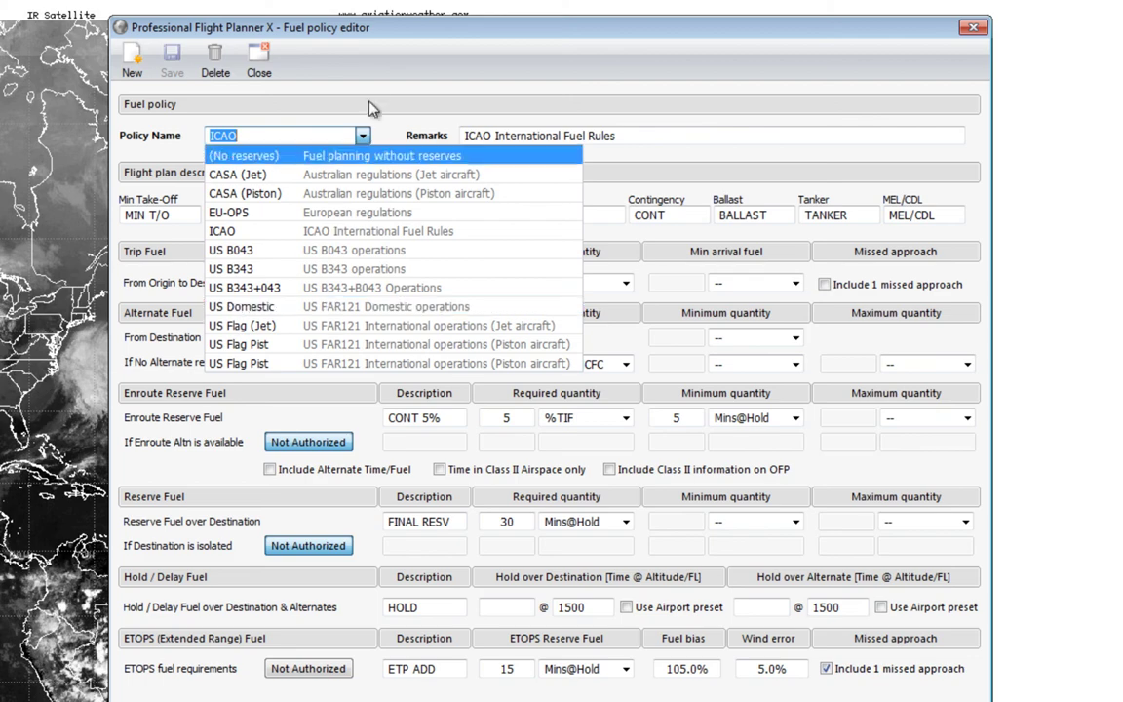
click(288, 68)
click(259, 60)
Look through the data source options for weather and for tracks.
click(18, 5)
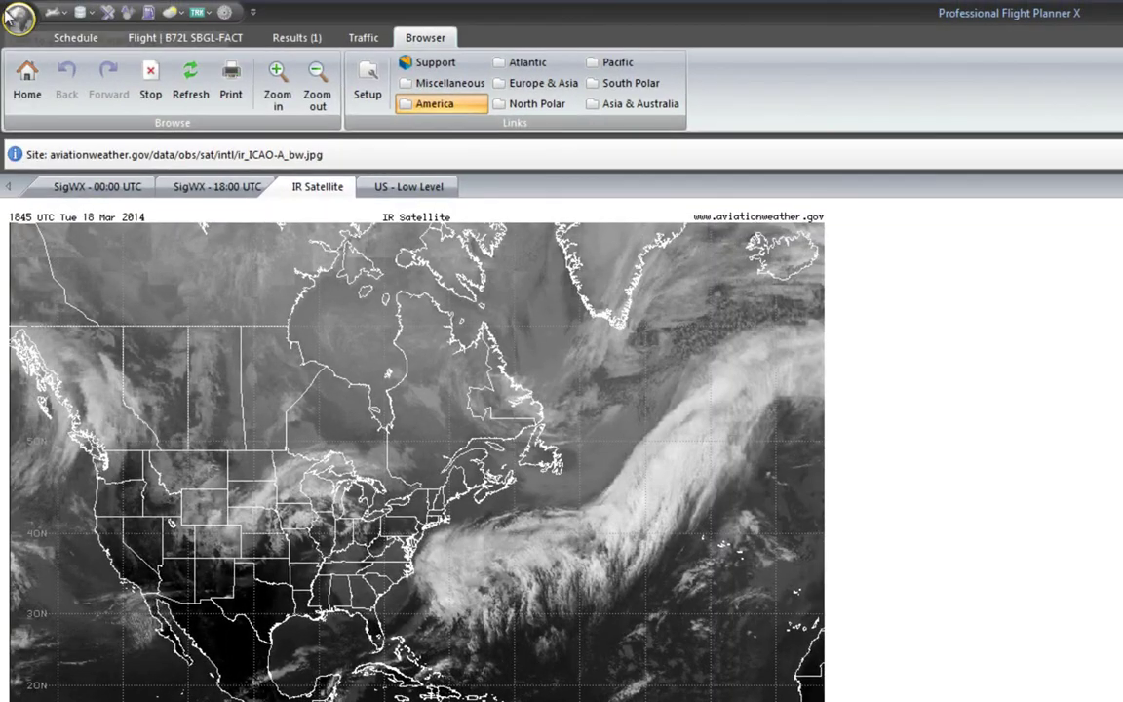
mouse_move(127, 332)
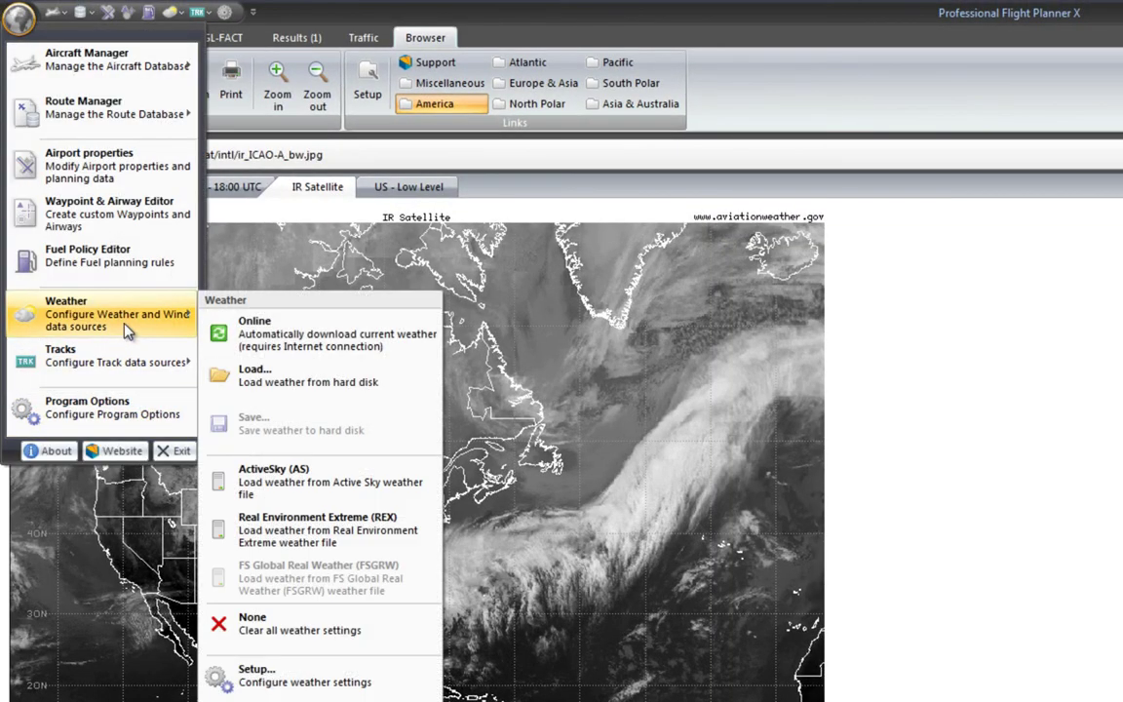
mouse_move(86, 381)
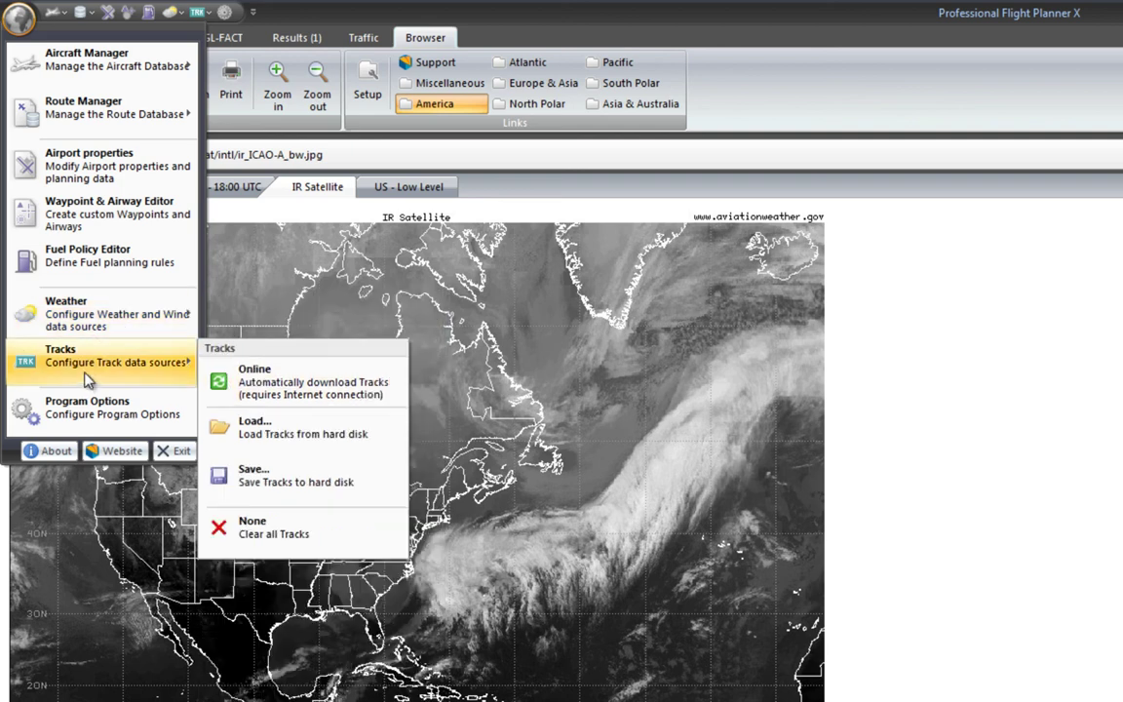
click(200, 18)
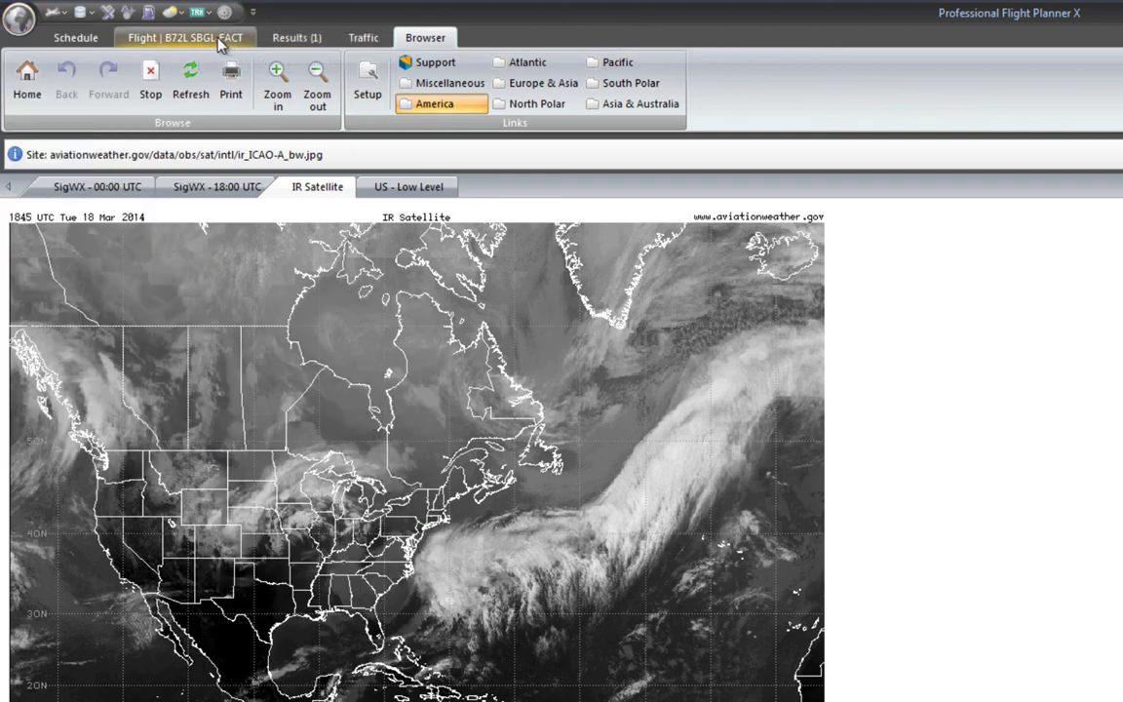
For the SBGL-FACT flight, view the airport weather reports and the North Atlantic track message, highlighting its remarks section.
click(200, 37)
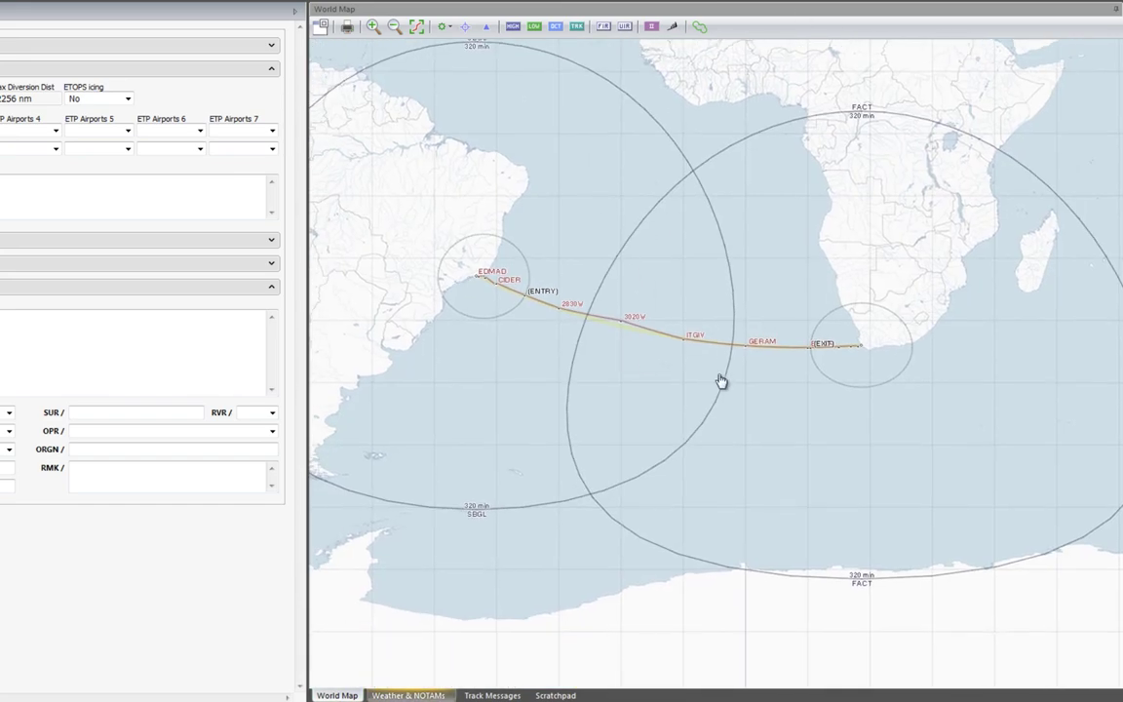
click(406, 695)
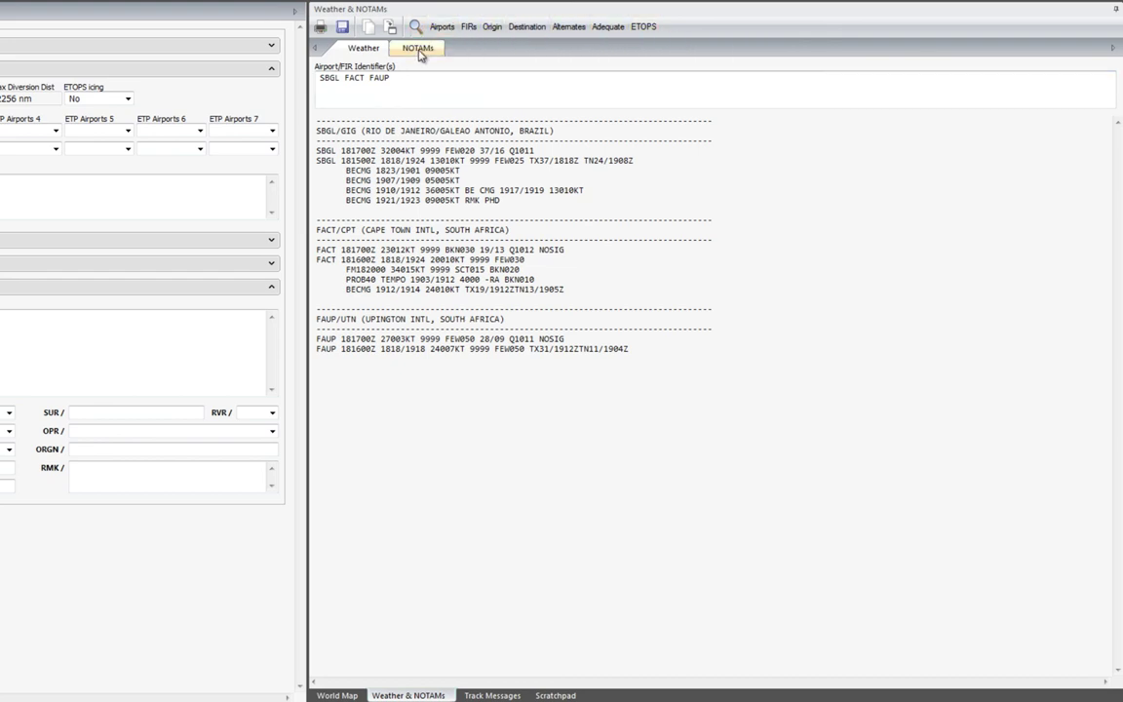
click(495, 695)
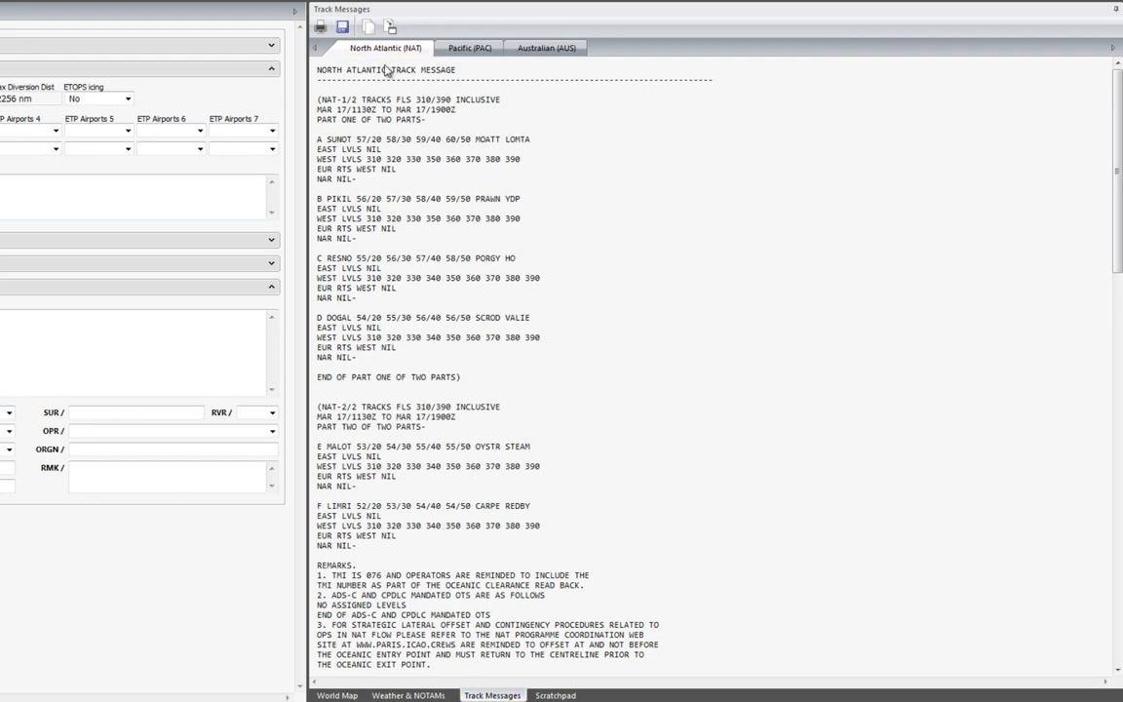
drag(292, 64, 527, 513)
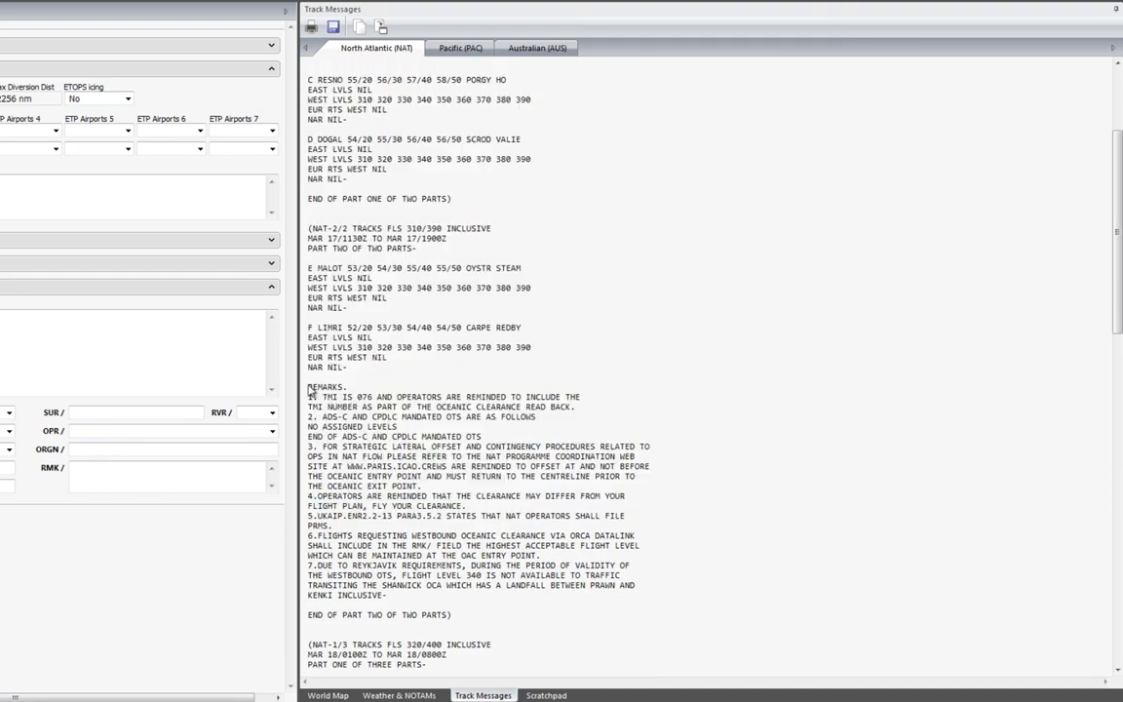
drag(308, 387, 529, 603)
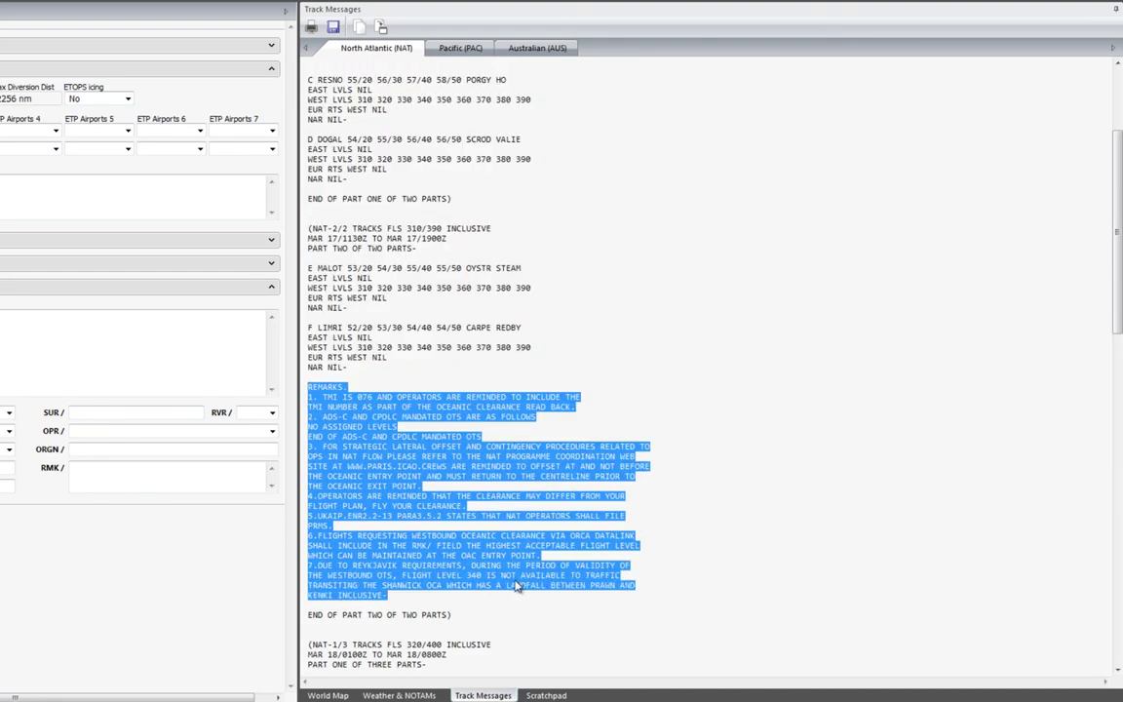
click(438, 465)
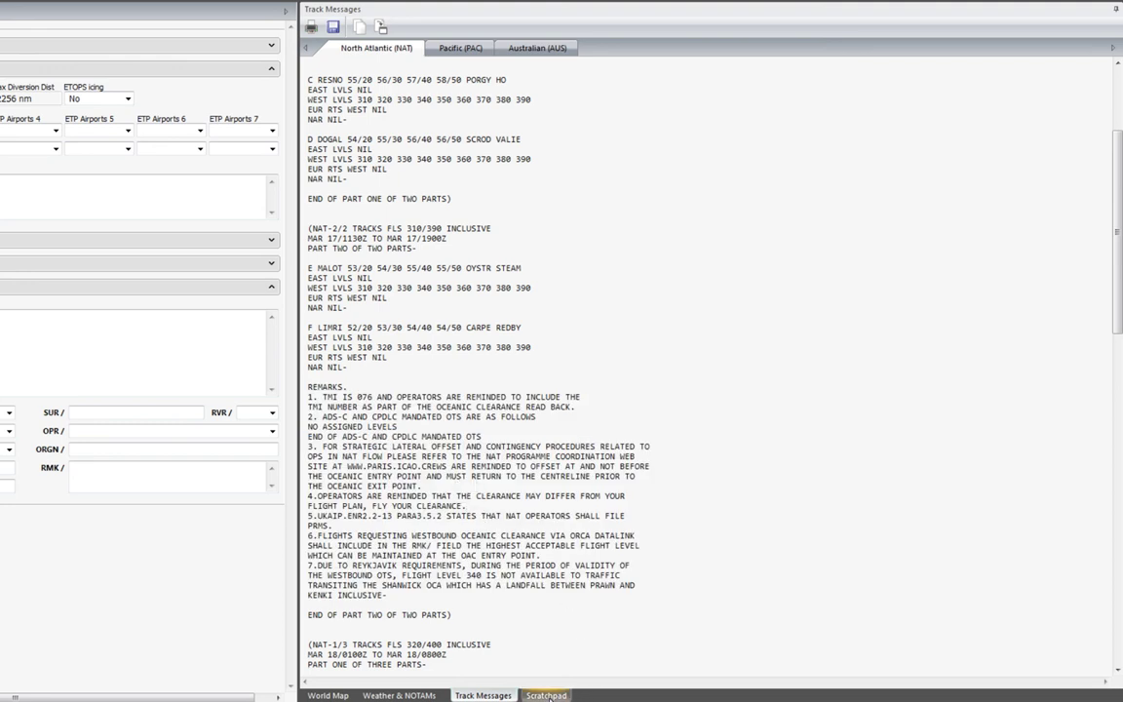
Open the scratchpad and select its placeholder text.
click(546, 695)
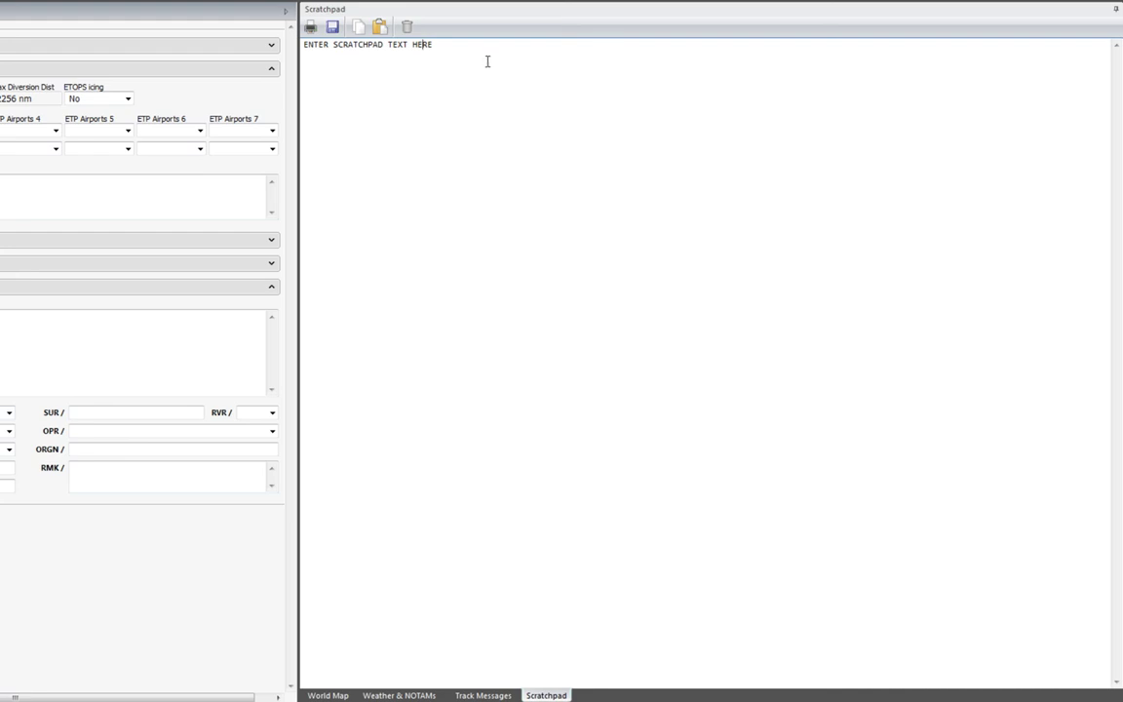
drag(488, 61, 249, 62)
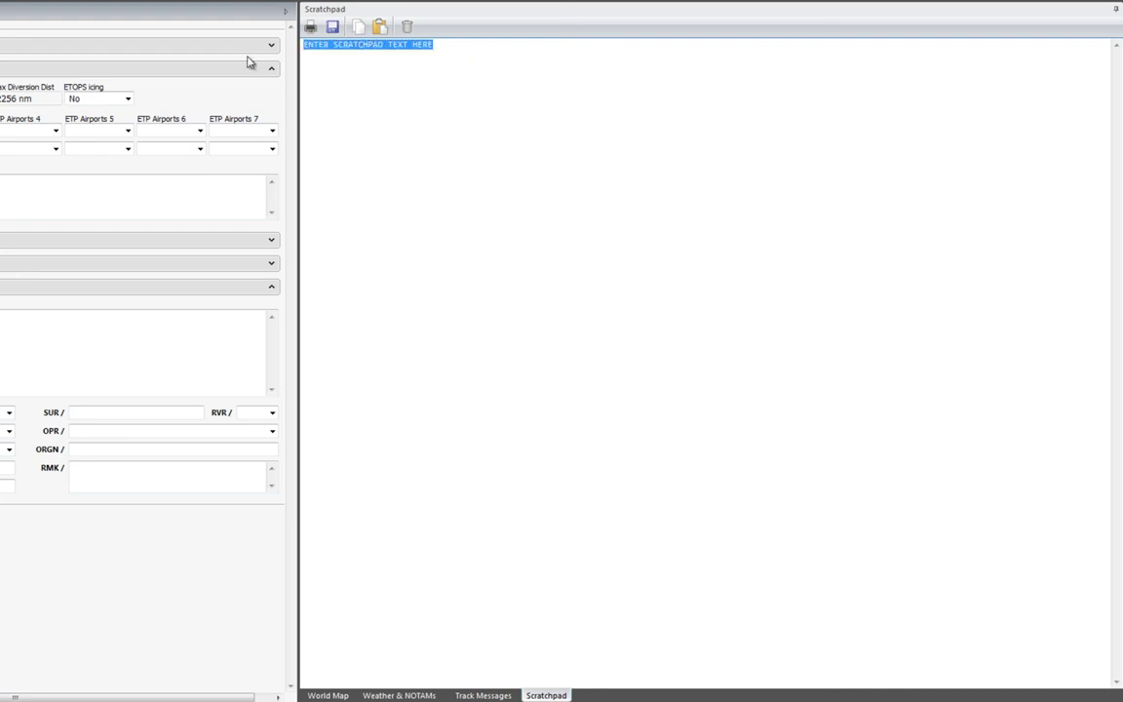